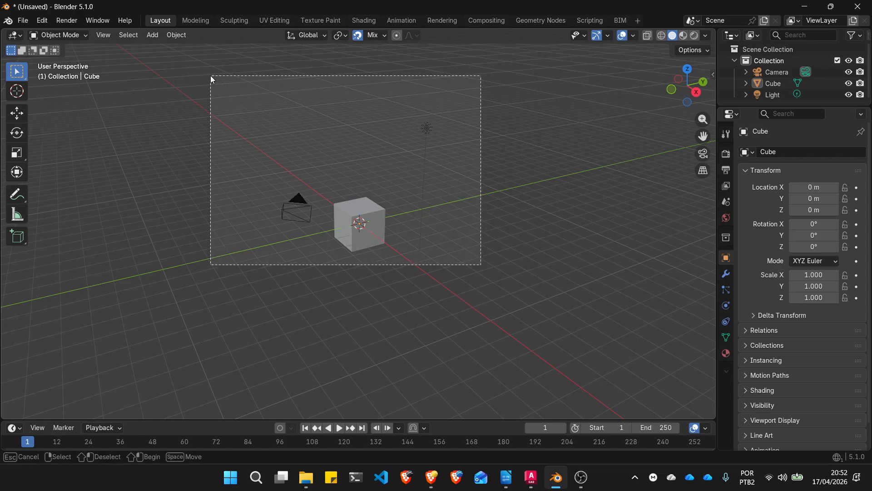
Delete the default camera, cube and light from the scene, and show the 3D viewport's sidebar
click(249, 124)
key(a)
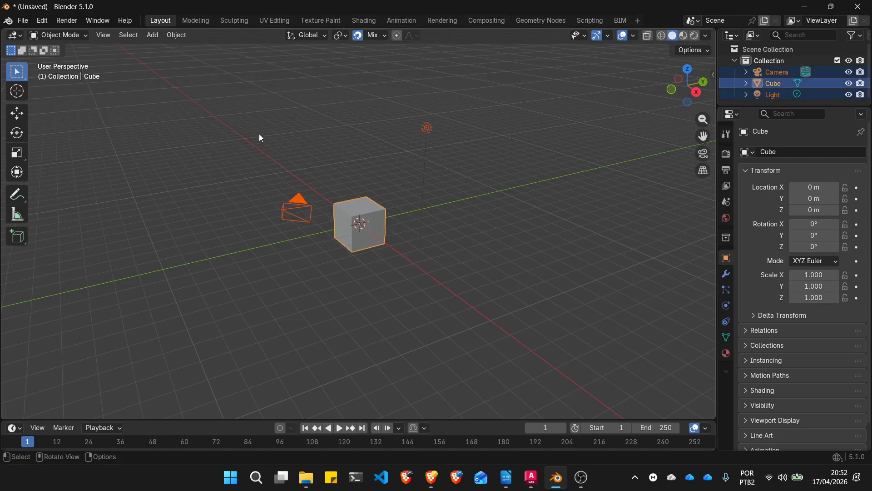
key(Delete)
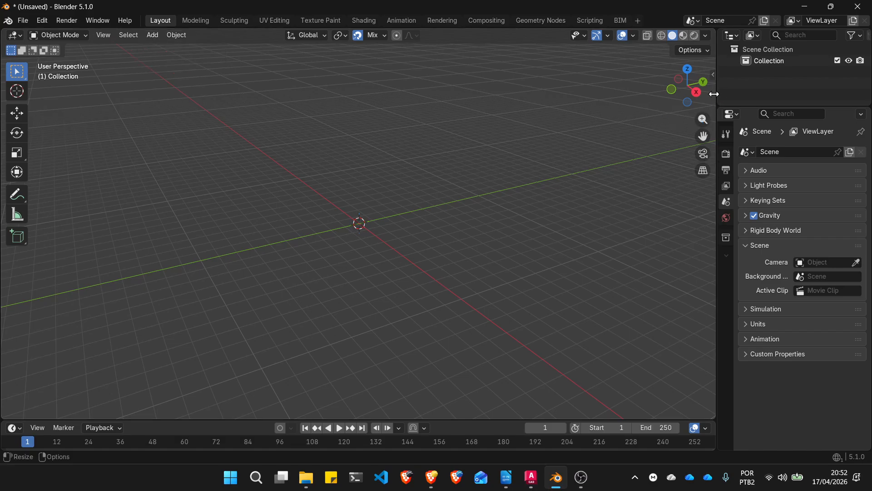
click(712, 76)
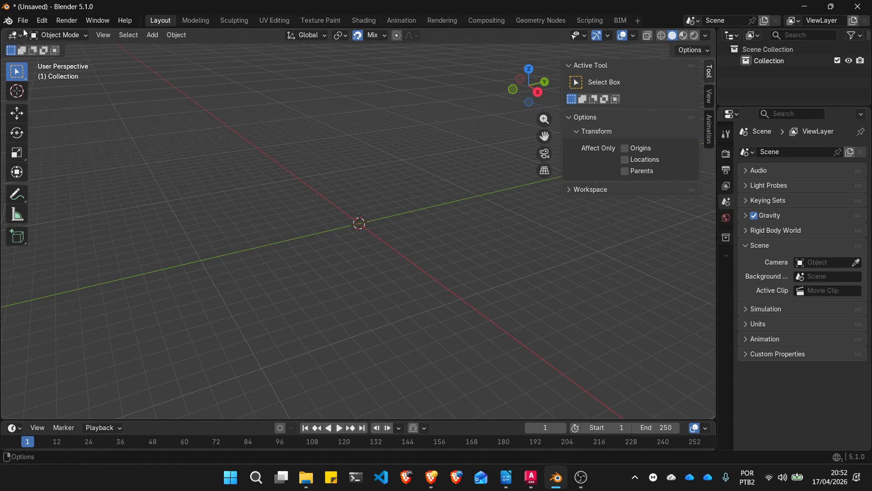
In the Get Extensions preferences, enable the extensions.blender.org repository and disable raw.githubusercontent.com
click(41, 21)
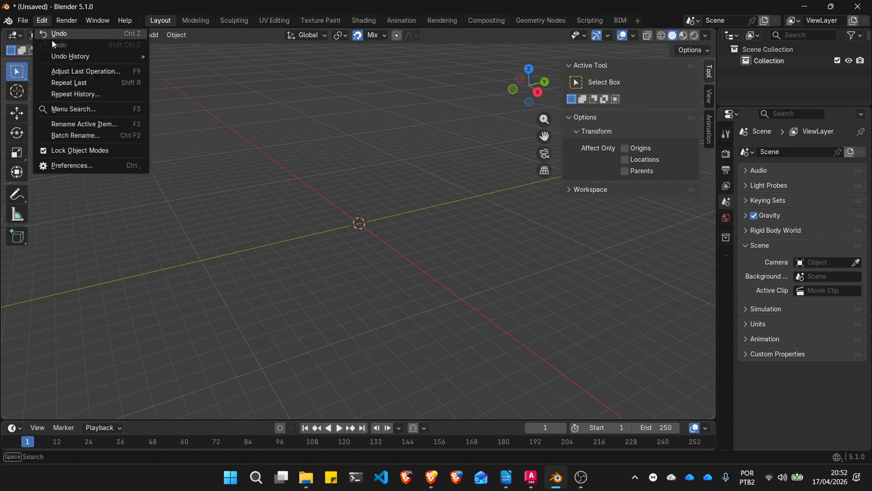
click(85, 165)
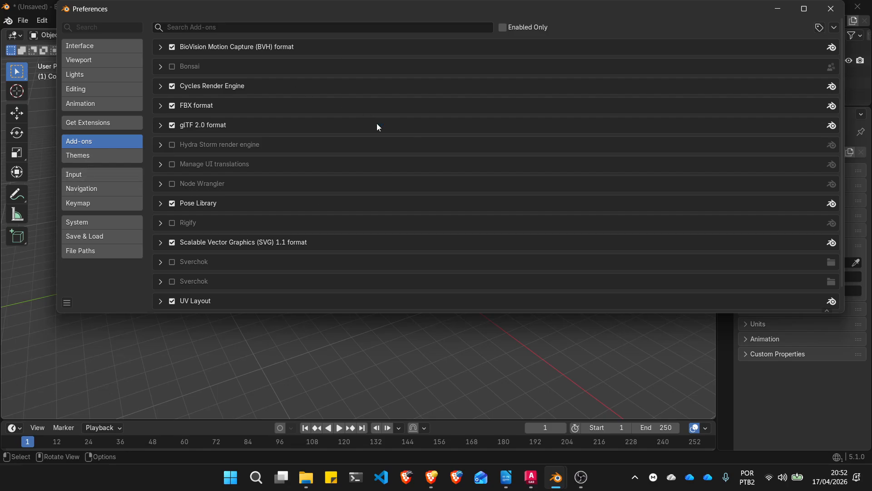
click(96, 124)
click(831, 9)
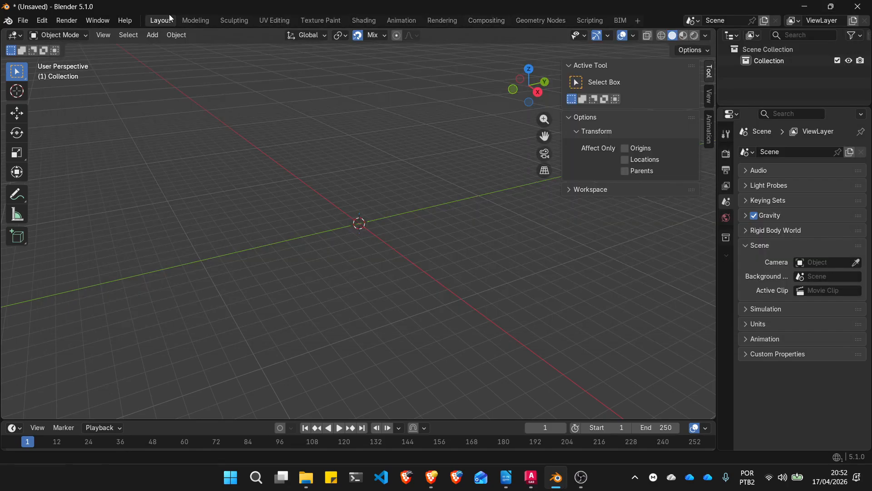
click(41, 22)
click(76, 166)
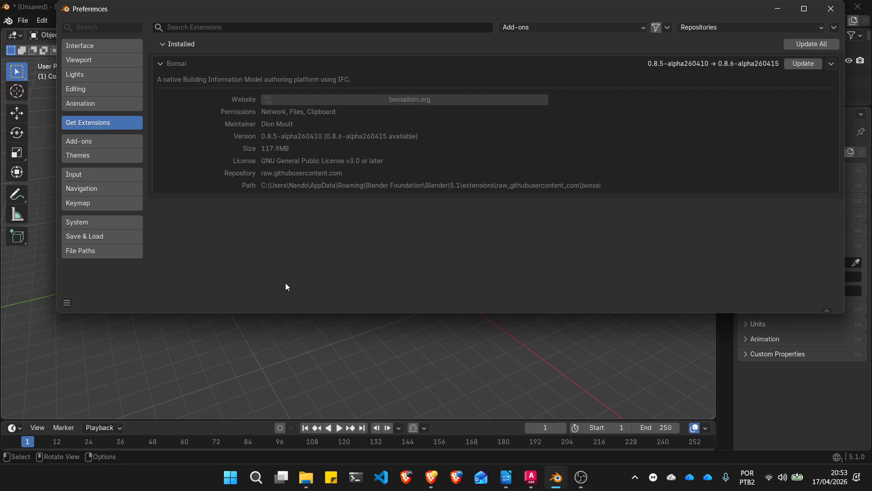
click(811, 27)
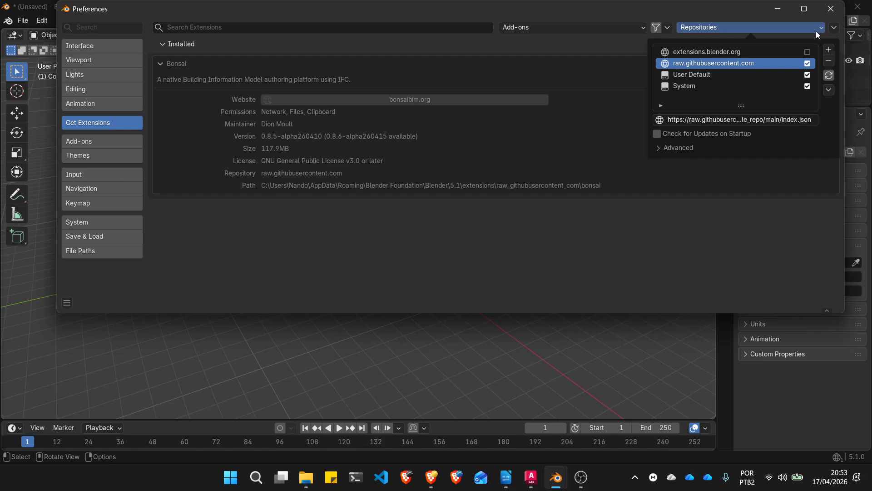
click(808, 52)
click(807, 63)
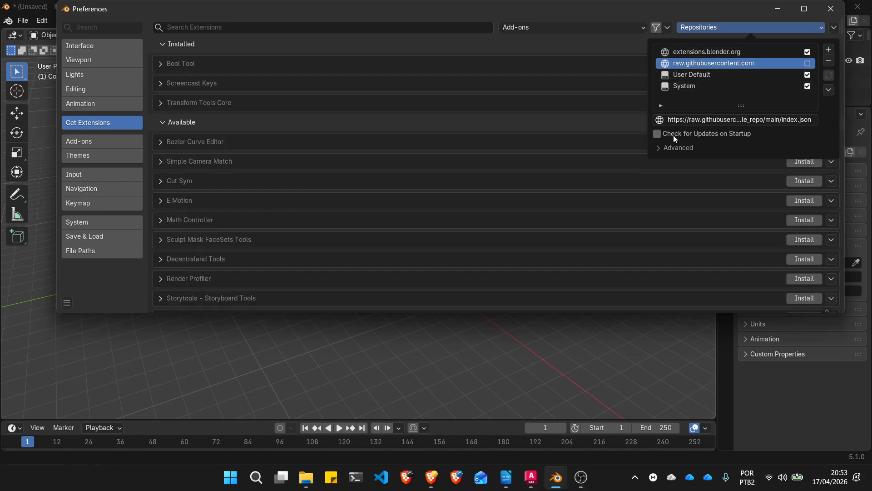
click(573, 27)
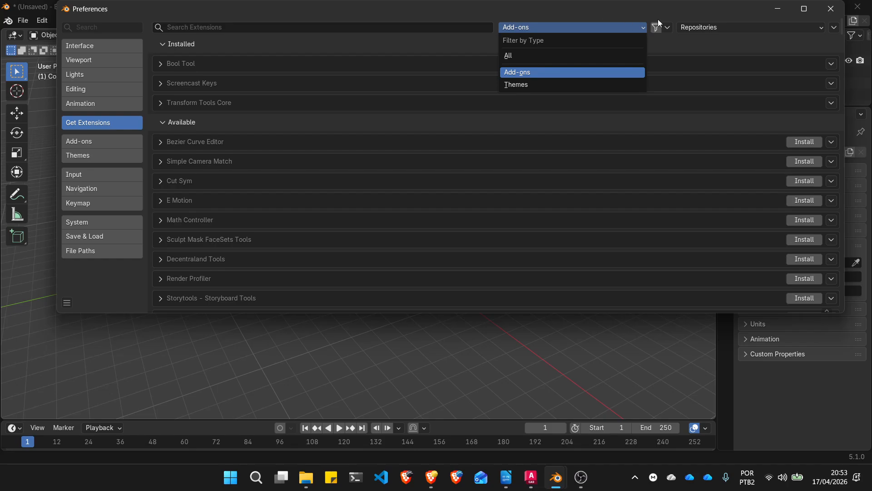
click(831, 9)
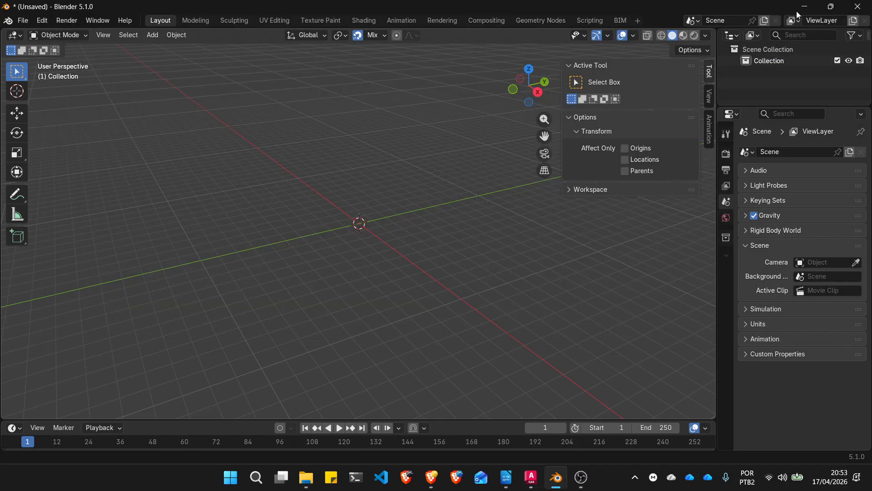
click(50, 21)
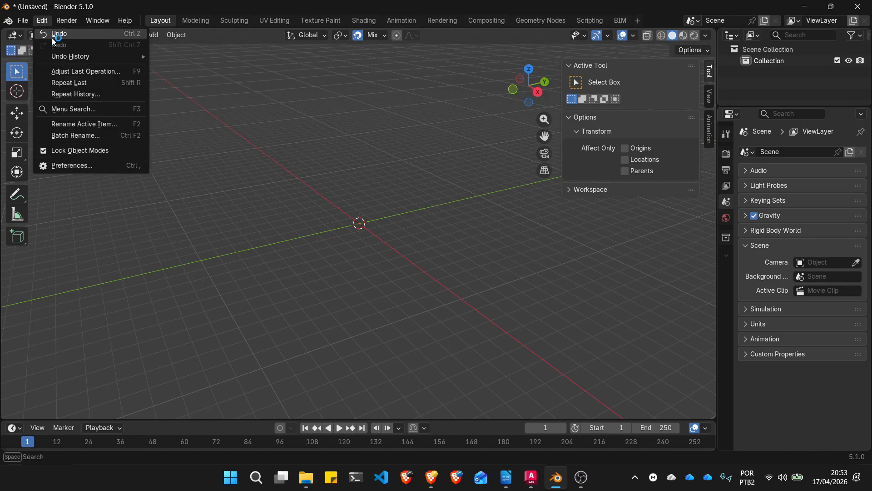
click(86, 166)
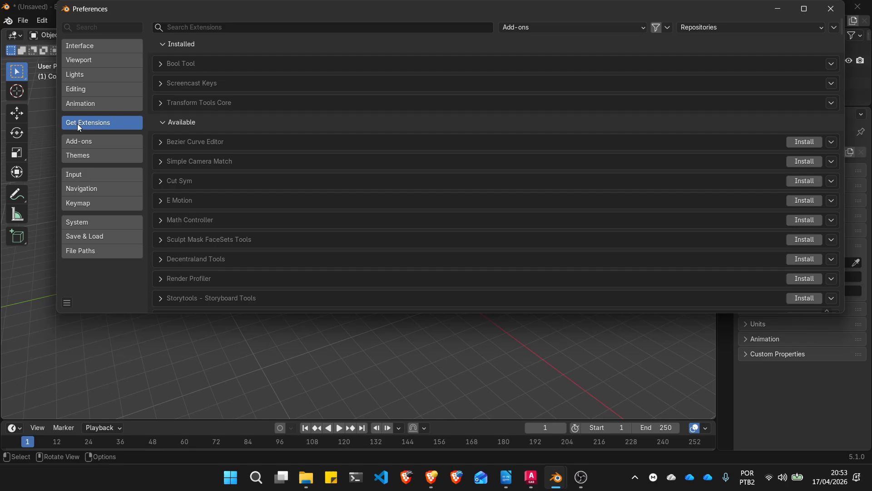
click(98, 193)
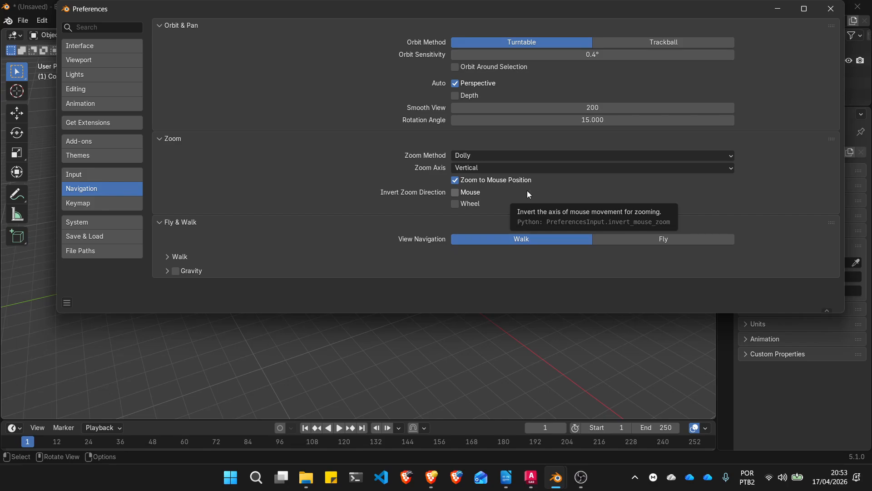
click(116, 123)
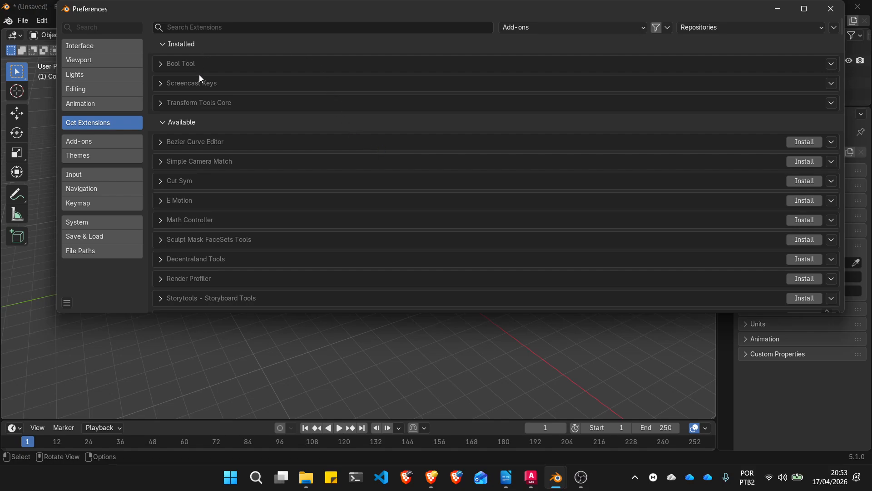
Inspect the details of the installed Screencast Keys extension, and uninstall it
click(157, 83)
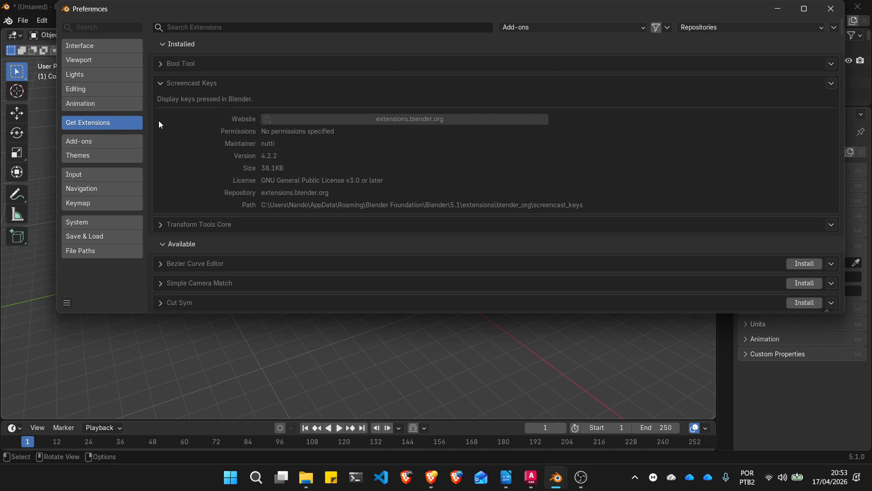
click(162, 82)
click(162, 82)
click(164, 82)
click(832, 84)
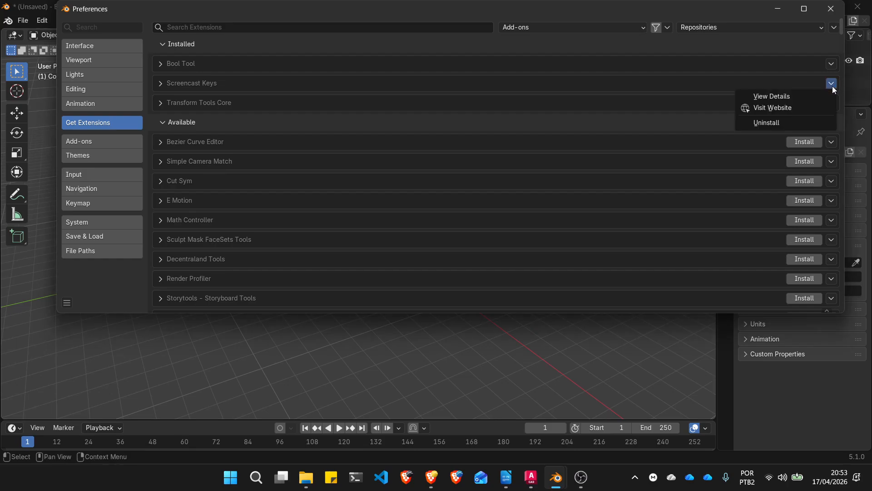
click(768, 122)
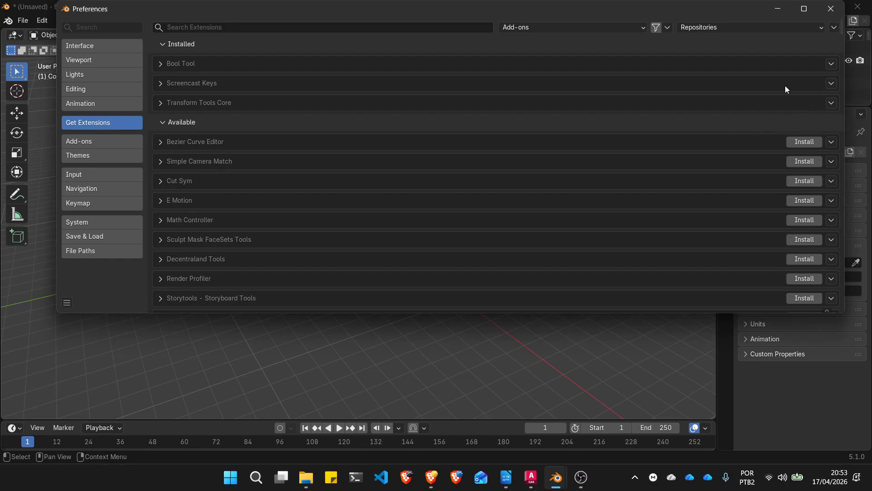
Review the browser guide's instructions on Get Extensions and Allow Online Access for installing Bonsai BIM, and return to Blender's preferences
click(431, 477)
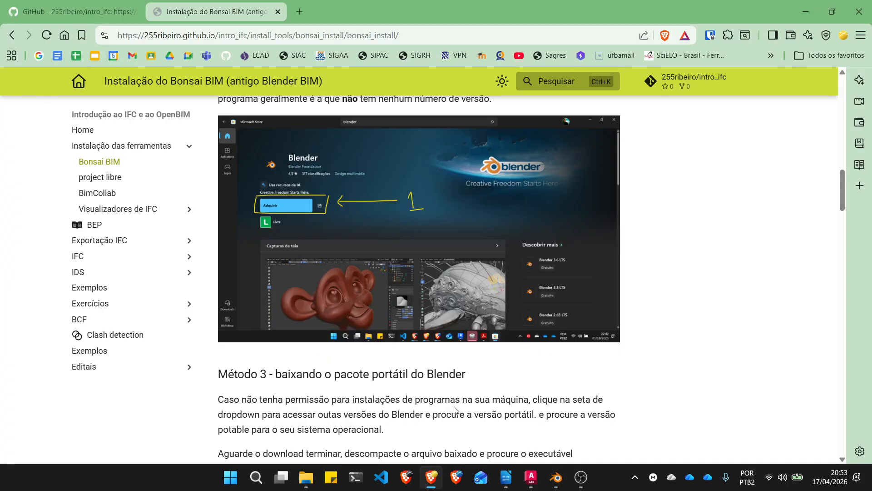
scroll(455, 172, down, 10)
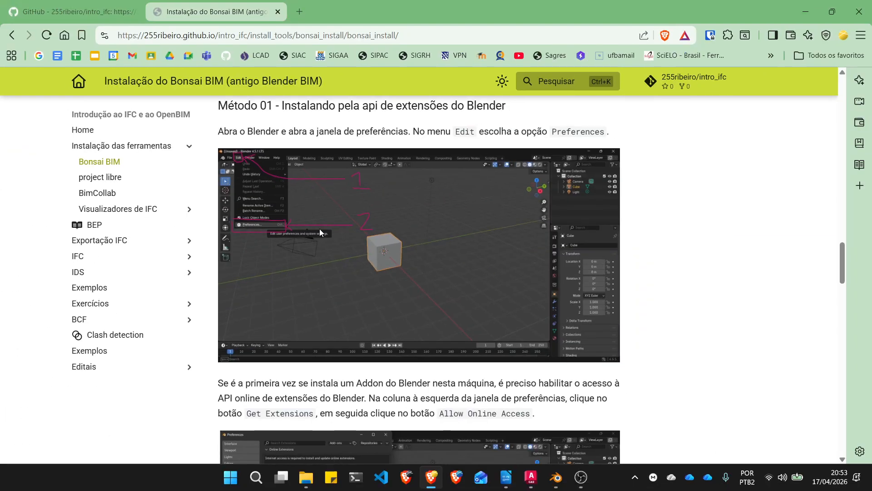
scroll(282, 274, down, 5)
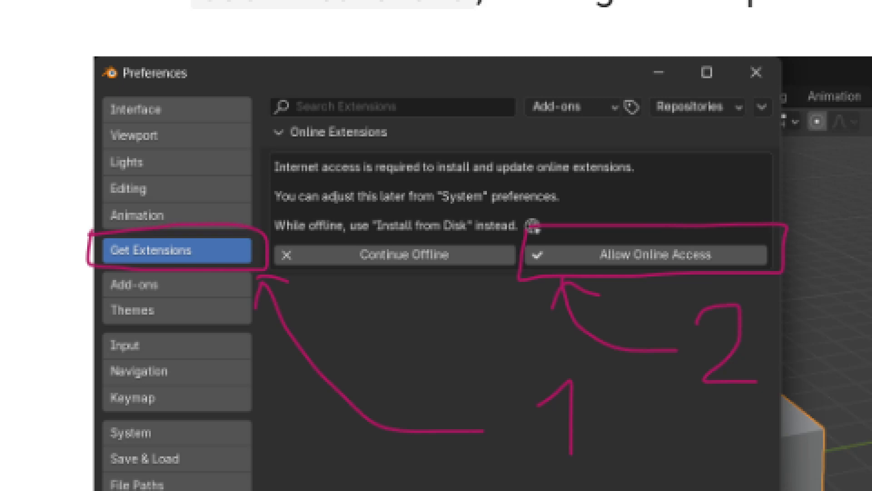
mouse_move(732, 272)
mouse_down()
mouse_move(523, 233)
mouse_move(745, 295)
mouse_up()
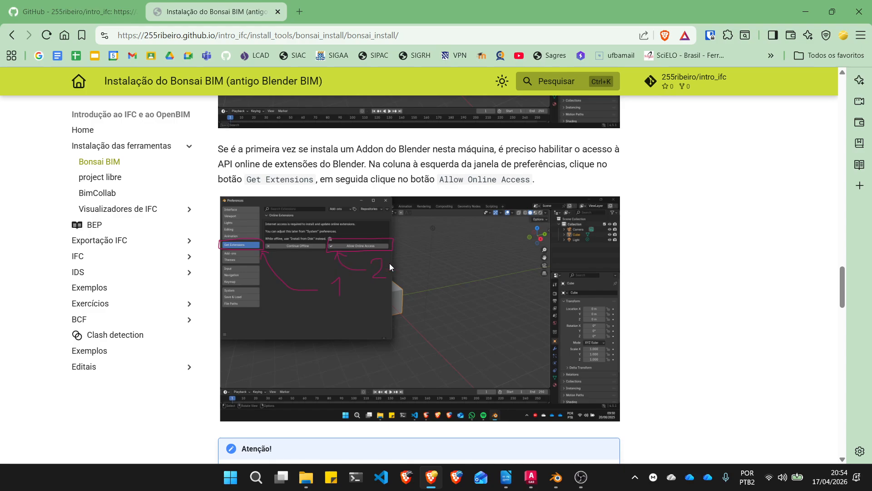
click(554, 475)
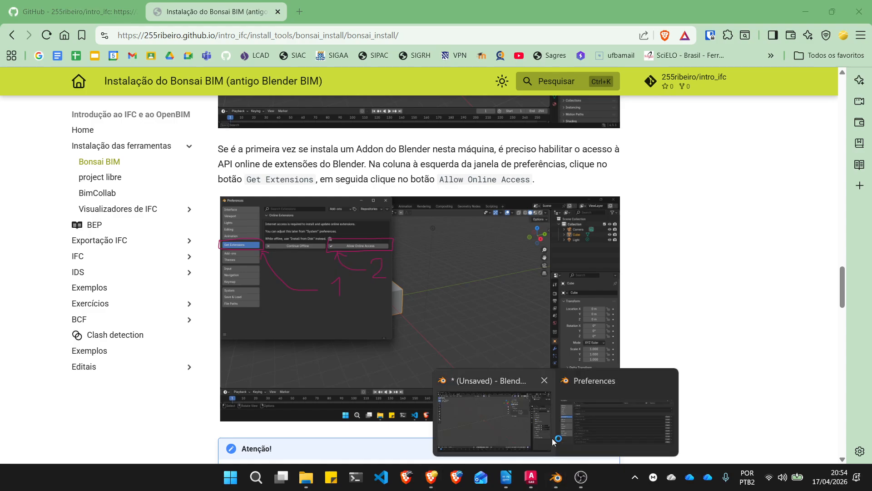
click(569, 417)
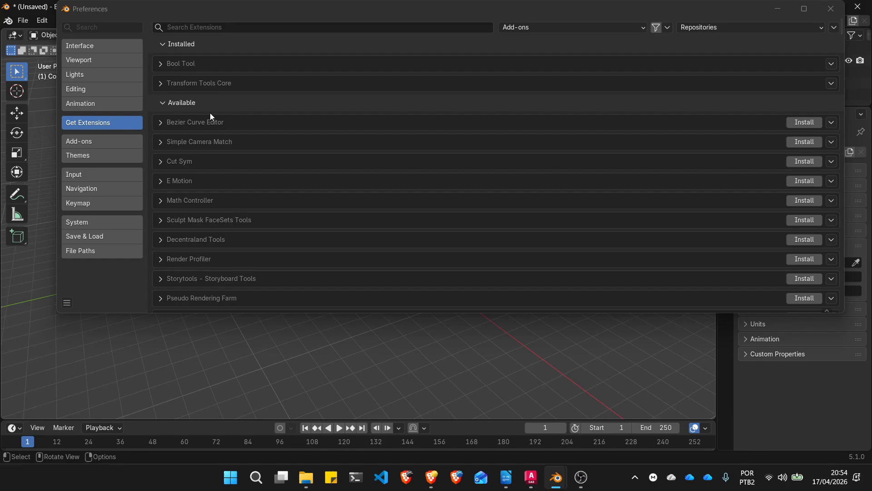
Uninstall the Bool Tool and Transform Tools Core extensions
click(831, 63)
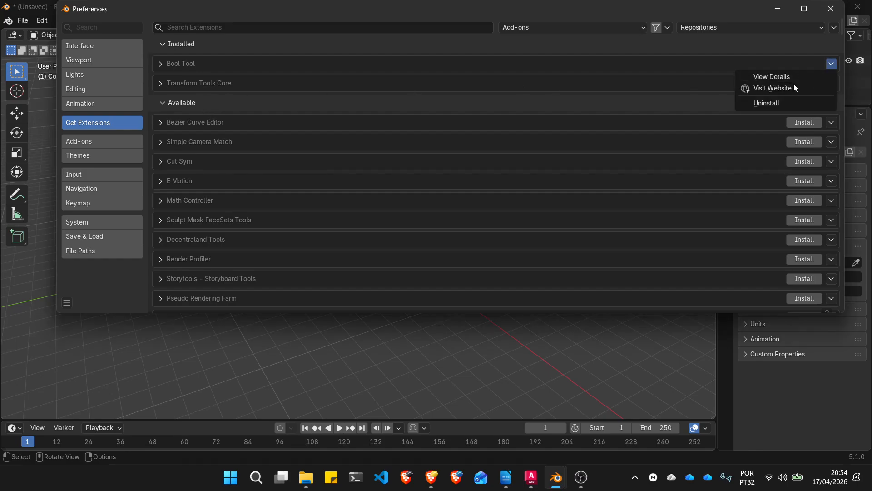
click(781, 100)
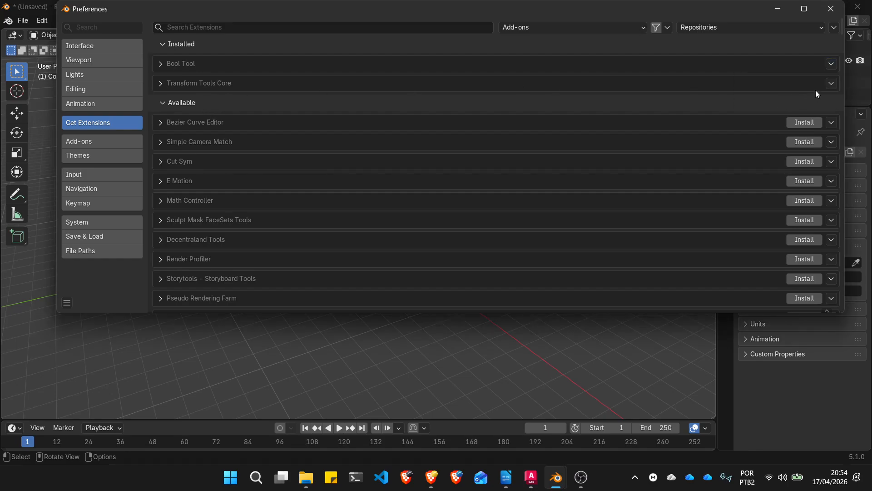
click(831, 64)
click(786, 100)
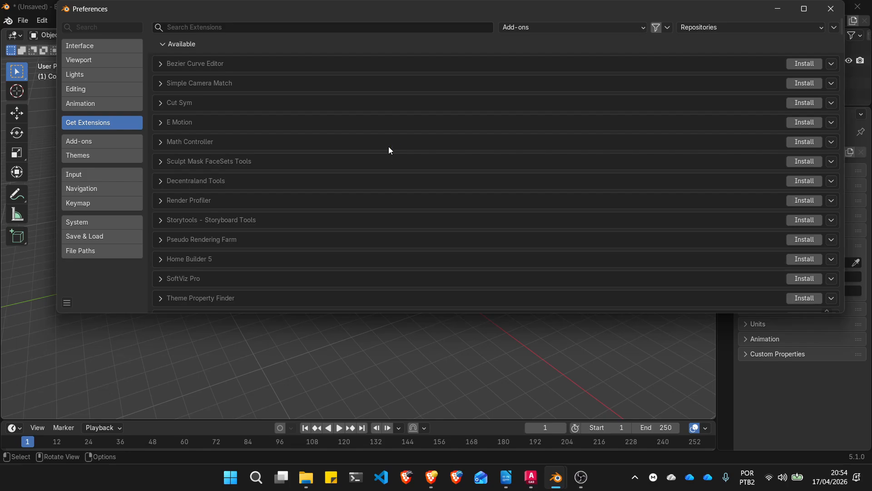
Search the available extensions for "screen", install Screencast Keys, and close the preferences
click(229, 28)
text(s)
key(BackSpace)
text(s)
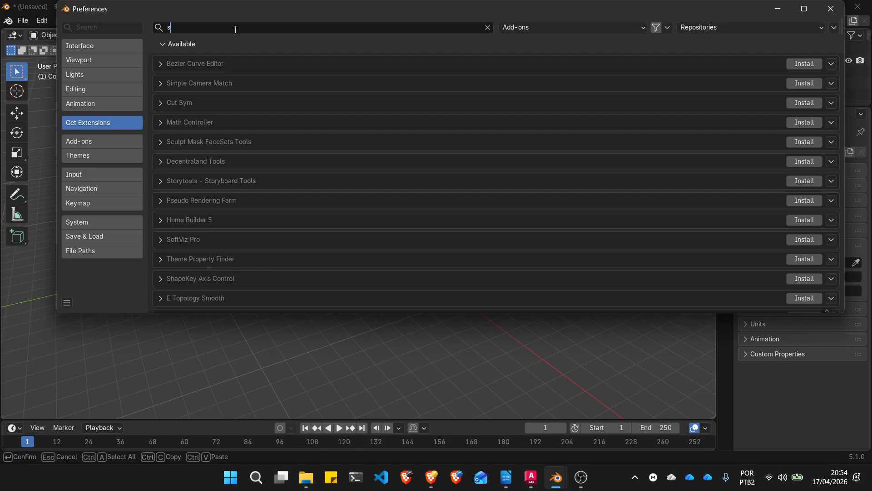
text(cree)
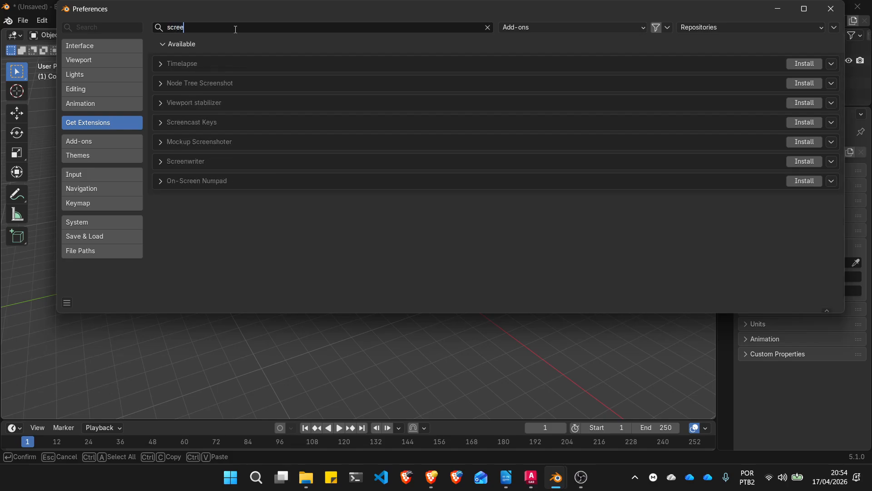
text(n)
click(165, 128)
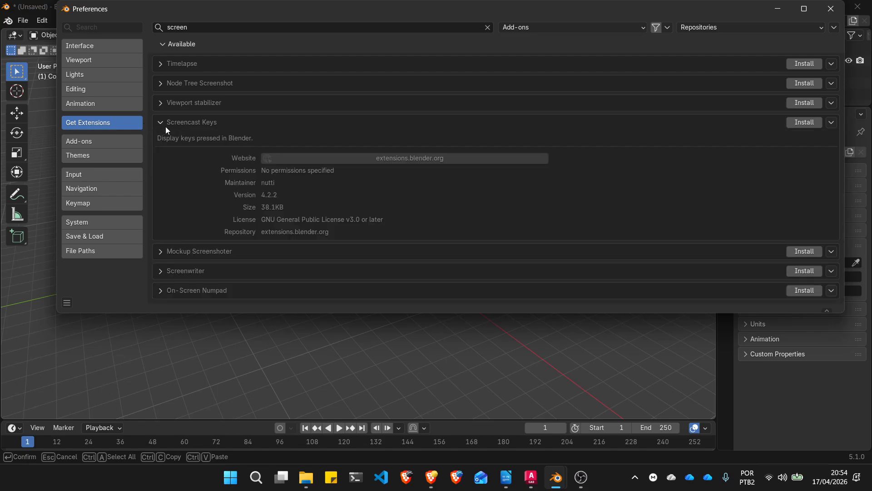
click(805, 124)
click(831, 9)
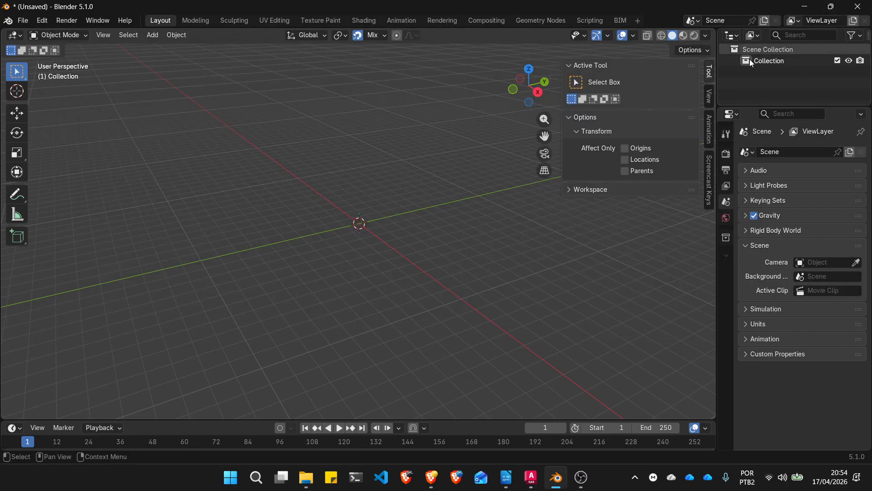
Enable Screencast Keys with a Y offset of 159 and a mouse size of 52, and hide the viewport sidebar
click(710, 171)
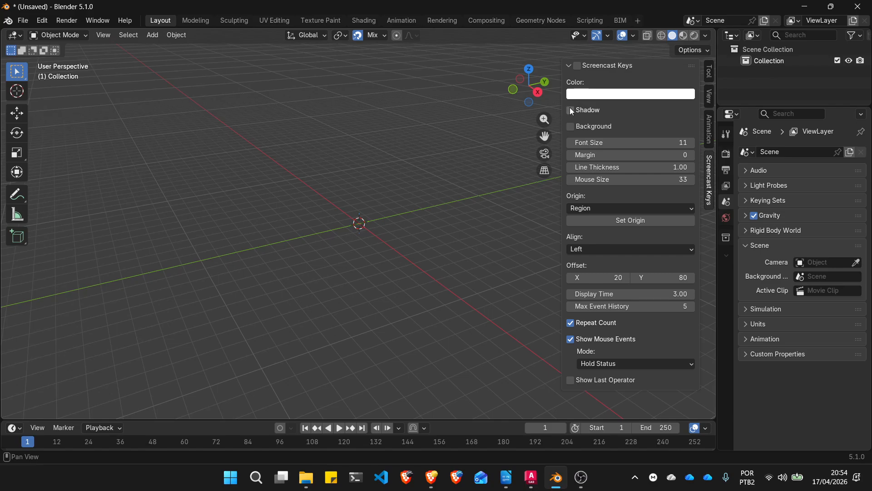
click(577, 66)
drag(641, 278, 677, 278)
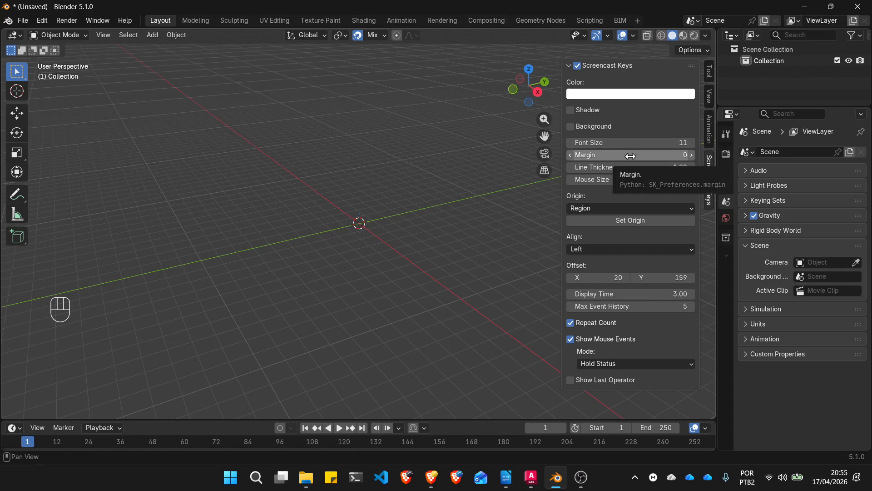
drag(630, 156, 667, 179)
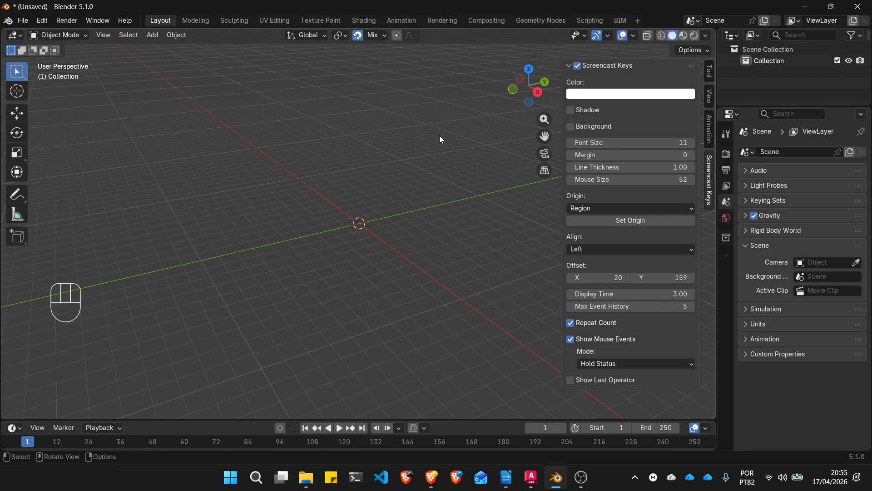
key(F1)
key(n)
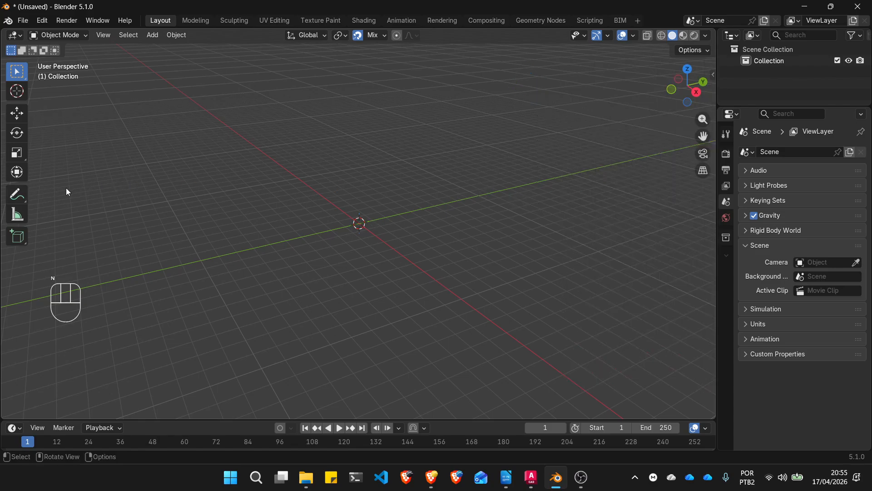
Set the Screencast Keys font size to 104 and hide the viewport sidebar
key(t)
key(t)
click(712, 75)
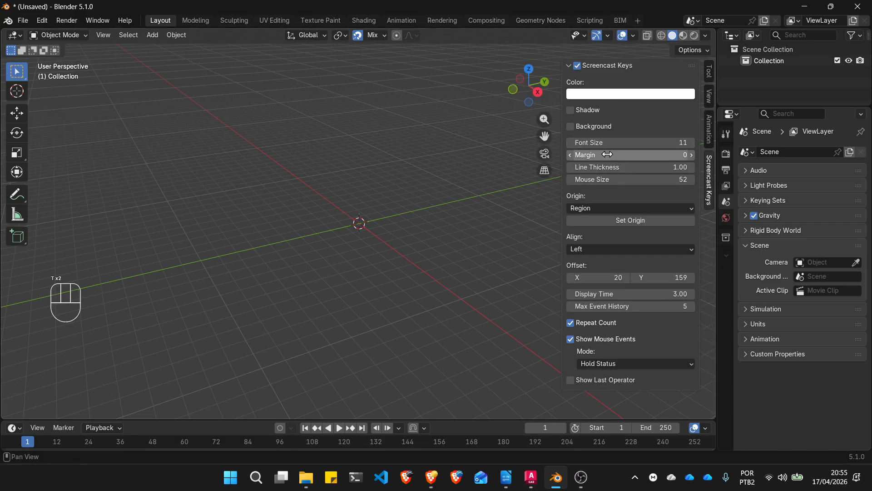
drag(610, 142, 645, 142)
drag(631, 143, 663, 142)
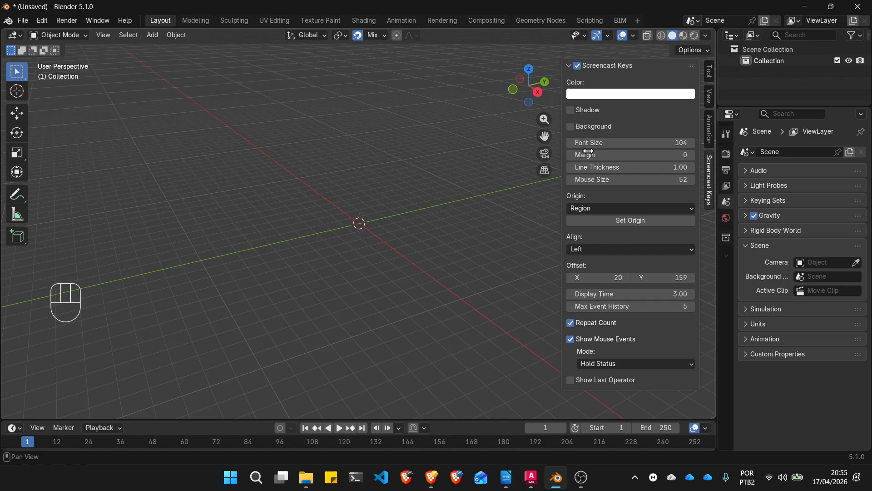
click(320, 187)
key(n)
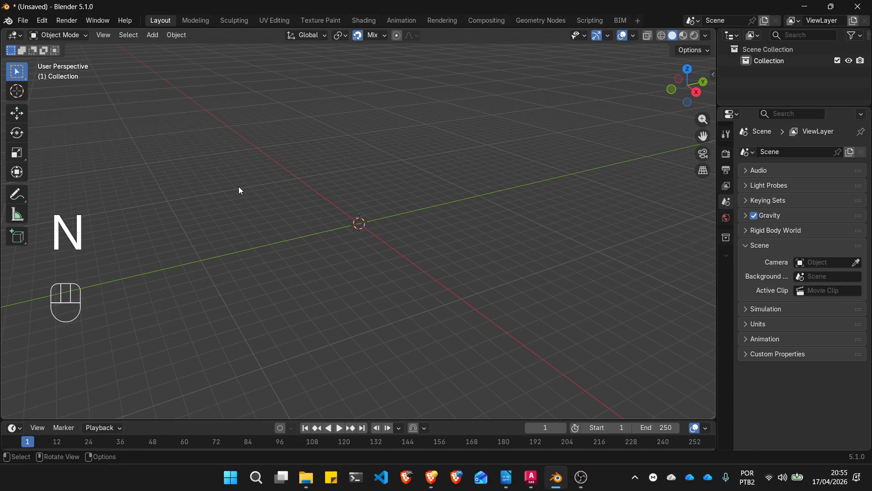
key(n)
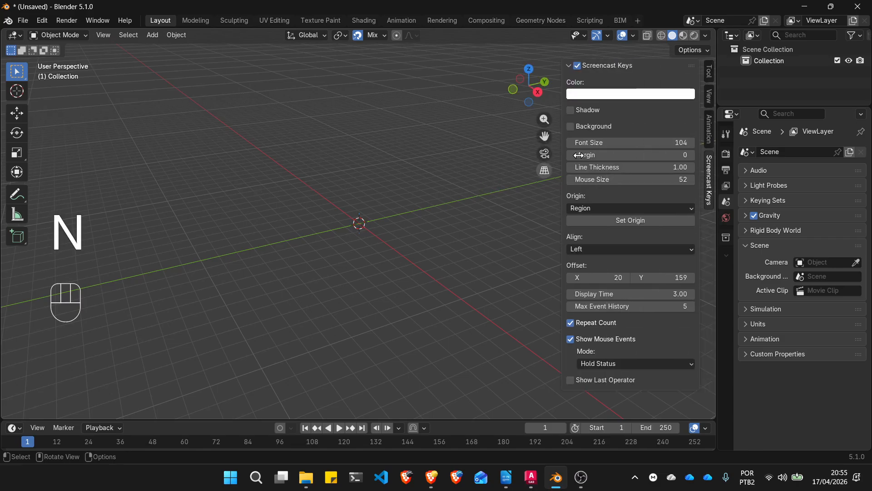
key(n)
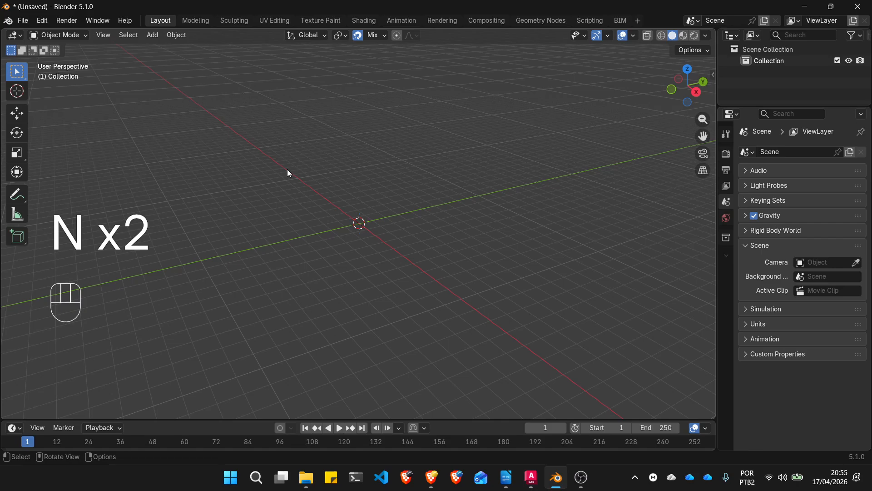
Hide the viewport toolbar and enlarge the Outliner area by lowering its border with the Properties editor
key(t)
key(t)
key(t)
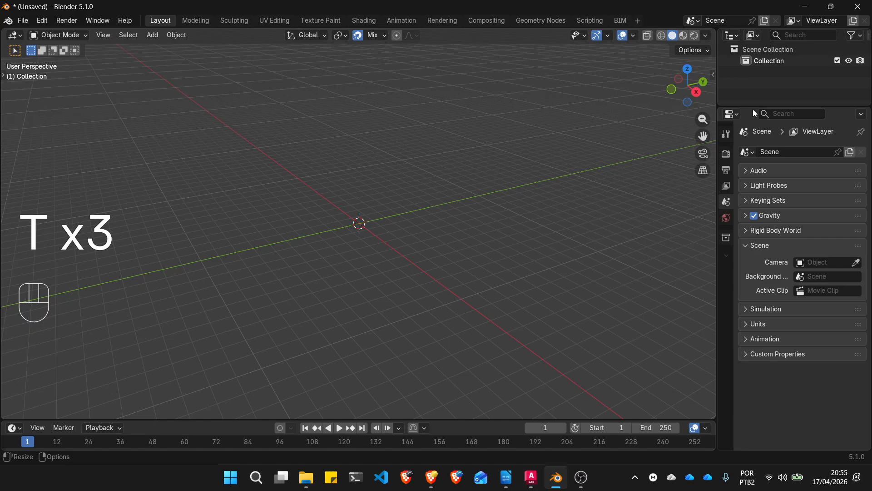
drag(753, 109, 750, 162)
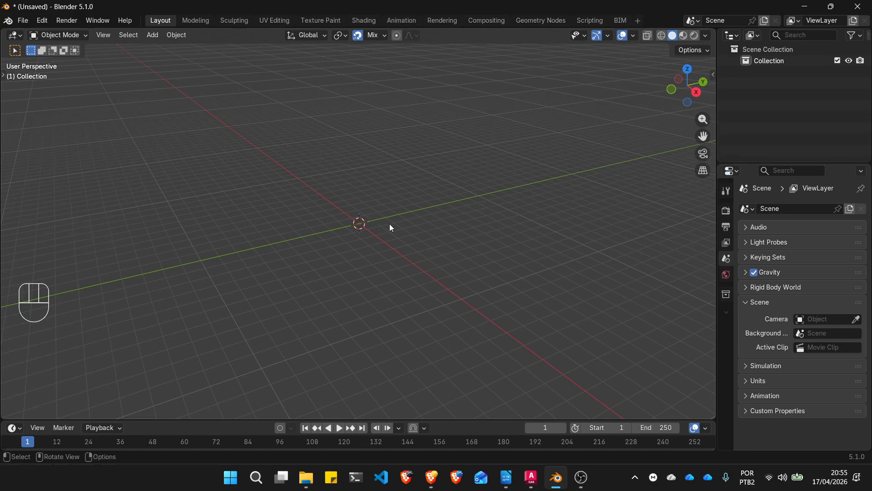
Add a plane mesh at the world origin and enter Edit Mode on it
click(153, 35)
mouse_move(163, 50)
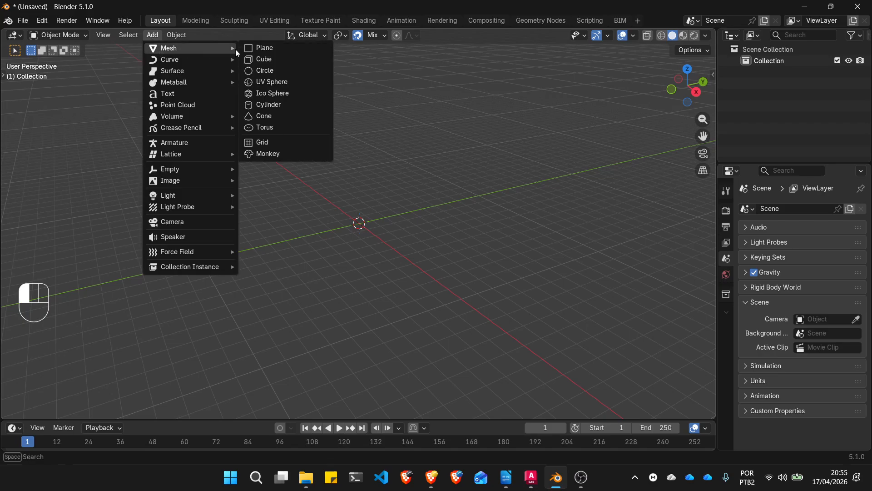
click(252, 48)
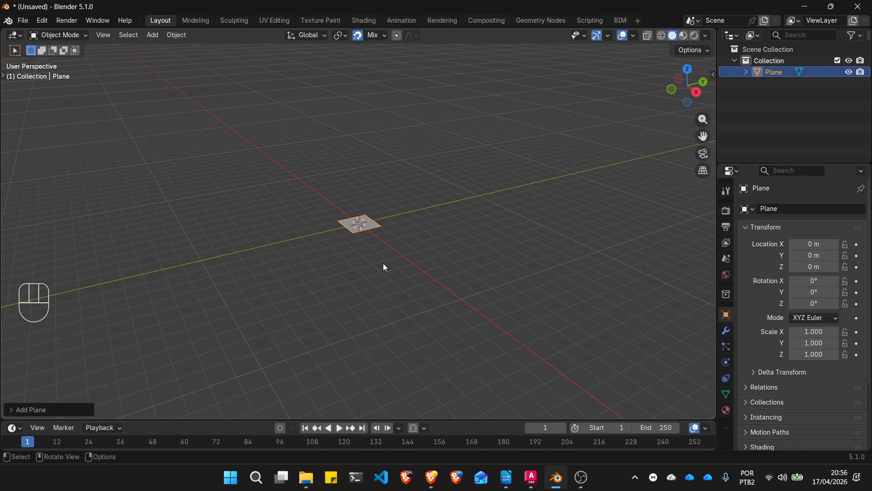
scroll(364, 217, up, 8)
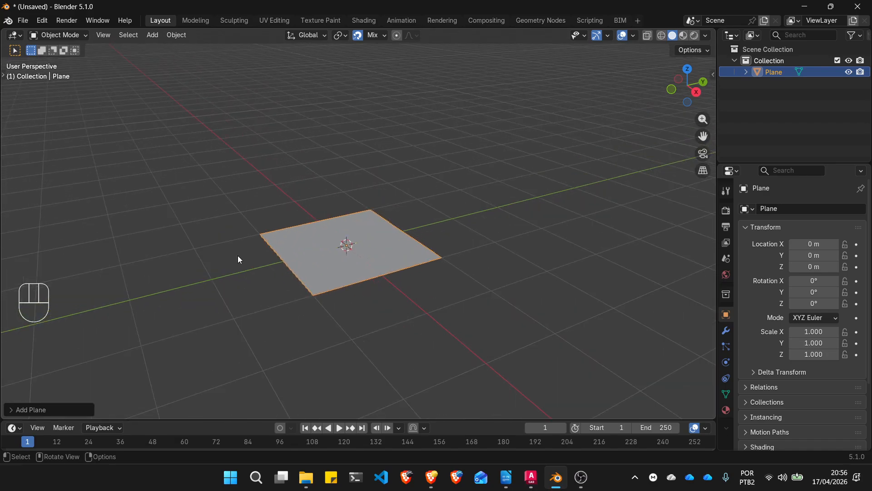
key(Tab)
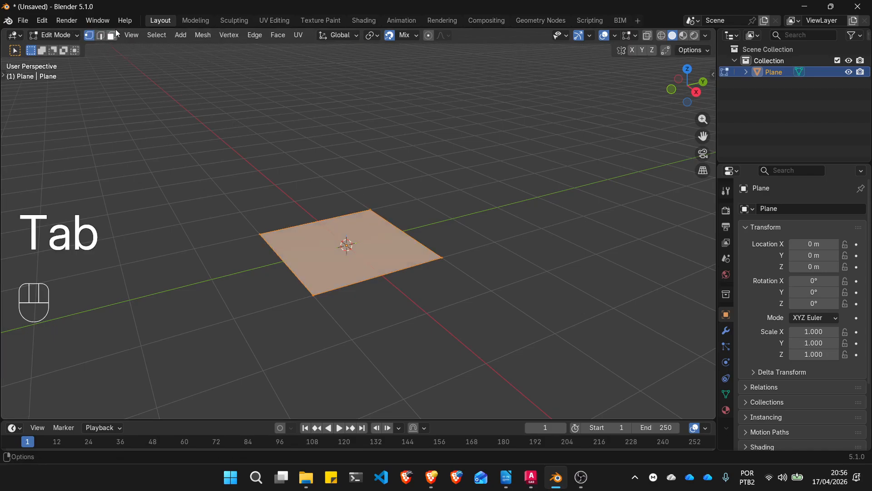
key(ctrl+1)
click(80, 31)
drag(88, 44, 85, 66)
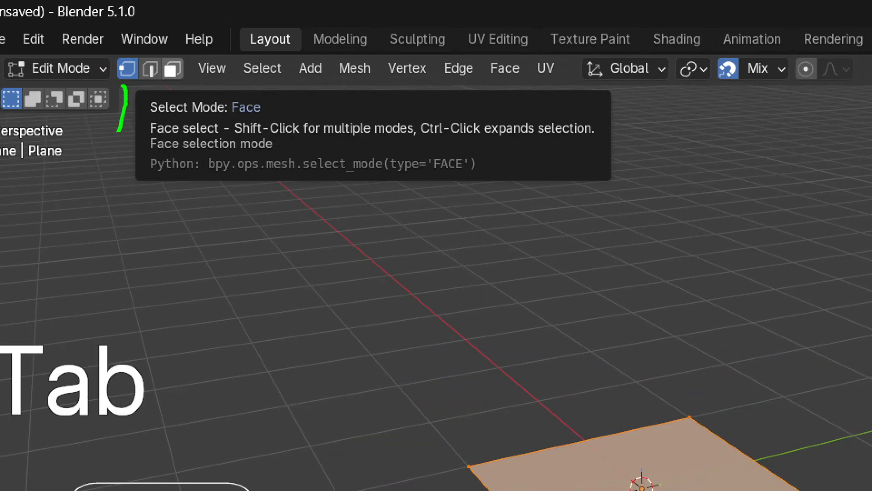
drag(119, 131, 112, 168)
drag(152, 95, 156, 165)
drag(184, 99, 210, 195)
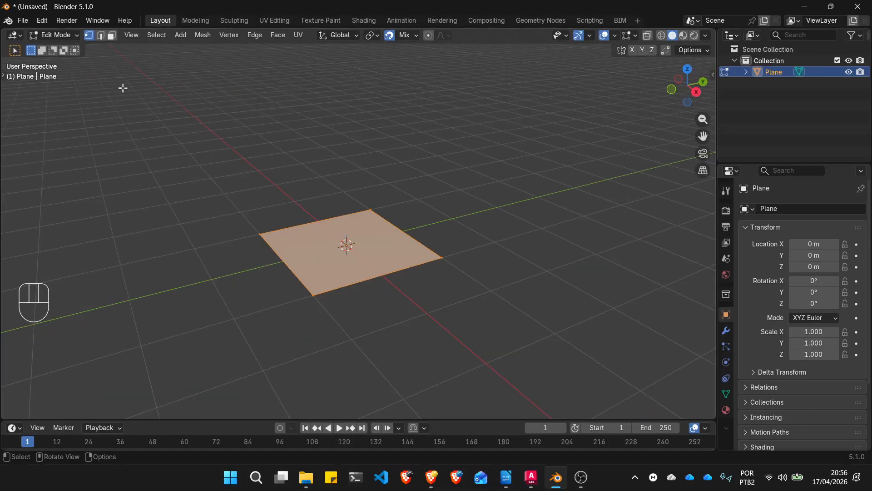
Try the vertex, edge and face selection modes in turn on the plane
key(1)
key(2)
key(ctrl+1)
click(104, 31)
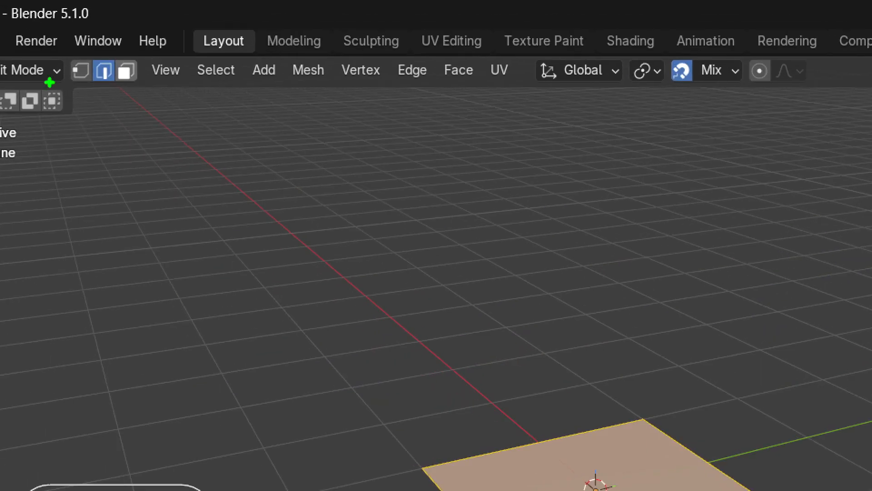
key(Escape)
key(3)
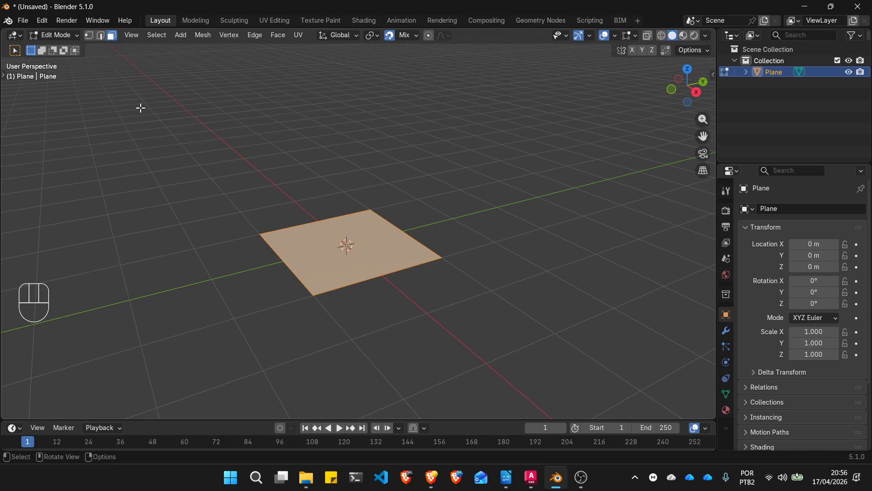
Select the plane's corner vertex at negative X and negative Y in vertex selection mode, and show the viewport toolbar
click(89, 35)
click(260, 233)
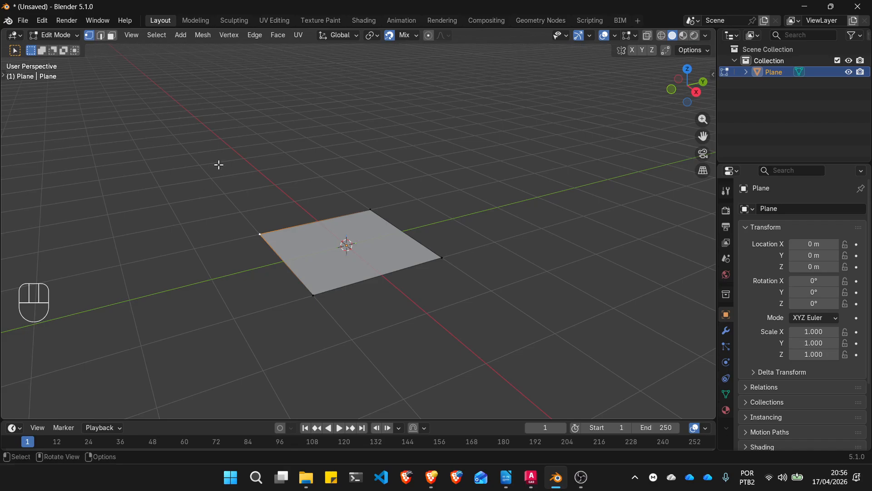
key(t)
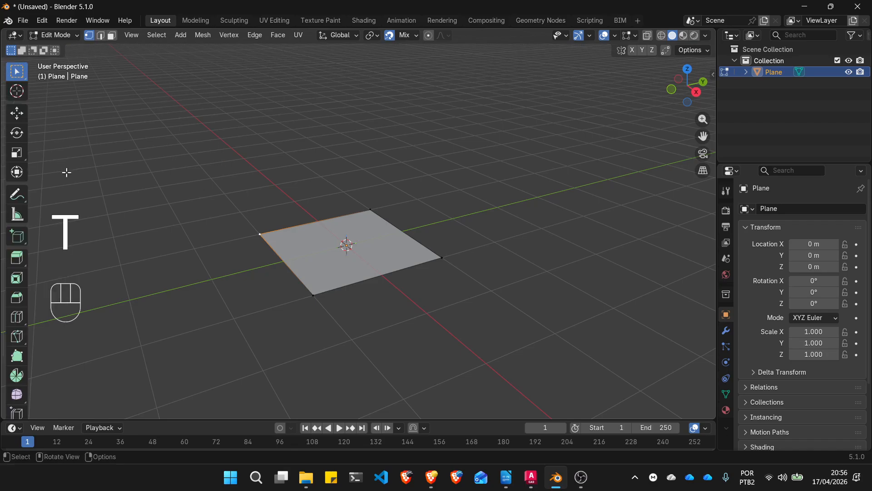
Try extruding the selected corner vertex freely upward without an axis constraint, and undo the extrusion
click(21, 260)
key(e)
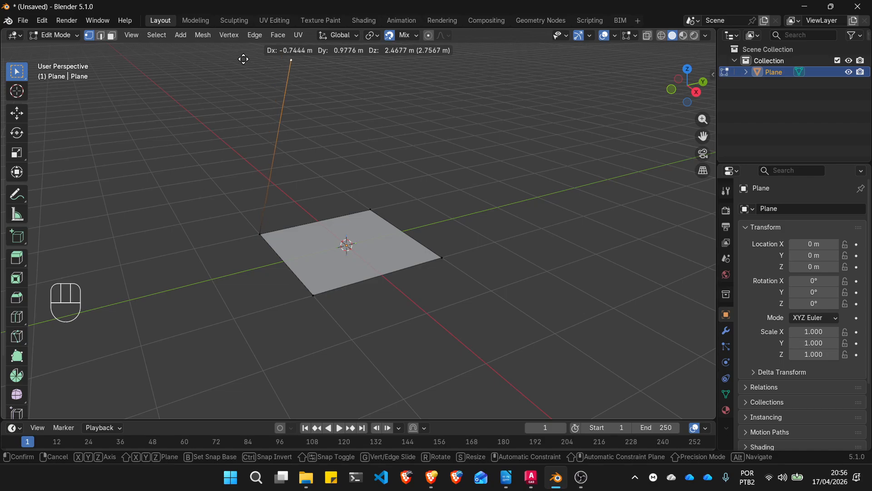
click(278, 97)
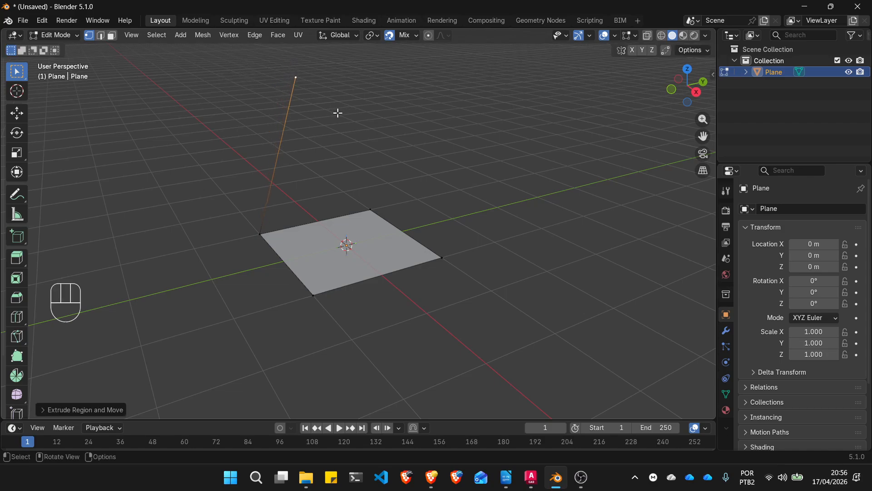
key(ctrl+z)
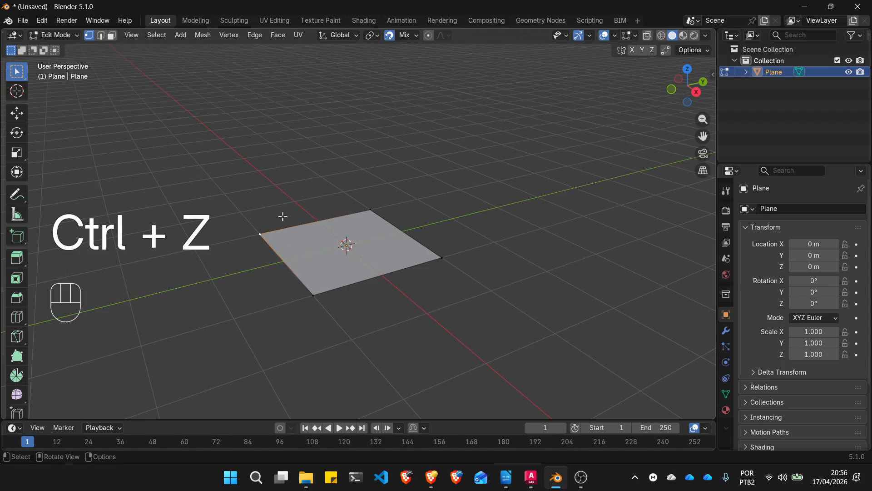
Extrude the selected corner vertex 5 m along the global Z axis
key(e)
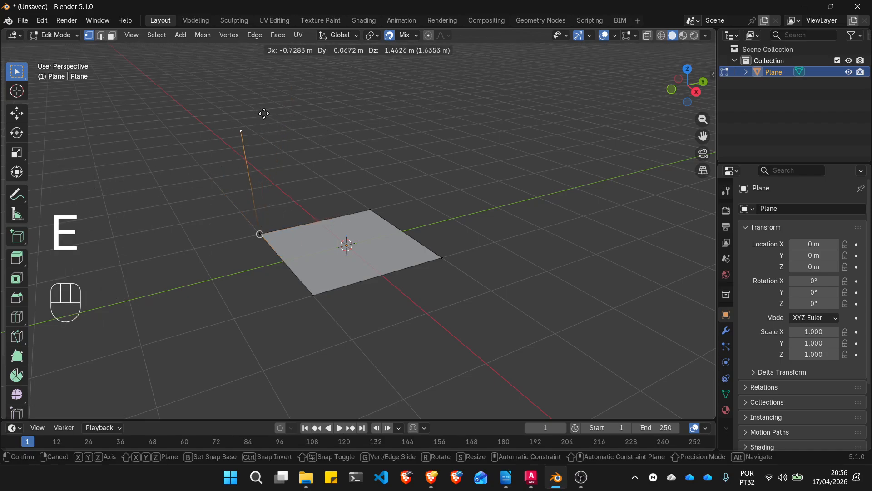
key(z)
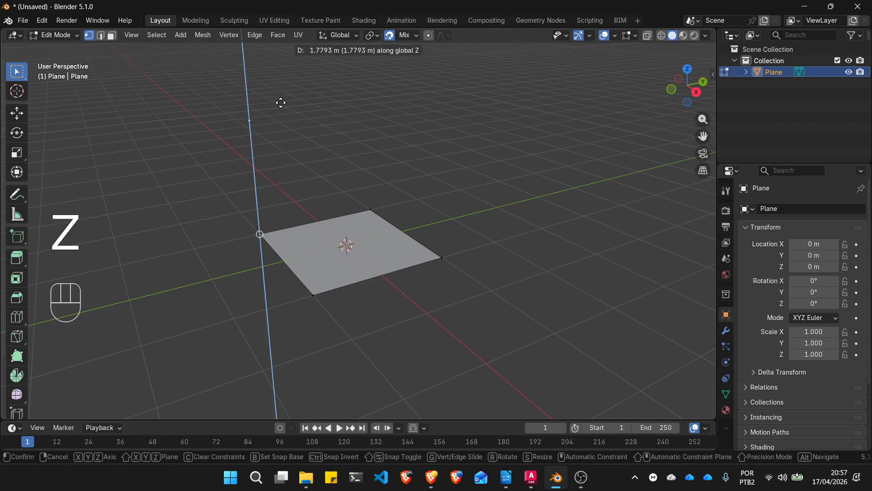
key(ctrl+1)
click(360, 39)
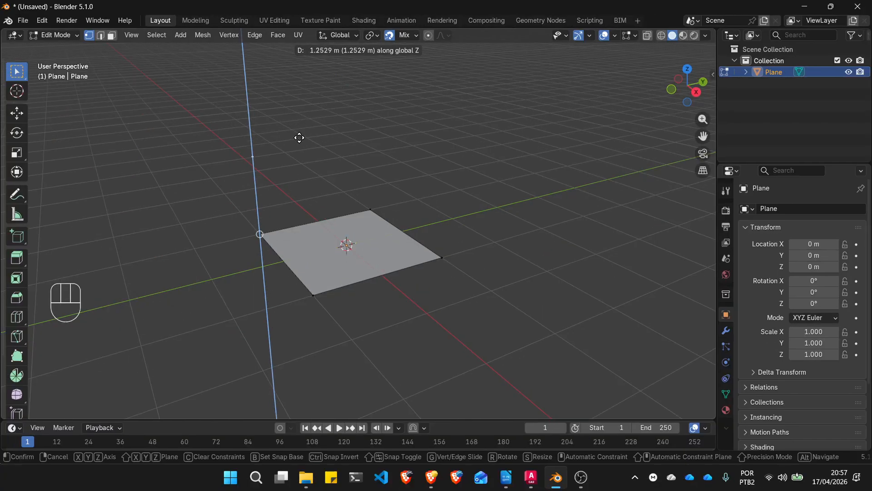
key(5)
key(Return)
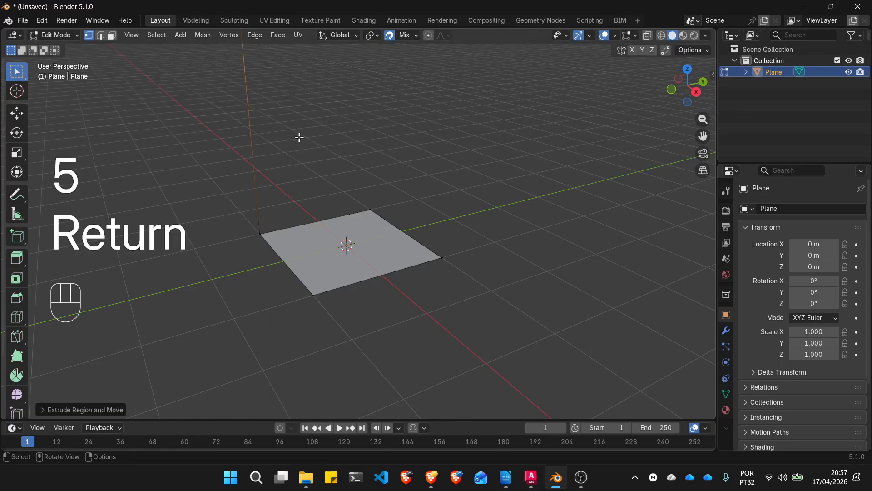
scroll(299, 138, down, 5)
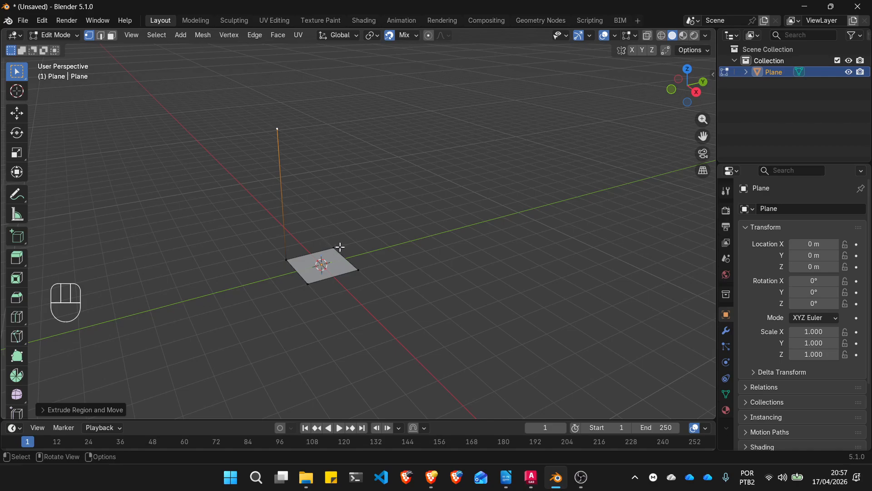
Extrude the raised vertex along Y in line with the adjacent plane corner, and extrude the new vertex down onto that corner with snapping
click(413, 36)
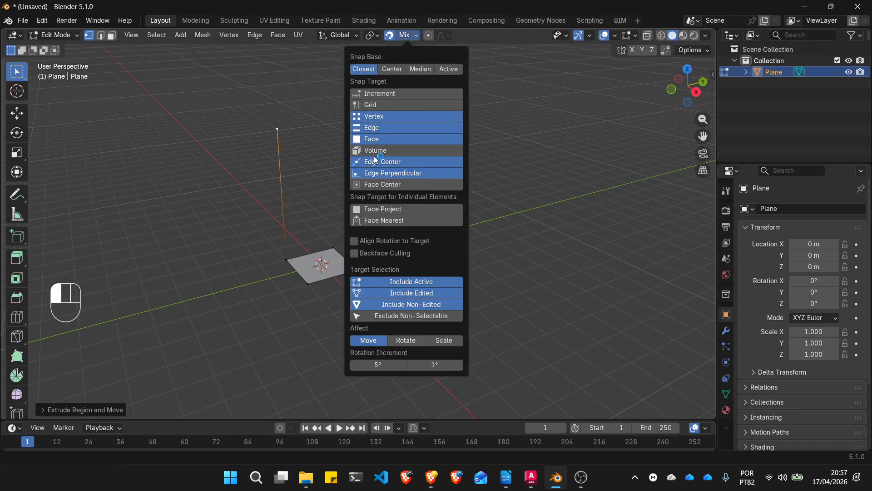
click(310, 178)
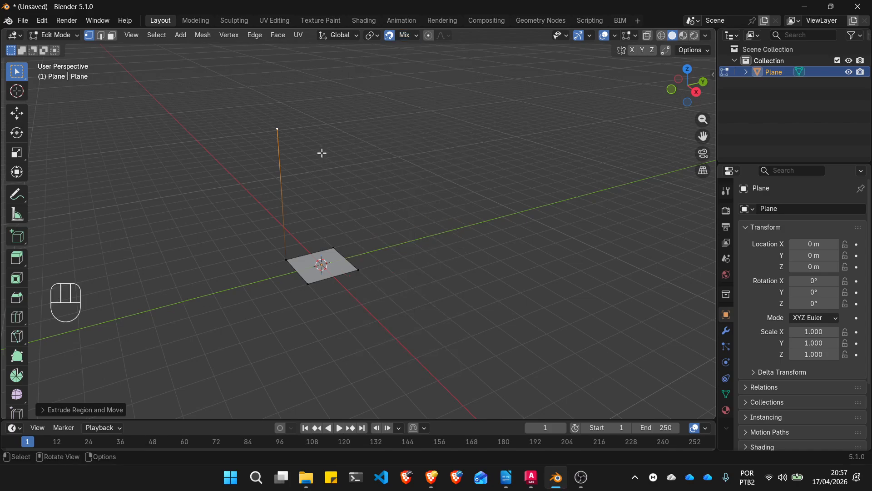
key(e)
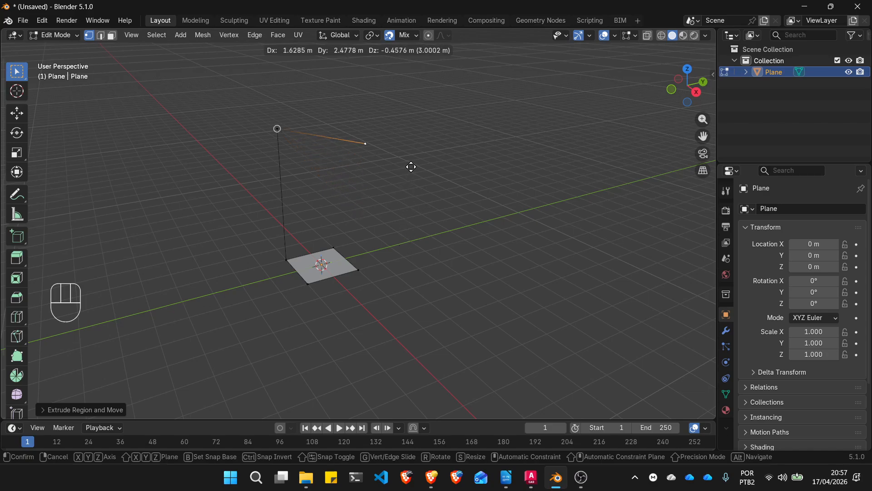
key(y)
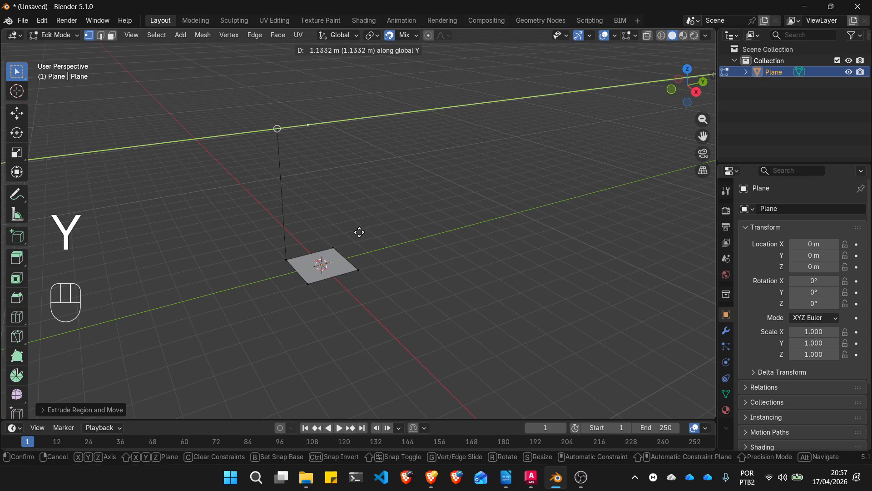
click(337, 246)
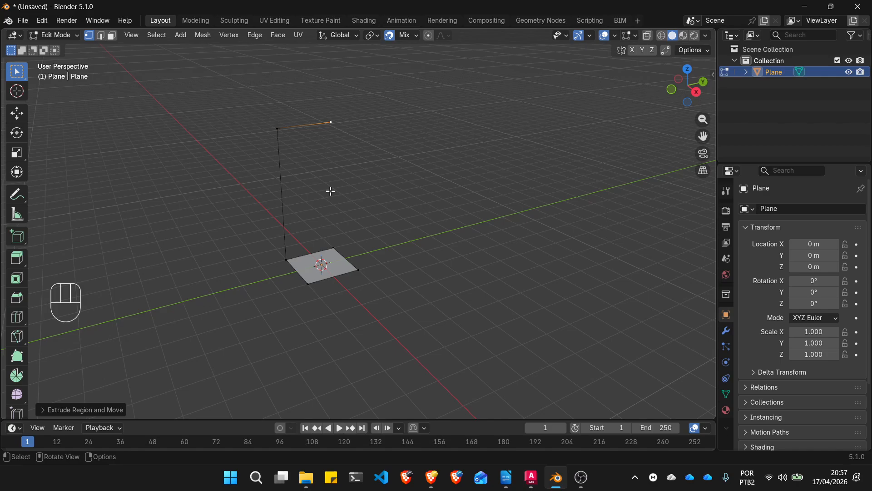
key(e)
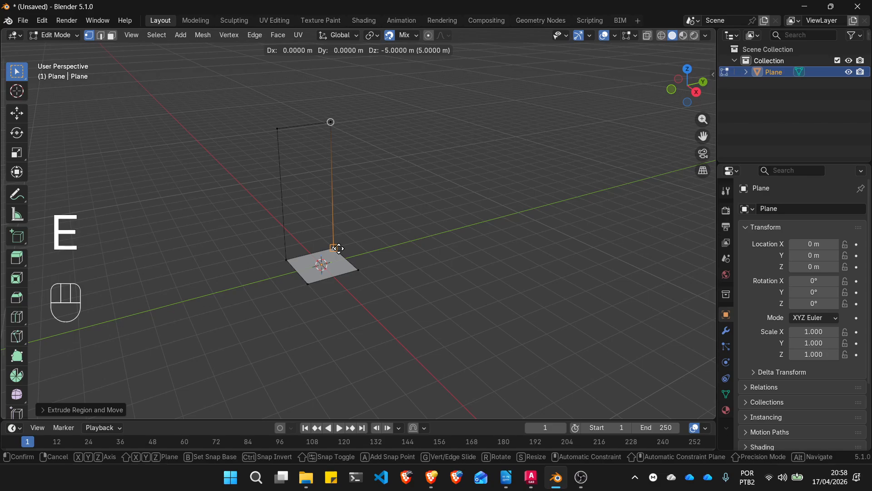
click(339, 248)
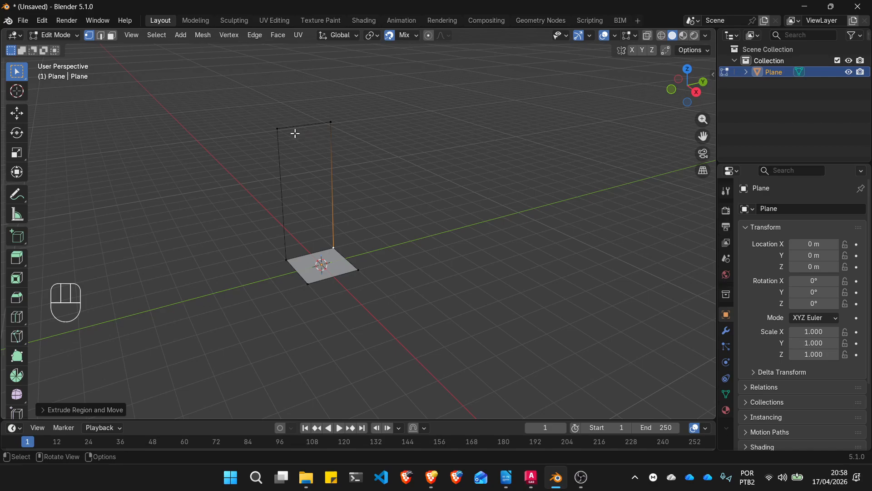
In edge selection mode, select the four edges of the upright rectangle above the plane and fill them with a face
click(277, 155)
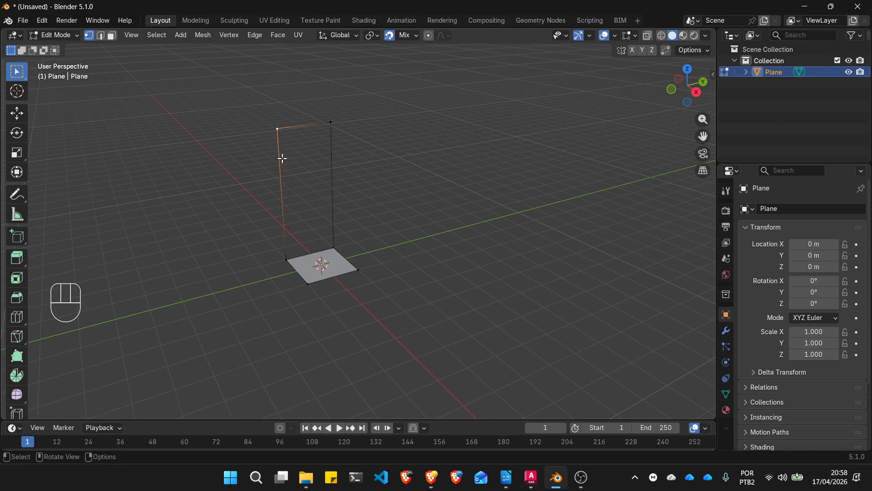
click(100, 36)
click(282, 205)
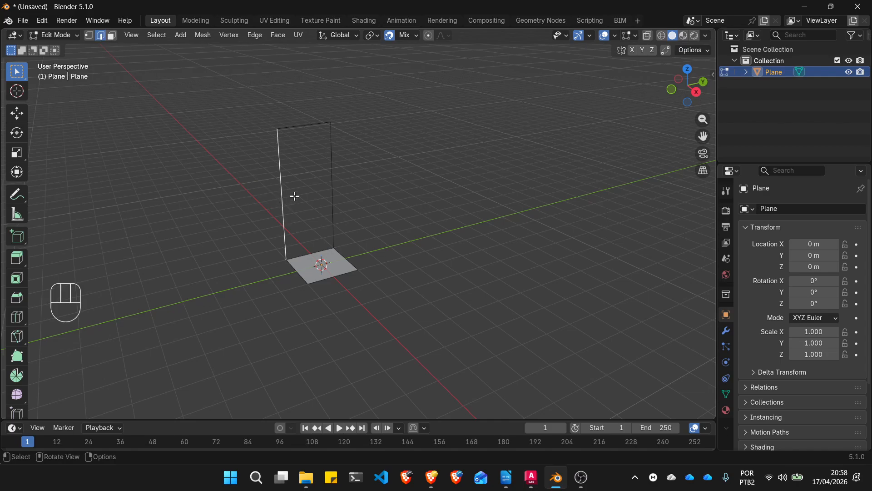
shift+click(307, 125)
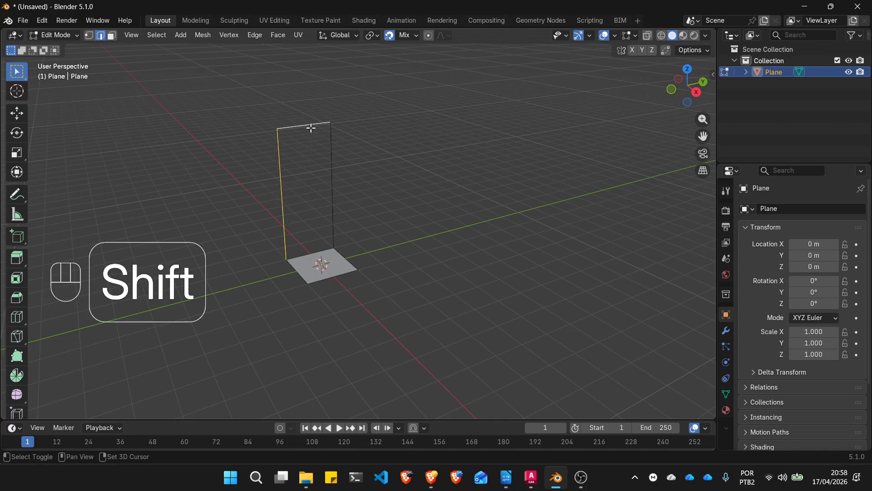
shift+click(331, 148)
shift+click(309, 252)
key(f)
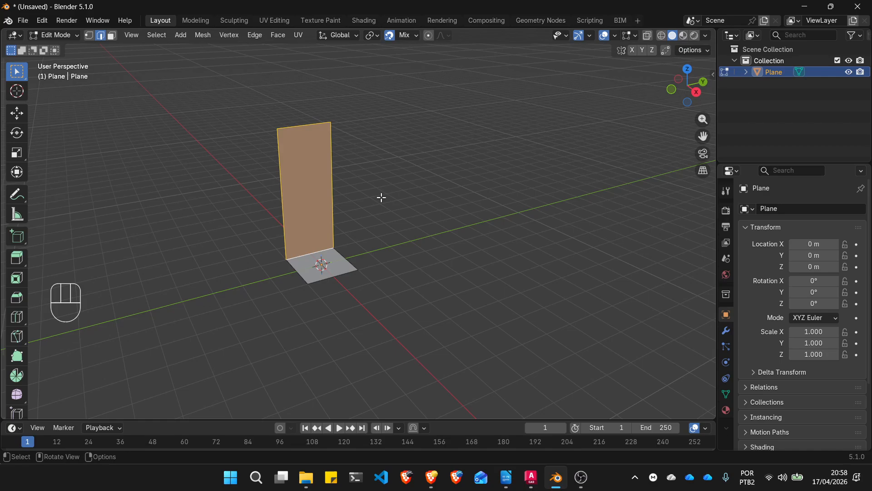
key(Escape)
key(Escape)
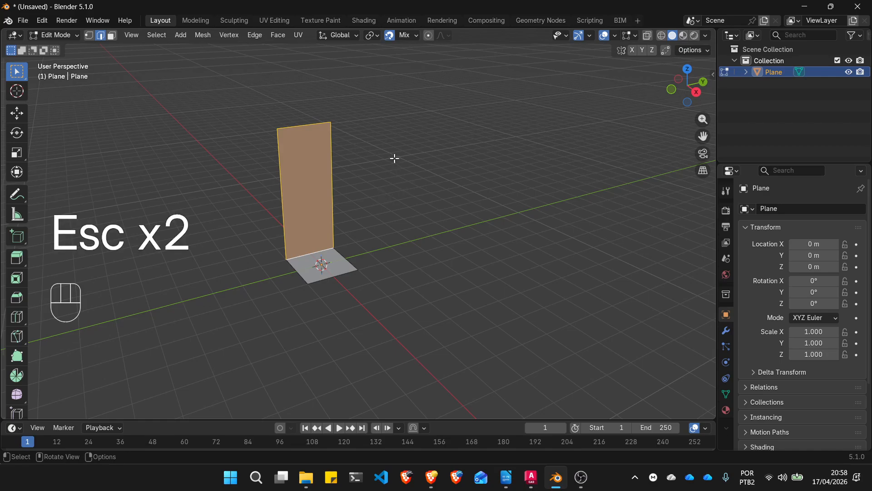
In vertex selection mode, join the raised vertex at positive Y to the plane's corner at positive X and positive Y with a new edge
click(89, 36)
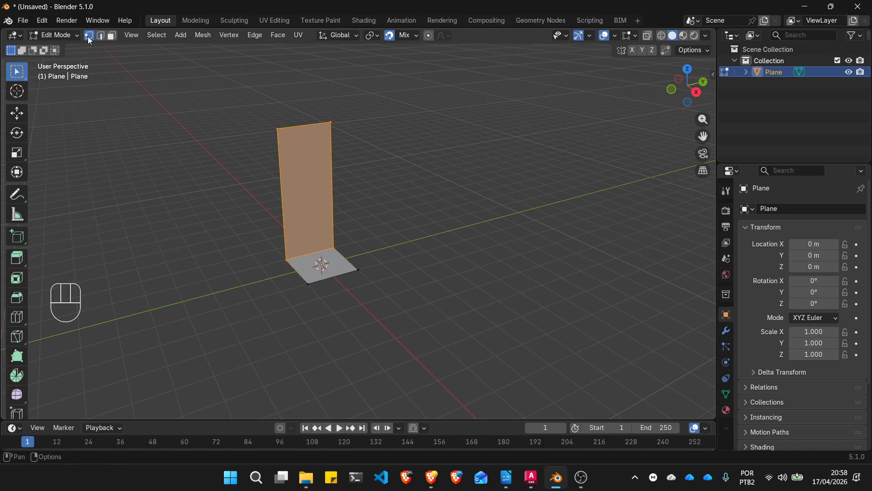
click(332, 123)
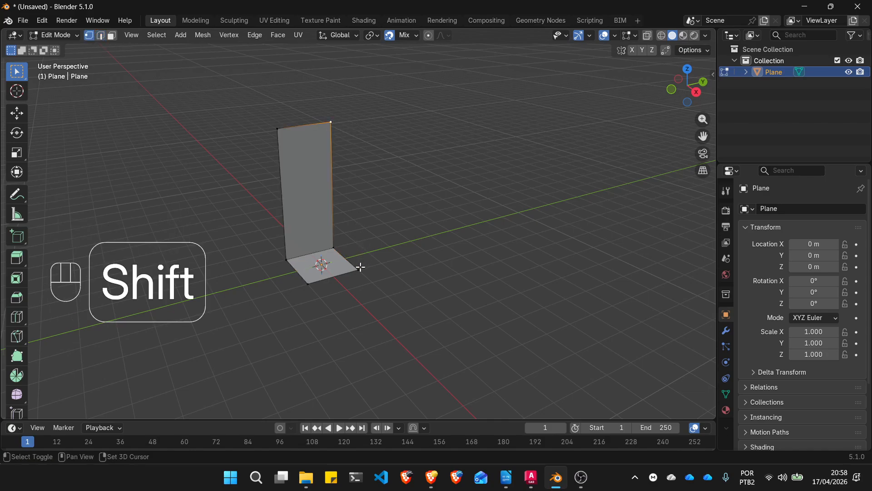
shift+click(358, 270)
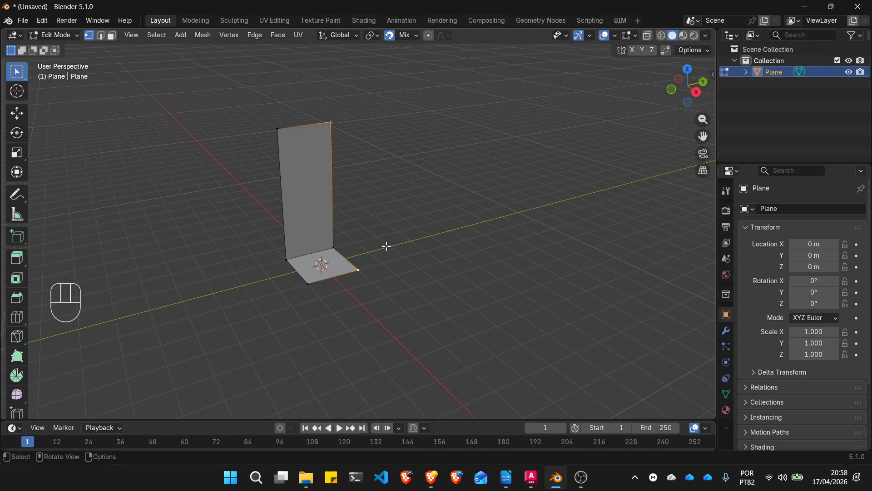
key(f)
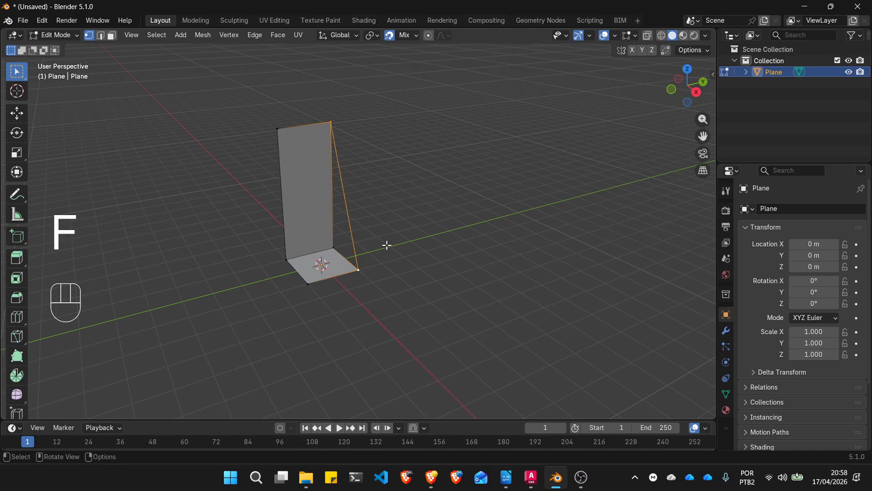
Fill the triangle bounded by the diagonal edge, the upright edge at positive Y and the adjoining plane edge with a face, using edge selection
click(335, 212)
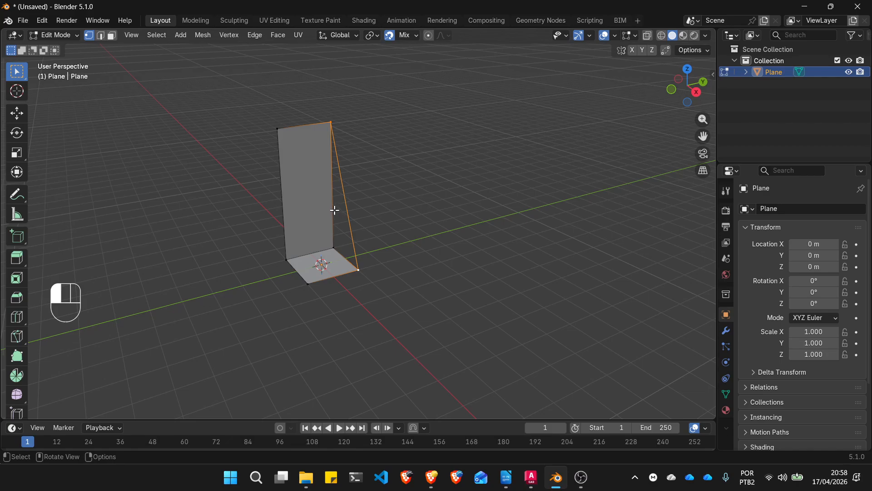
click(331, 215)
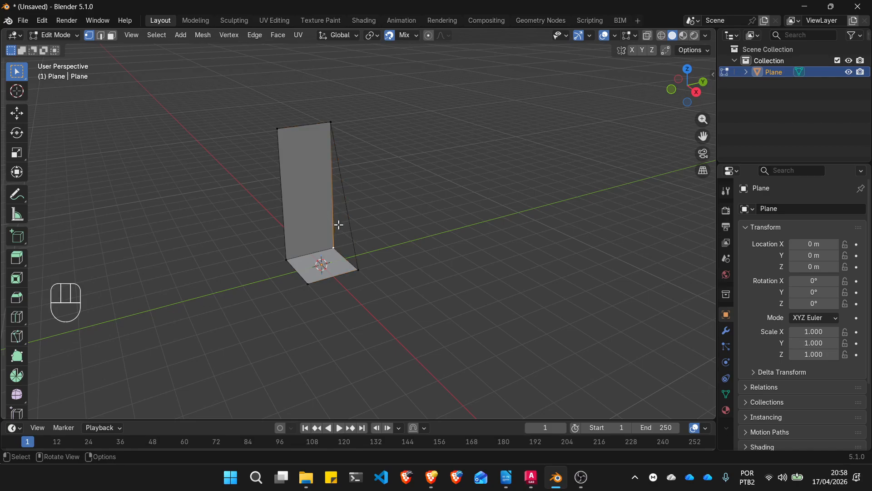
shift+click(345, 257)
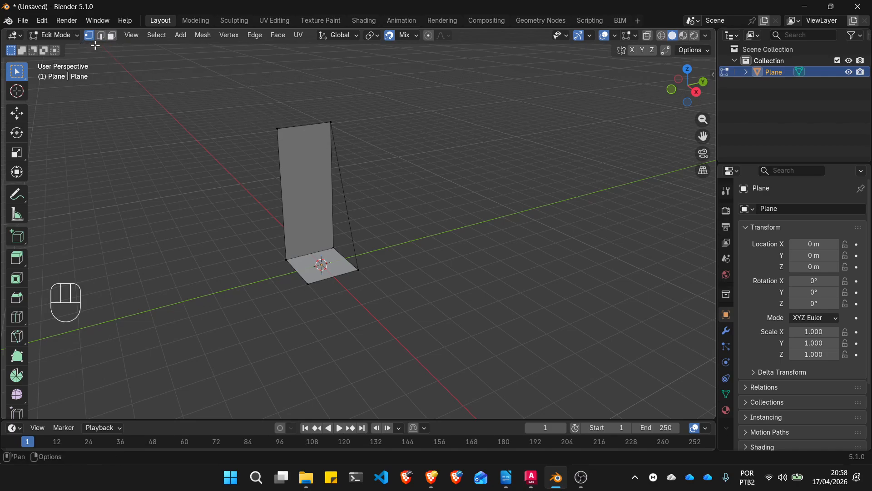
key(2)
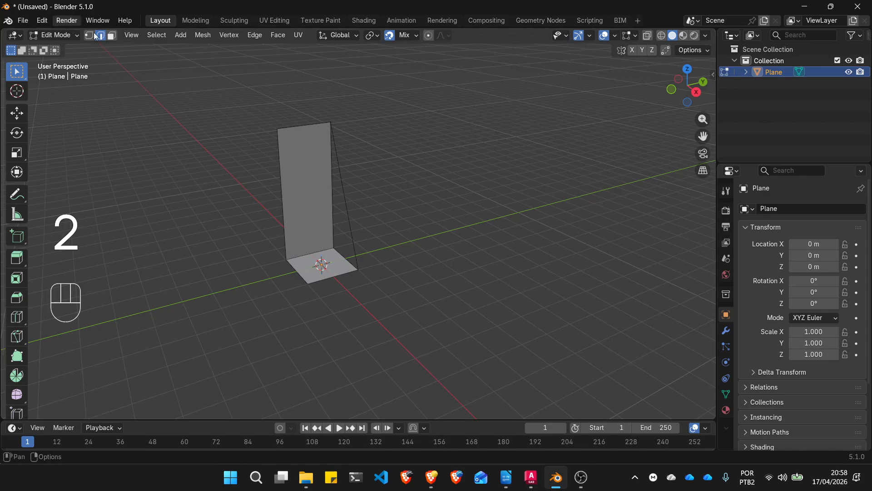
click(340, 189)
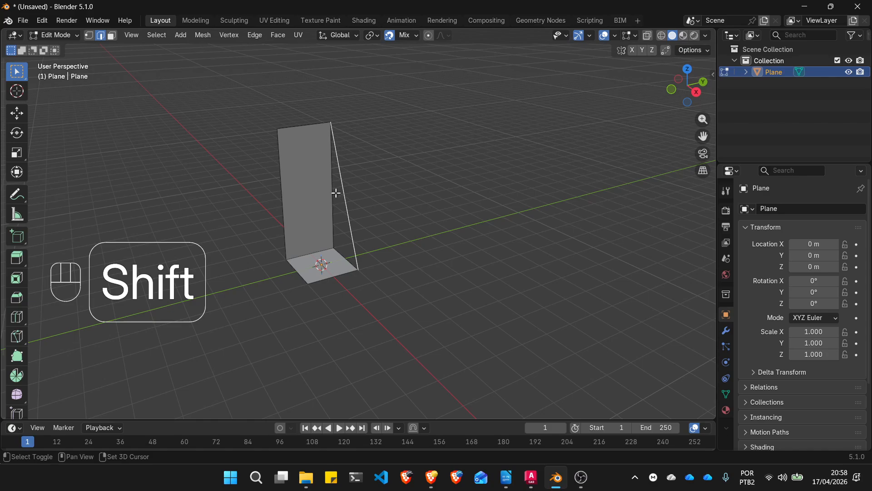
shift+click(335, 193)
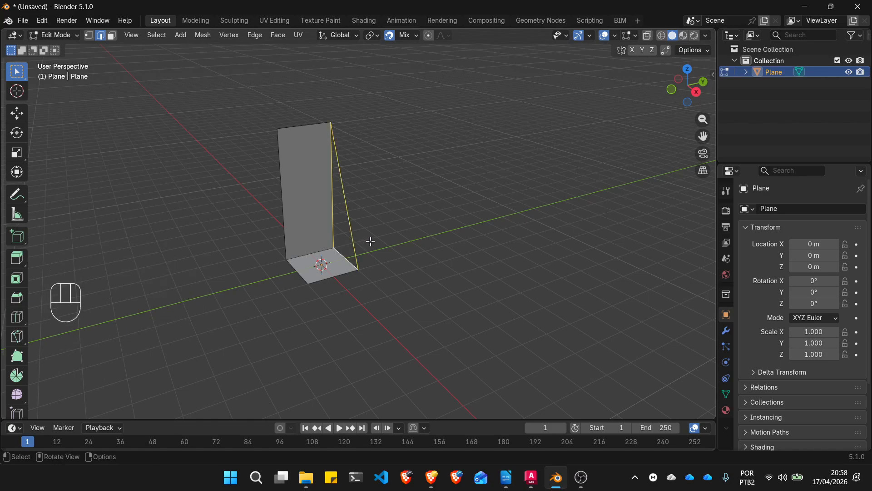
key(f)
click(395, 223)
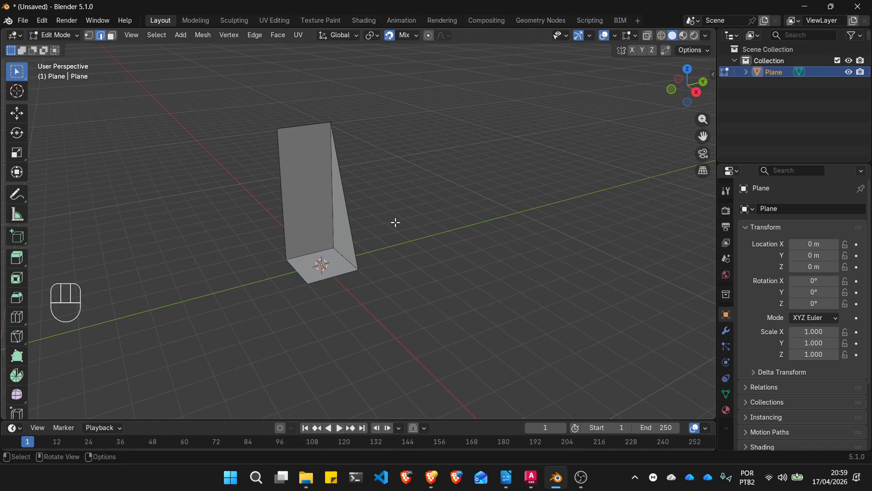
Activate the Extrude Region tool and select the plane's corner vertex at positive X and negative Y in vertex selection mode
click(23, 263)
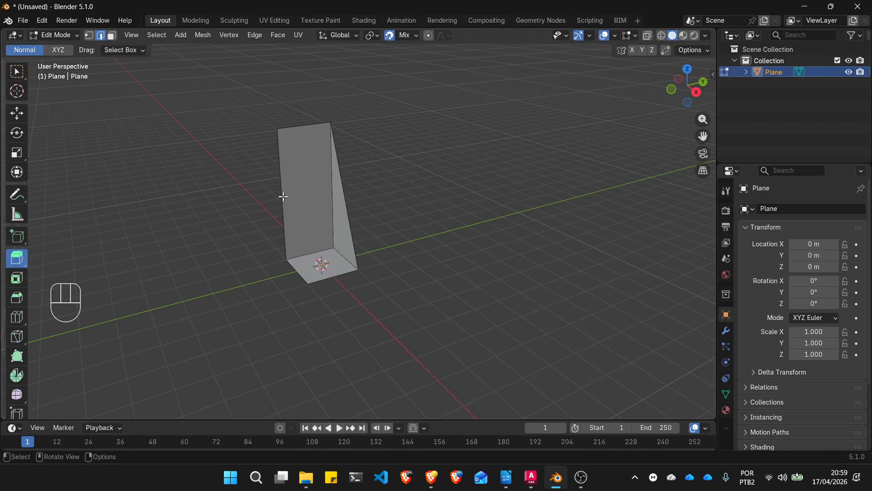
key(Escape)
click(89, 35)
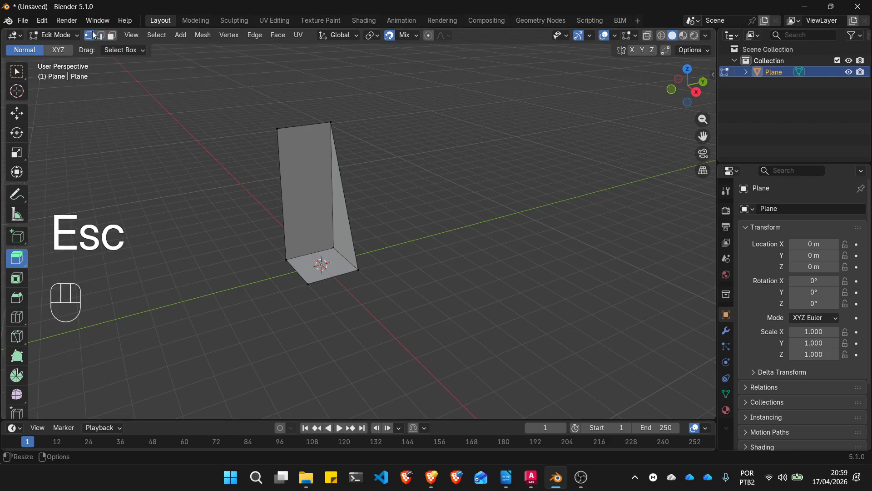
click(285, 260)
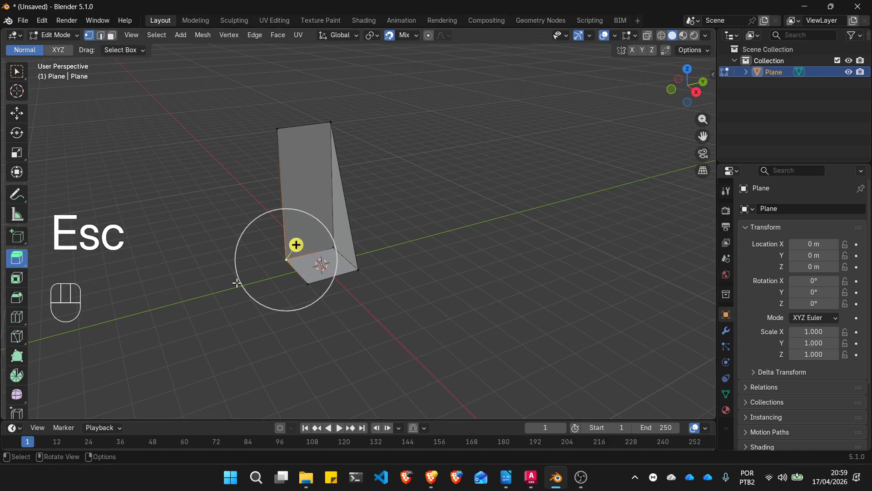
click(312, 283)
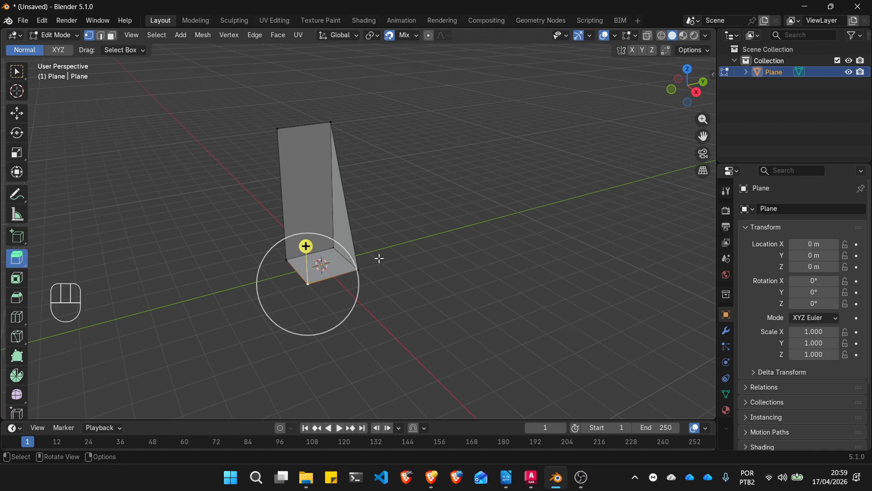
Try extruding the corner vertex freely, once with the extrude command and once with the tool's gizmo, and undo the extrusions
key(e)
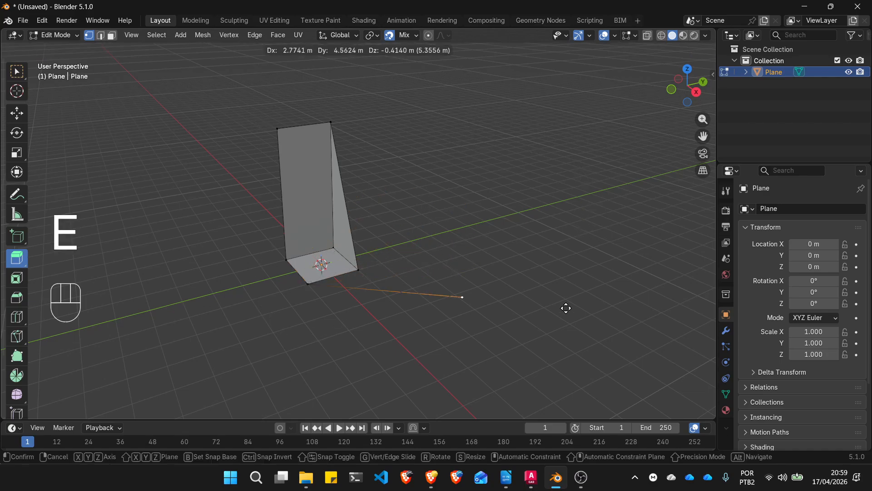
click(253, 85)
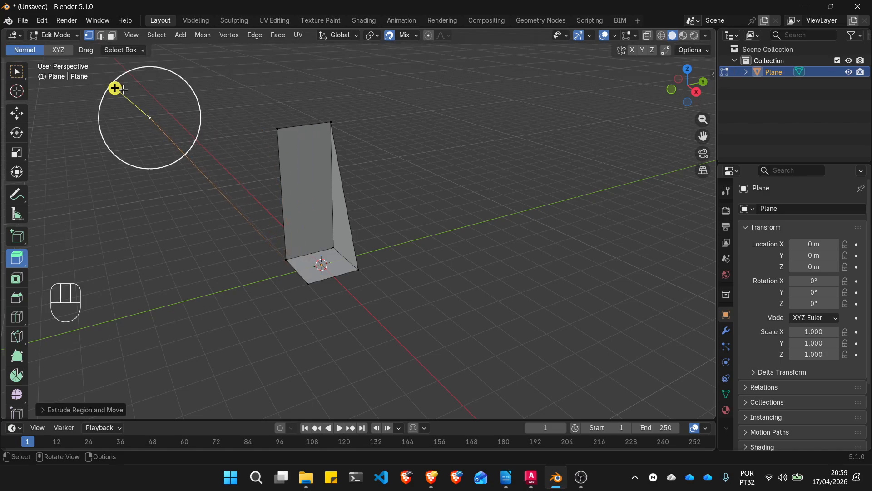
drag(115, 89, 452, 246)
middle_drag(454, 247, 496, 181)
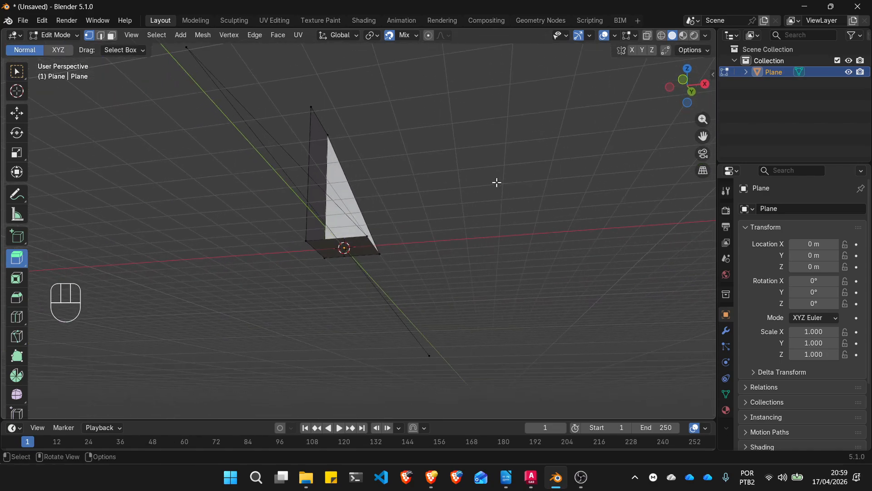
key(ctrl+z)
key(ctrl+z)
key(ctrl+z)
key(ctrl+z)
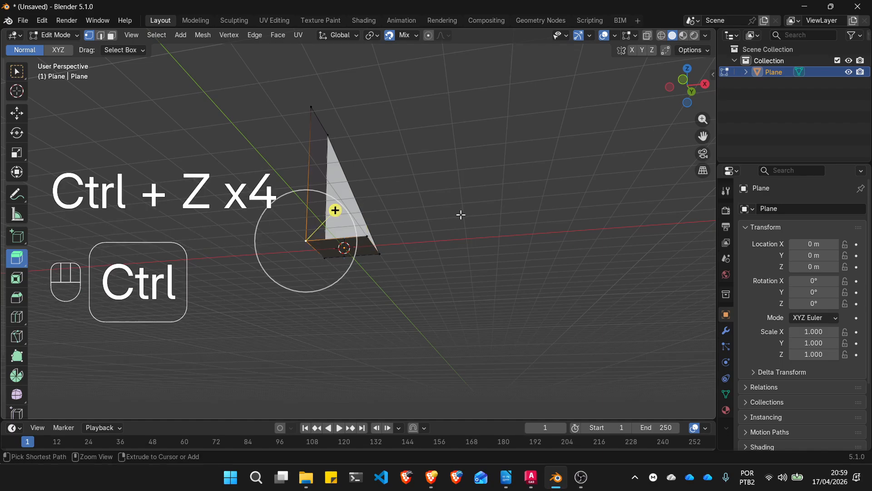
Fill a triangular face on the negative Y side between the raised vertex and the two plane corners on that side
scroll(460, 215, down, 3)
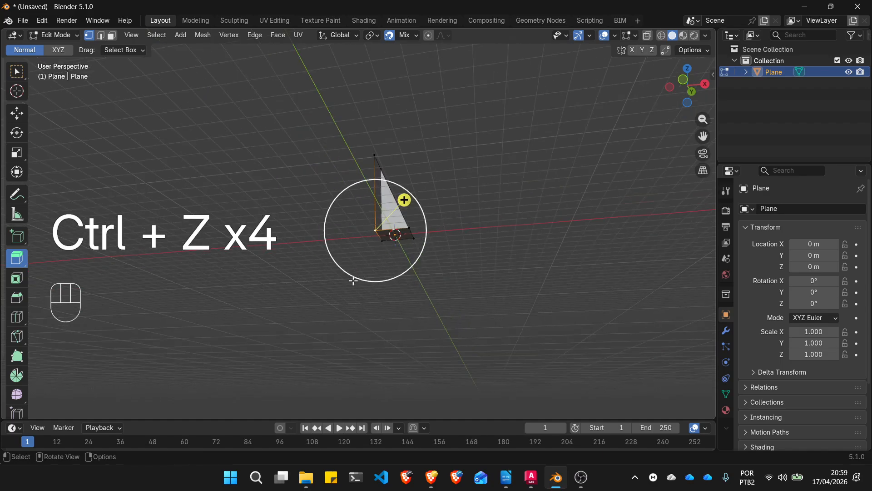
right_click(430, 213)
middle_drag(490, 179, 568, 209)
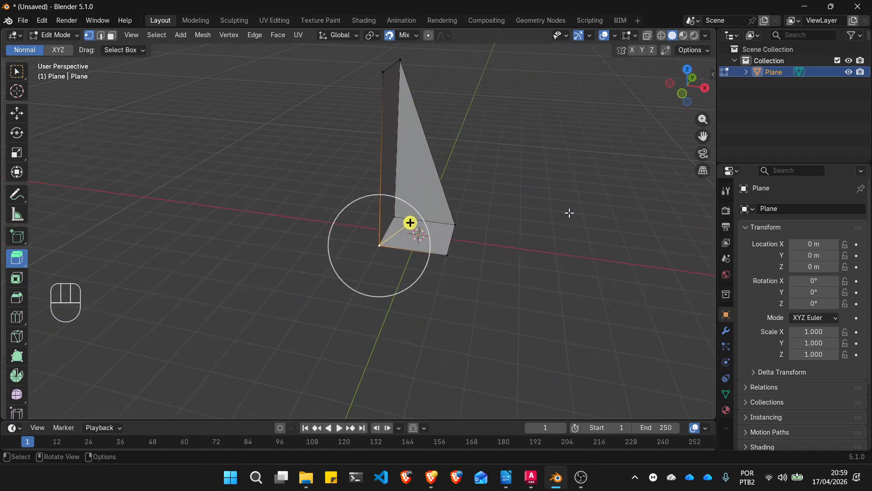
key(Escape)
click(383, 73)
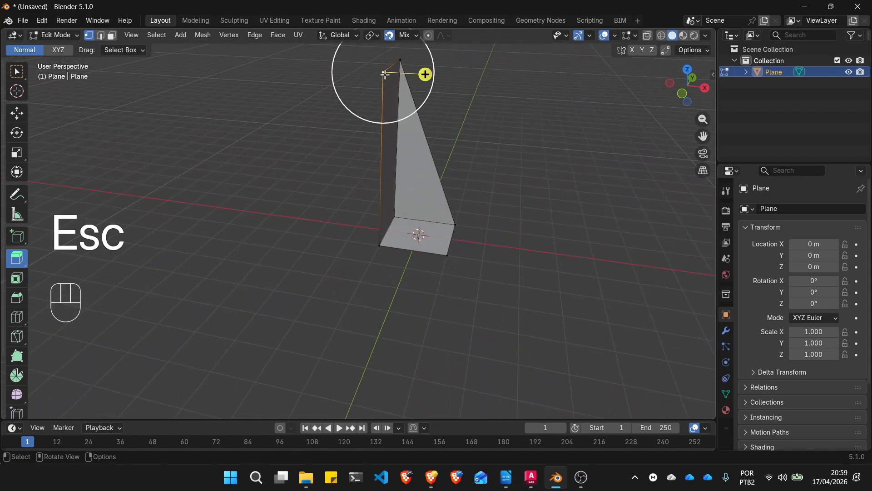
shift+click(446, 254)
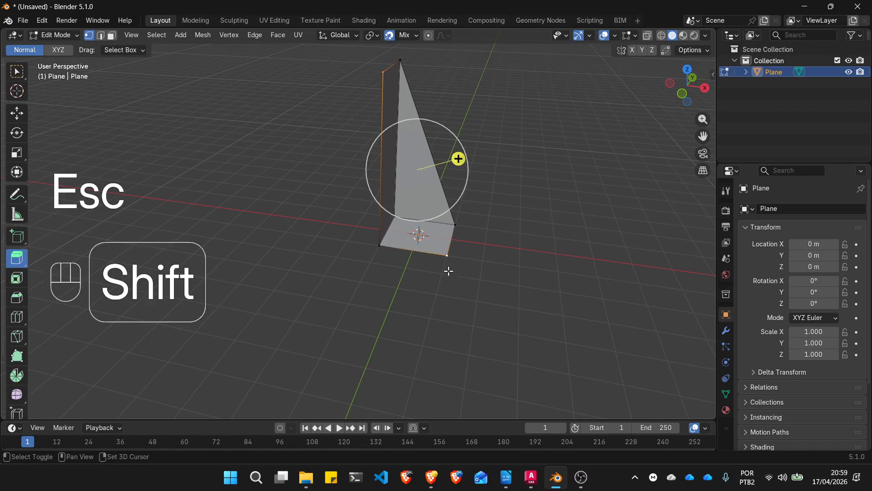
shift+click(380, 246)
key(f)
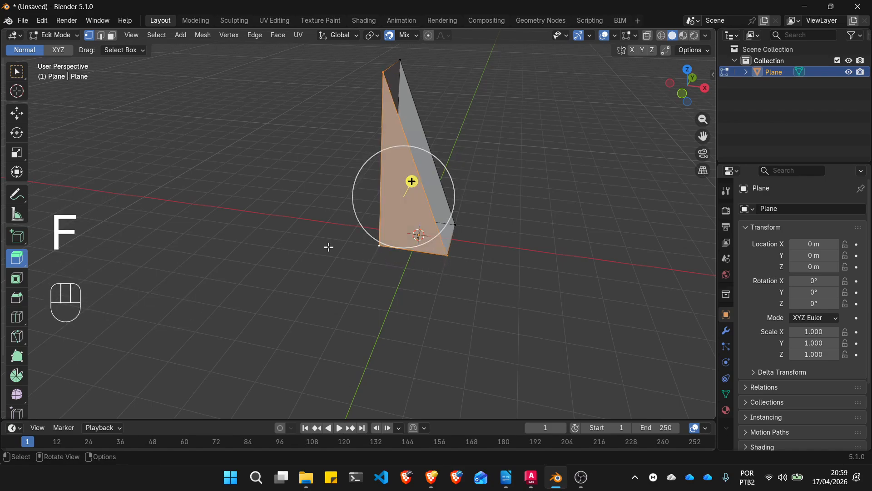
click(510, 241)
Close the sloped open side by selecting its four boundary edges in edge selection mode and applying New Face from Edges
mouse_move(515, 236)
shift+middle_down()
mouse_move(442, 240)
mouse_move(478, 239)
mouse_move(438, 259)
mouse_move(547, 228)
mouse_move(448, 236)
mouse_move(503, 227)
shift+middle_up()
scroll(504, 228, up, 4)
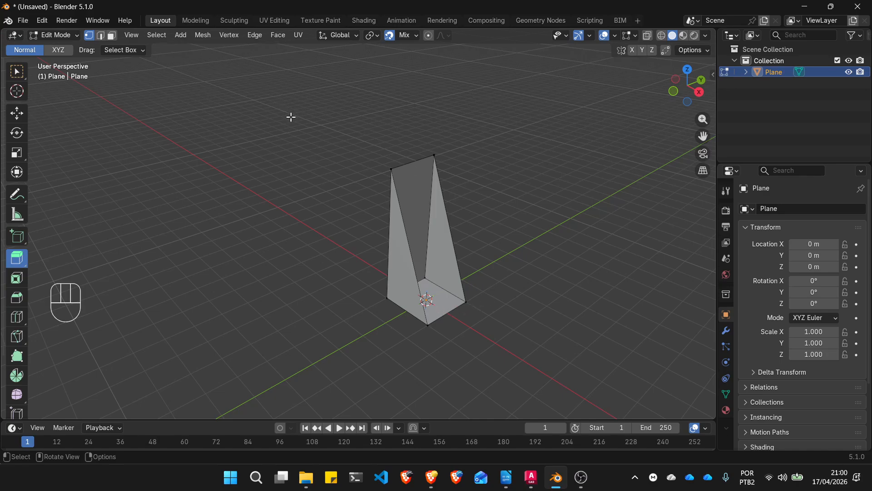
key(2)
click(403, 220)
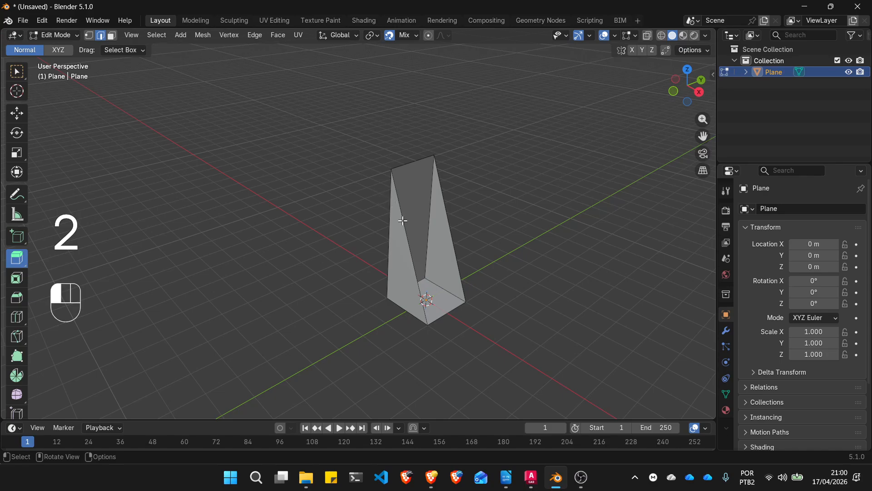
shift+click(411, 164)
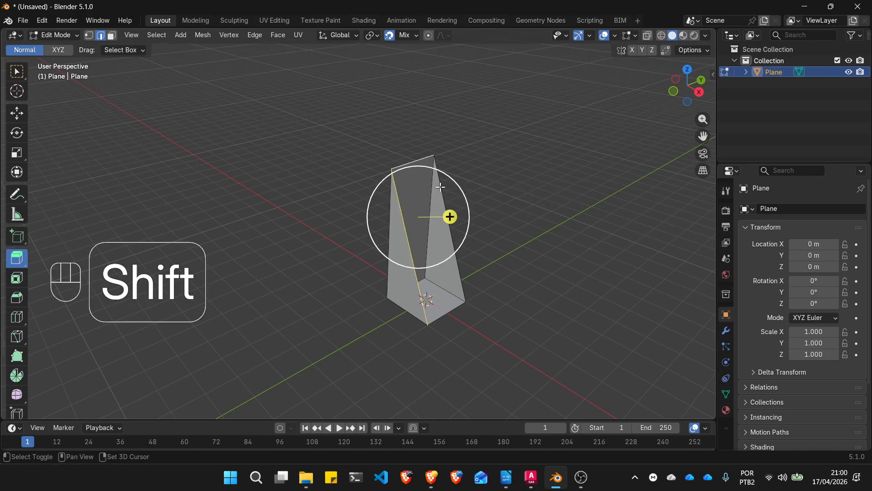
shift+click(459, 228)
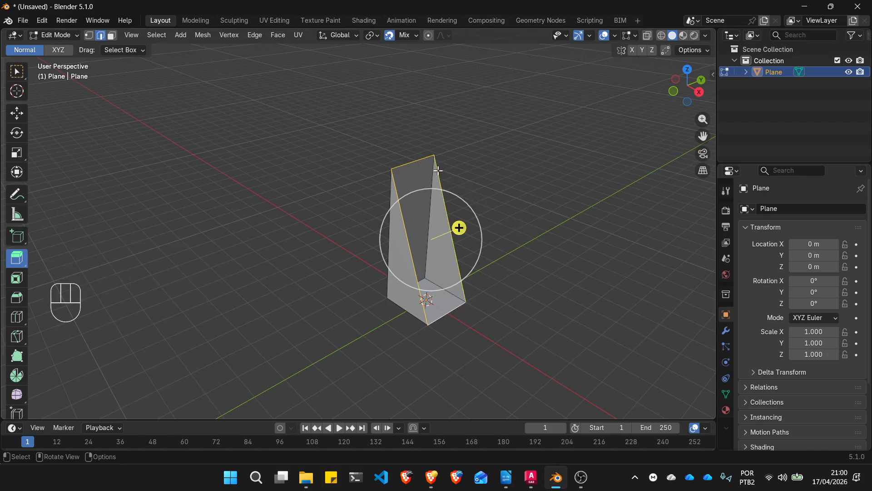
key(ctrl+e)
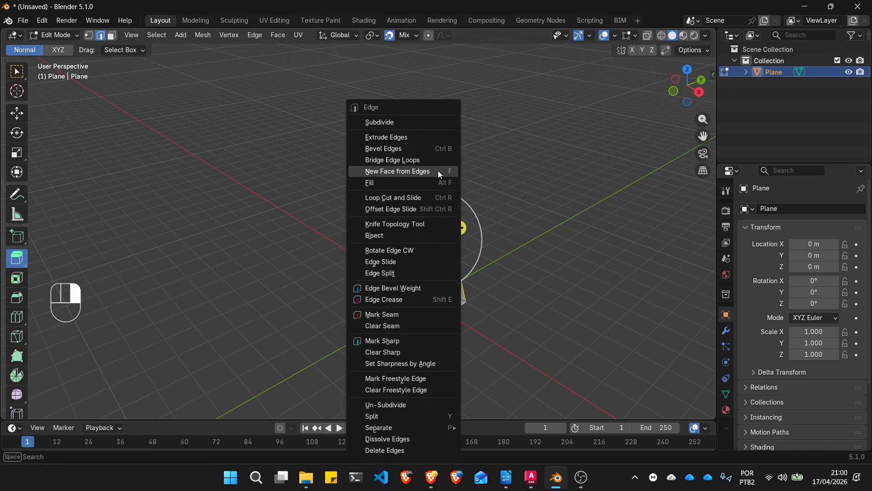
click(409, 174)
click(507, 169)
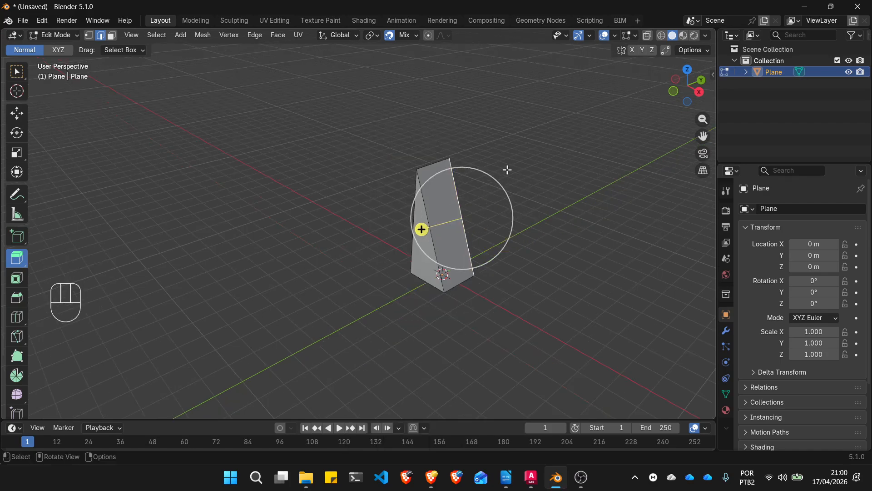
scroll(507, 169, up, 3)
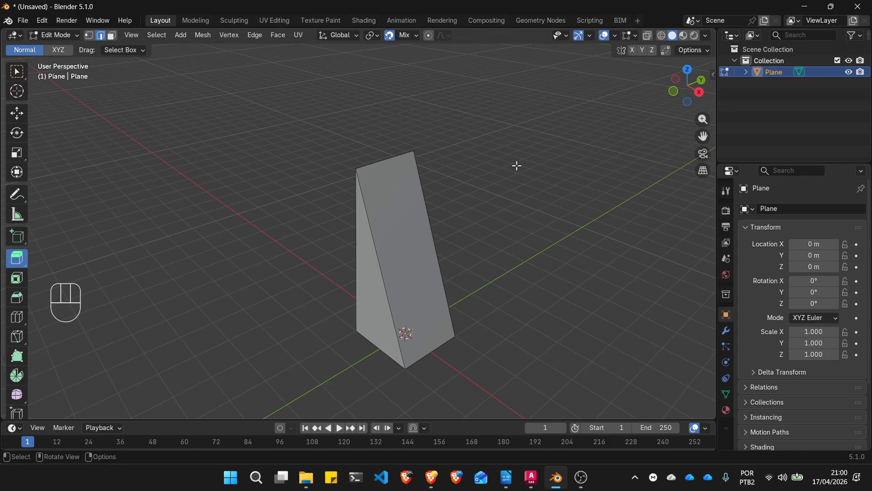
scroll(427, 227, down, 2)
key(shift)
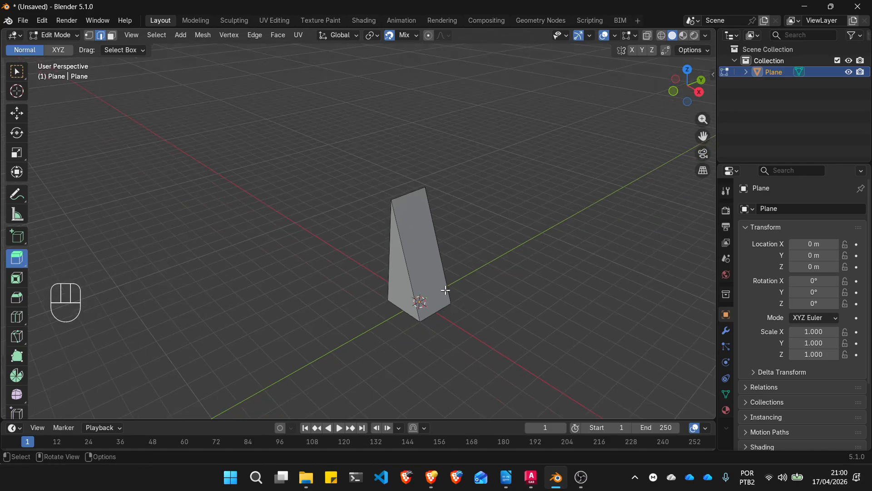
scroll(445, 290, up, 4)
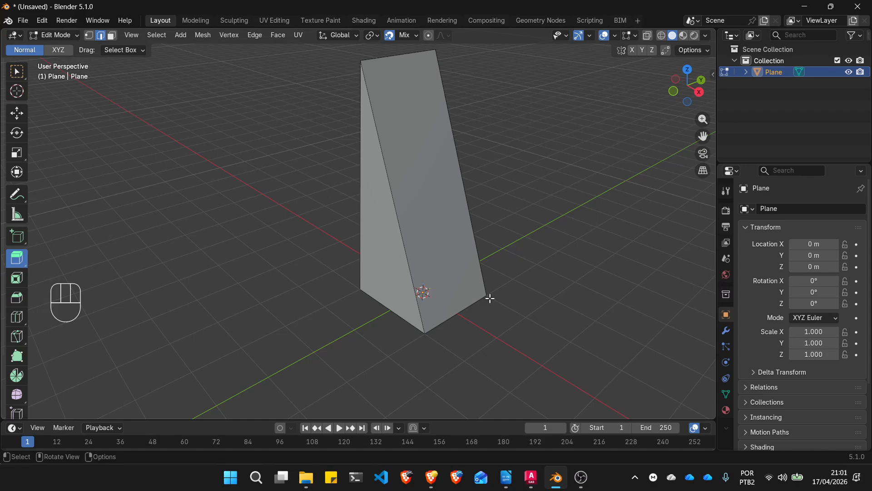
scroll(494, 253, down, 4)
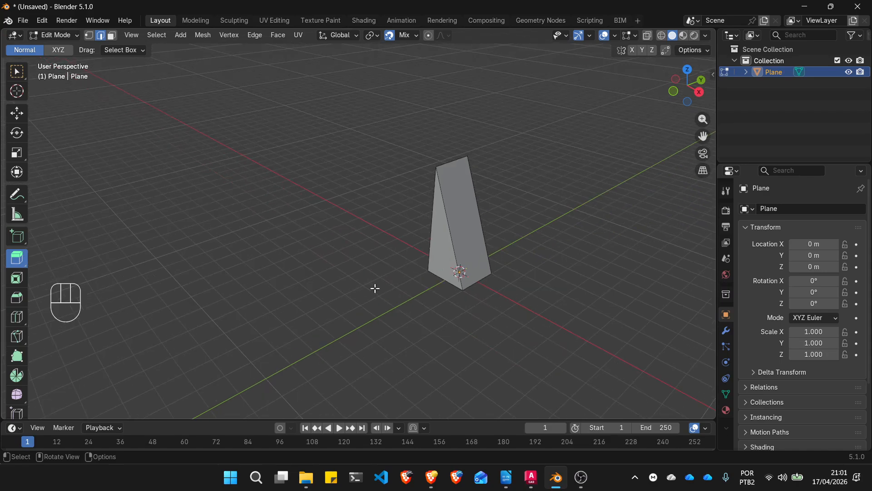
Place the 3D cursor on the empty grid beside the wedge, at about X -2.6 m, Y -3.79 m, Z -0.867 m
shift+right_click(364, 282)
shift+right_drag(343, 262, 323, 300)
shift+right_drag(370, 274, 334, 296)
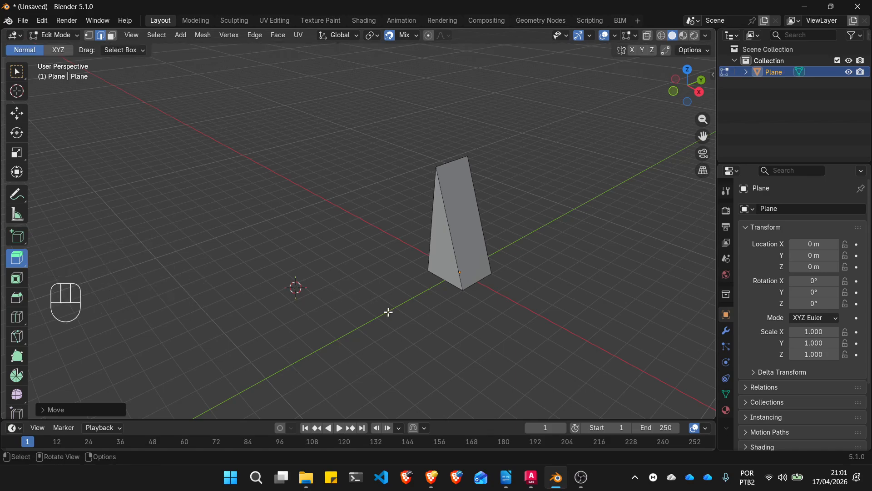
mouse_move(387, 312)
shift+right_down()
mouse_move(492, 345)
mouse_move(382, 345)
mouse_move(477, 312)
mouse_move(428, 270)
mouse_move(433, 171)
mouse_move(466, 156)
mouse_move(500, 285)
mouse_move(352, 292)
mouse_move(395, 318)
shift+right_up()
Try adding a plane at the 3D cursor in Edit Mode, preview wireframe shading briefly, and undo the addition
click(177, 36)
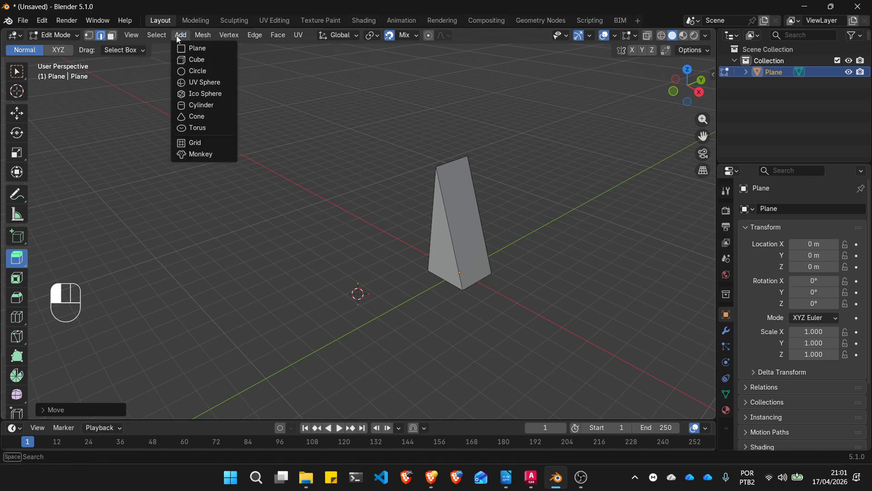
click(191, 49)
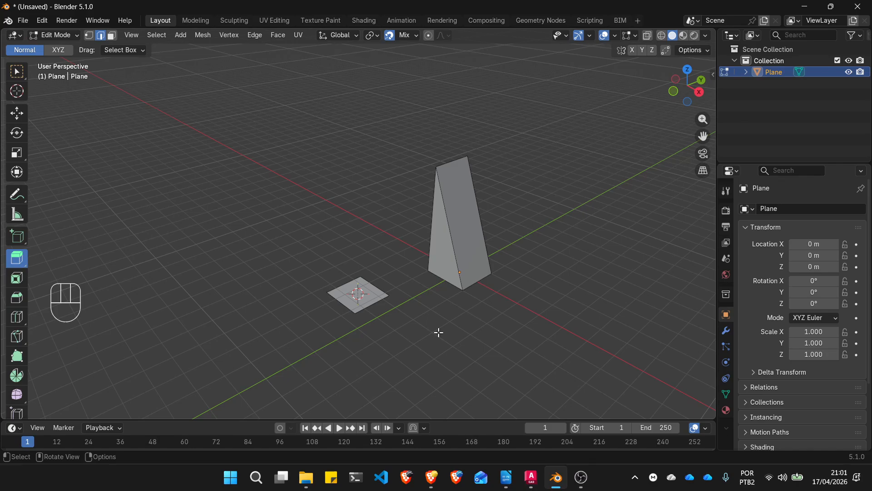
key(Escape)
key(shift)
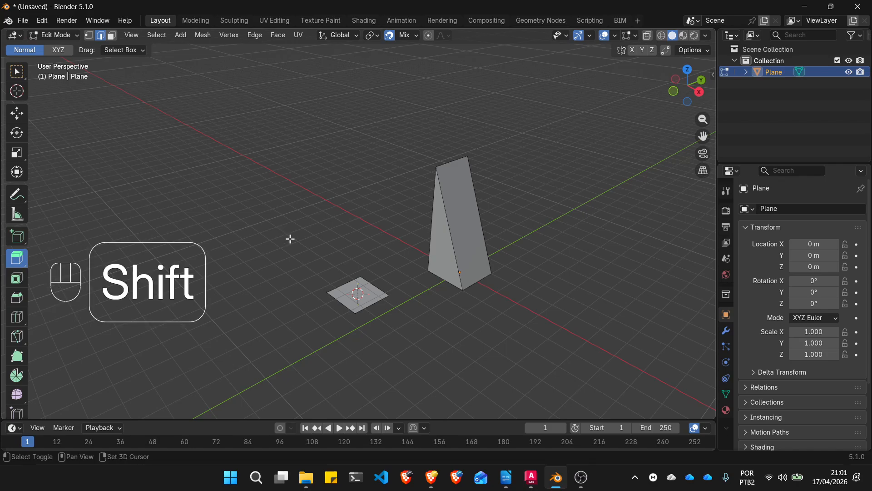
key(shift+z)
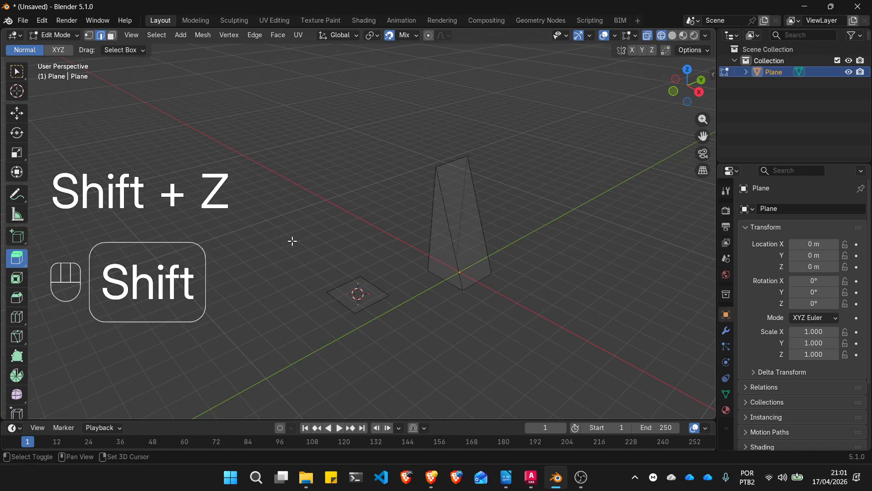
key(shift+z)
key(ctrl+z)
key(ctrl+z)
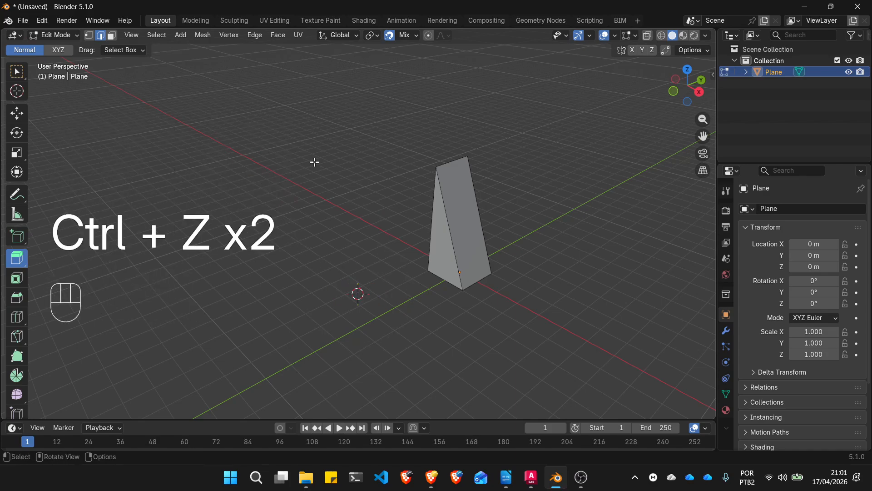
Switch the wedge-shaped mesh from Edit Mode to Object Mode
click(77, 35)
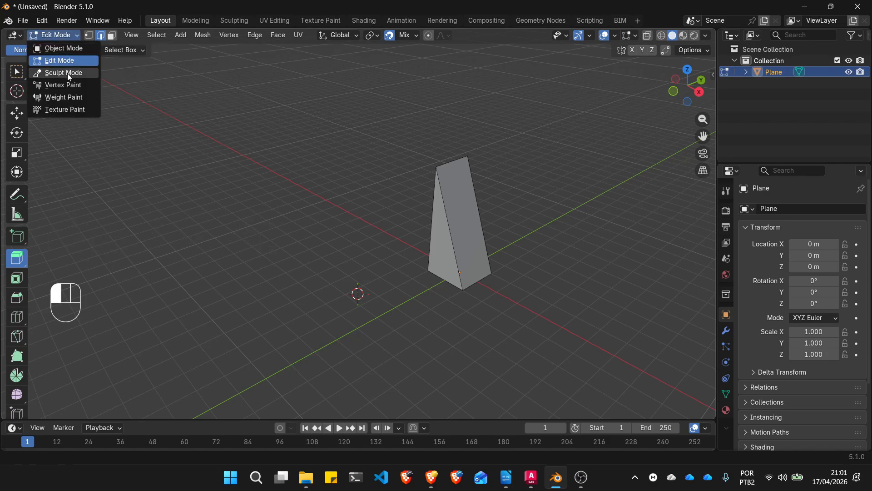
click(181, 35)
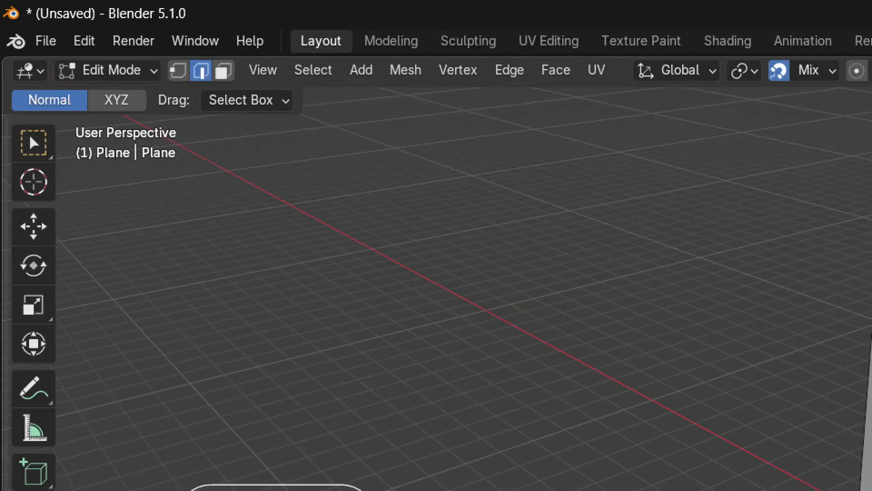
click(135, 75)
mouse_move(155, 56)
mouse_down()
mouse_move(79, 38)
mouse_move(136, 75)
mouse_move(130, 44)
mouse_up()
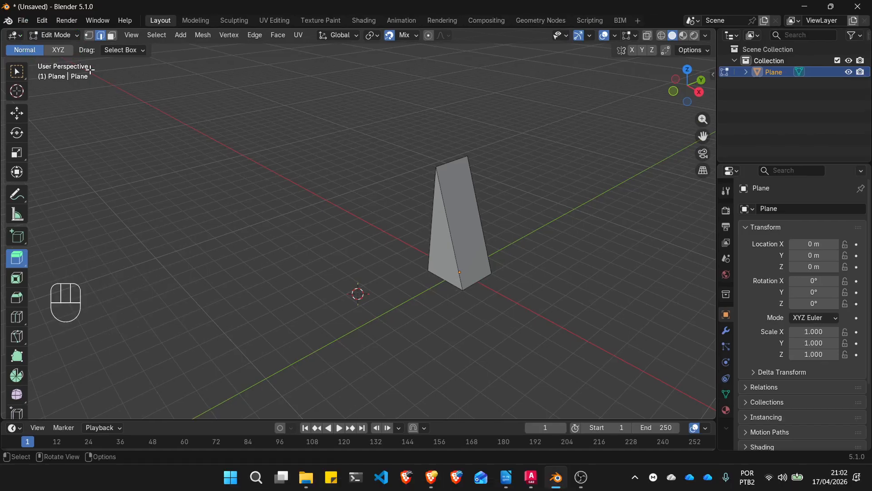
click(122, 55)
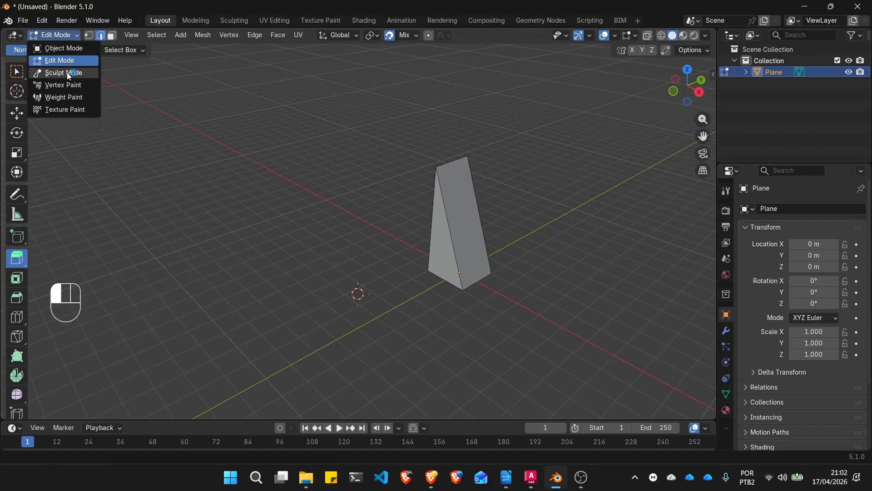
click(64, 49)
click(84, 36)
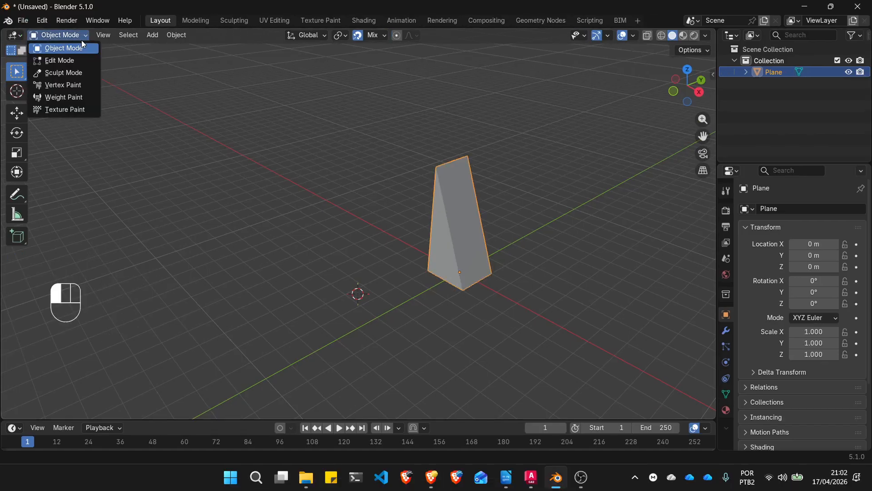
click(141, 84)
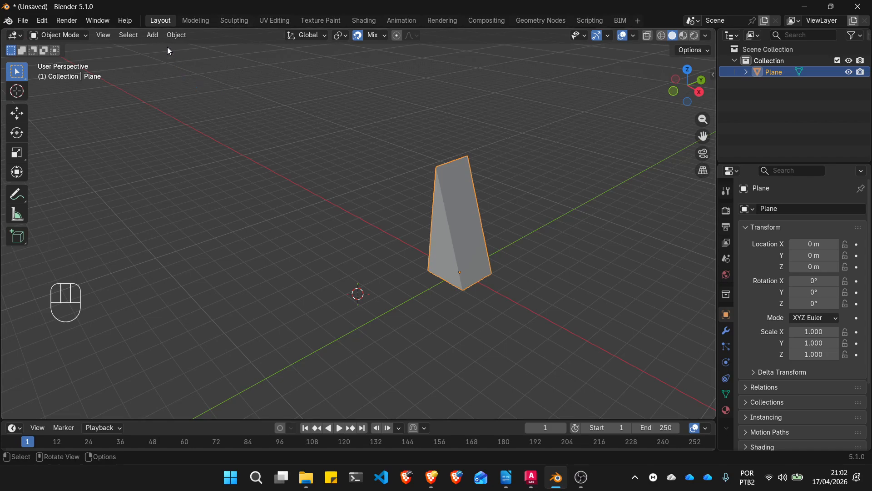
Add a mesh plane as a separate object at the 3D cursor and set its size to 1 m
click(153, 35)
mouse_move(180, 53)
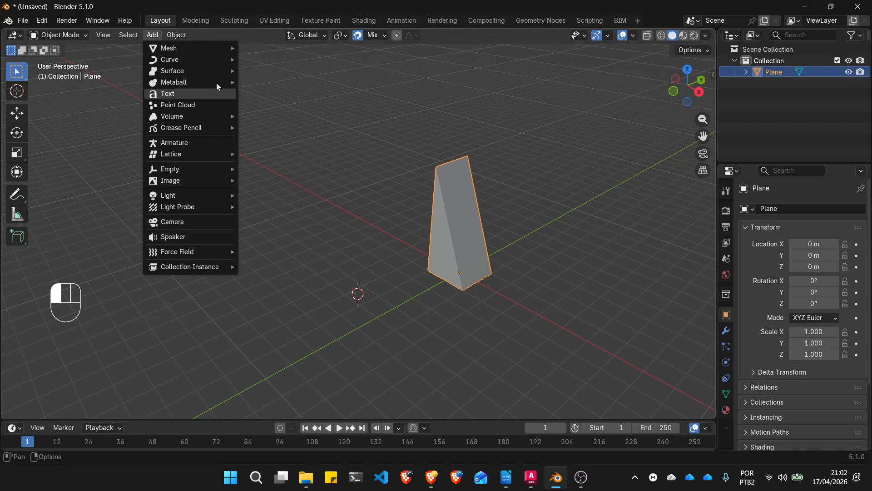
mouse_move(219, 49)
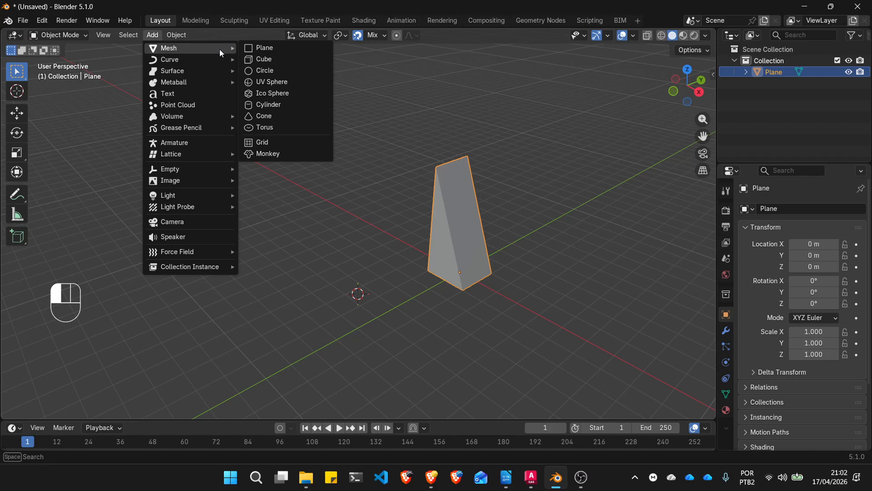
click(266, 50)
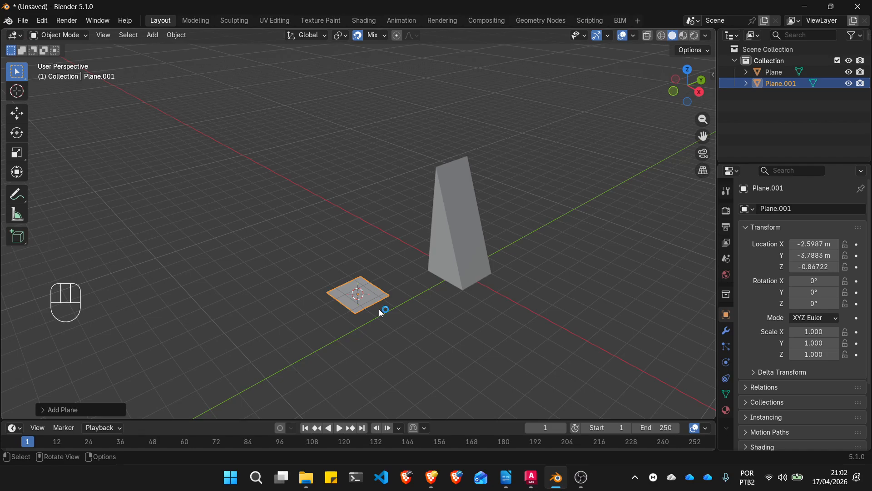
click(42, 407)
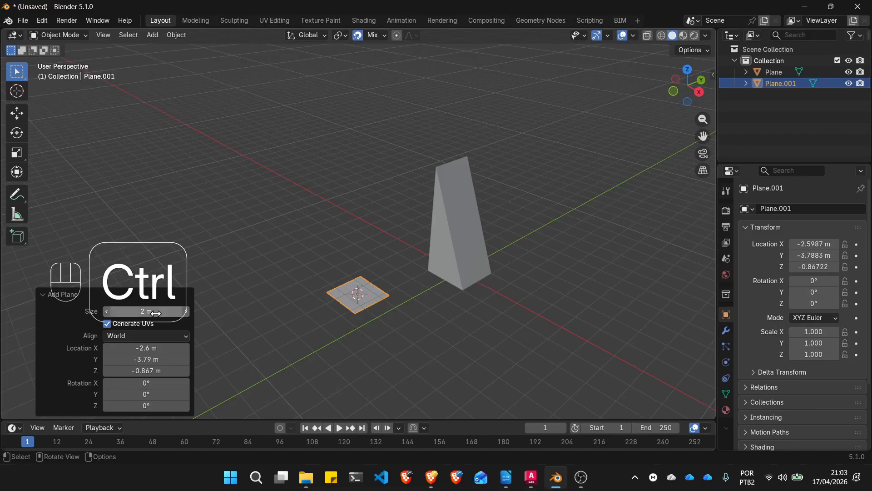
click(182, 311)
text(1)
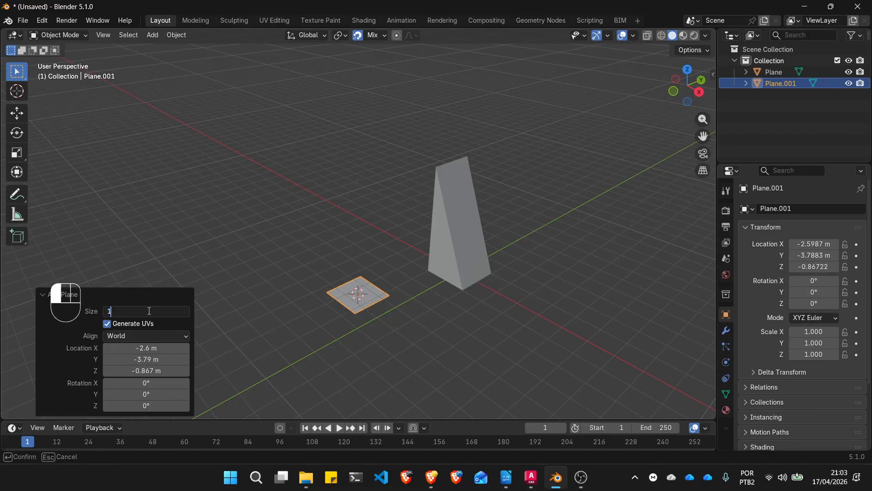
key(Return)
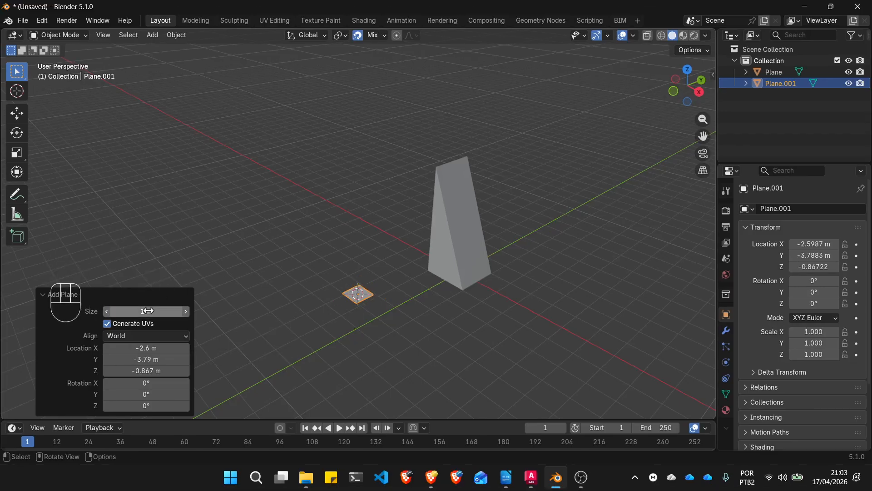
Select the small new plane beside the wedge and enter Edit Mode for it
click(334, 348)
scroll(363, 277, up, 5)
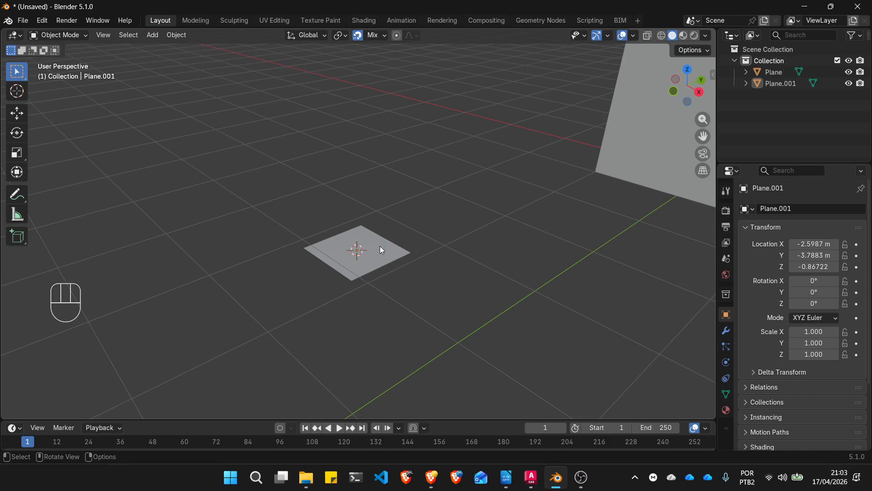
click(381, 249)
scroll(375, 256, down, 3)
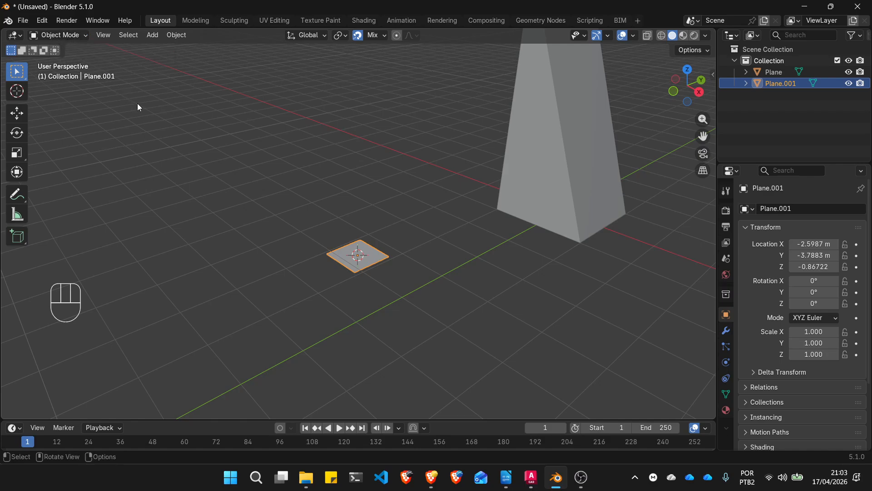
key(Tab)
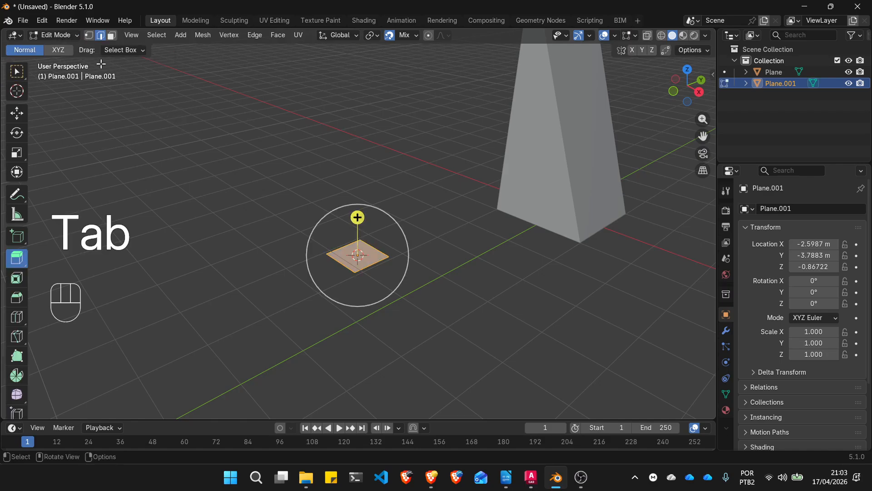
Toggle the small plane to Object Mode and back to Edit Mode to compare the two interfaces
key(ctrl+1)
click(19, 21)
mouse_move(57, 22)
mouse_down()
mouse_move(68, 64)
mouse_move(40, 29)
mouse_up()
key(Escape)
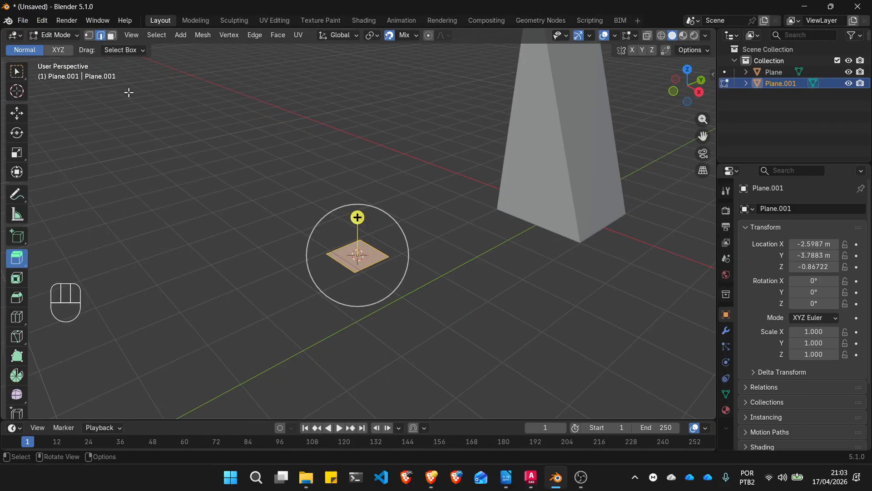
key(Tab)
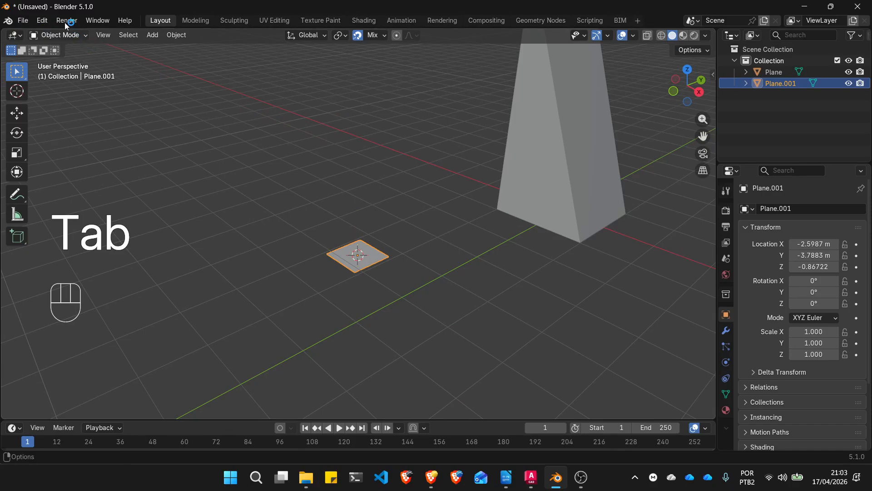
key(ctrl+1)
click(77, 49)
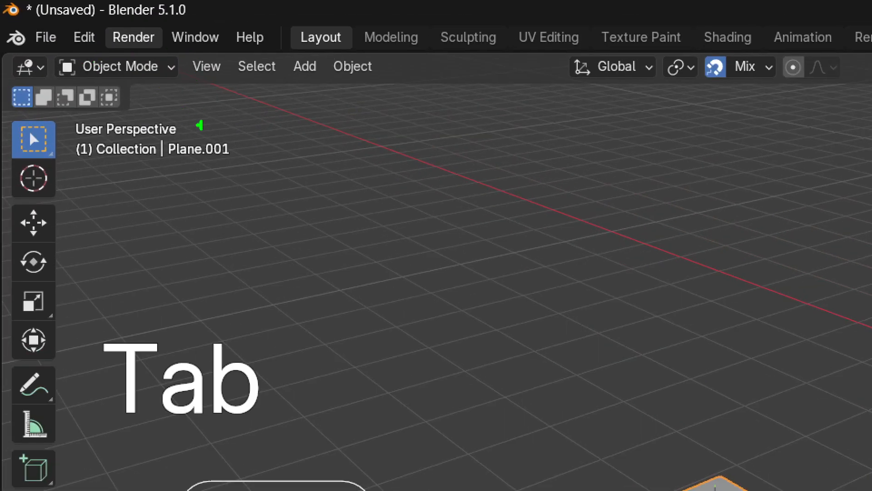
key(Escape)
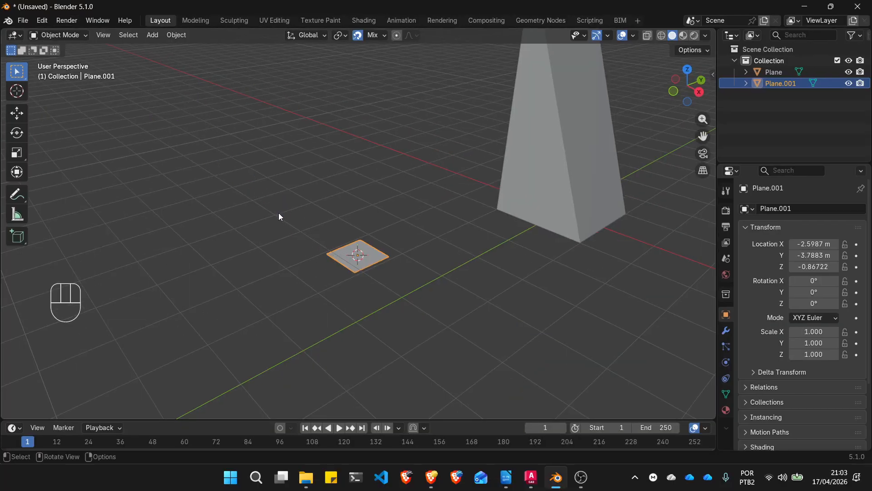
key(Tab)
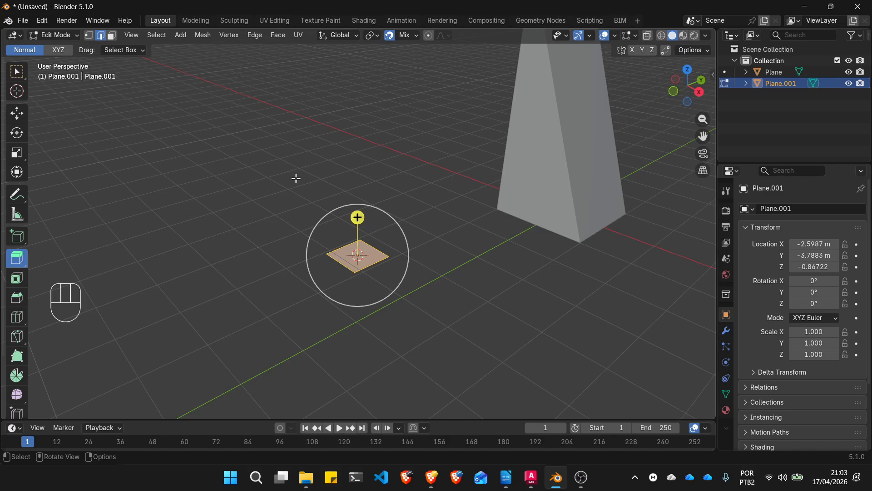
Extrude the small plane's face upward into a tall box with the Extrude Manifold tool, keeping the top face selected
click(20, 261)
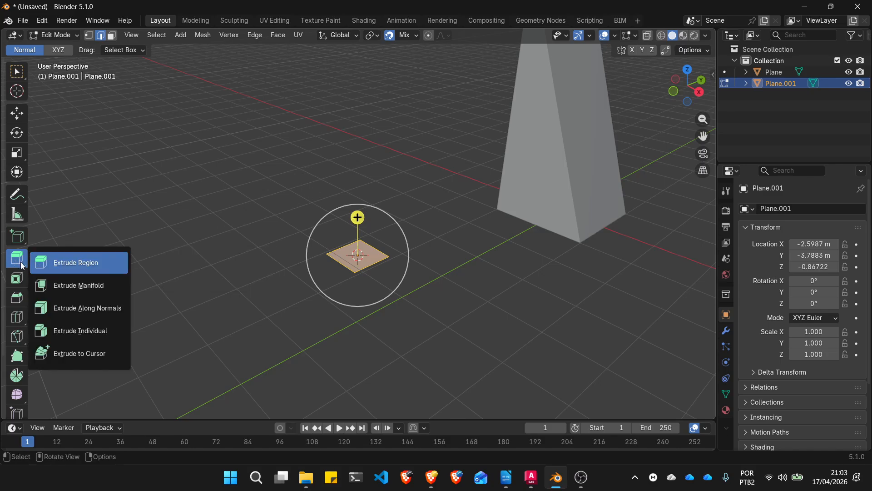
click(84, 286)
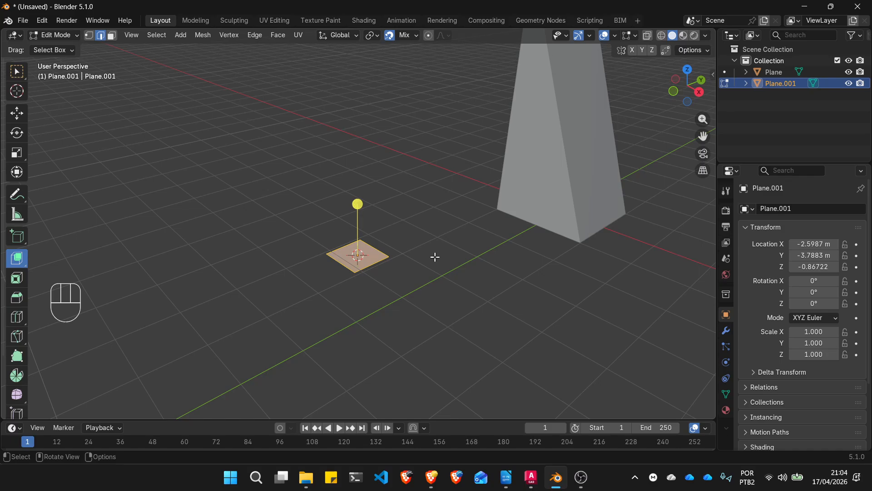
drag(357, 203, 356, 53)
click(426, 115)
scroll(422, 125, down, 3)
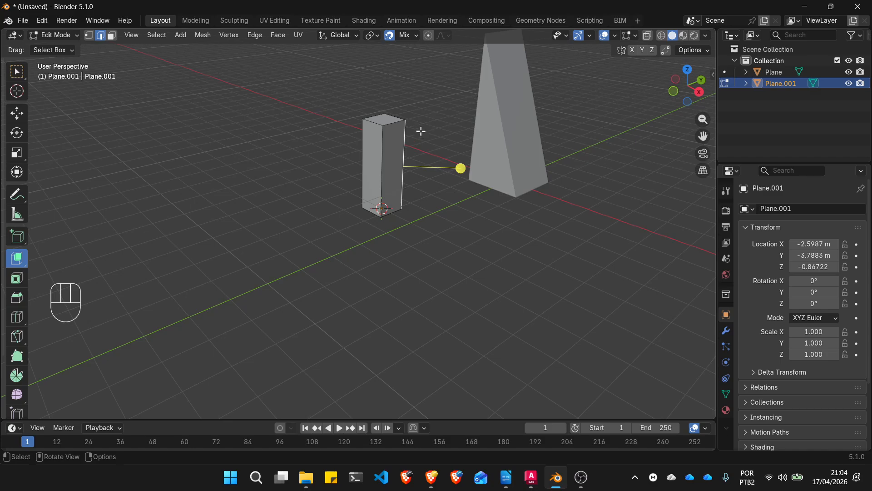
scroll(416, 106, up, 3)
scroll(416, 108, up, 2)
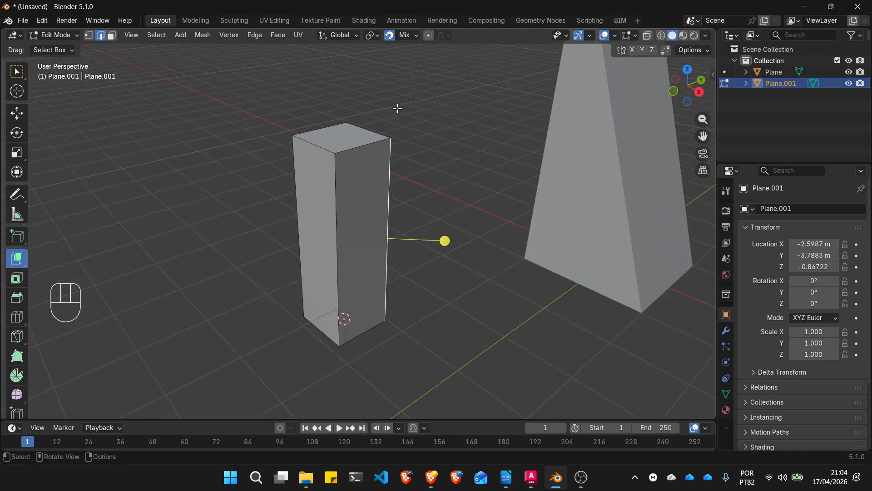
key(ctrl+z)
key(ctrl+z)
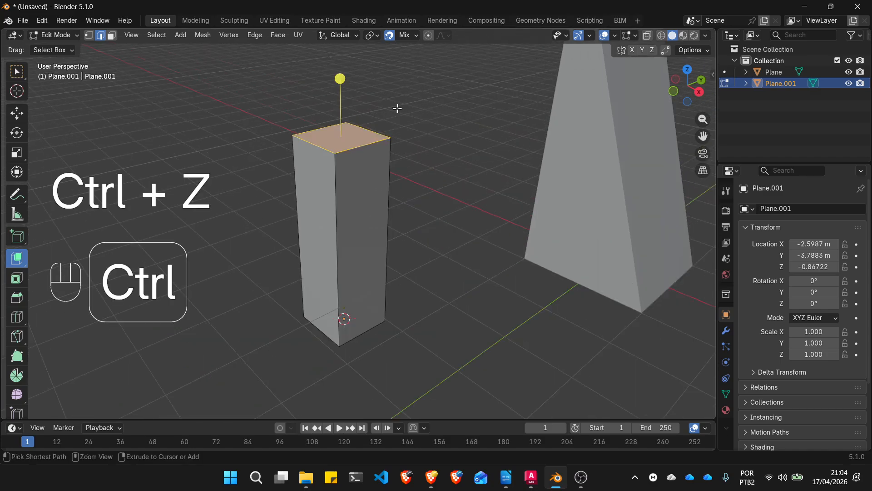
Extrude the small plane's face 3.5 m upward with the Extrude Manifold tool
drag(340, 273, 339, 168)
key(ctrl+1)
key(Escape)
text(3)
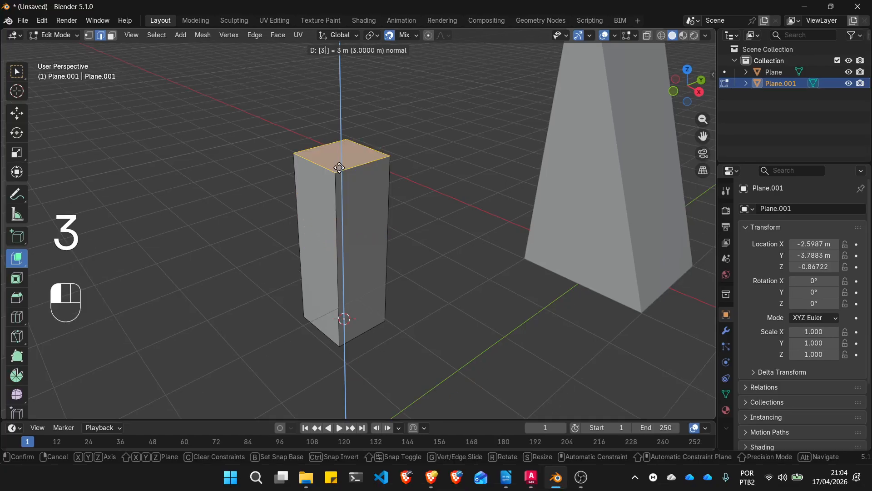
text(.)
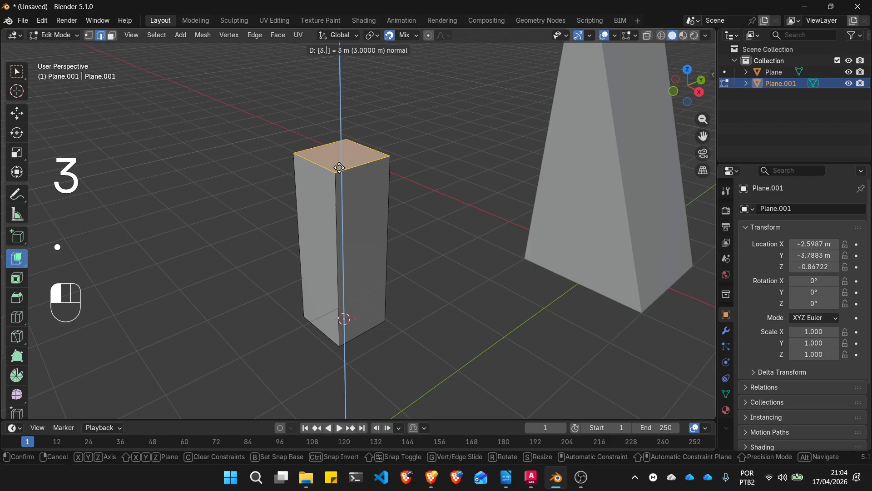
text(5)
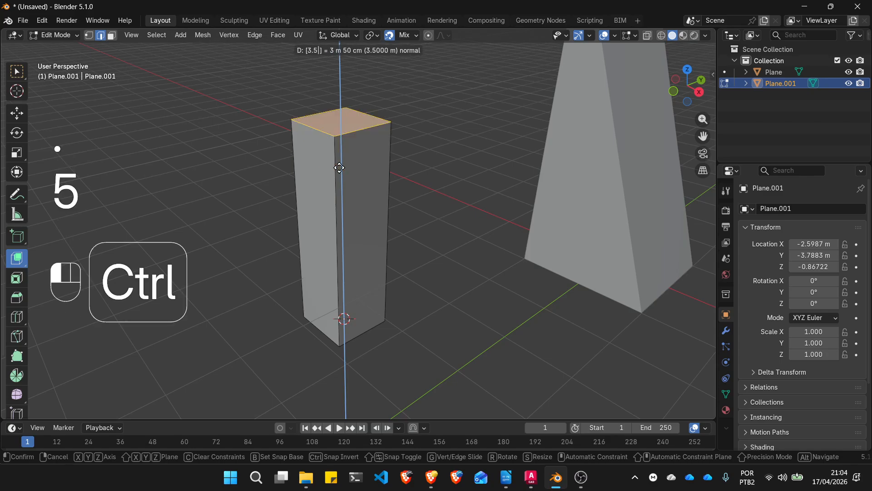
key(ctrl+1)
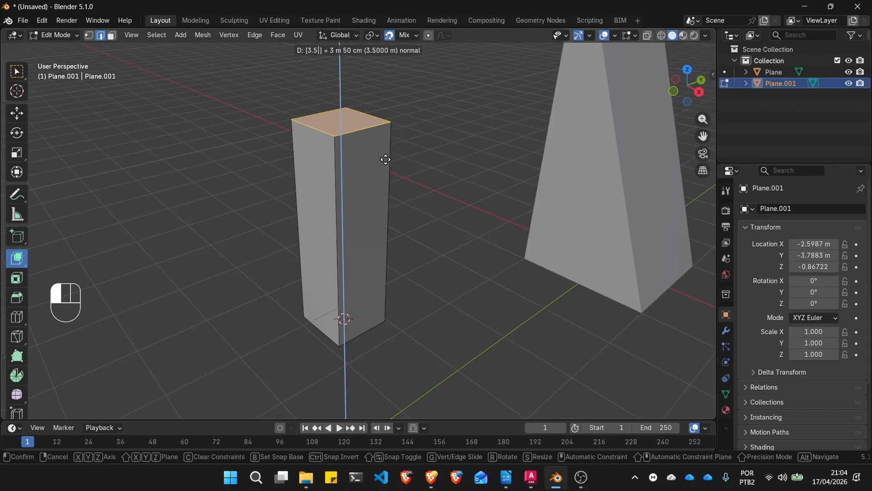
key(Escape)
drag(343, 271, 339, 187)
text(3.5)
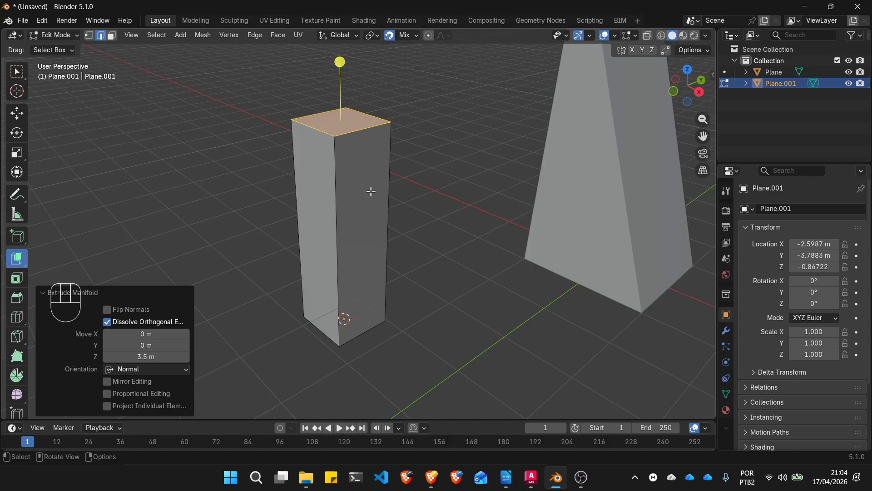
key(Escape)
Switch to face selection and select the top face of the tall box
scroll(341, 195, down, 6)
click(383, 228)
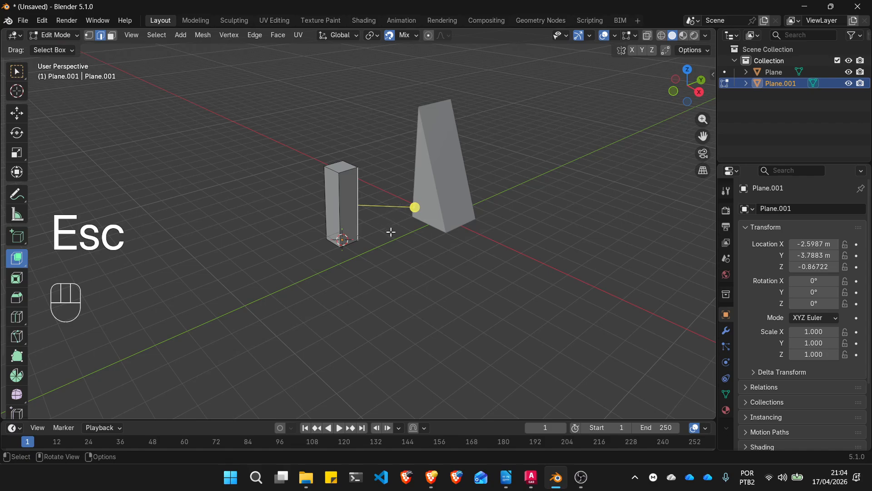
scroll(390, 233, up, 3)
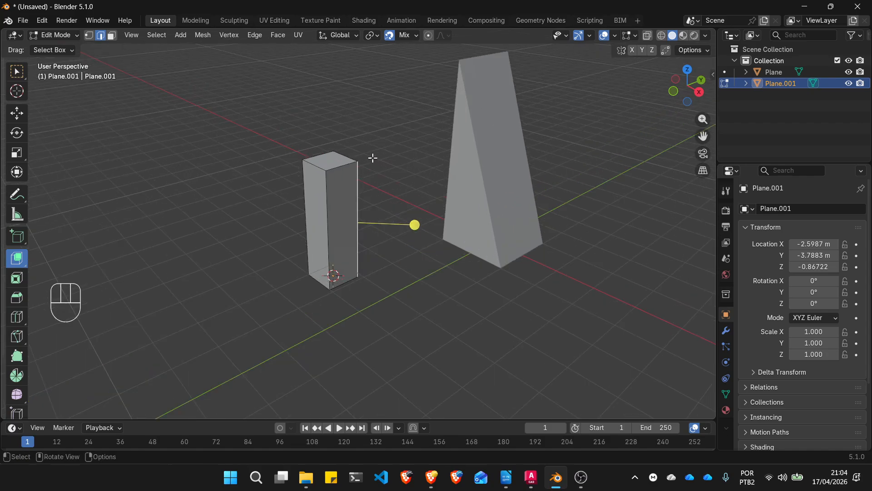
click(370, 133)
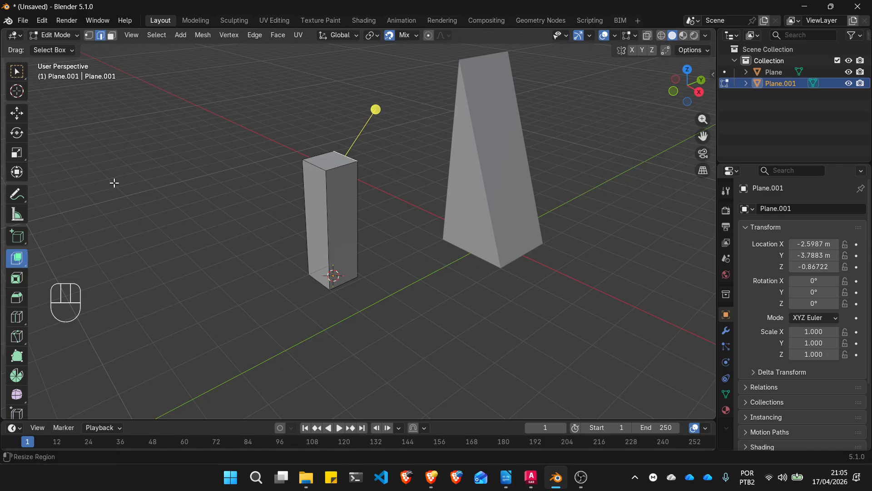
click(112, 35)
click(326, 159)
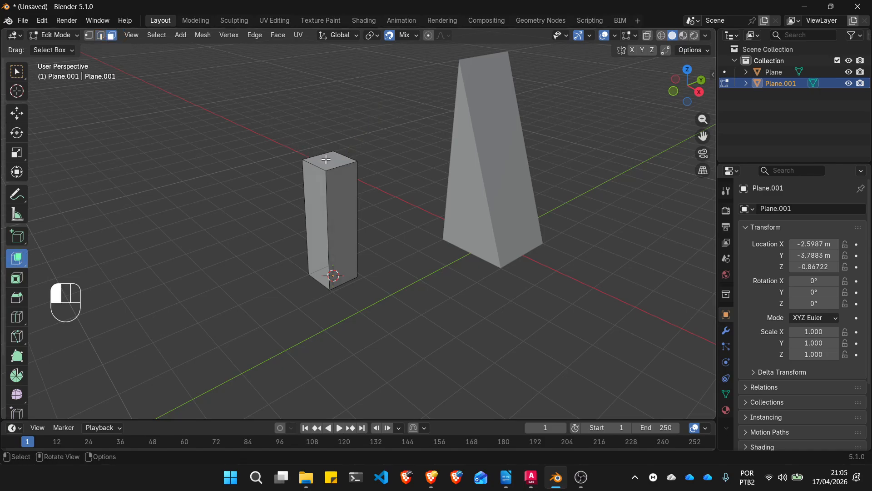
Extrude the box's top face about 1.56 m upward with the Extrude Region tool
drag(21, 260, 46, 262)
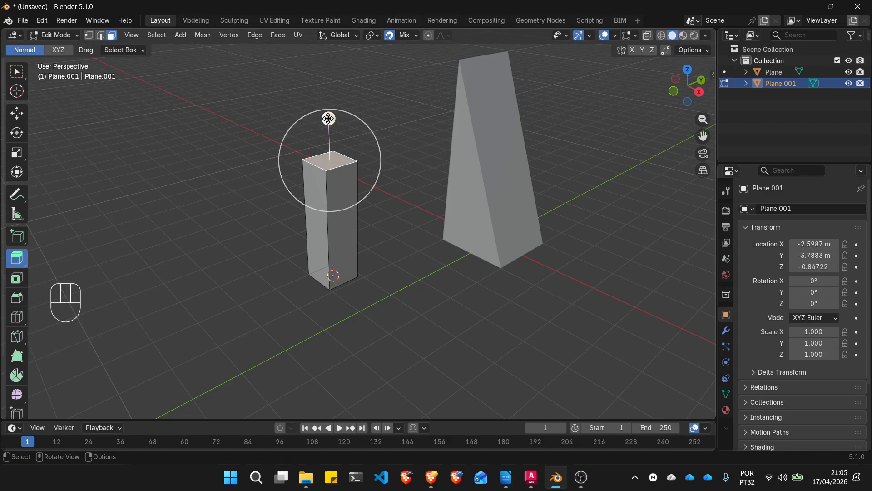
drag(328, 119, 321, 59)
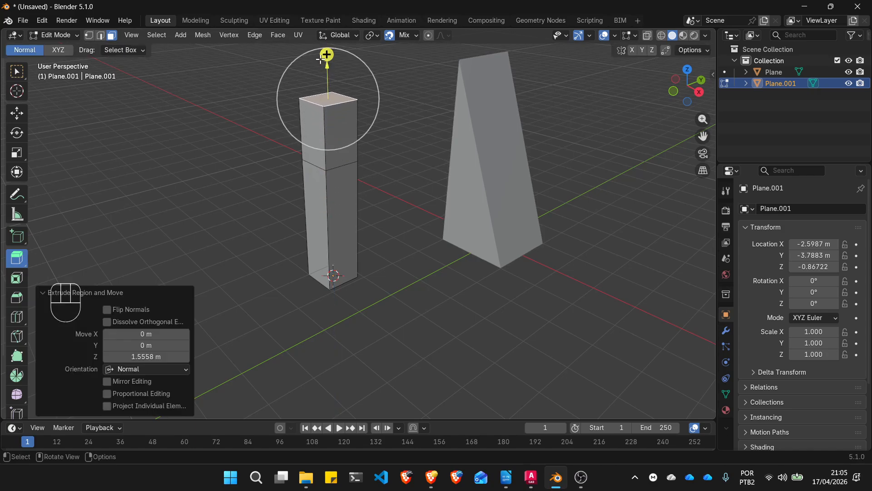
scroll(344, 131, up, 6)
scroll(362, 207, down, 3)
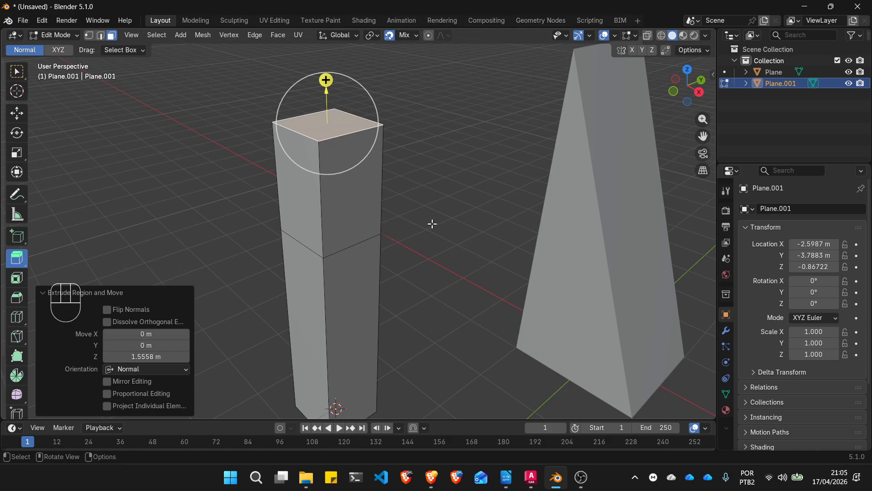
Turn on X-ray and select side faces of the upper and lower sections individually to examine how the box is divided
click(647, 37)
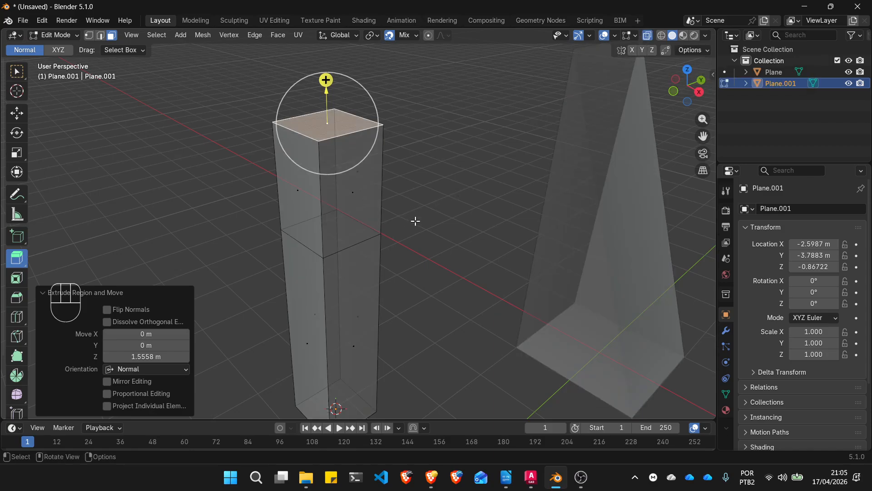
middle_drag(414, 220, 422, 196)
scroll(423, 196, up, 5)
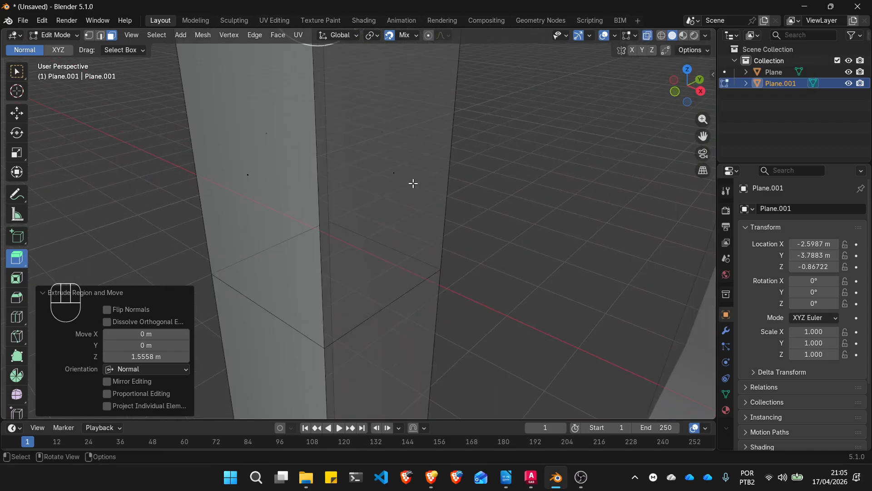
click(394, 178)
click(248, 176)
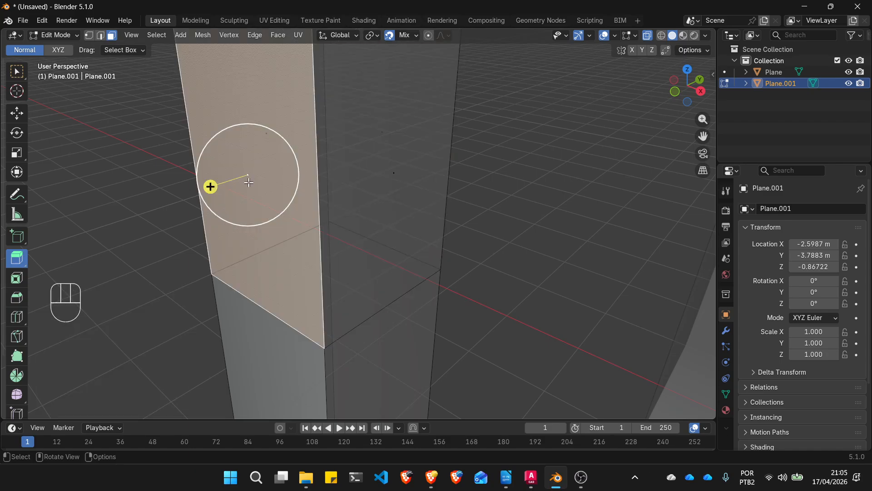
click(392, 173)
scroll(399, 180, down, 5)
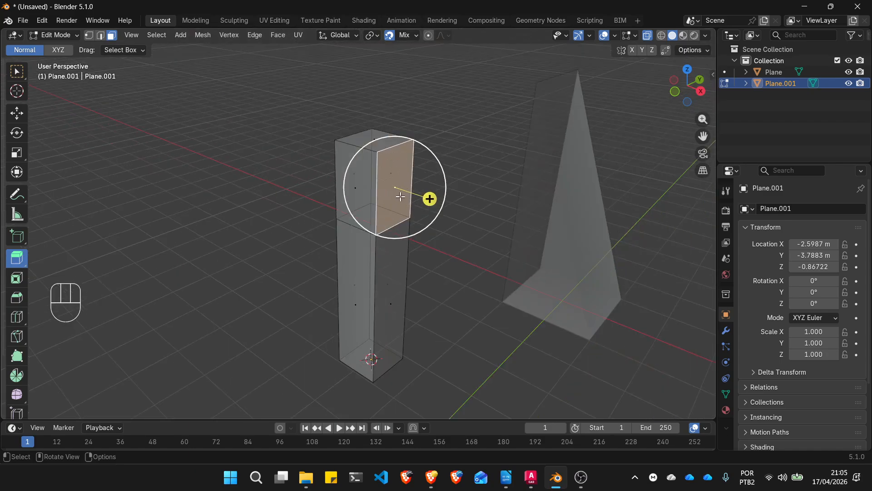
click(348, 331)
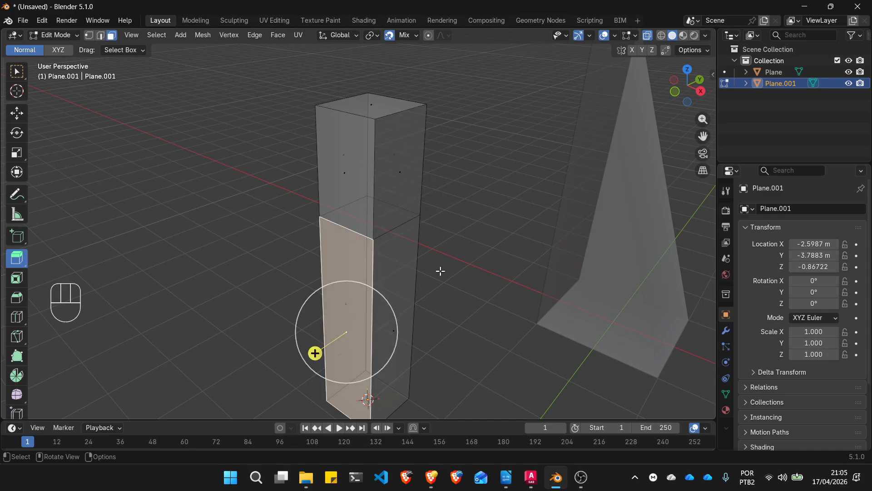
Undo the side face selections and the Extrude Region extrusion of the box
key(ctrl)
key(ctrl+z)
key(ctrl+z)
key(ctrl+z)
key(ctrl+z)
key(ctrl+z)
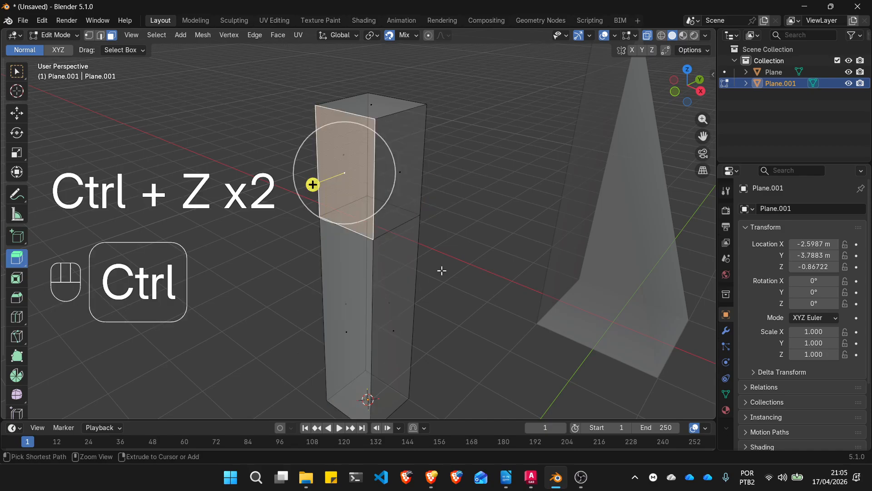
Extrude the box's top face about 1.33 m upward with the Extrude Manifold tool
click(22, 263)
click(63, 286)
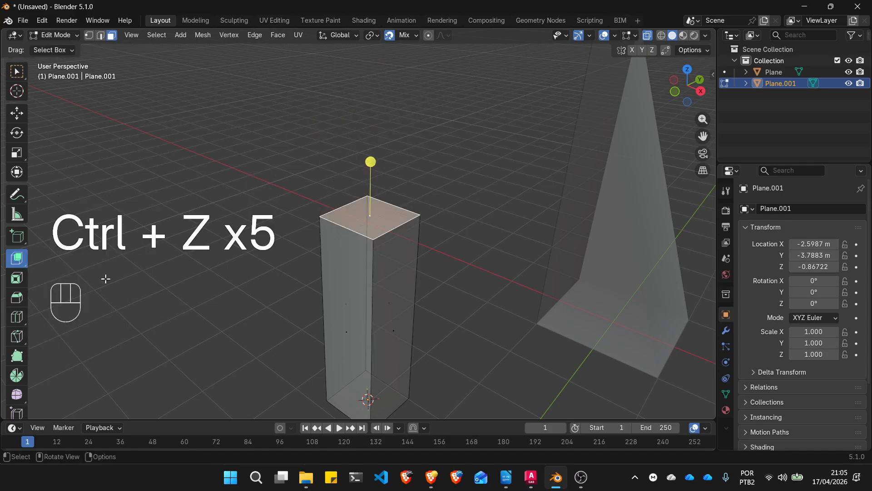
drag(368, 109, 366, 72)
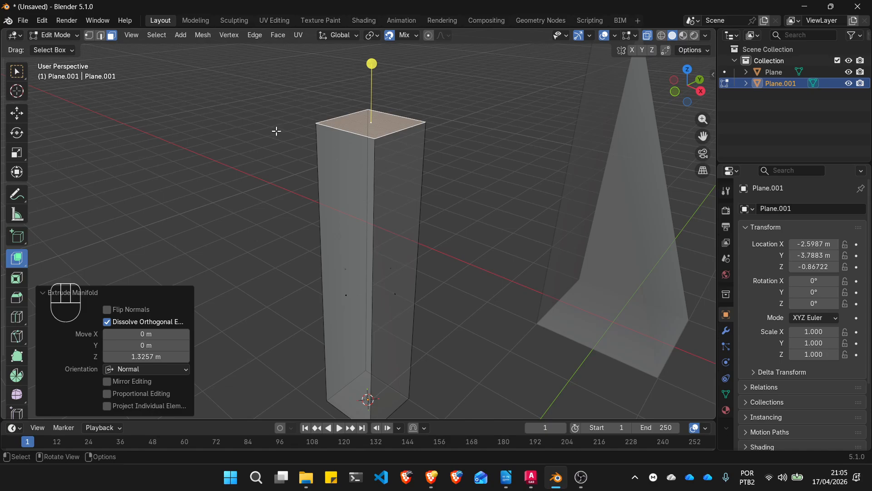
Try moving the box's top face along the global Z axis
key(g)
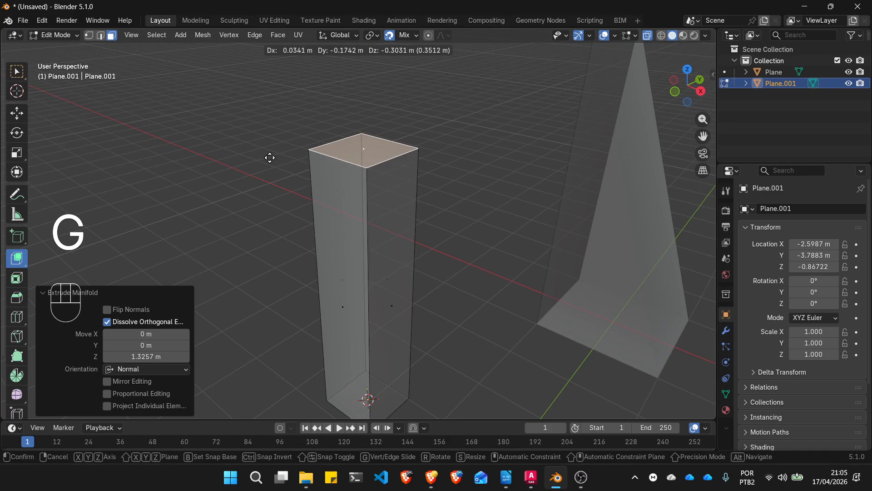
key(z)
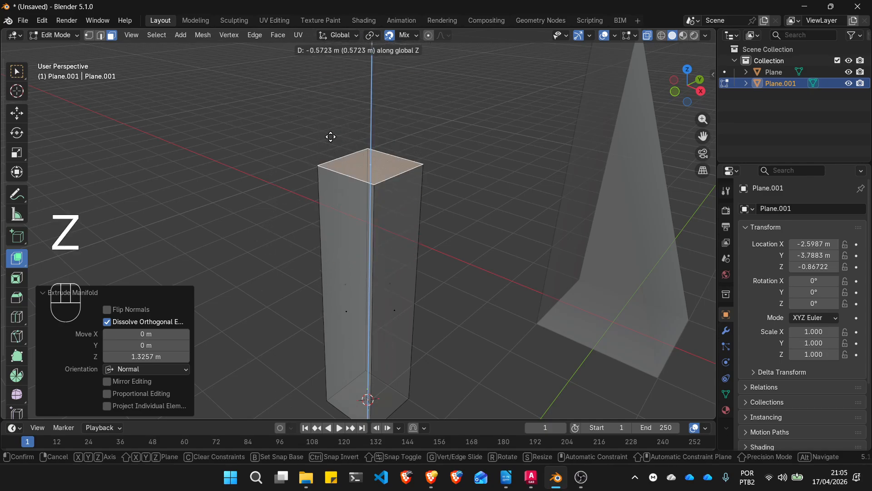
key(Escape)
Return the tall box to Object Mode and turn off X-ray
scroll(411, 181, down, 4)
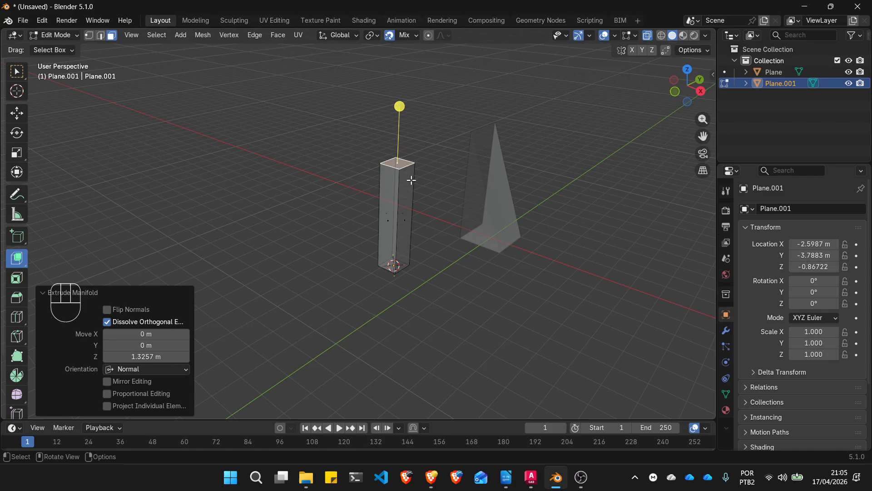
key(Escape)
key(Tab)
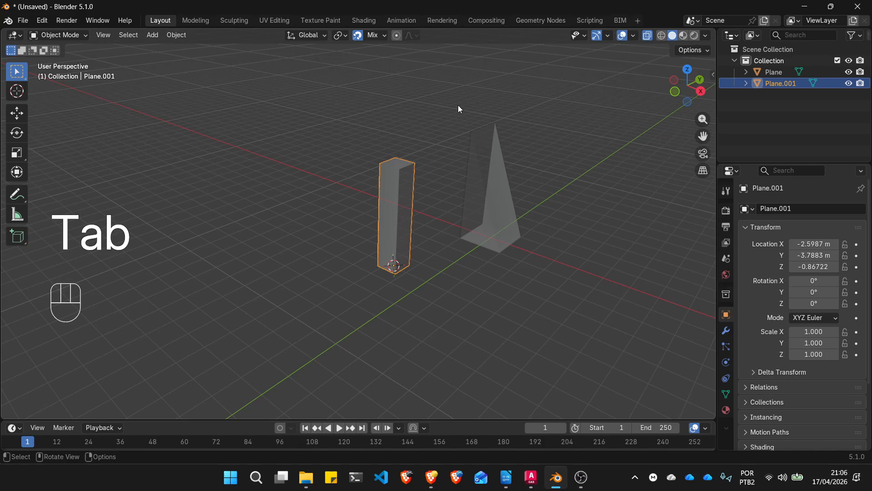
click(648, 37)
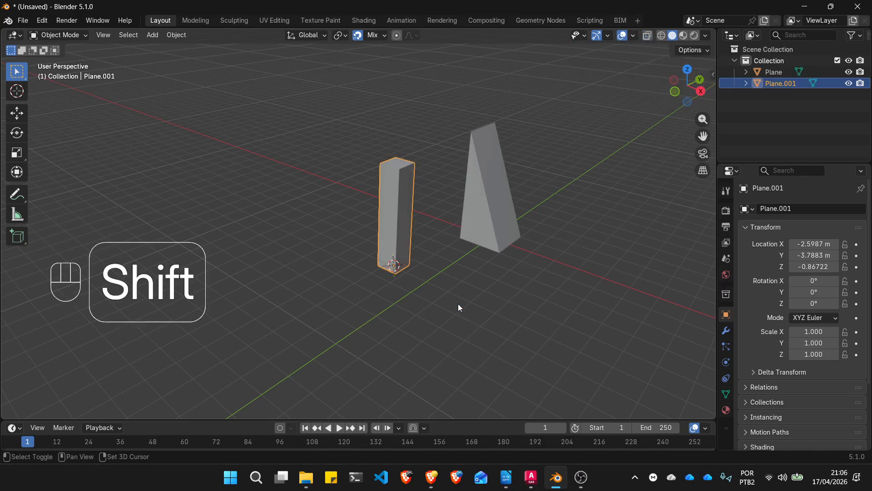
Place the 3D cursor on the empty grid in front of the wedge and add a mesh plane there
shift+right_drag(458, 307, 472, 338)
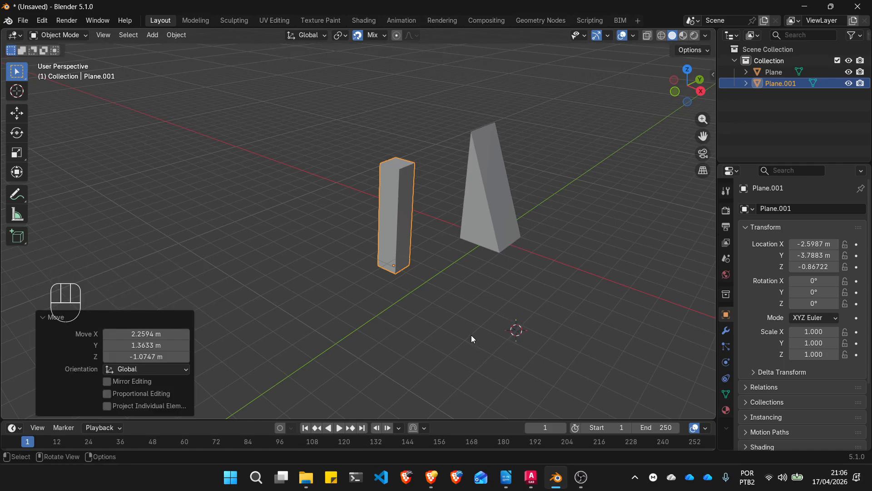
key(shift)
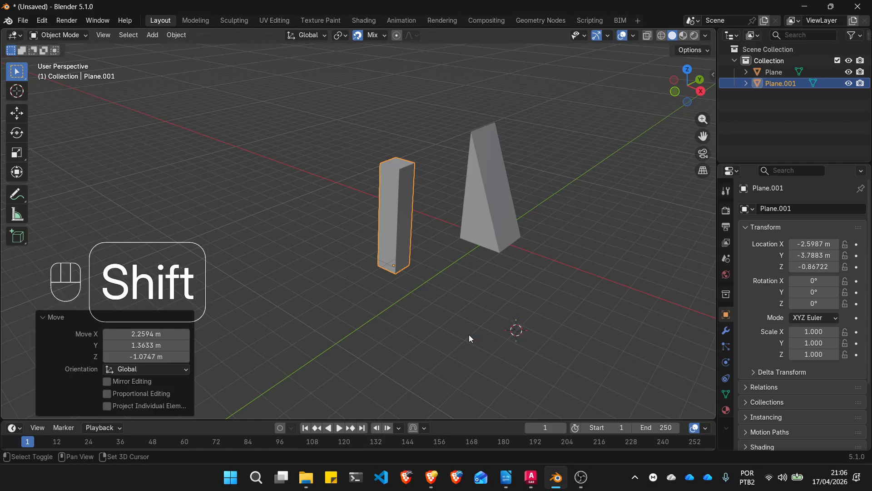
key(shift+a)
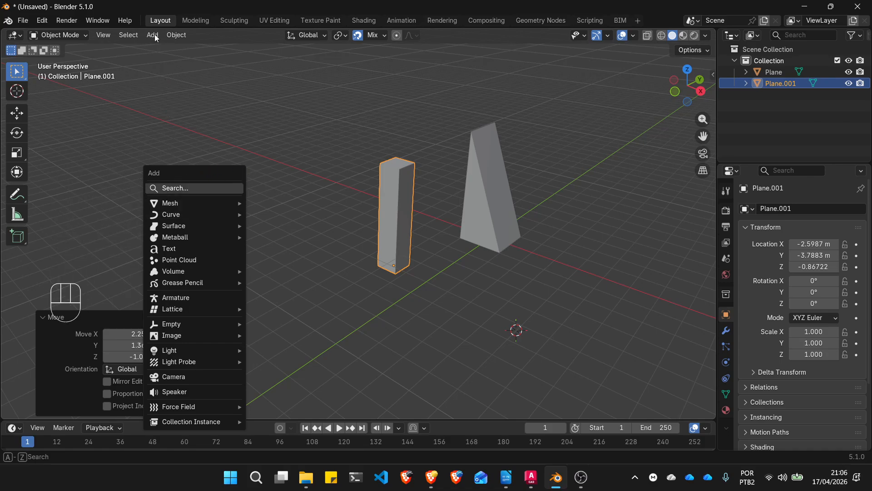
mouse_move(199, 206)
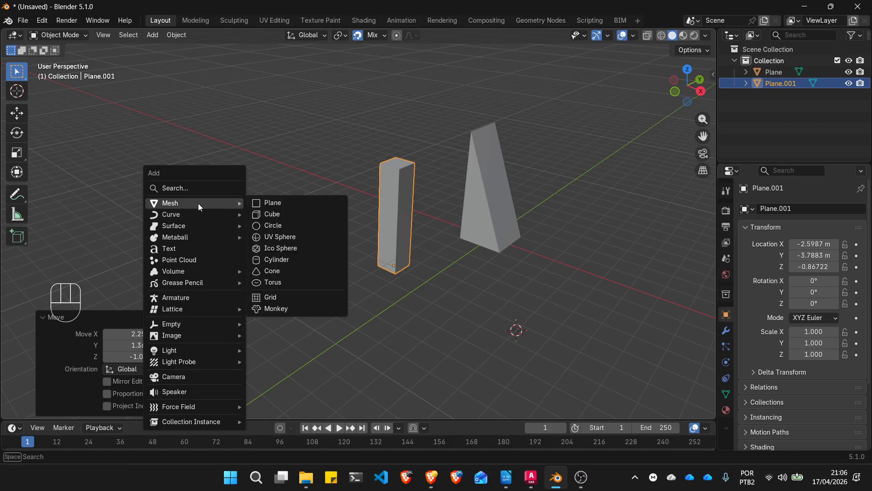
key(ctrl+1)
click(152, 51)
mouse_move(178, 62)
mouse_down()
mouse_move(144, 63)
mouse_move(165, 74)
mouse_up()
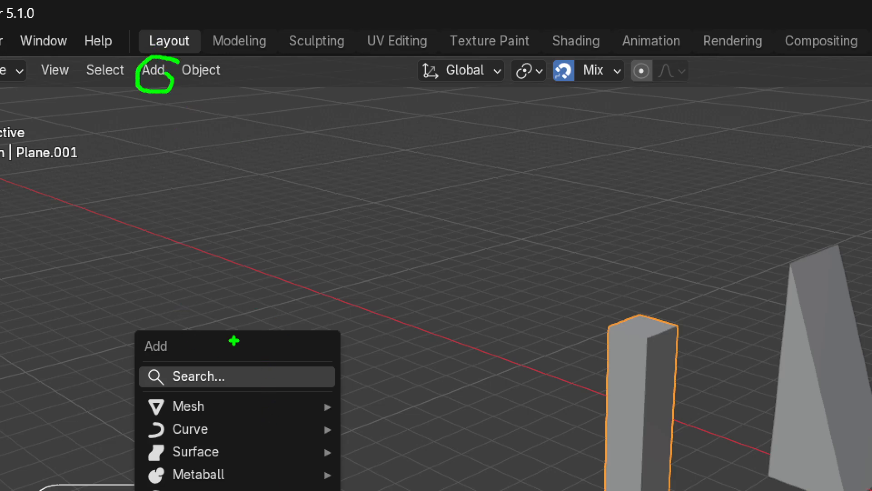
key(Escape)
mouse_move(217, 203)
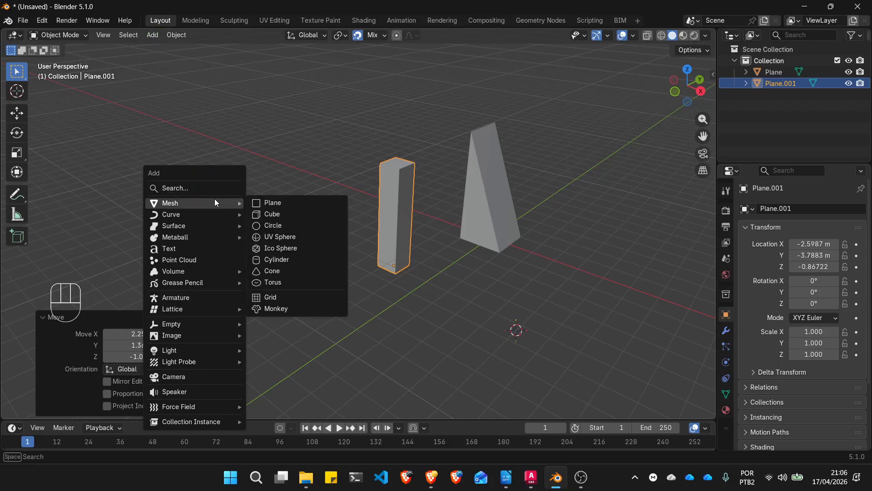
click(261, 203)
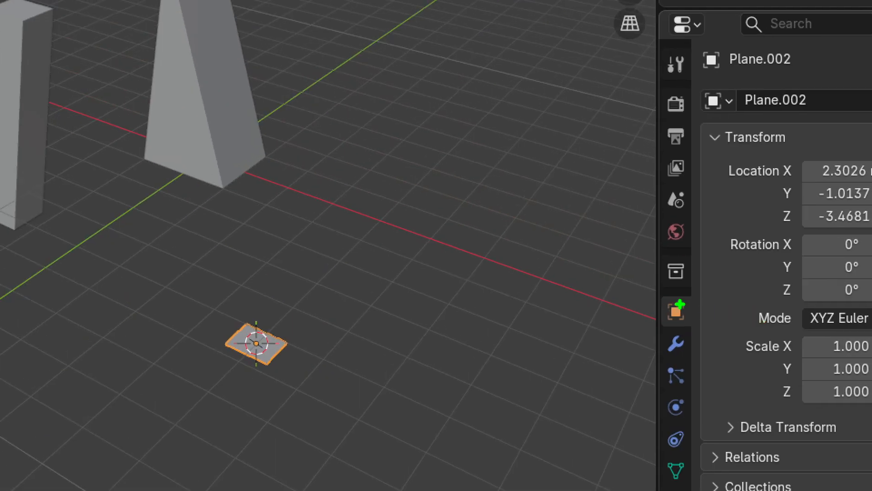
drag(651, 294, 690, 288)
drag(655, 248, 691, 249)
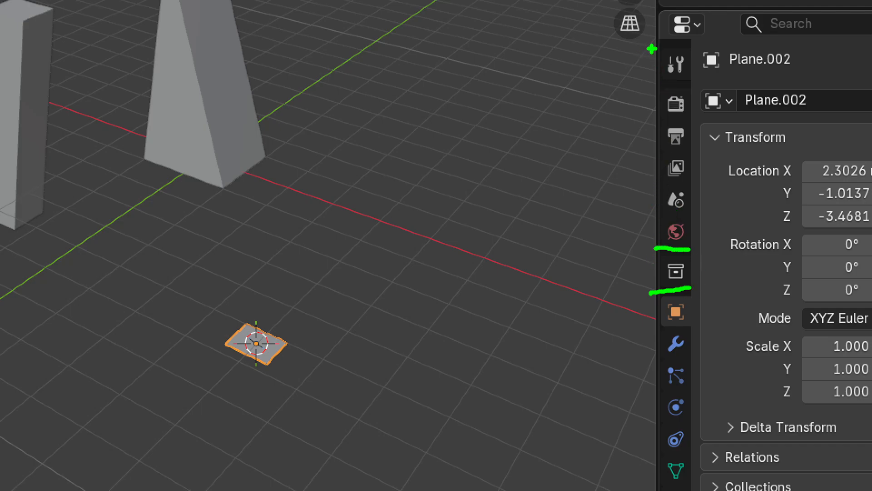
drag(651, 86, 696, 86)
mouse_move(635, 57)
mouse_down()
mouse_move(654, 67)
mouse_move(537, 44)
mouse_up()
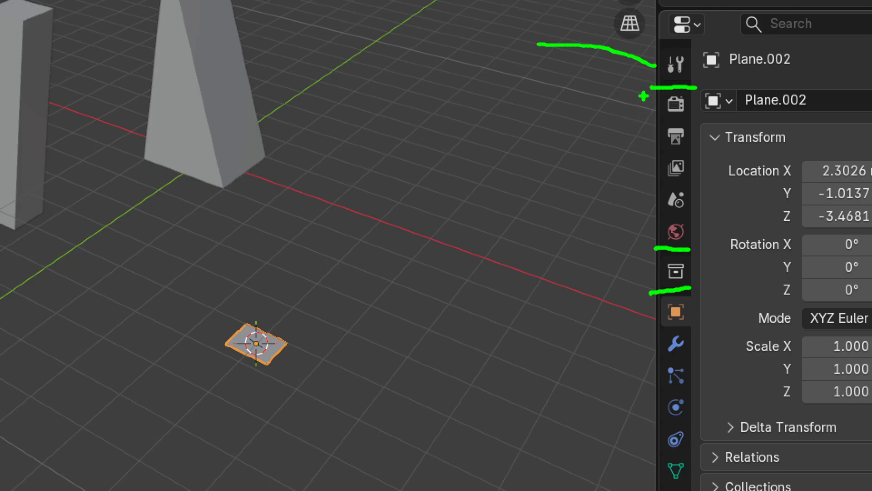
mouse_move(643, 94)
mouse_down()
mouse_move(643, 164)
mouse_move(630, 174)
mouse_move(643, 200)
mouse_move(644, 251)
mouse_up()
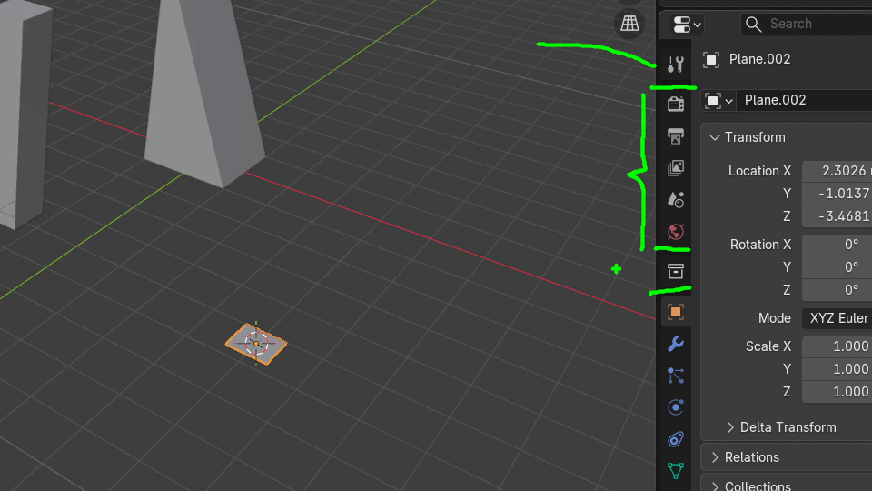
mouse_move(527, 265)
mouse_down()
mouse_move(640, 264)
mouse_move(634, 276)
mouse_up()
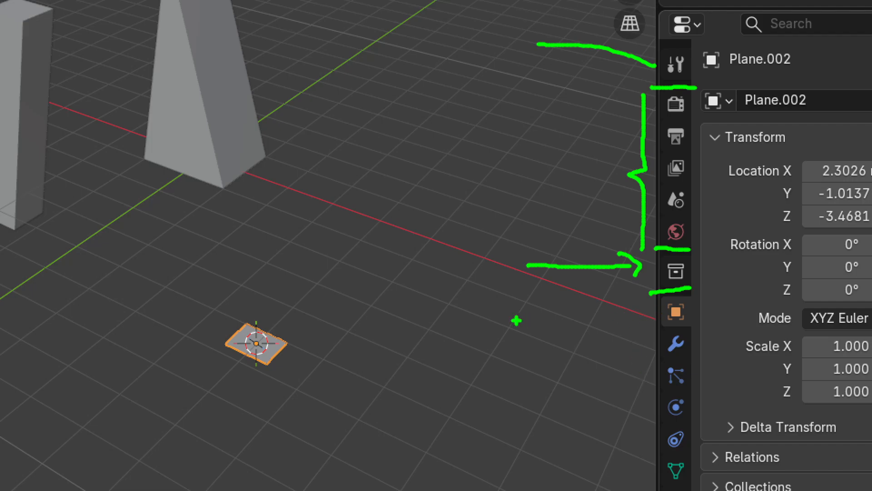
mouse_move(516, 320)
mouse_down()
mouse_move(630, 310)
mouse_move(626, 327)
mouse_up()
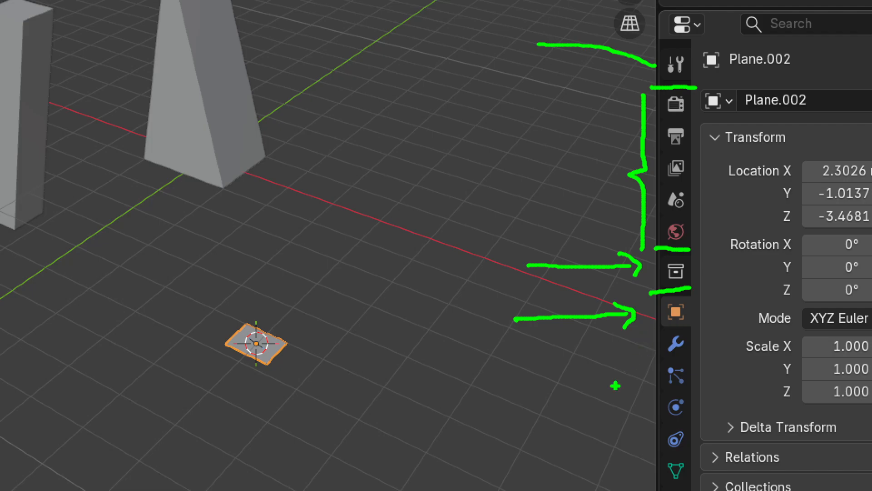
mouse_move(578, 473)
mouse_down()
mouse_move(648, 468)
mouse_move(645, 484)
mouse_up()
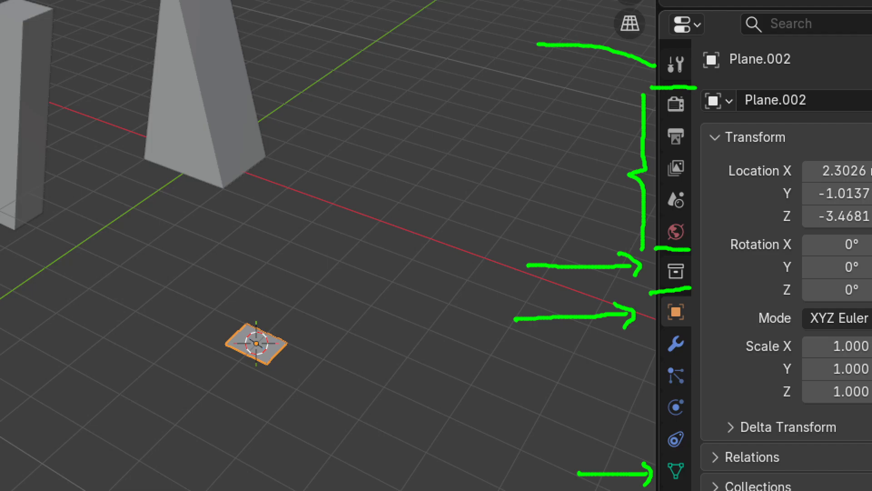
mouse_move(699, 340)
mouse_down()
mouse_move(667, 362)
mouse_move(643, 328)
mouse_move(672, 364)
mouse_up()
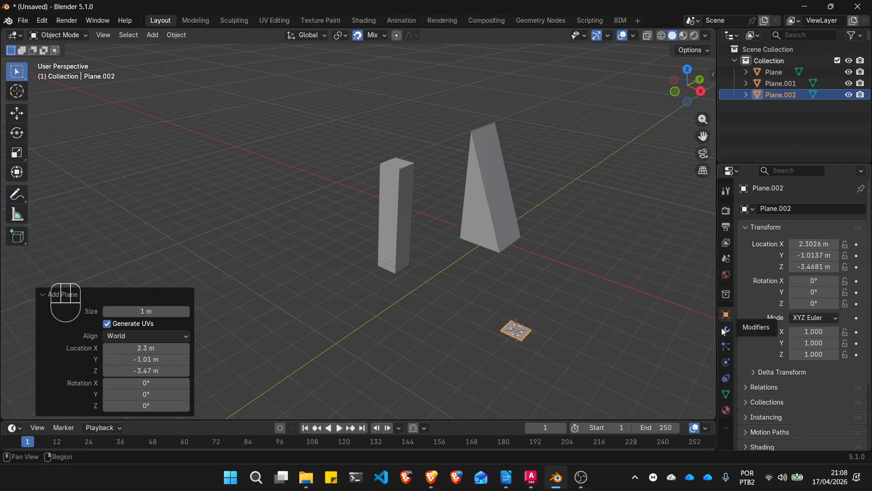
Add a Solidify modifier to the new plane in front of the wedge
click(724, 331)
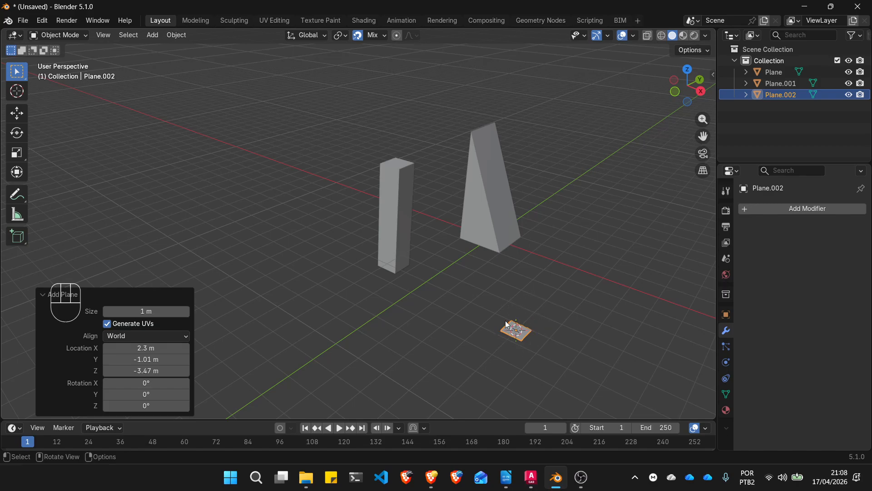
scroll(519, 332, up, 6)
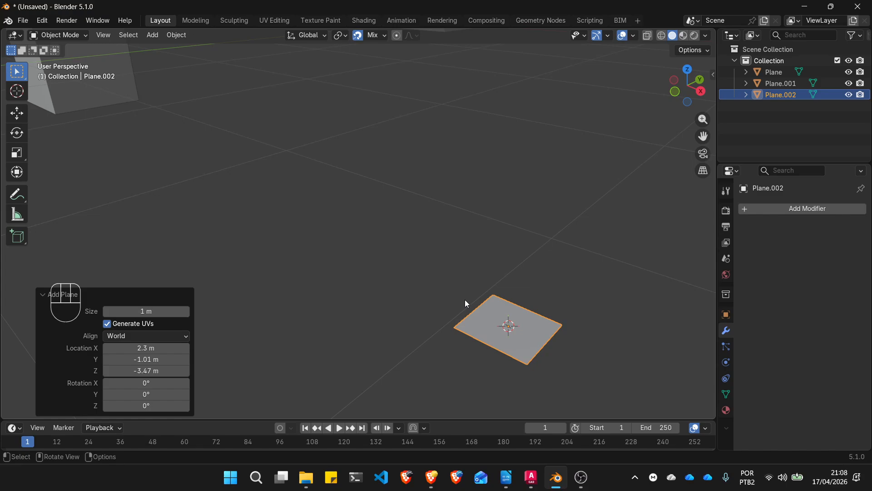
click(800, 208)
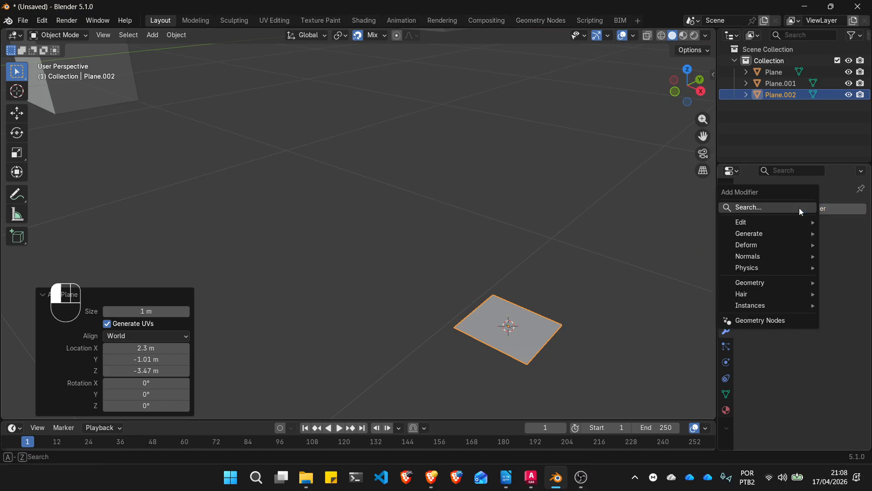
mouse_move(768, 234)
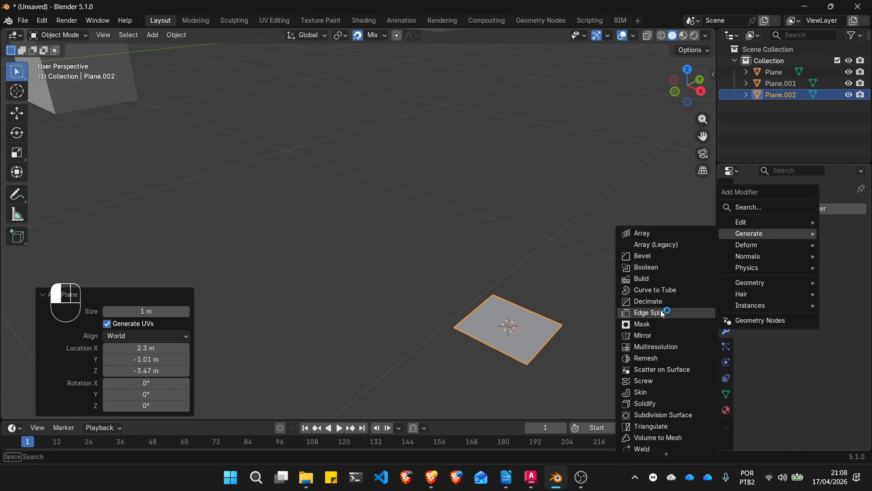
click(658, 403)
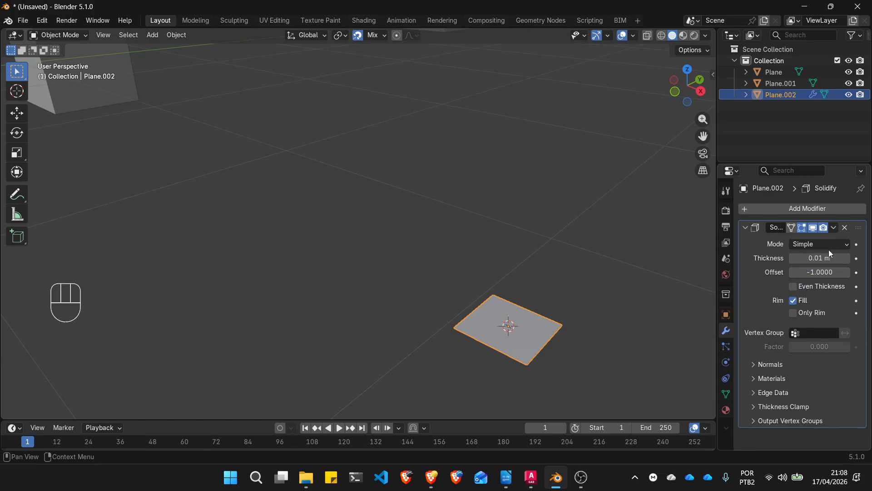
Increase the plane's Solidify thickness to about 1.48 m, thickening it downward
click(841, 246)
mouse_move(841, 258)
mouse_down()
mouse_move(870, 258)
mouse_move(812, 258)
mouse_move(832, 258)
mouse_up()
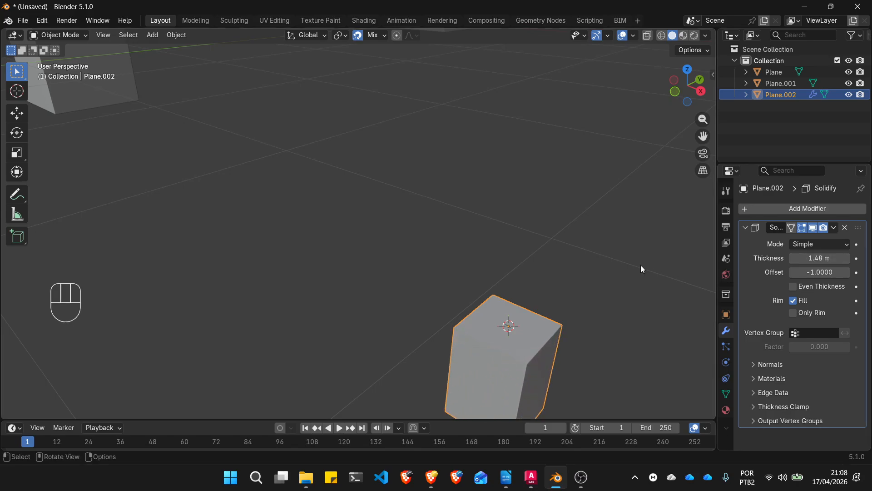
scroll(493, 261, down, 5)
scroll(505, 265, up, 3)
scroll(601, 281, up, 3)
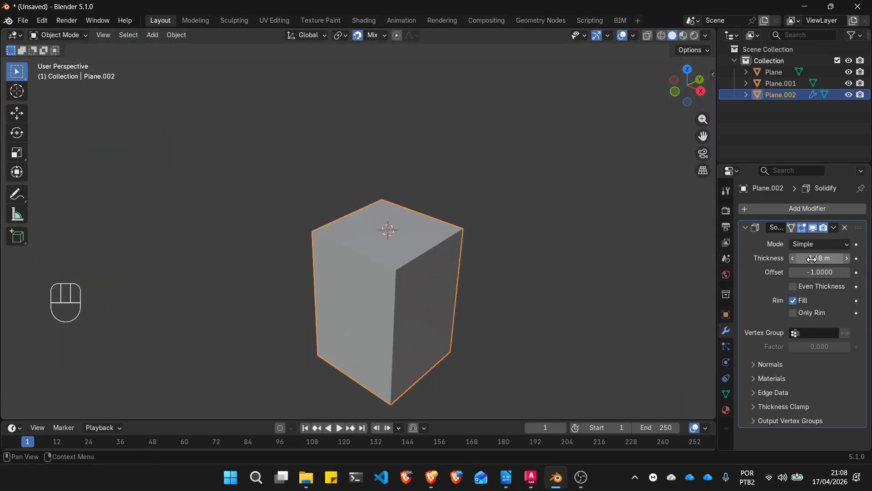
key(ctrl+1)
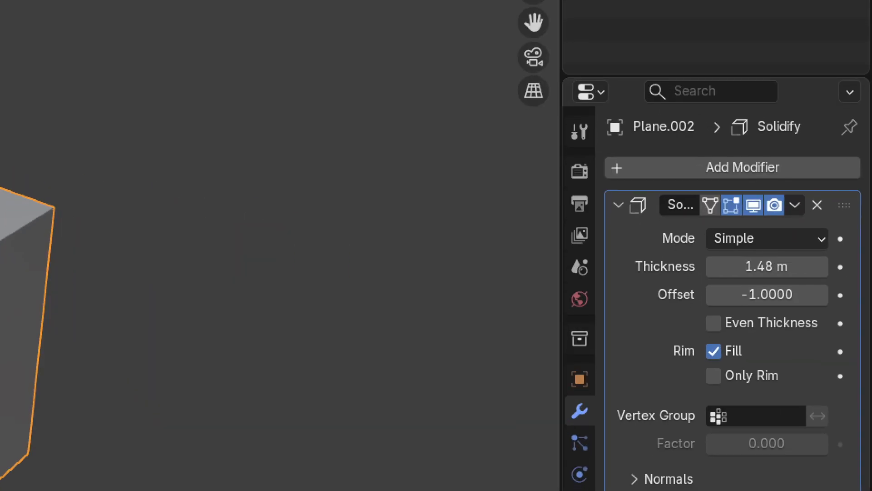
click(858, 250)
key(Escape)
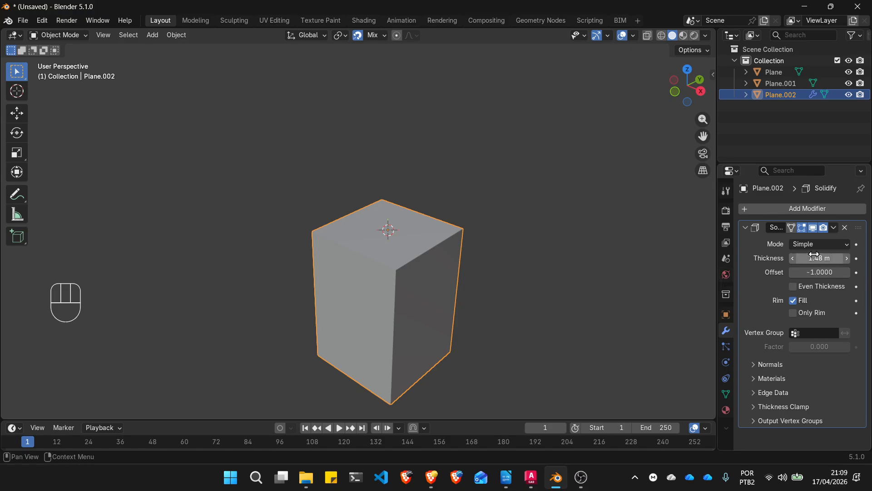
Make the Solidify thickness negative, about -5.01 m, so the solid extends upward from the plane
drag(814, 255, 642, 256)
scroll(431, 297, down, 6)
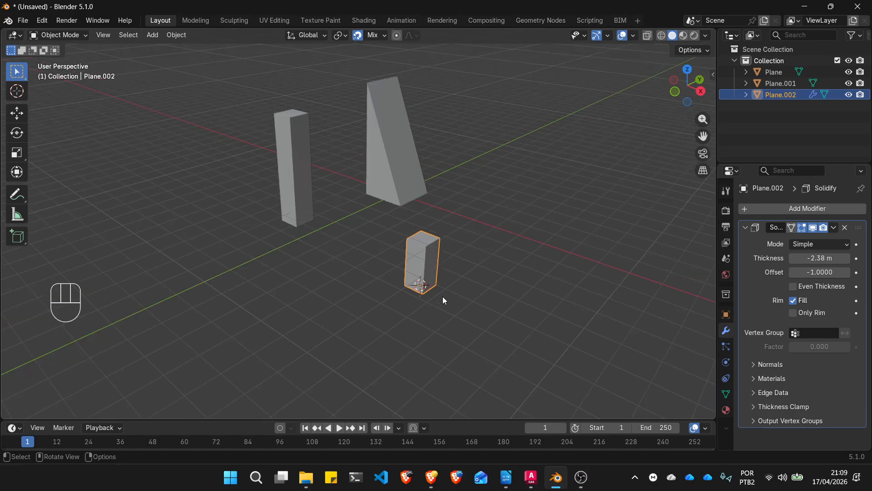
scroll(444, 299, up, 3)
mouse_move(820, 258)
mouse_down()
mouse_move(863, 258)
mouse_move(630, 258)
mouse_move(805, 257)
mouse_up()
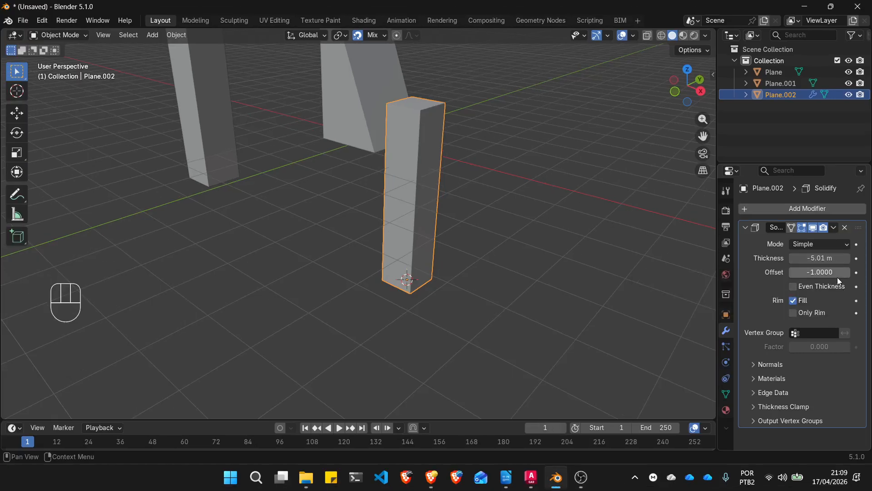
Set the Solidify modifier's offset to 1 and its thickness to 5.3 m
click(832, 272)
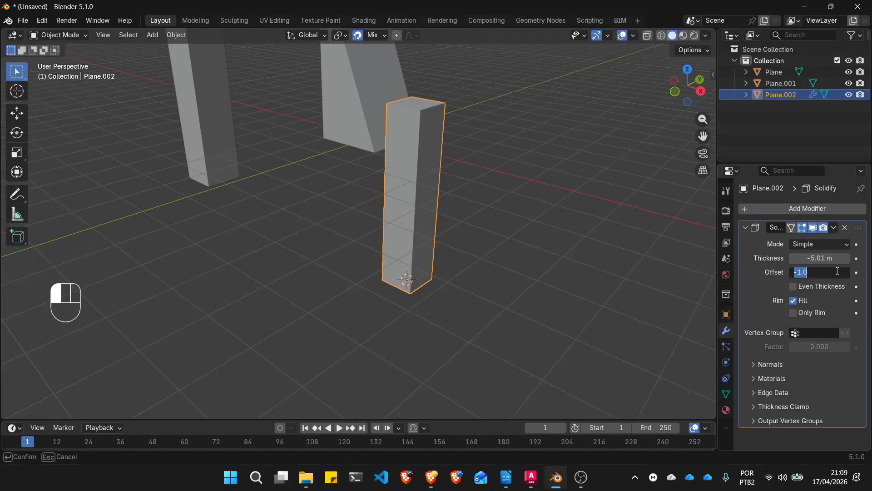
text(1)
key(Return)
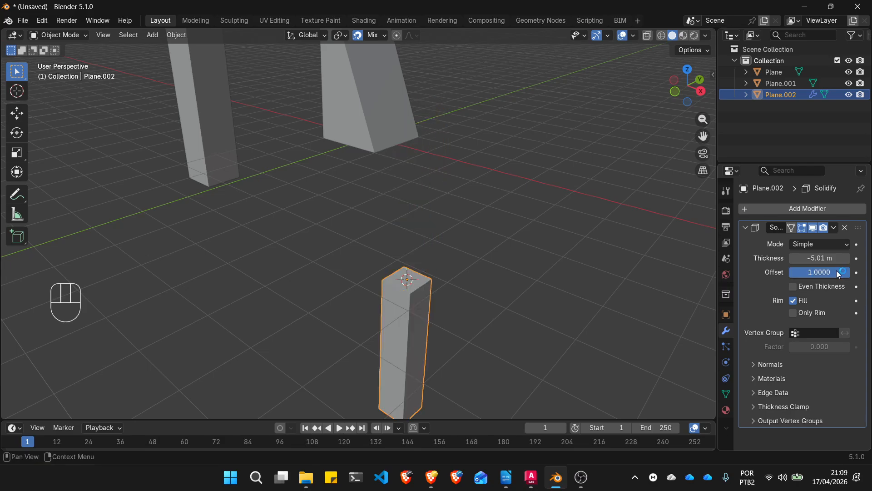
mouse_move(802, 258)
mouse_down()
mouse_move(838, 258)
mouse_move(818, 258)
mouse_up()
click(818, 258)
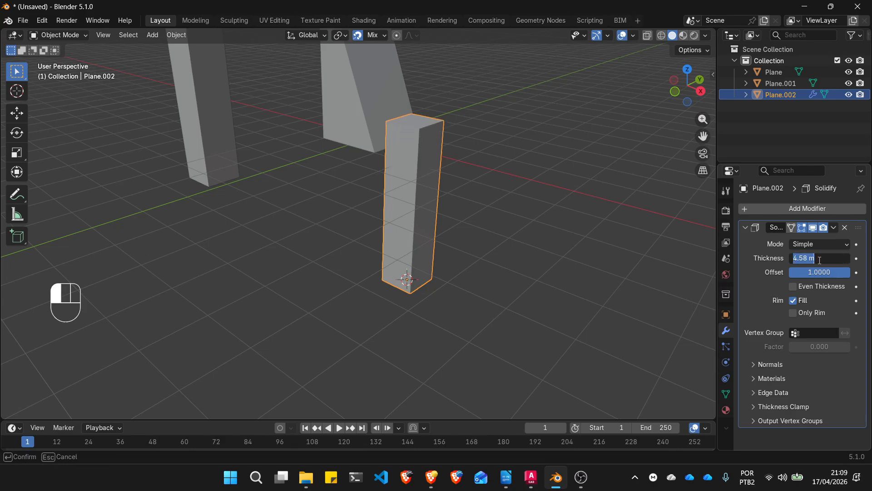
key(BackSpace)
text(5.3)
key(Return)
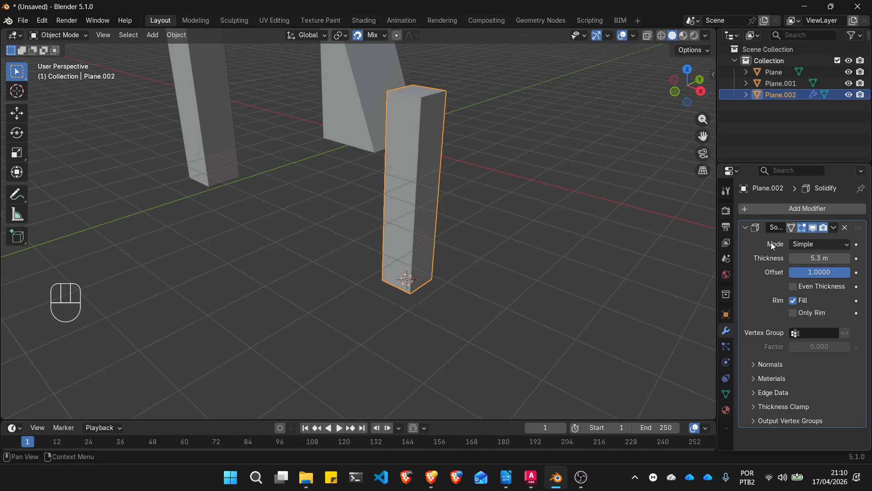
Reduce the Solidify thickness to about 3.58 m with rim Fill switched off, and switch Fill back on
scroll(419, 251, down, 5)
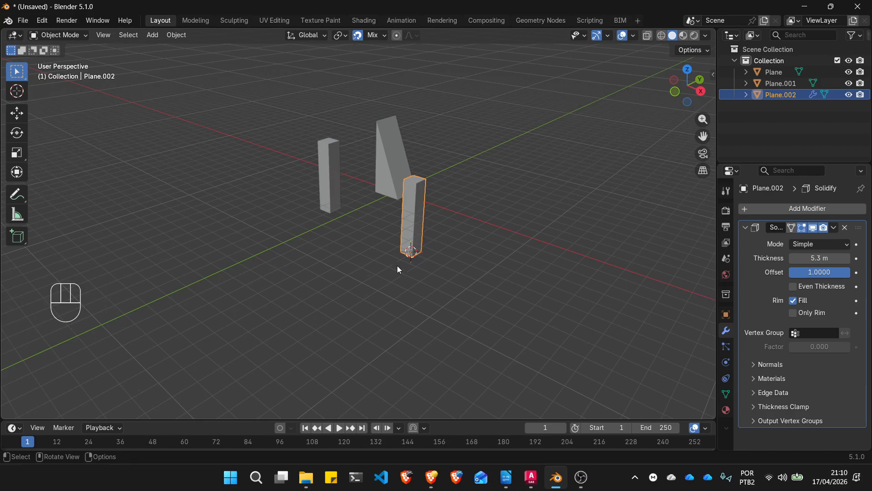
click(794, 301)
click(794, 301)
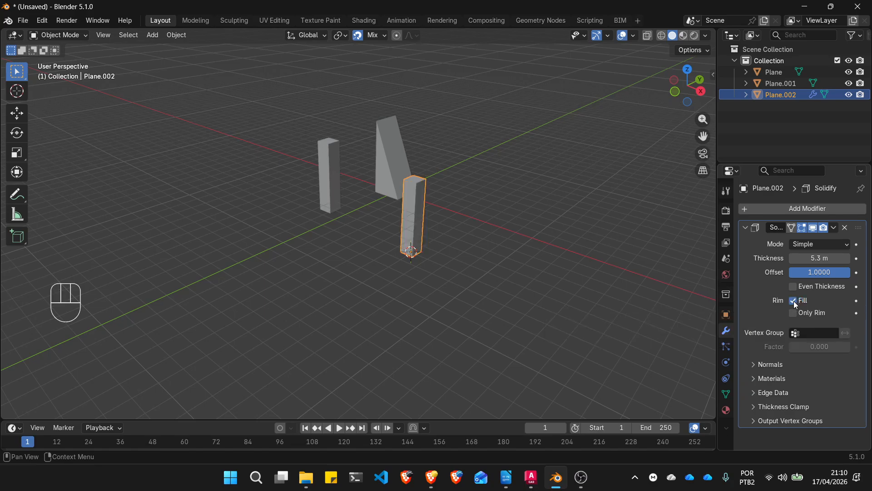
click(794, 301)
drag(824, 258, 813, 277)
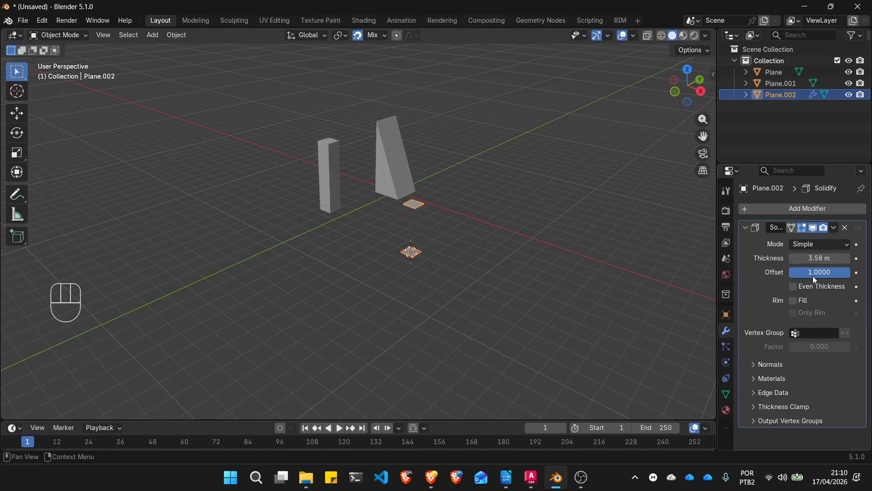
click(796, 301)
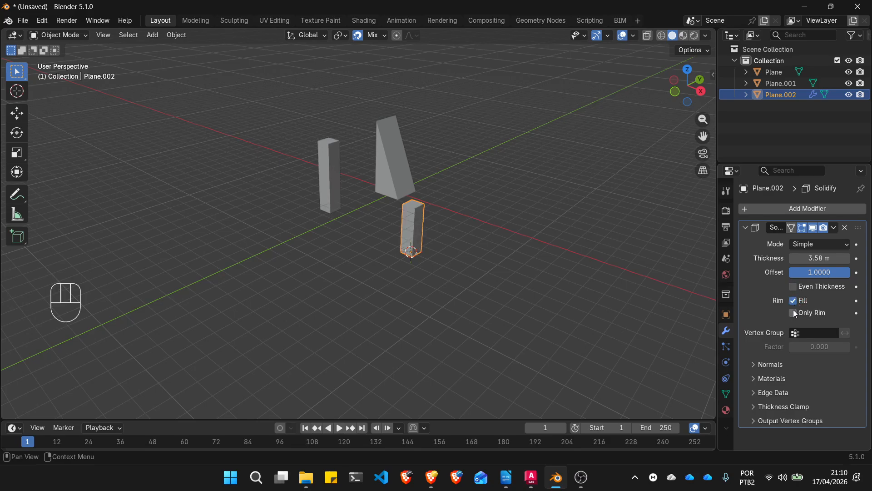
Try the Solidify modifier's Only Rim option, examine the column's ends from several angles, and turn the option back off
click(793, 312)
scroll(405, 228, up, 5)
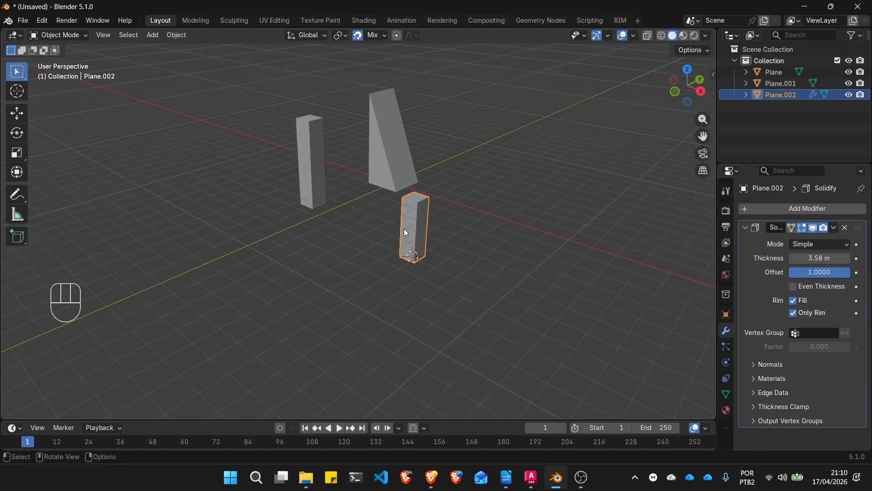
click(481, 214)
middle_drag(483, 218, 490, 96)
scroll(474, 83, up, 5)
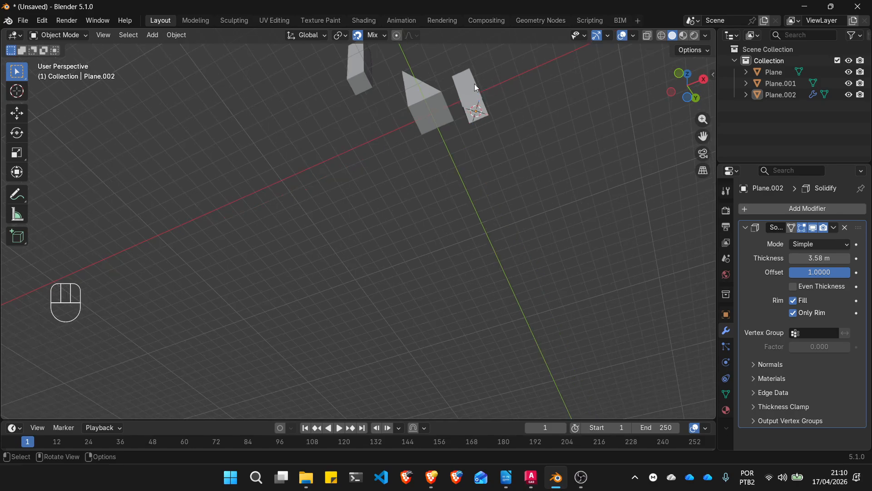
middle_drag(479, 127, 545, 300)
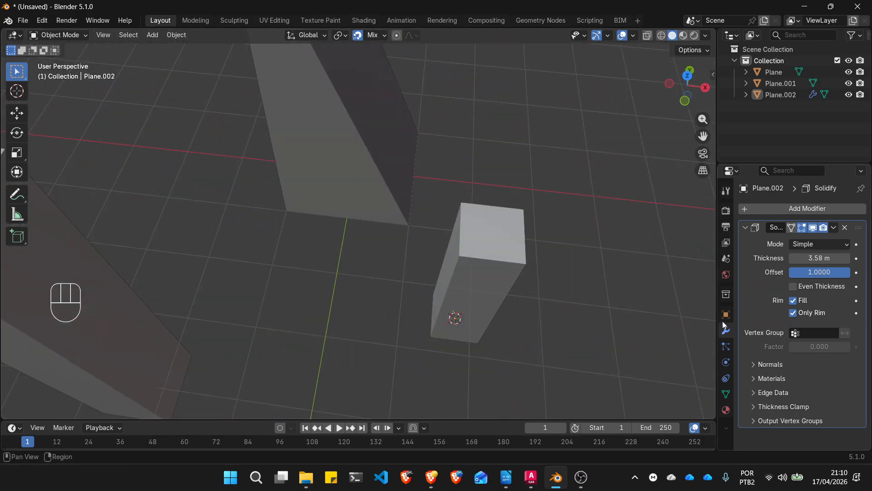
click(793, 312)
scroll(541, 267, down, 3)
scroll(520, 228, up, 5)
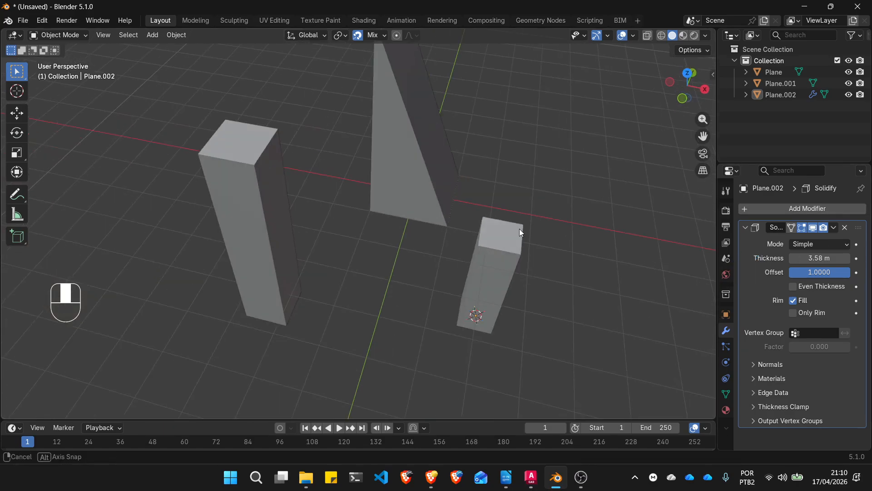
Compare the plane without Solidify by removing the modifier and undoing that, and by switching its viewport display off and on
click(845, 228)
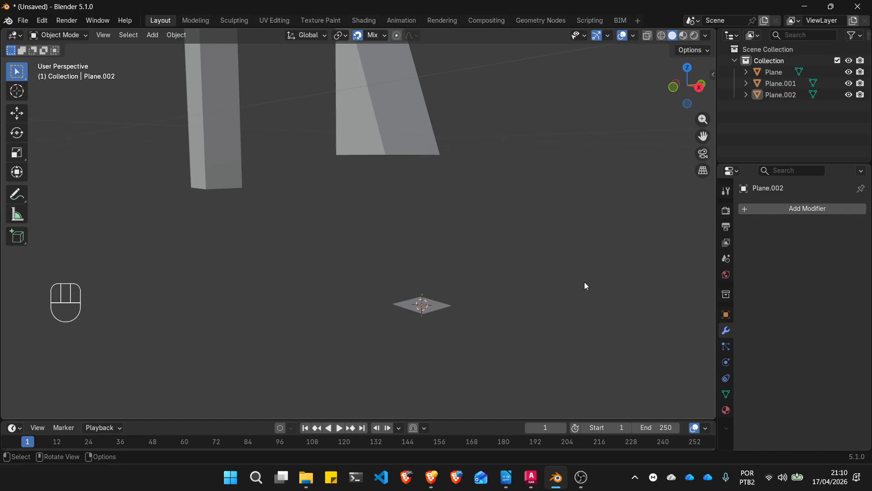
key(ctrl+z)
middle_drag(547, 245, 588, 282)
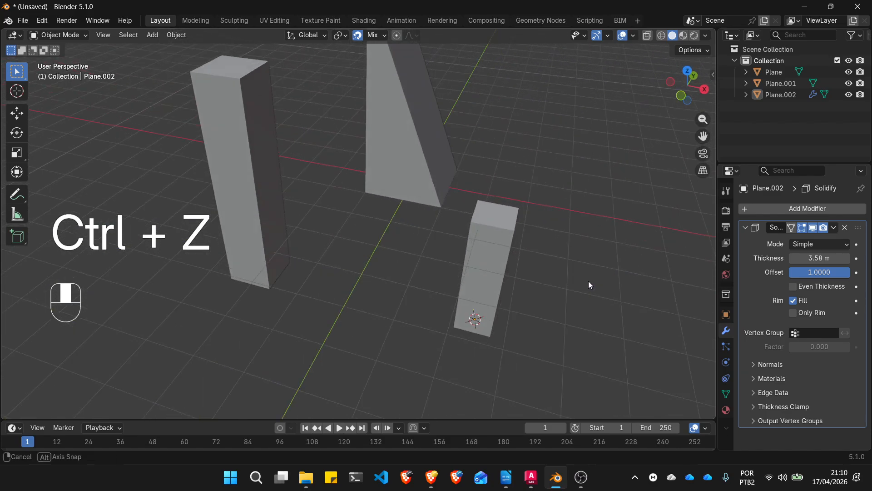
click(813, 228)
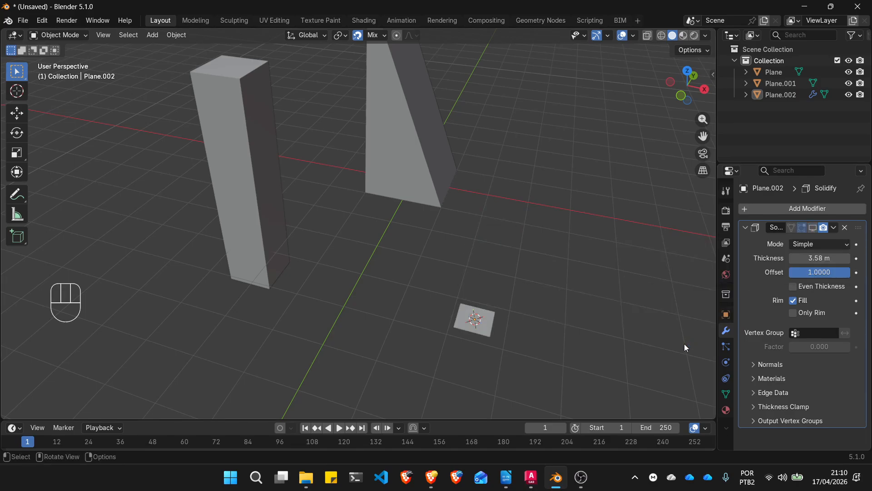
click(814, 229)
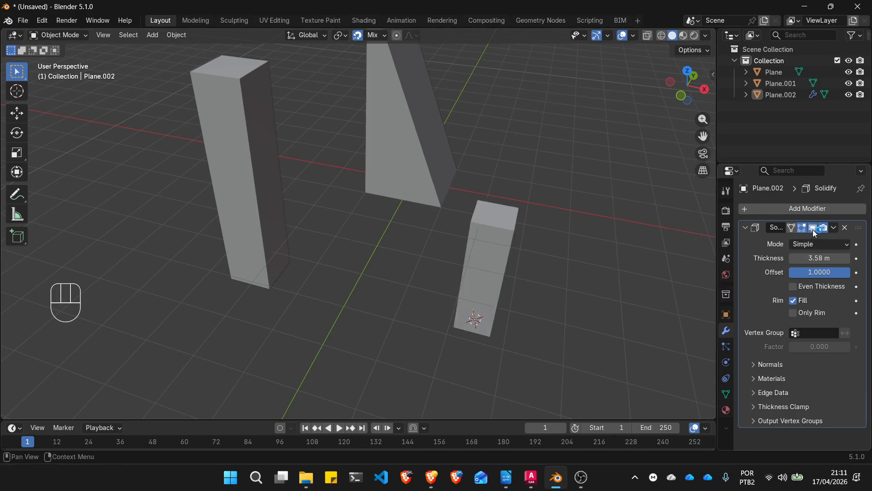
Enter Edit Mode on the solidified plane and turn off the Solidify modifier's display in Edit Mode
click(501, 283)
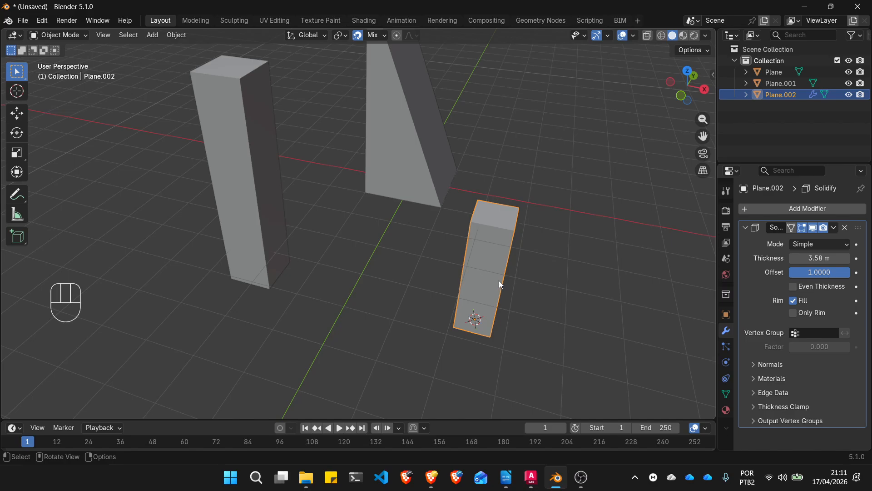
key(Tab)
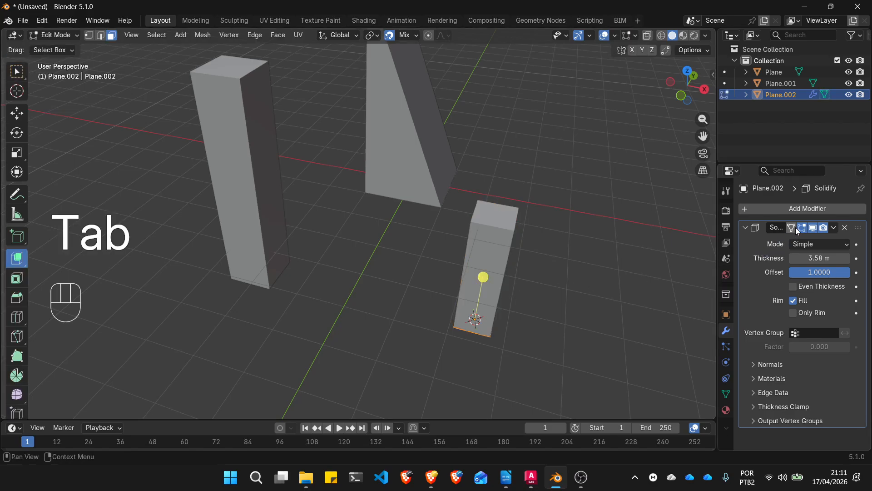
key(ctrl+1)
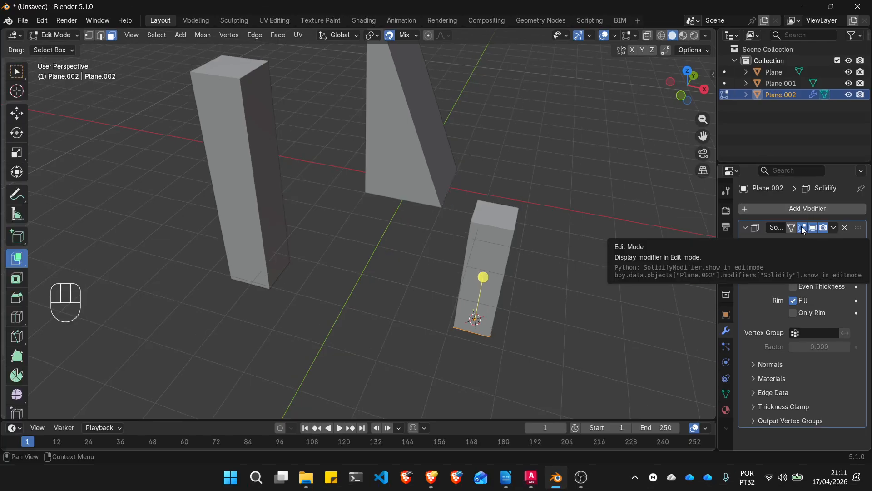
click(736, 235)
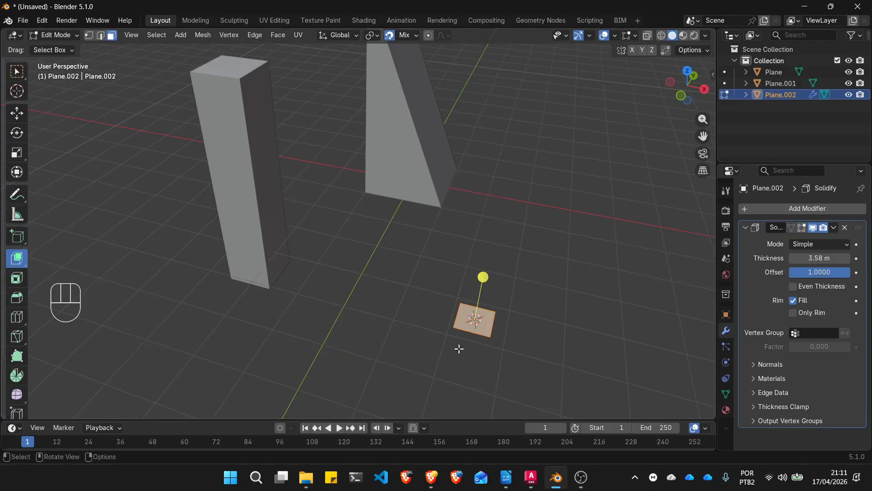
Clear the plane's face selection and switch to edge selection with its negative-Y edge selected
scroll(468, 349, up, 4)
middle_drag(499, 338, 448, 336)
scroll(479, 308, down, 3)
scroll(423, 330, up, 2)
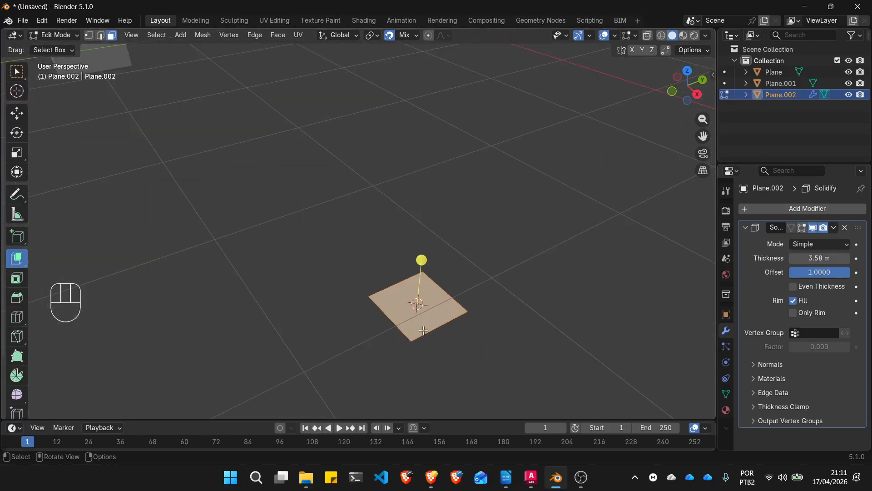
scroll(423, 330, up, 1)
click(388, 326)
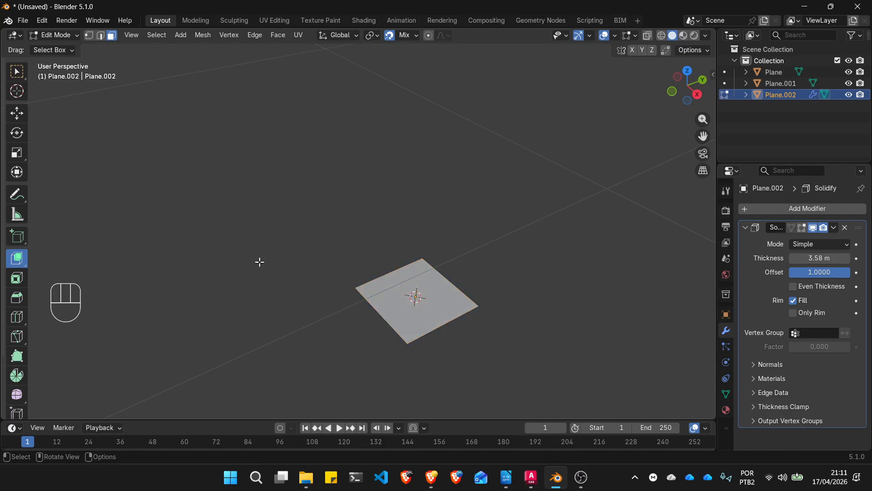
click(101, 36)
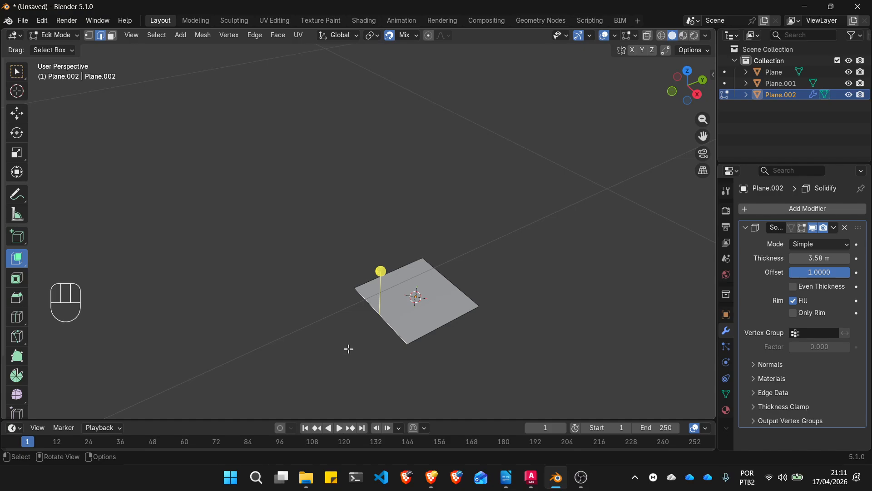
Move the selected edge -1 m along the global Y axis and return to Object Mode
key(g)
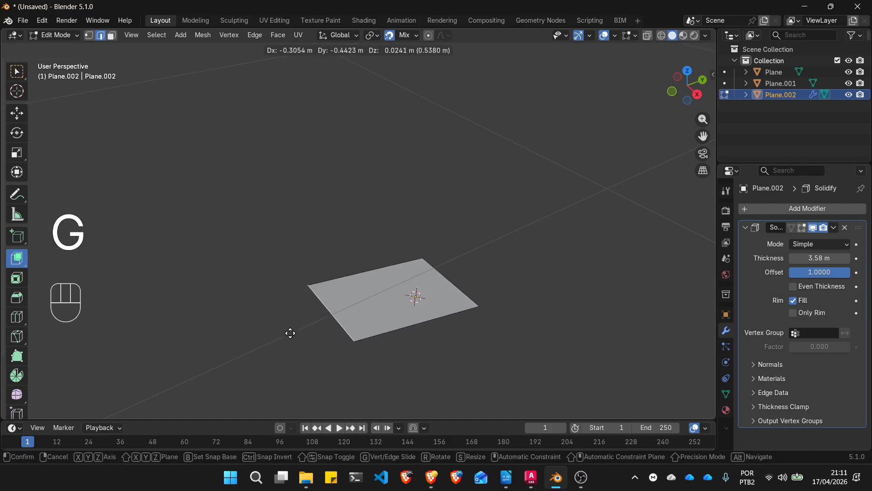
key(x)
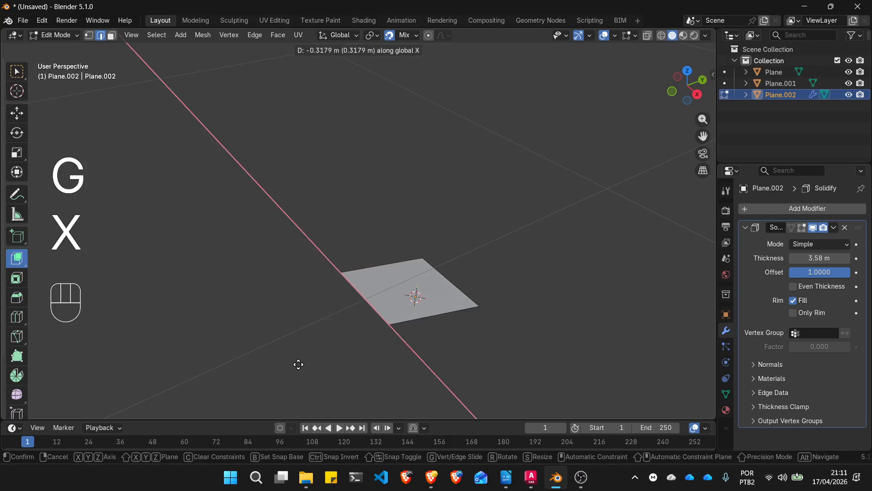
key(y)
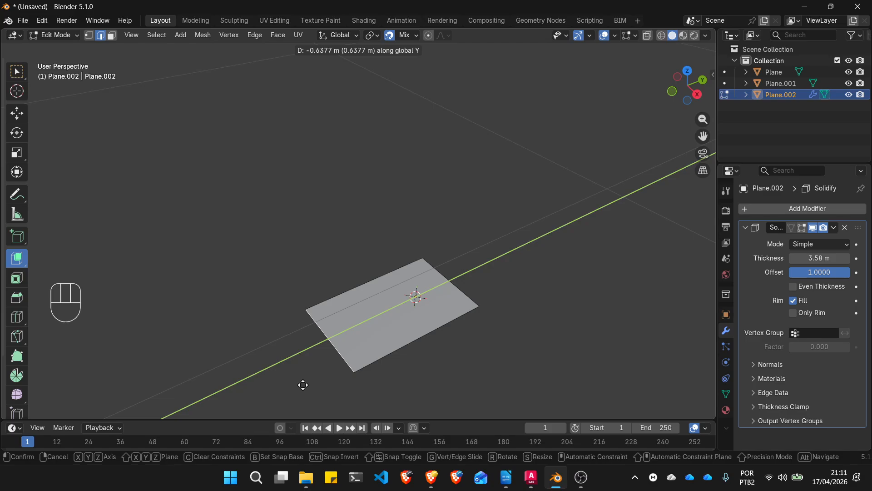
key(ctrl)
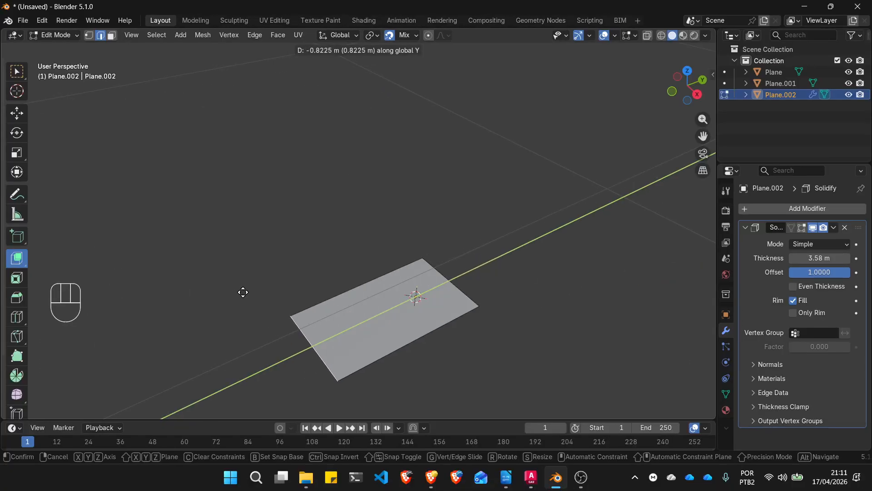
text(-1)
key(Return)
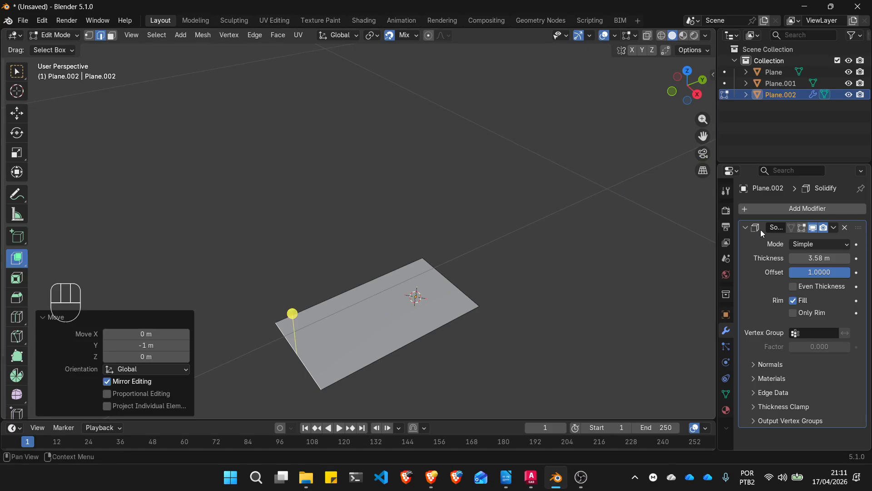
key(Tab)
scroll(503, 298, down, 4)
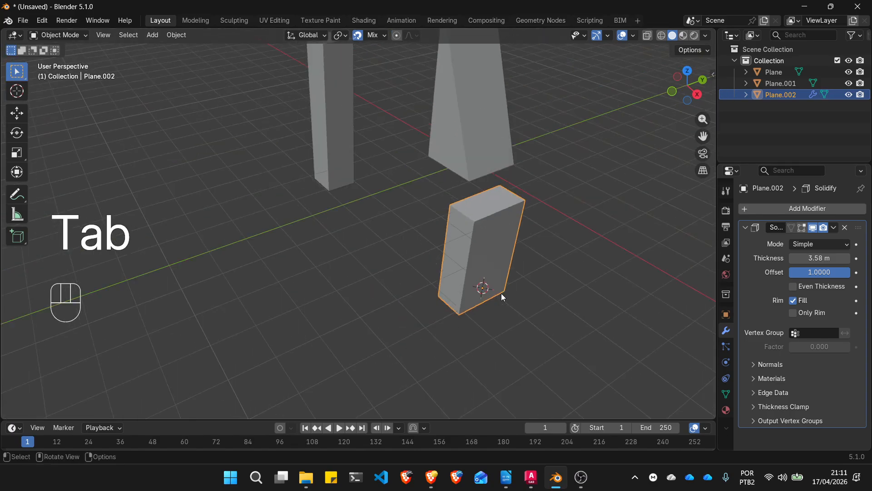
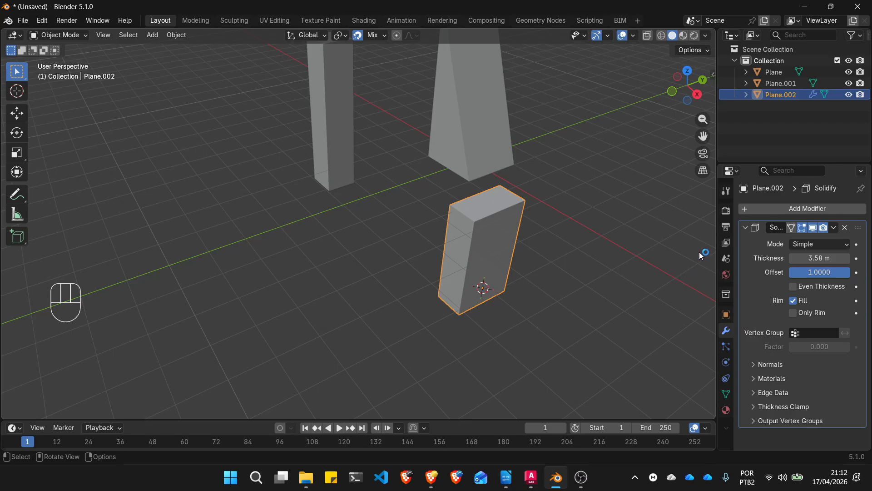
Apply the Solidify modifier to the block and open its mesh in Edit Mode
click(835, 228)
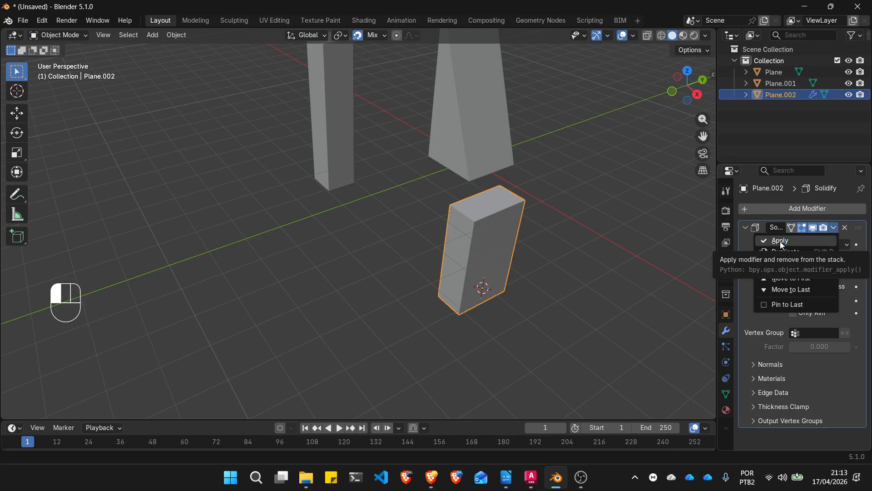
click(780, 242)
click(533, 268)
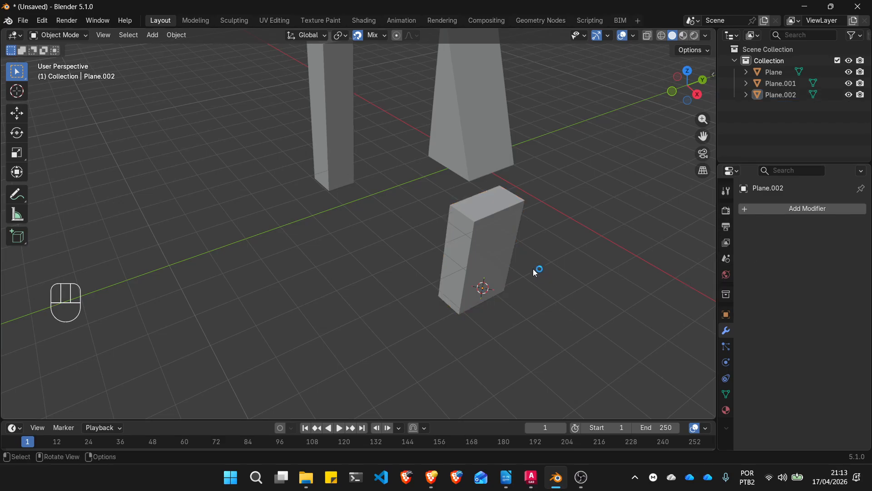
click(467, 242)
key(Tab)
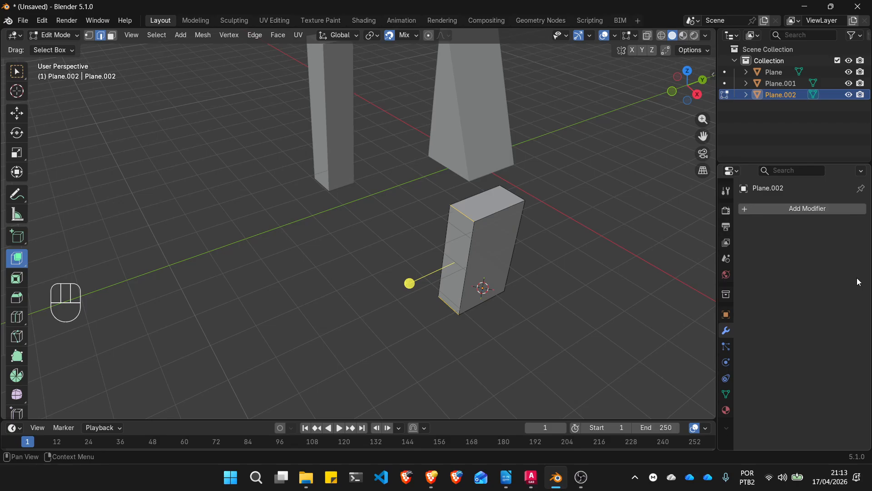
Undo the applied Solidify modifier so it is back in the modifier stack
key(ctrl+z)
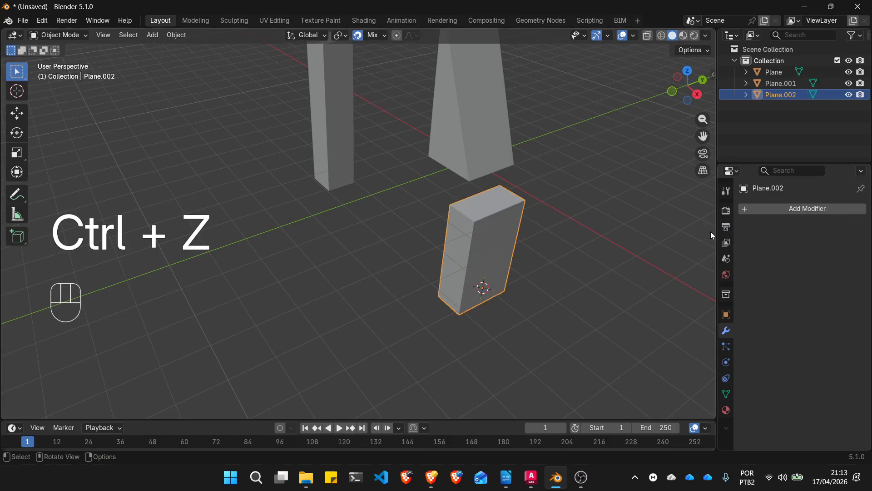
key(ctrl+z)
key(ctrl+z)
key(ctrl+z)
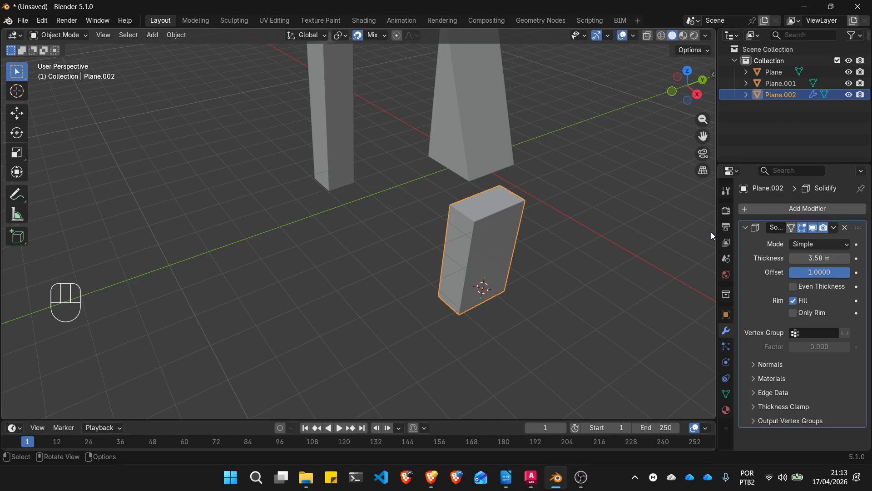
Collapse the Solidify settings and add a Wireframe modifier to the same block
click(746, 228)
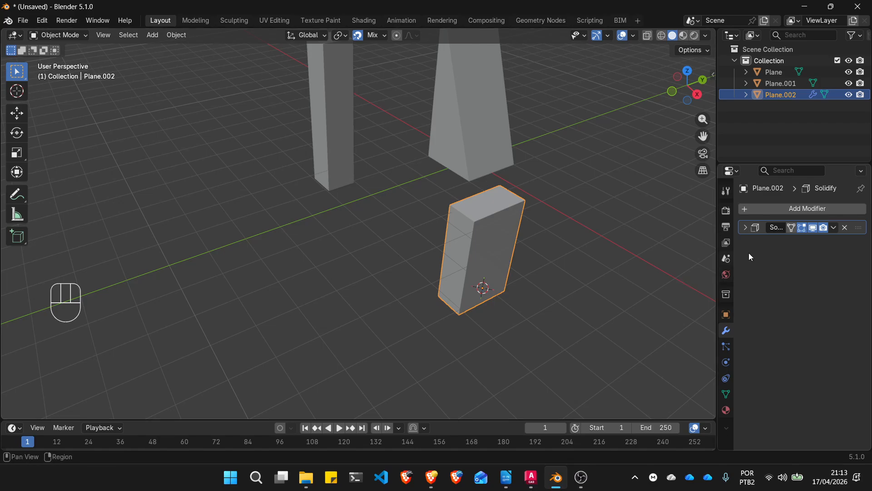
click(778, 208)
mouse_move(779, 207)
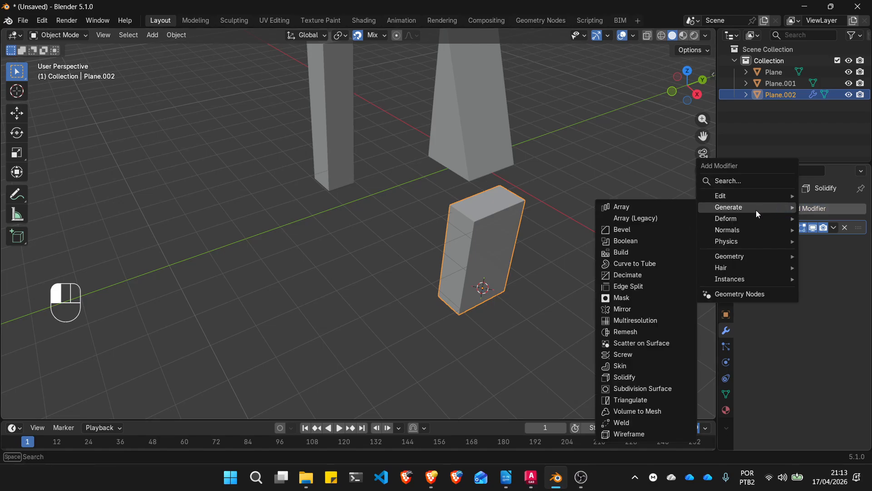
click(745, 182)
text(wire)
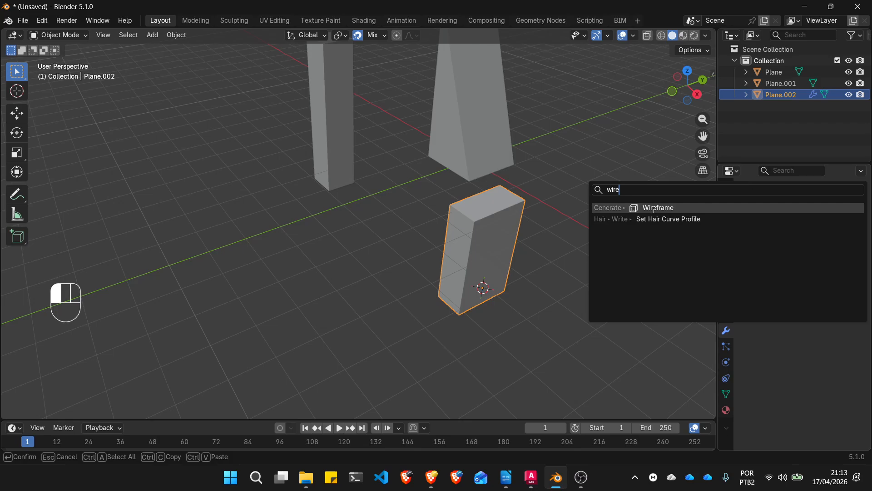
click(653, 208)
middle_drag(566, 285, 576, 144)
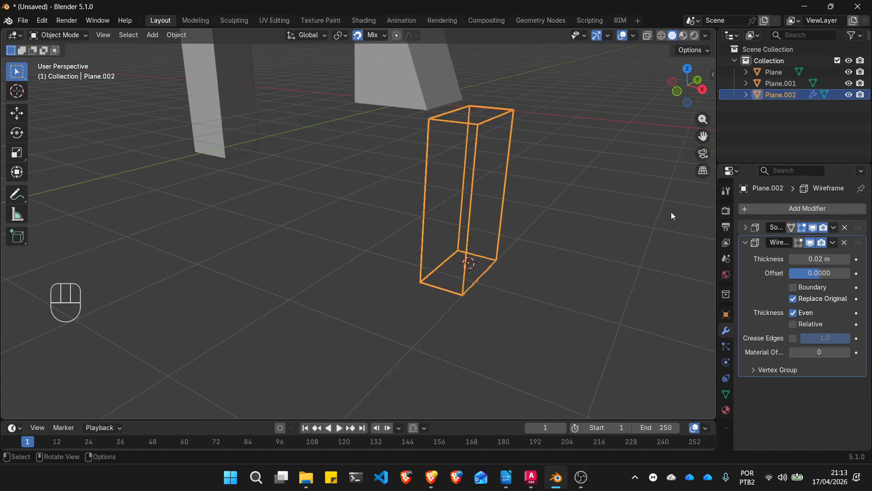
Increase the Wireframe modifier's thickness to about 0.192 m and inspect the frame
click(745, 243)
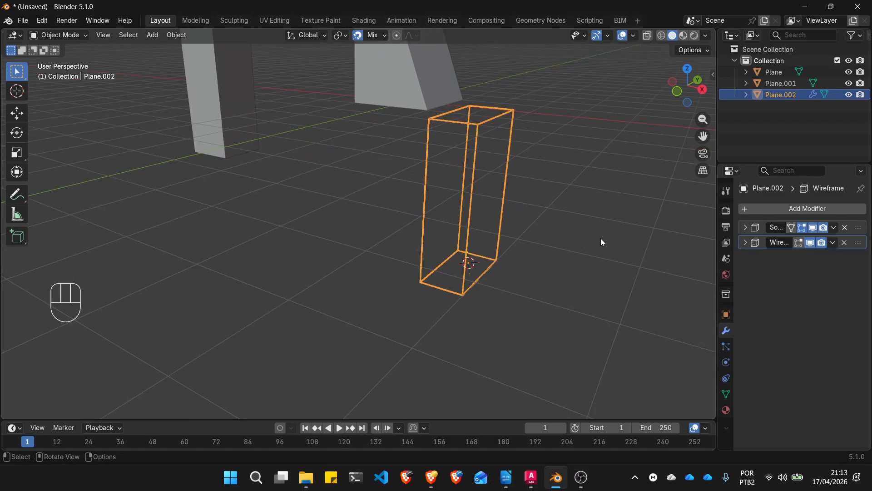
click(745, 244)
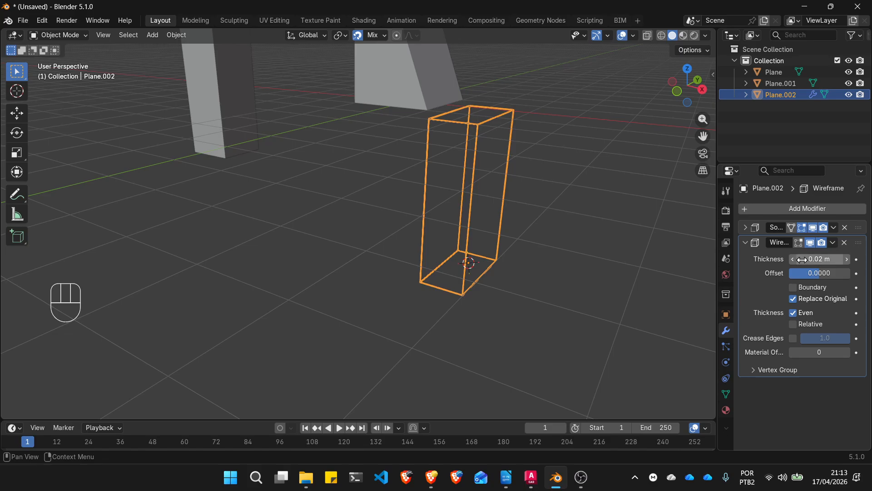
drag(818, 259, 856, 259)
scroll(524, 114, up, 5)
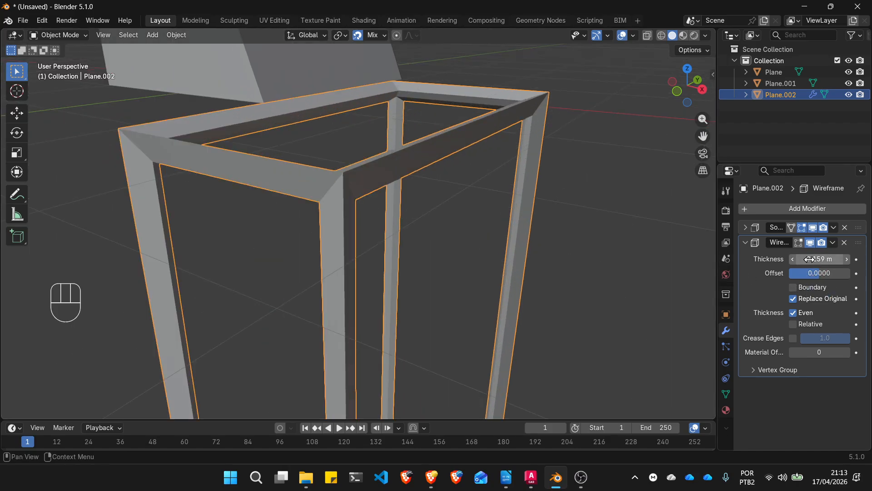
mouse_move(844, 259)
mouse_down()
mouse_move(863, 259)
mouse_move(836, 259)
mouse_move(853, 259)
mouse_up()
scroll(568, 217, down, 5)
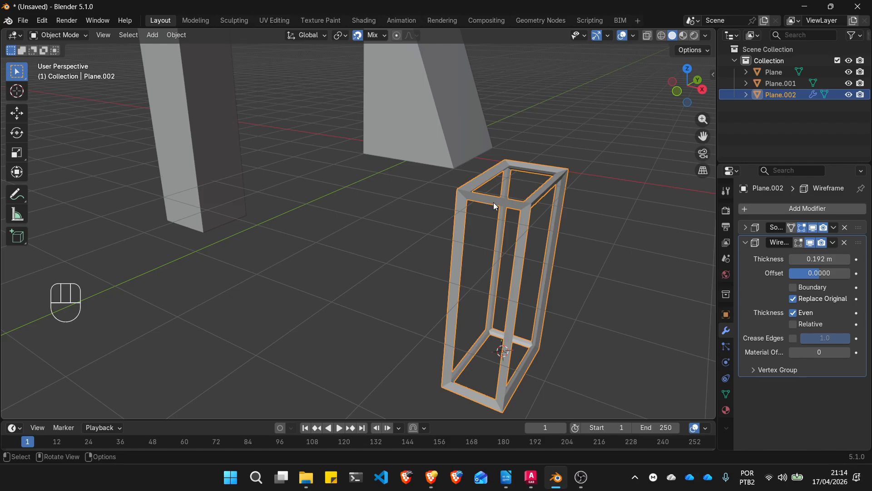
scroll(595, 210, up, 2)
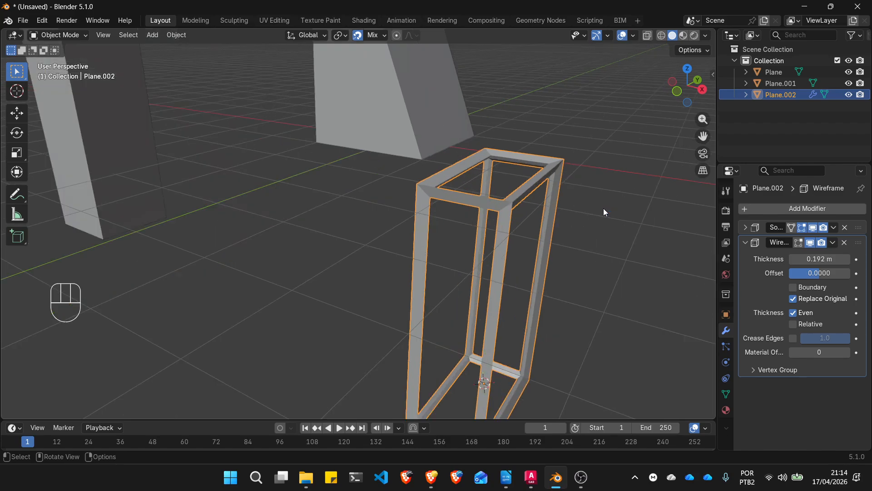
Reduce the Wireframe thickness to about 0.064 m, then set it to 0 m
drag(813, 259, 833, 261)
click(832, 262)
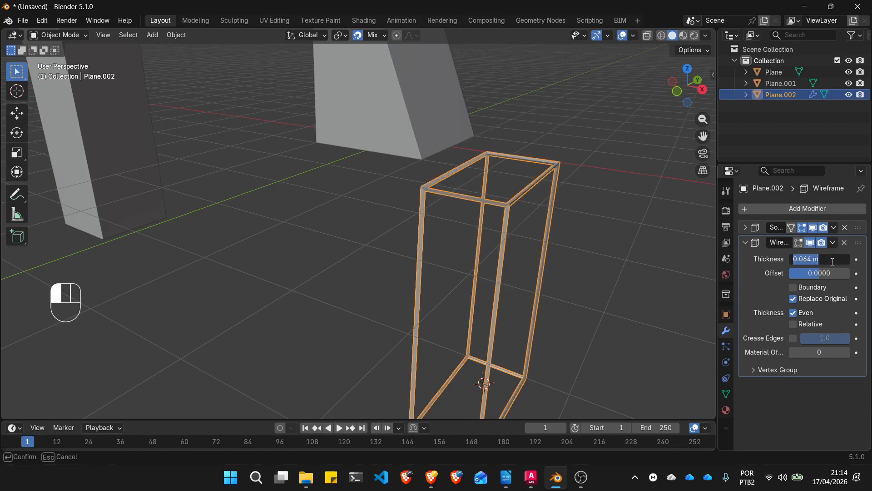
text(o)
key(Return)
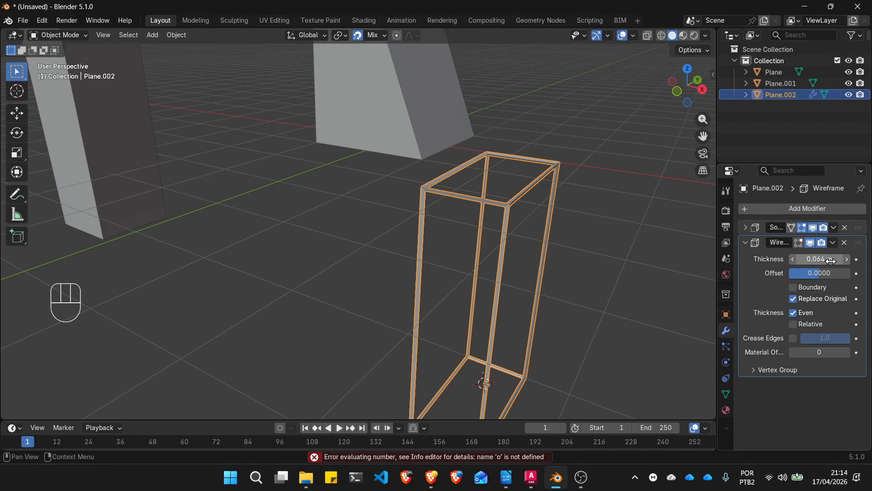
click(823, 262)
text(0)
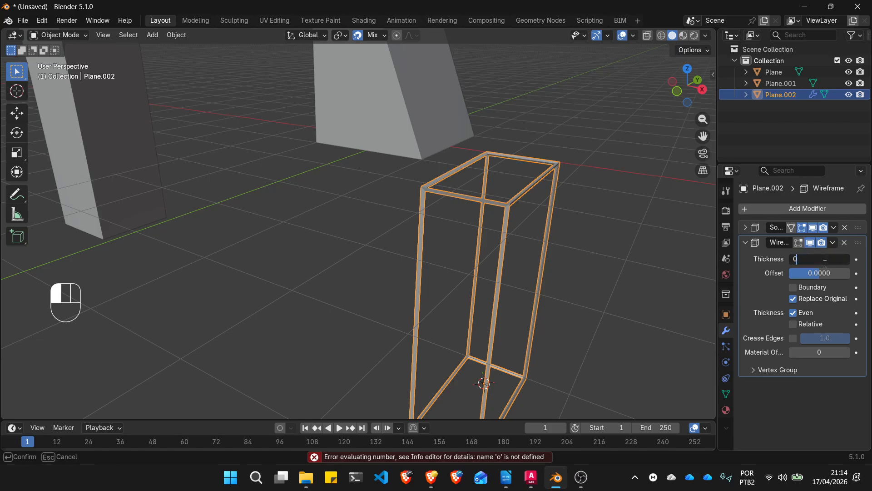
key(Return)
Set the Wireframe thickness to 0.01 m, increase it again for visibly thicker bars, and collapse the modifier's settings
click(825, 262)
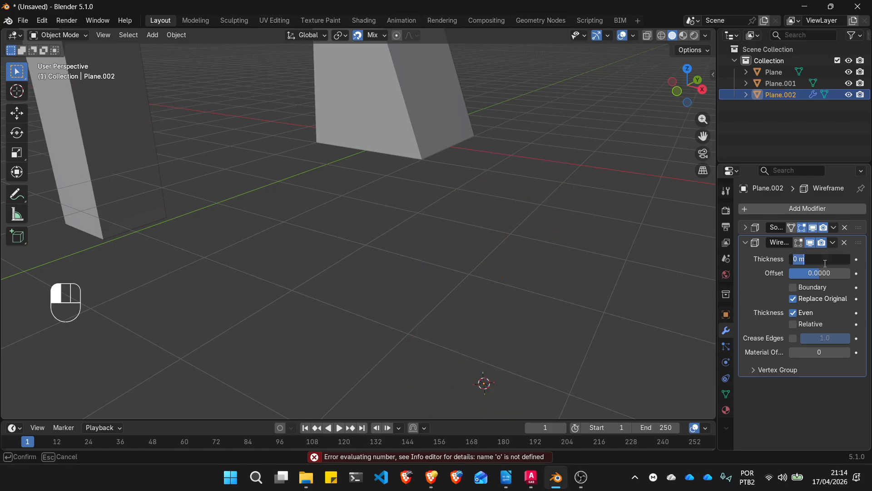
text(0.01)
key(Return)
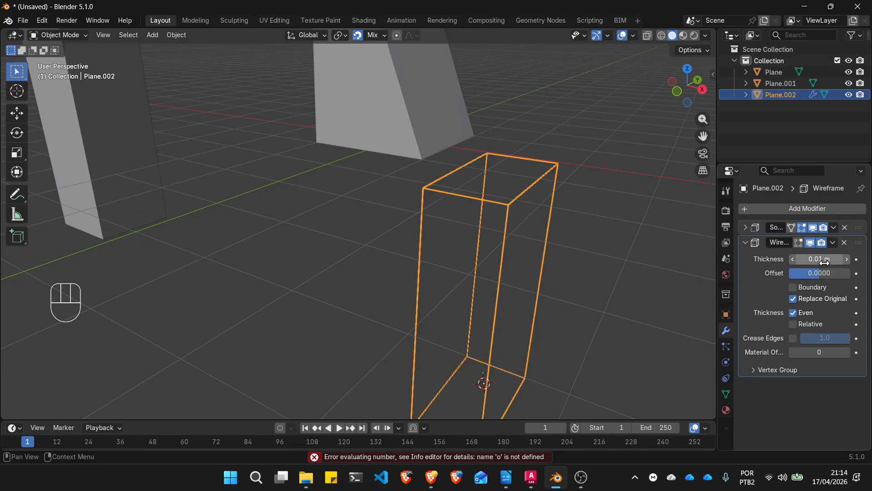
scroll(511, 206, up, 6)
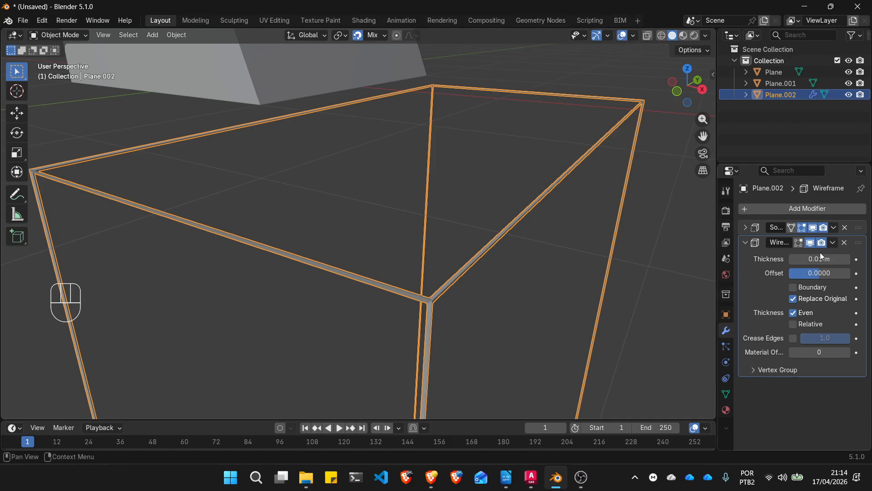
mouse_move(820, 258)
mouse_down()
mouse_move(848, 258)
mouse_move(834, 259)
mouse_up()
click(745, 243)
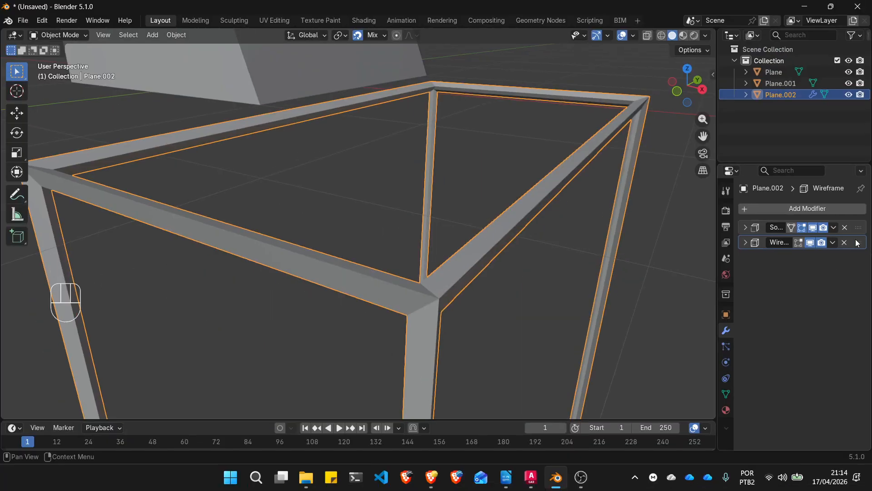
Widen the Properties editor to show full modifier names and move the Wireframe modifier above Solidify in the stack
mouse_move(859, 246)
mouse_down()
mouse_move(859, 219)
mouse_move(864, 254)
mouse_up()
mouse_move(860, 244)
mouse_down()
mouse_move(861, 236)
mouse_move(865, 253)
mouse_up()
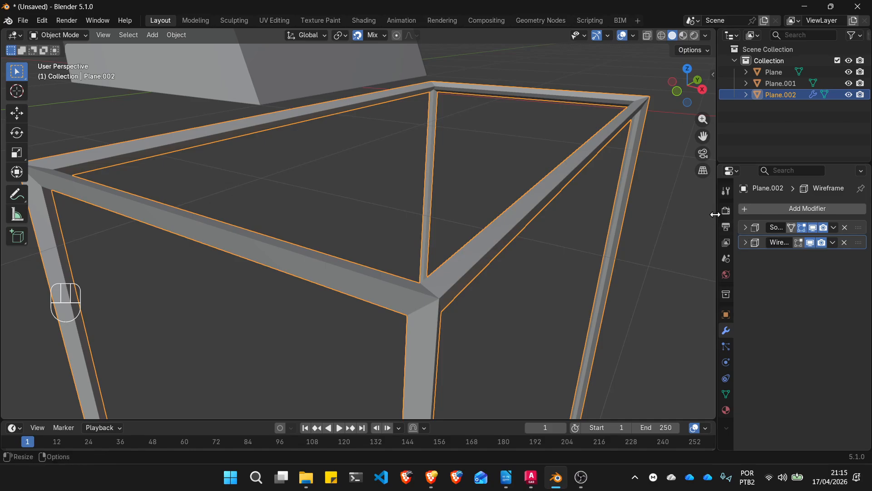
drag(250, 117, 29, 121)
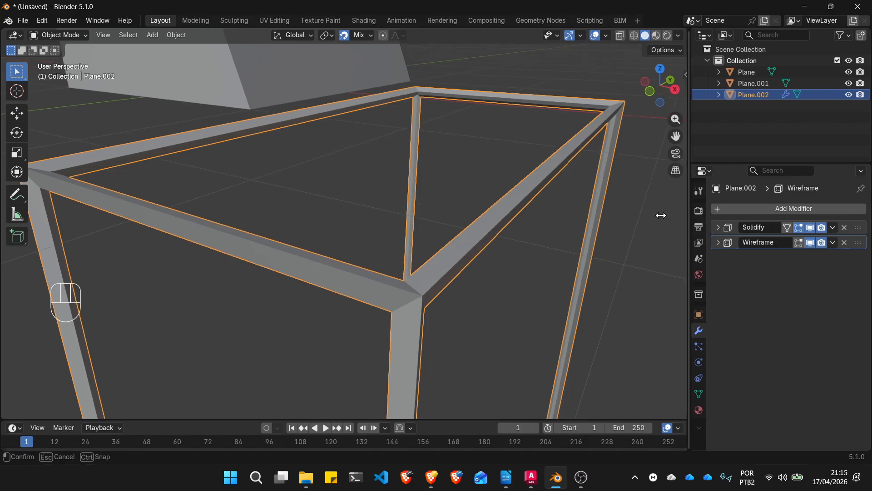
drag(661, 215, 622, 211)
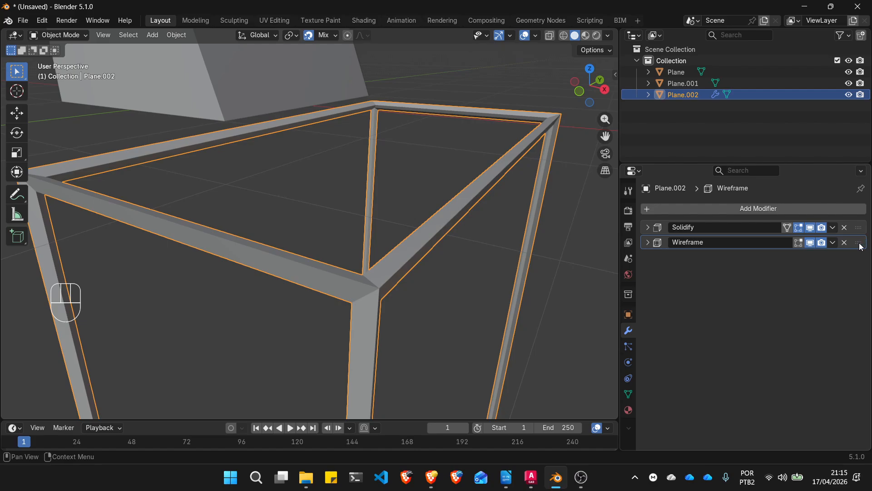
drag(861, 245, 861, 223)
scroll(370, 220, down, 5)
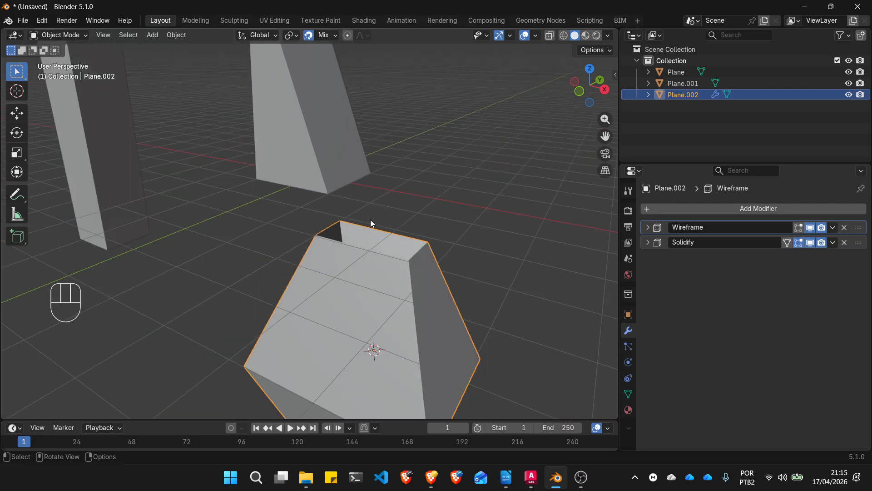
Deselect the object and disable the Solidify modifier's viewport display, then view the remaining wireframe frame
scroll(436, 300, up, 5)
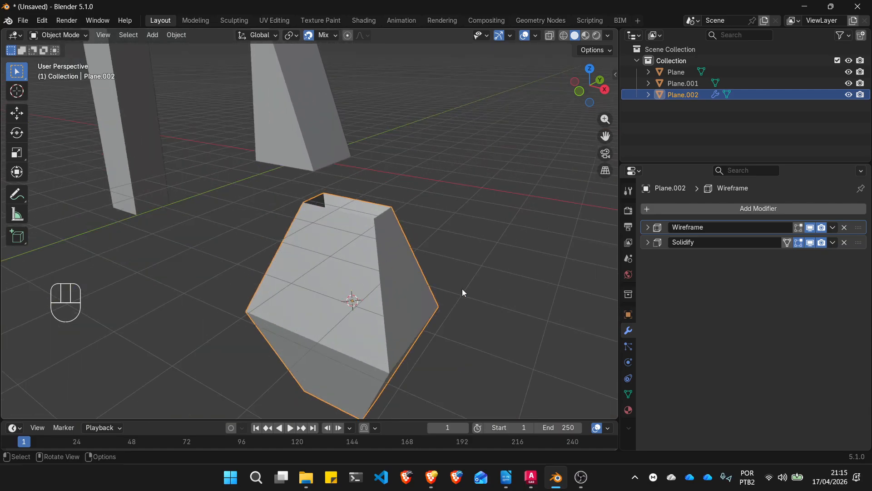
click(464, 285)
scroll(468, 277, down, 2)
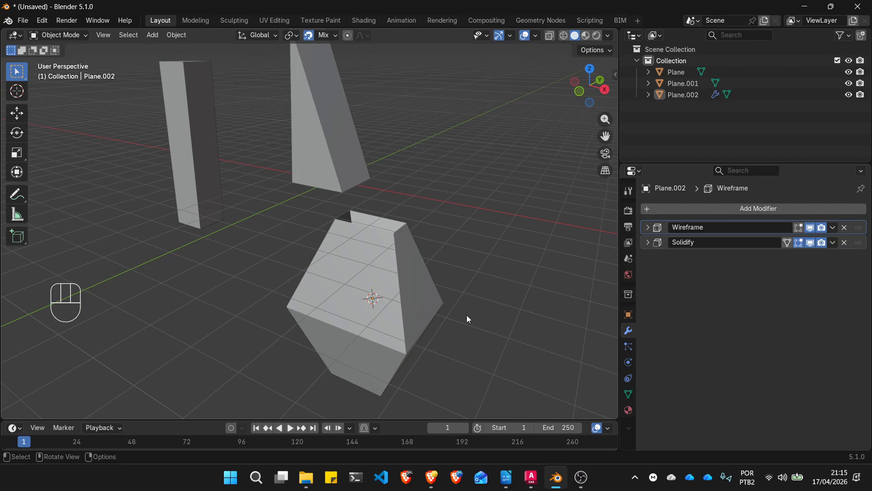
key(Caps_Lock)
middle_drag(468, 318, 422, 358)
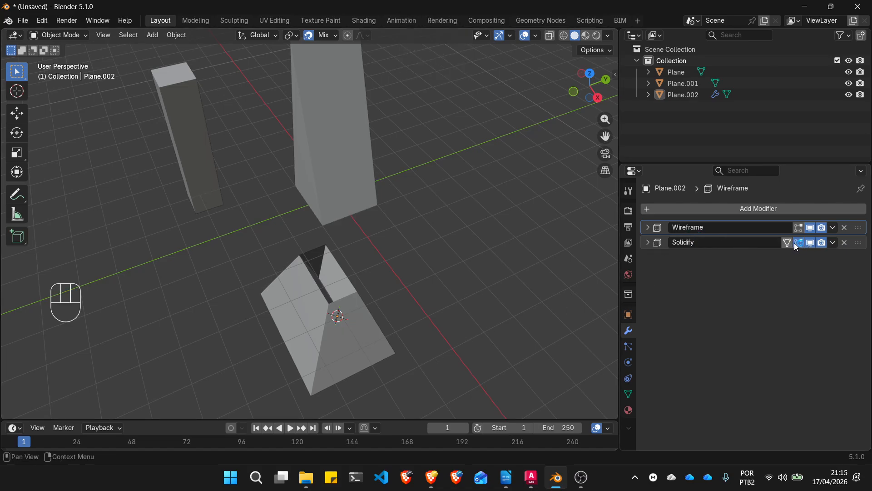
click(811, 243)
middle_drag(375, 323, 429, 294)
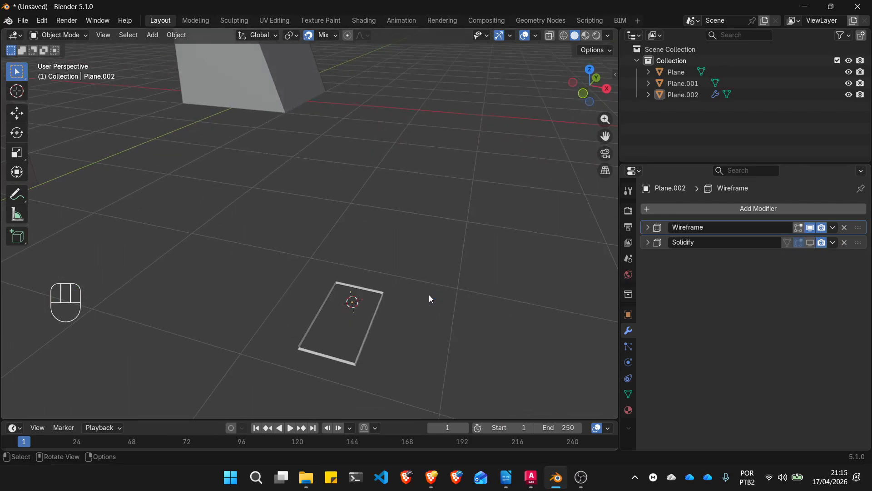
Enable the Wireframe modifier's display in Edit Mode and increase its thickness to about 0.233 m
click(648, 227)
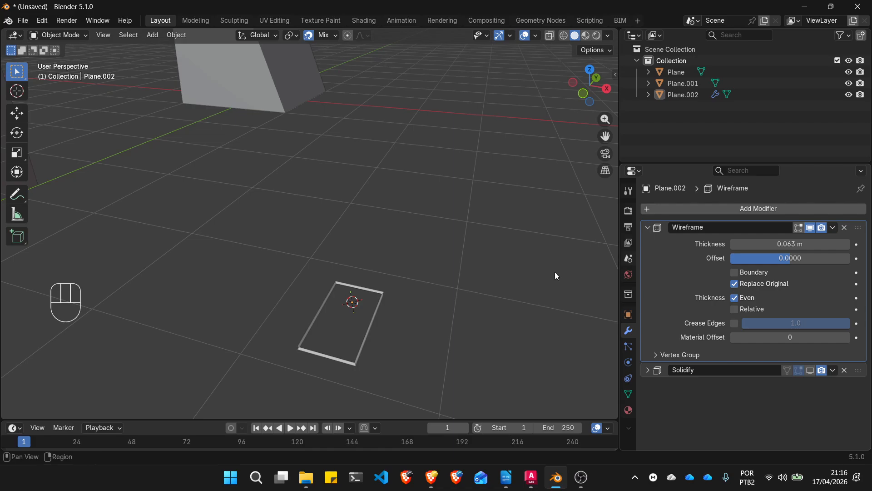
click(810, 228)
click(809, 227)
click(798, 229)
drag(763, 245, 797, 245)
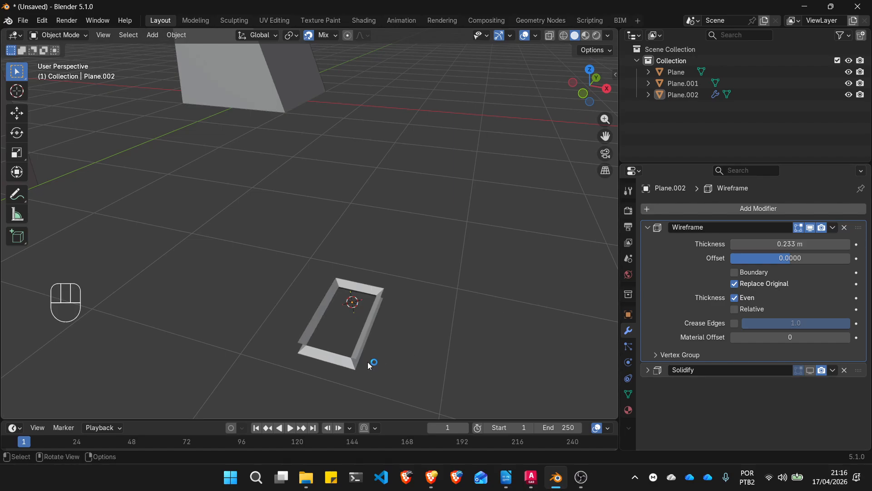
middle_drag(367, 362, 331, 317)
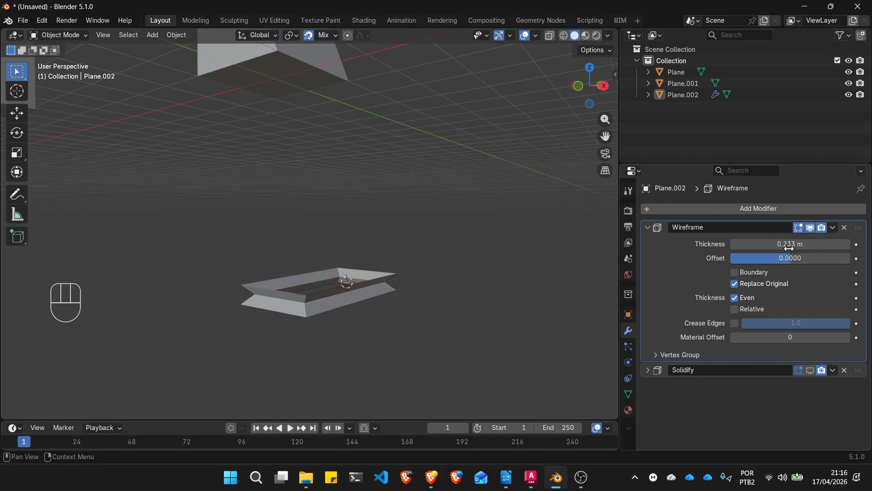
Reduce the Wireframe thickness to about 0.14 m and re-enable the Solidify modifier's viewport display
drag(774, 245, 756, 244)
click(649, 375)
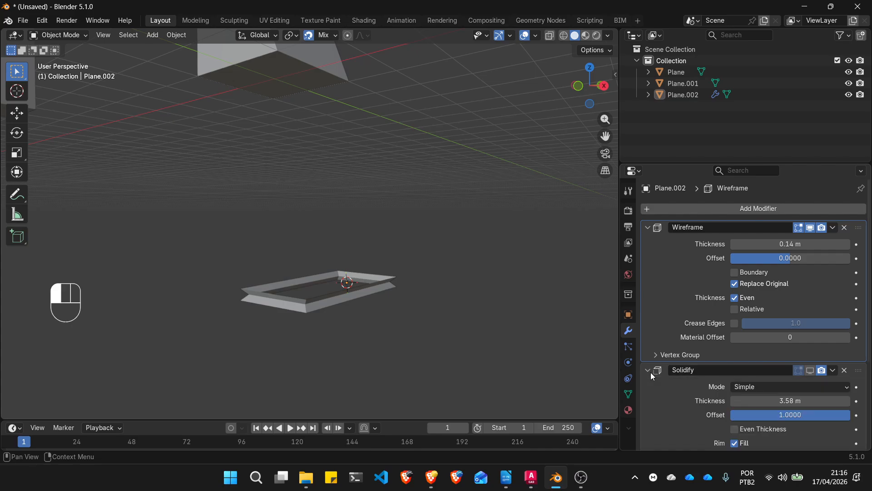
click(811, 370)
scroll(483, 296, down, 5)
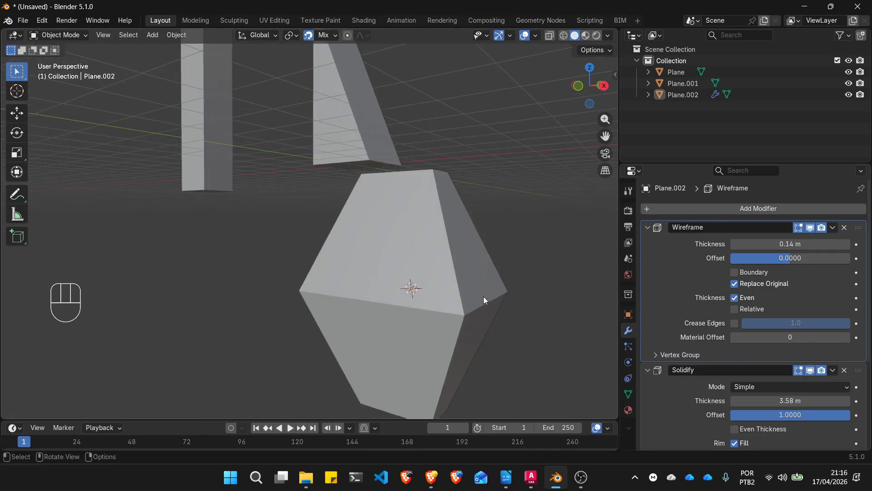
scroll(467, 275, up, 1)
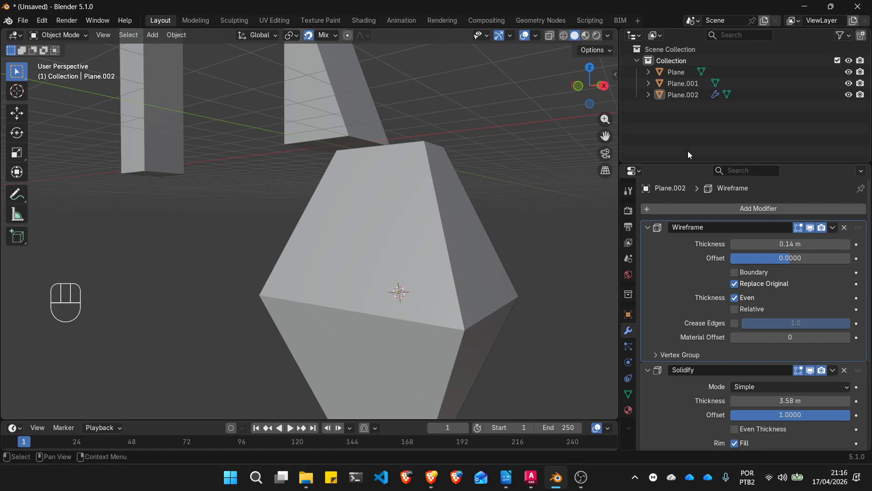
Enlarge the Outliner by lowering its border with the Properties editor
drag(633, 164, 633, 201)
scroll(376, 225, down, 1)
scroll(376, 225, down, 3)
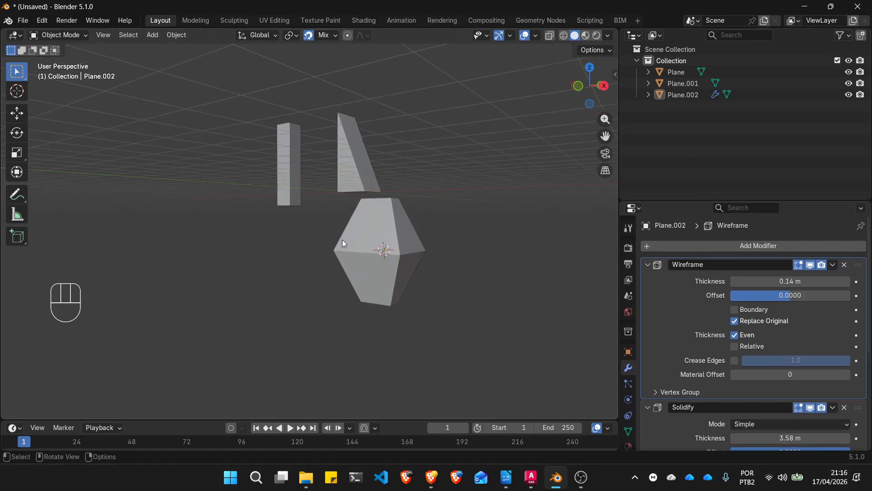
Select Plane.001, Plane and Plane.002 together and delete them from the scene
middle_drag(342, 239, 320, 182)
click(287, 182)
scroll(287, 182, down, 3)
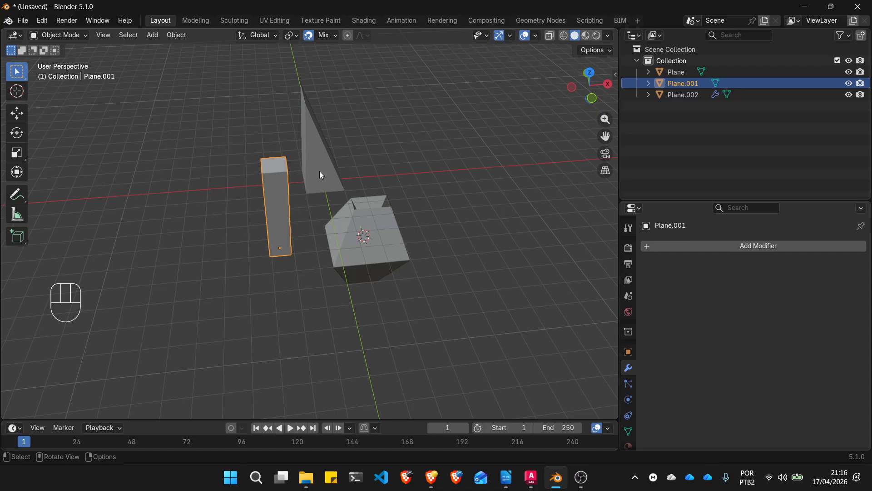
shift+click(322, 166)
shift+click(368, 225)
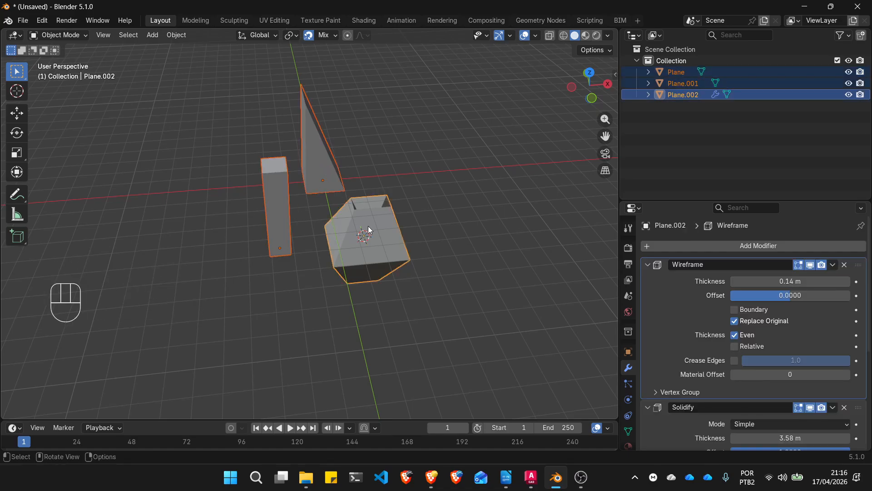
key(Delete)
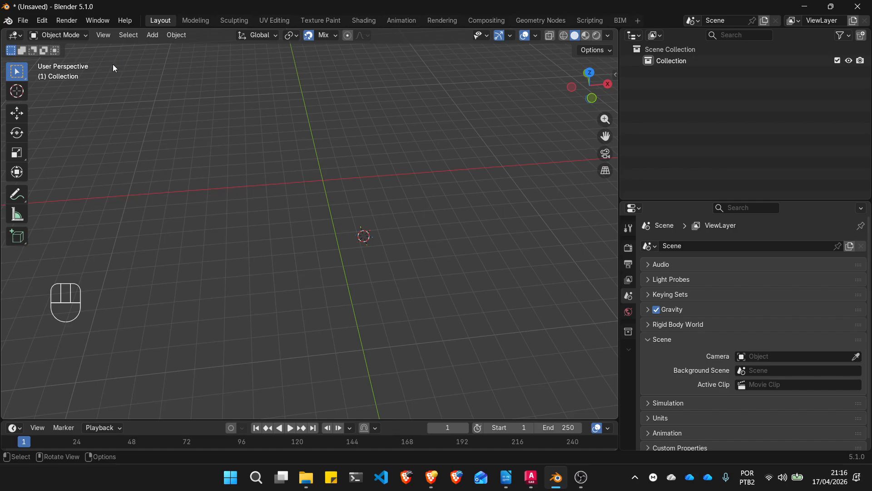
Search the available extensions for EXTRA, install the Extra Mesh Objects add-on and close the preferences
click(41, 21)
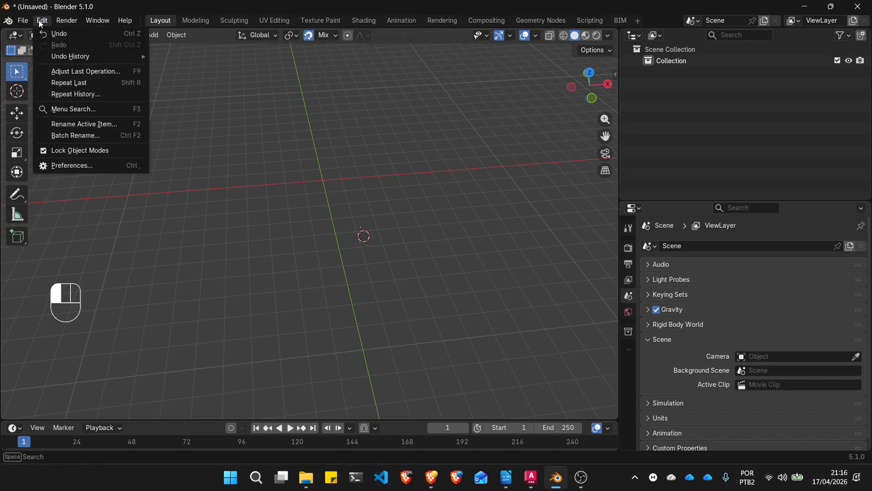
click(83, 164)
click(252, 28)
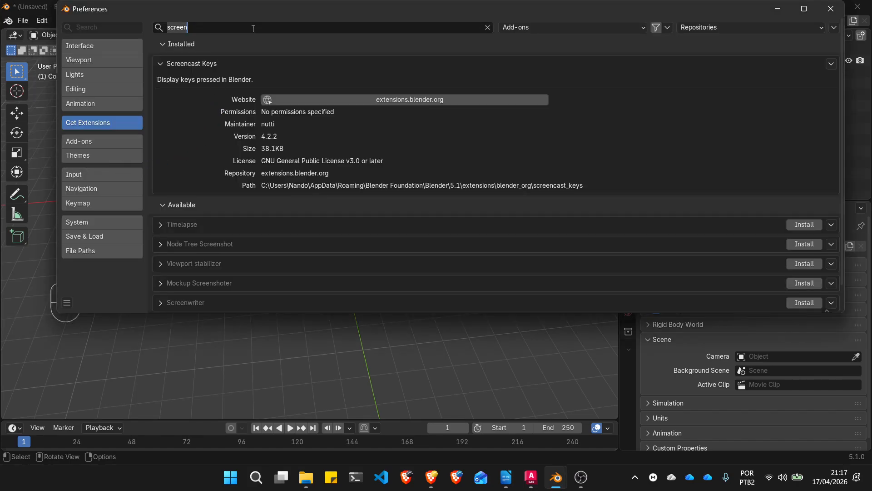
text(EXTRA)
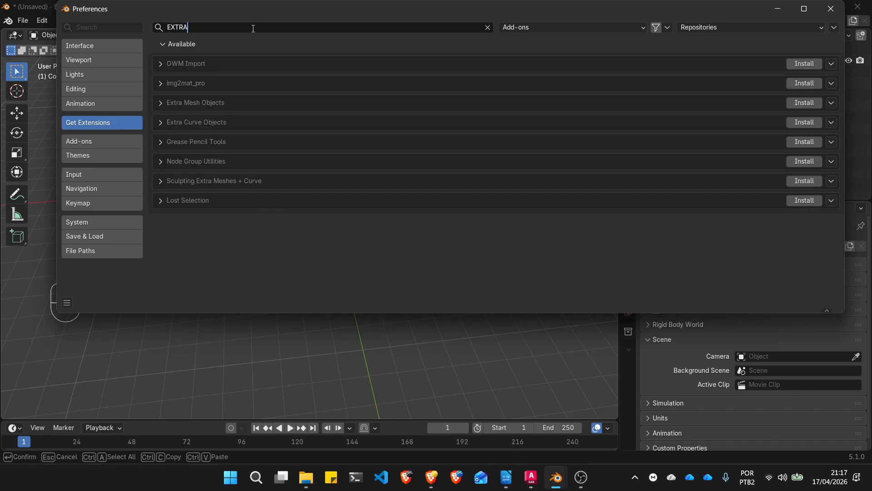
click(160, 103)
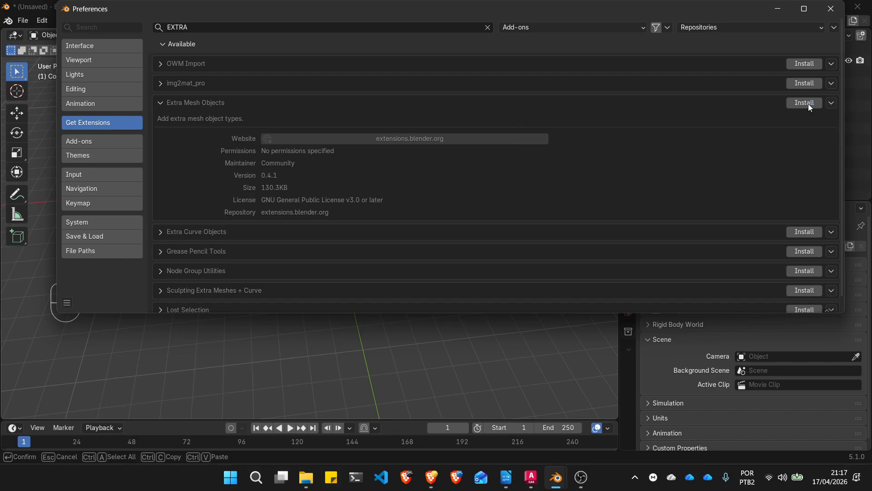
click(831, 9)
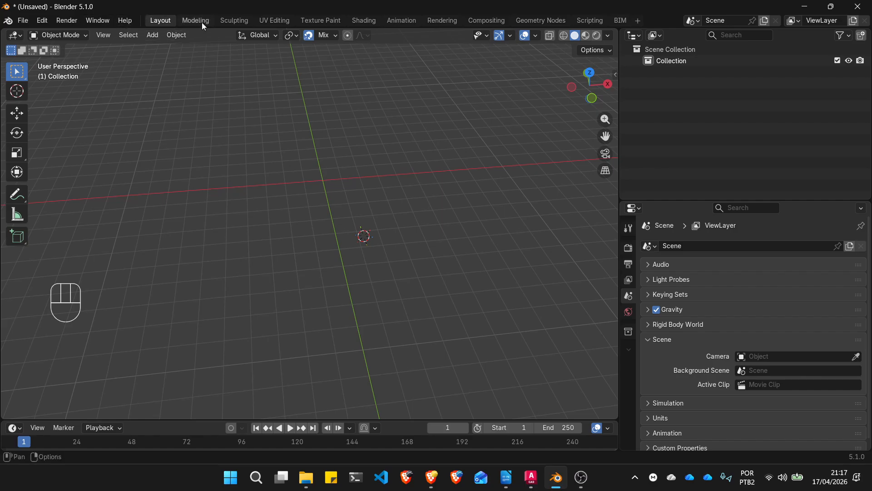
Reopen the preferences to check the installation status of Extra Mesh Objects, collapse its details and close the window
click(153, 35)
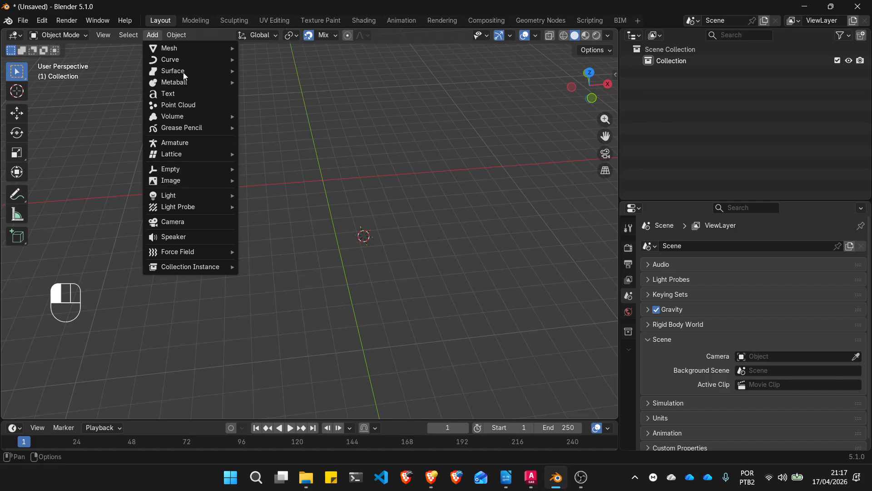
click(50, 20)
click(44, 21)
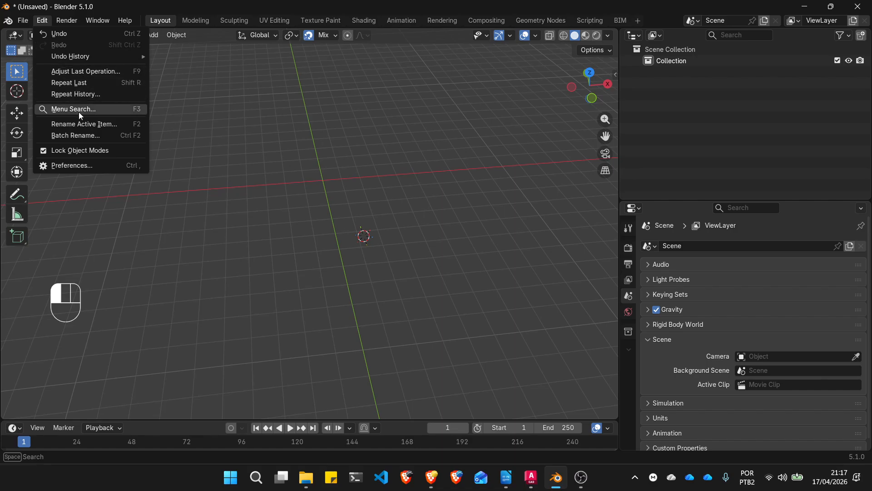
click(67, 21)
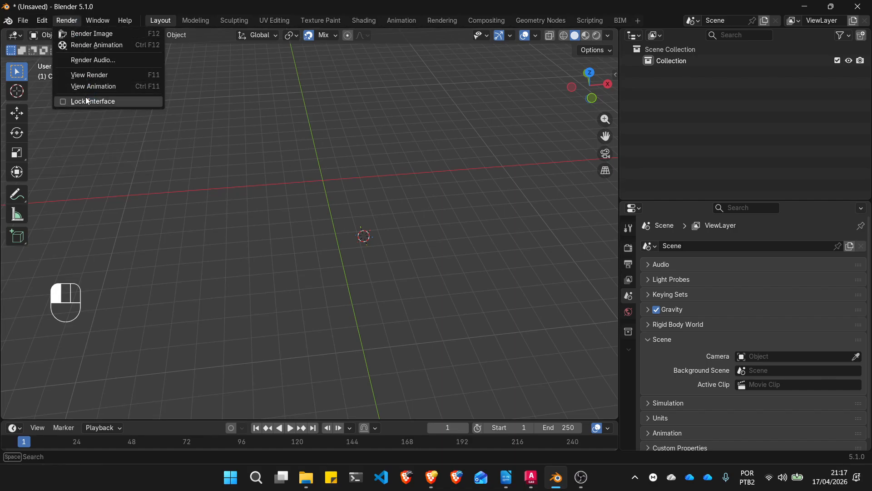
mouse_move(43, 21)
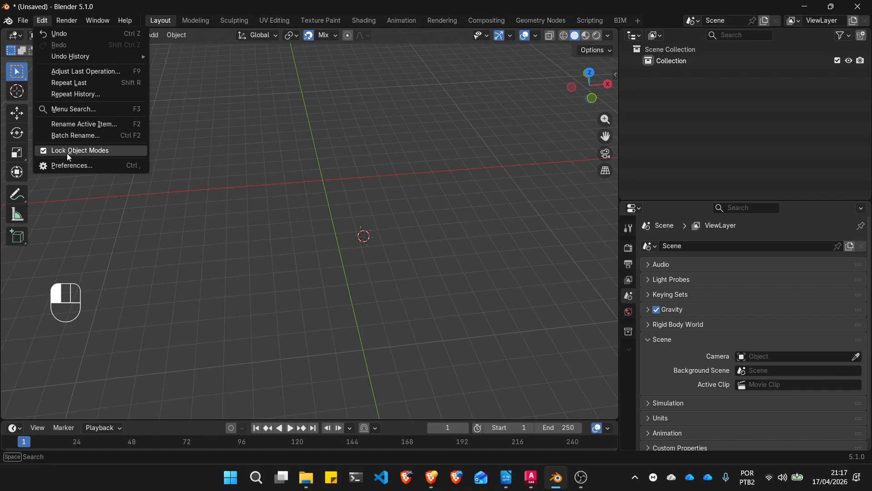
click(74, 165)
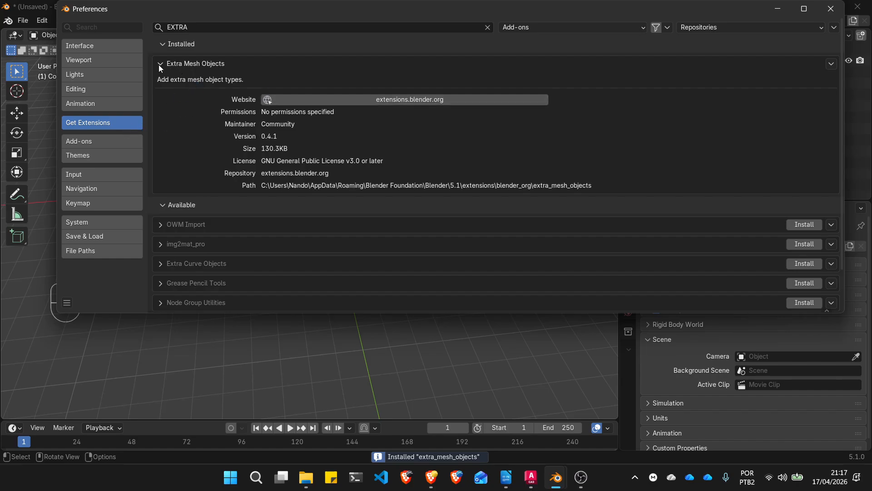
click(160, 64)
click(830, 8)
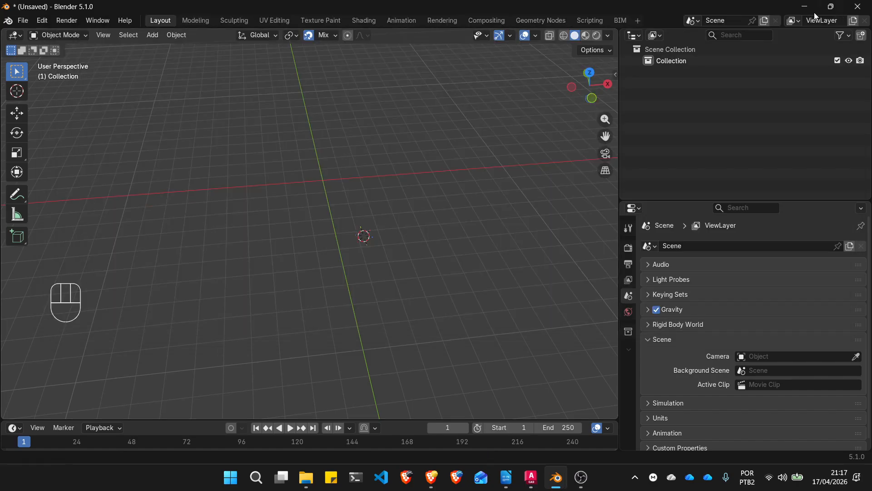
Look through the extra mesh types and add a Single Vert object at the 3D cursor
click(152, 35)
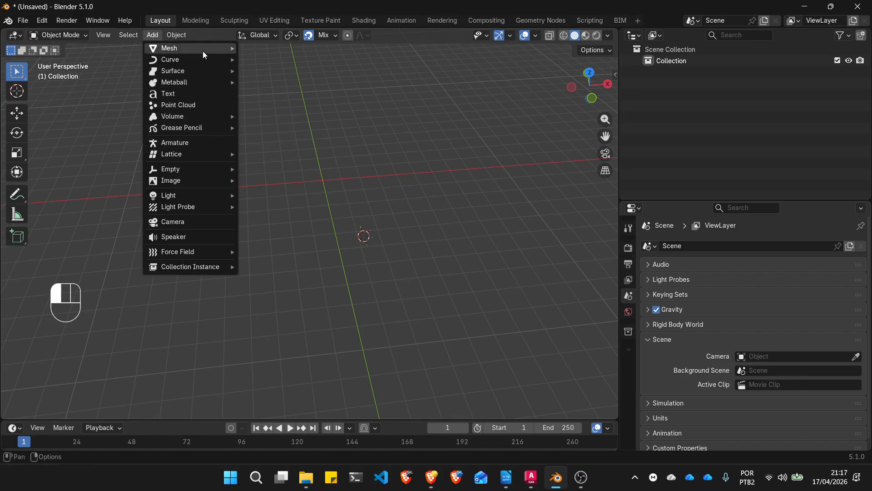
mouse_move(206, 48)
mouse_move(297, 250)
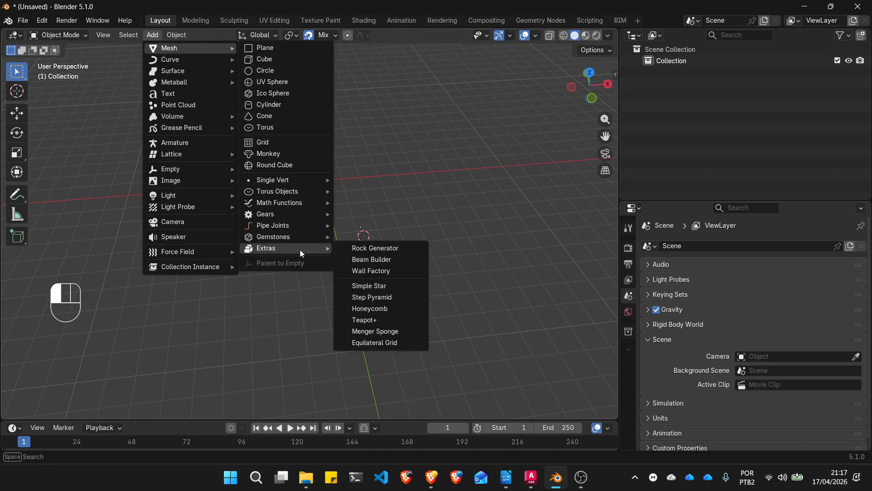
mouse_move(294, 178)
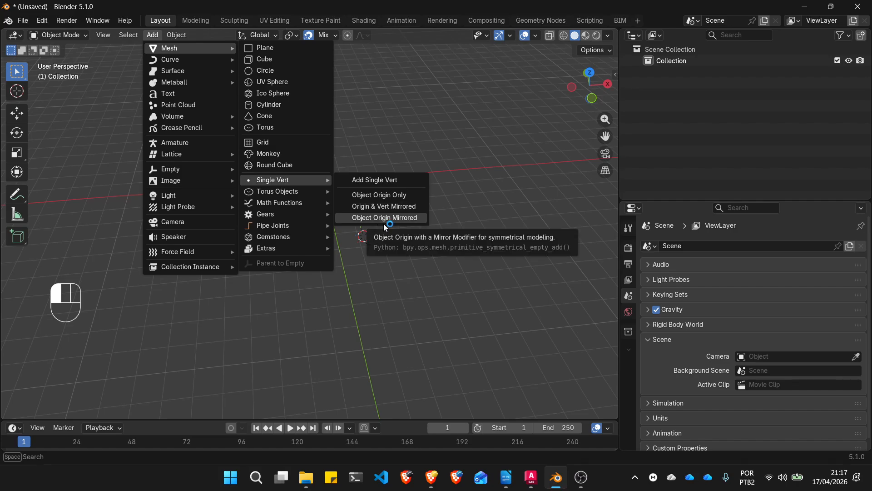
click(382, 181)
scroll(364, 241, up, 5)
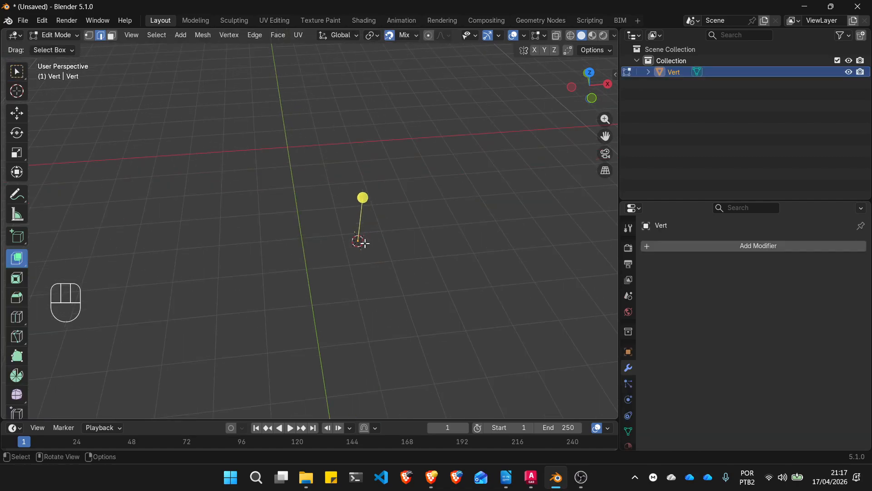
scroll(361, 243, down, 1)
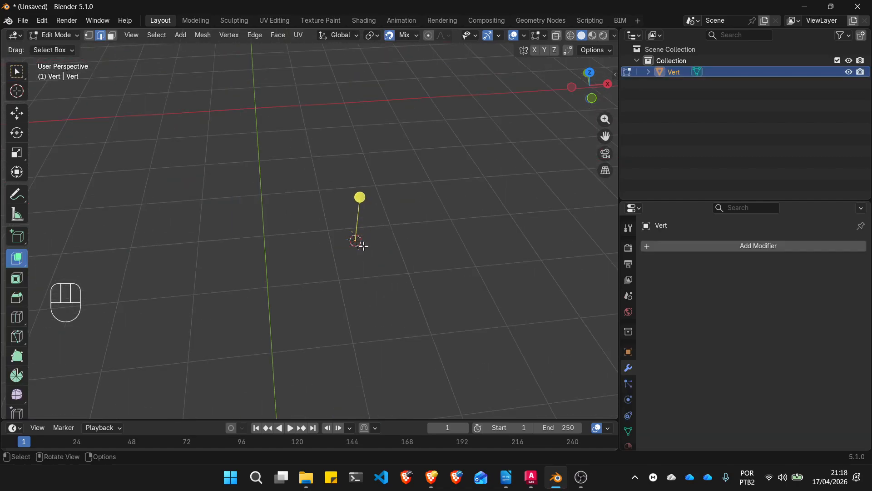
Undo the addition of the single vertex and the deletion of the three plane objects
key(ctrl+z)
key(ctrl+z)
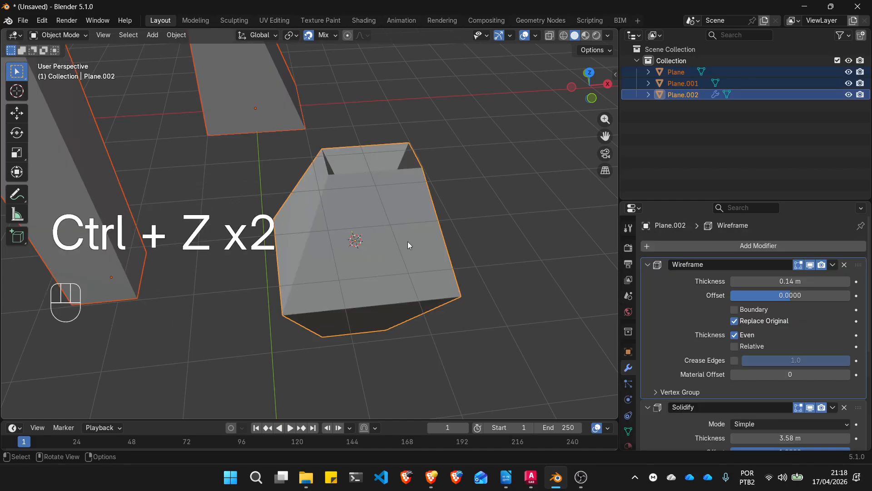
scroll(408, 241, down, 4)
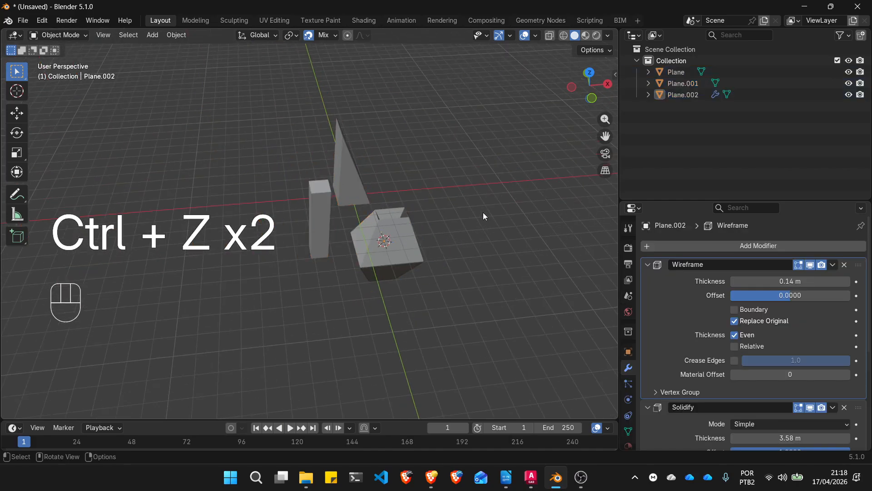
Delete all three plane objects to leave the collection empty
click(387, 230)
shift+click(330, 200)
shift+click(340, 181)
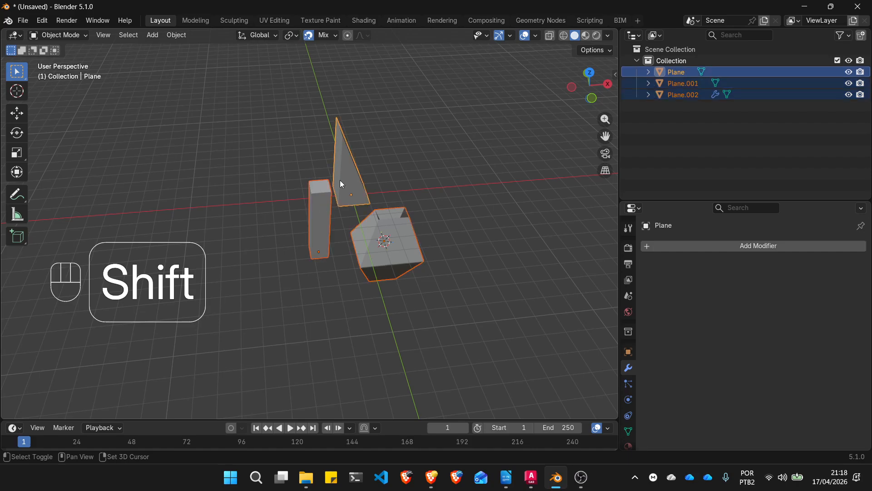
key(Delete)
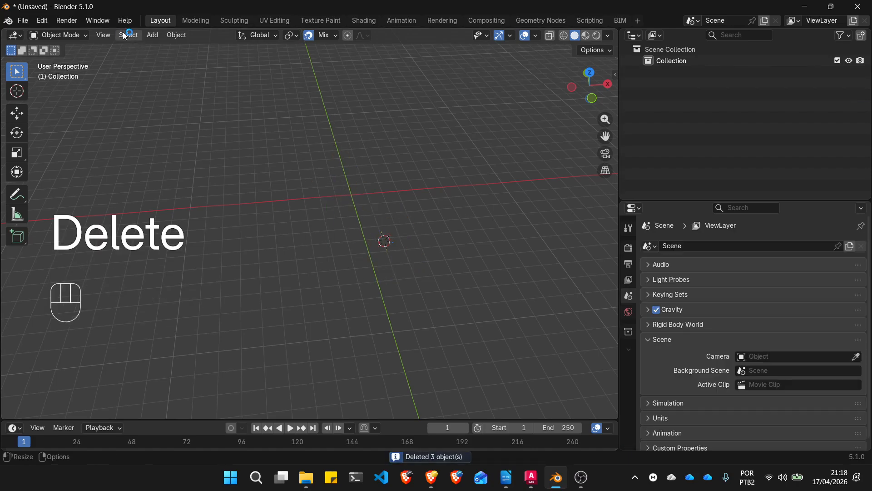
Add a Single Vert mesh object at the 3D cursor in the empty collection
click(152, 35)
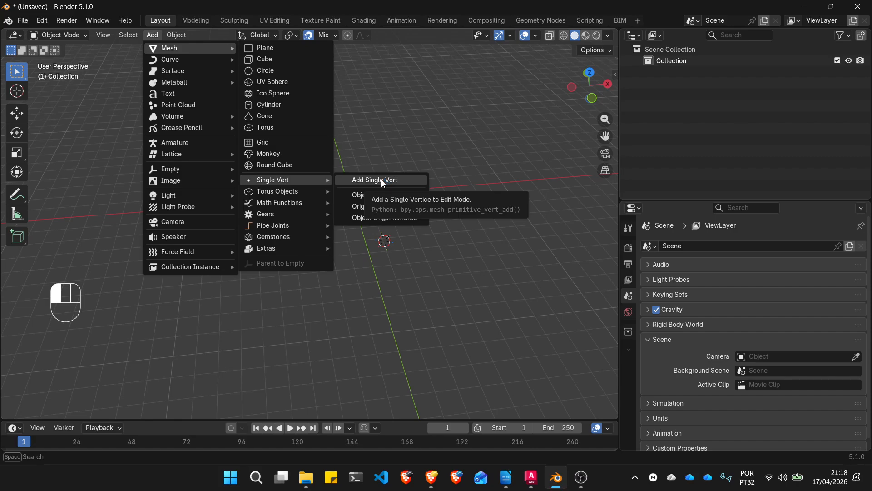
click(382, 181)
scroll(390, 229, up, 14)
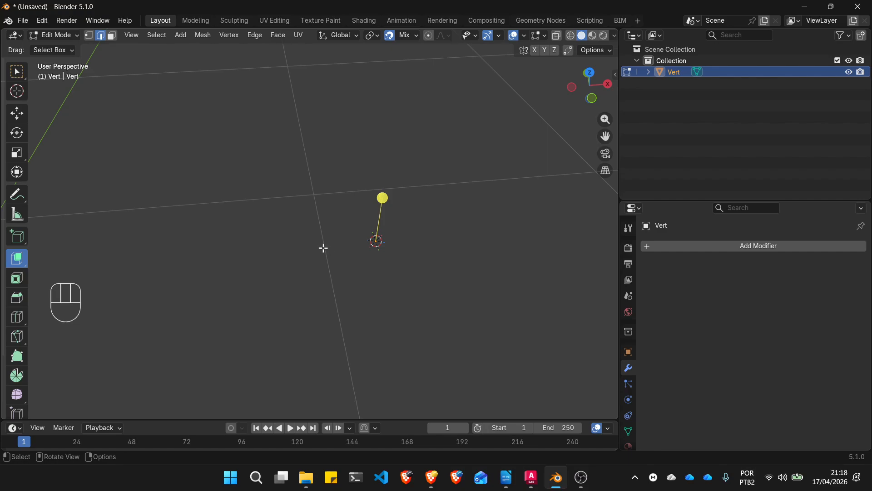
Activate the Select Box tool and place the 3D cursor a short distance away from the single vertex
click(17, 71)
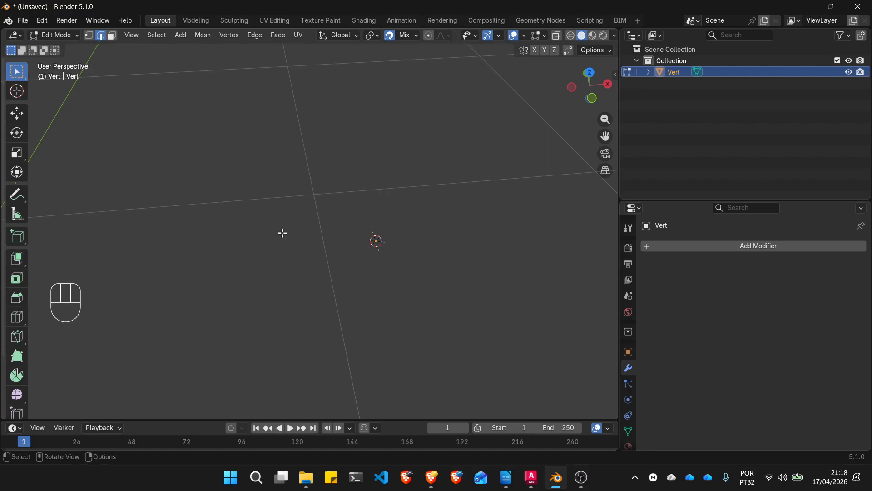
shift+right_click(474, 228)
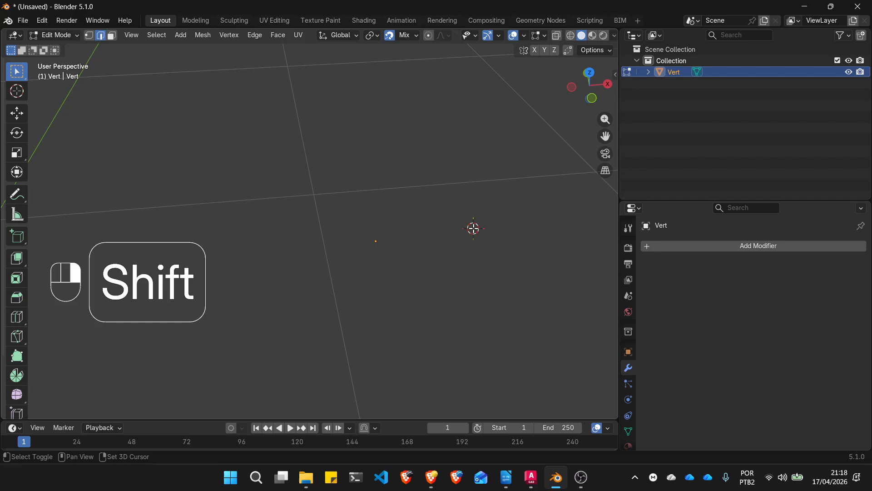
key(ctrl+1)
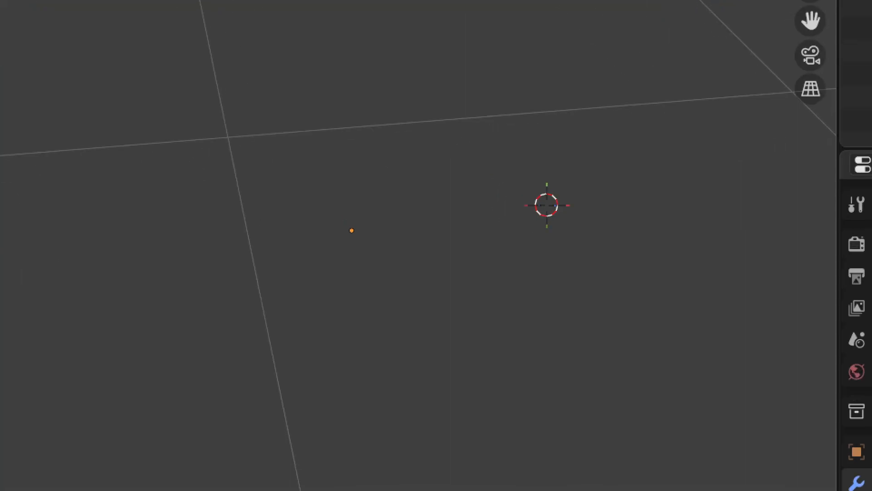
click(380, 240)
drag(379, 235, 427, 244)
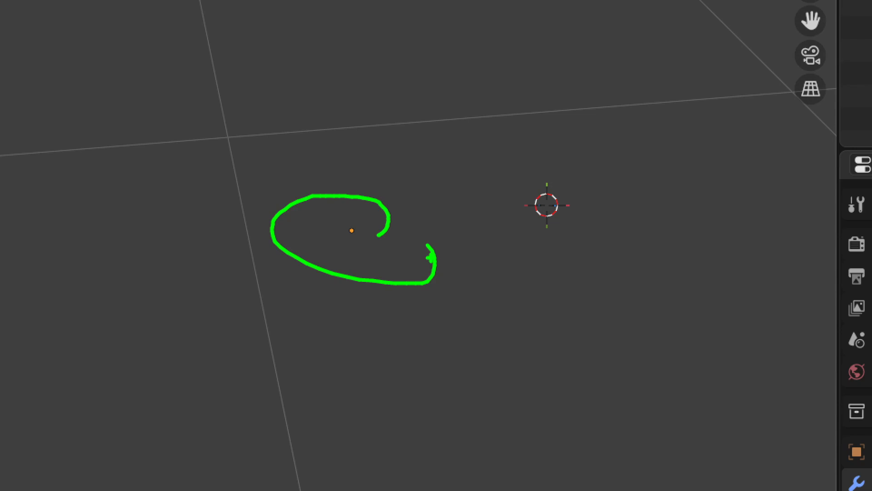
key(Escape)
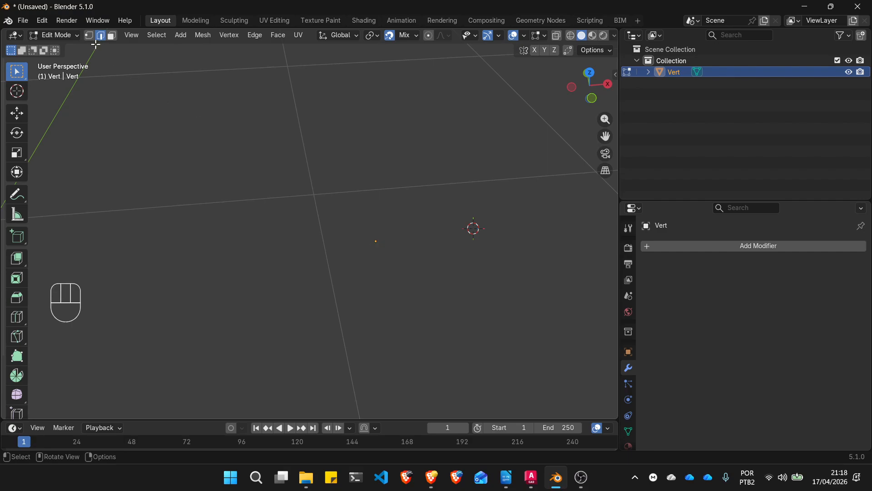
Try selecting the lone vertex in vertex select mode, and undo the selection and the mode change
key(1)
click(375, 242)
drag(333, 211, 360, 229)
key(ctrl+z)
key(ctrl+z)
key(ctrl+z)
key(ctrl+z)
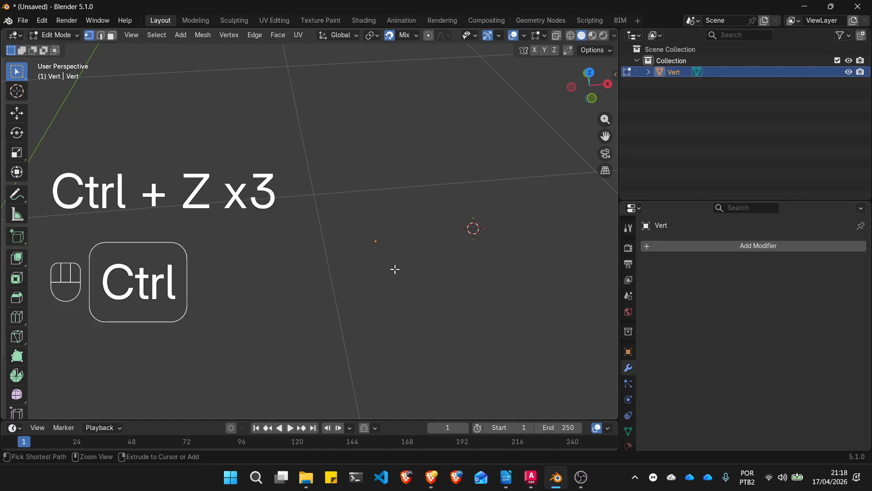
key(Escape)
key(Escape)
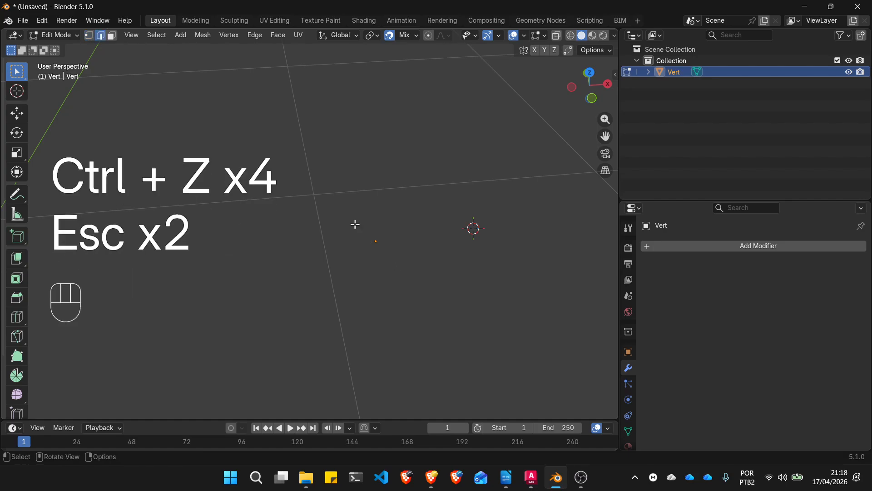
Select the whole mesh and try to extrude from it while edge select mode is active
key(a)
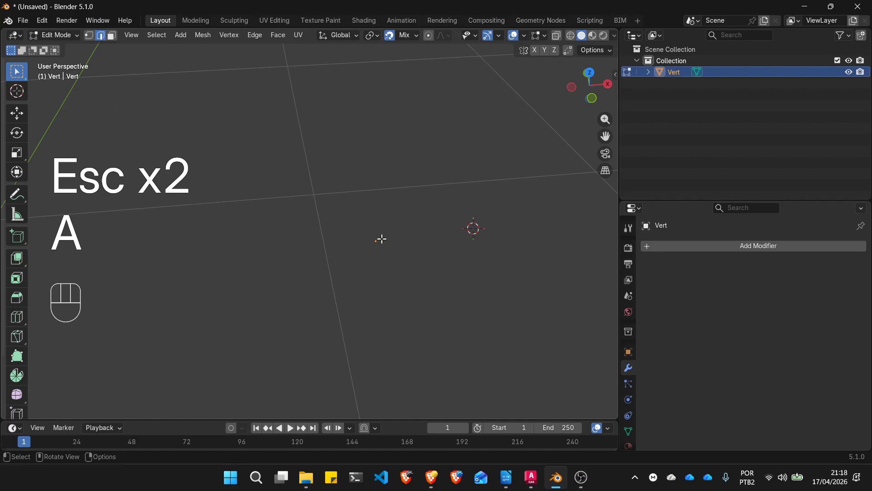
key(a)
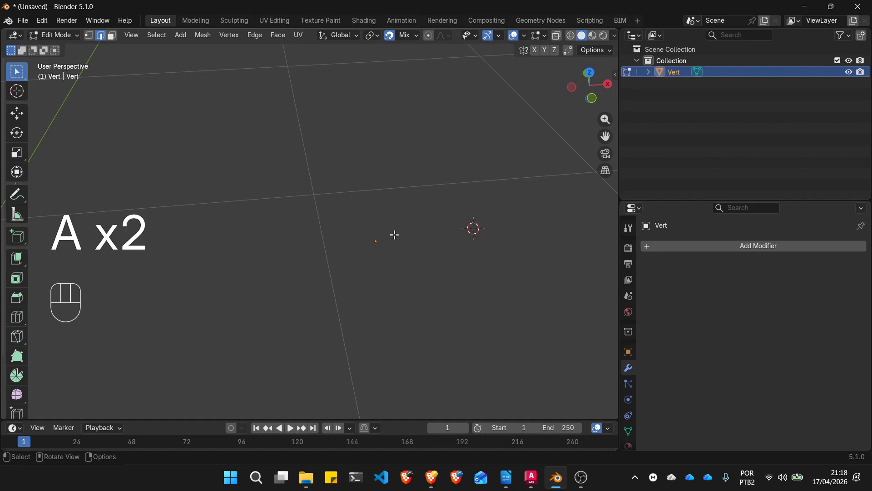
key(e)
key(Escape)
scroll(429, 241, down, 3)
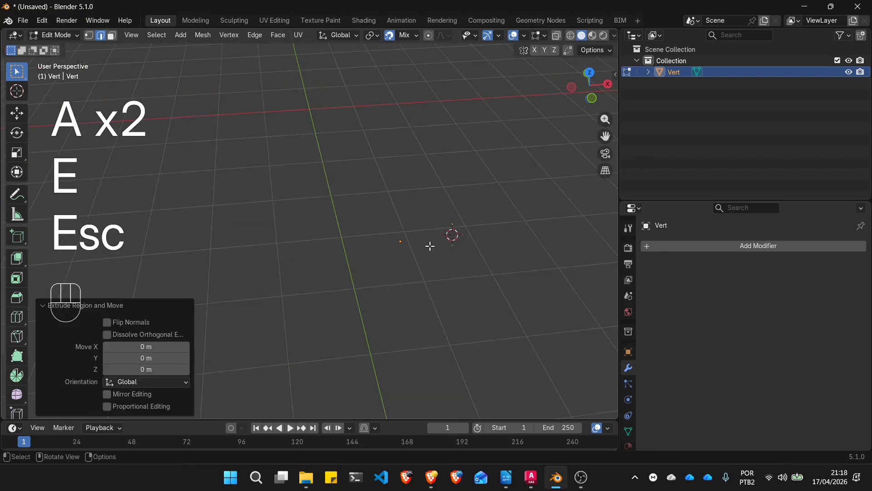
Undo the extrusion attempt, the single vertex and the deletion of the three plane objects
key(ctrl+z)
key(ctrl+z)
key(ctrl+z)
key(Escape)
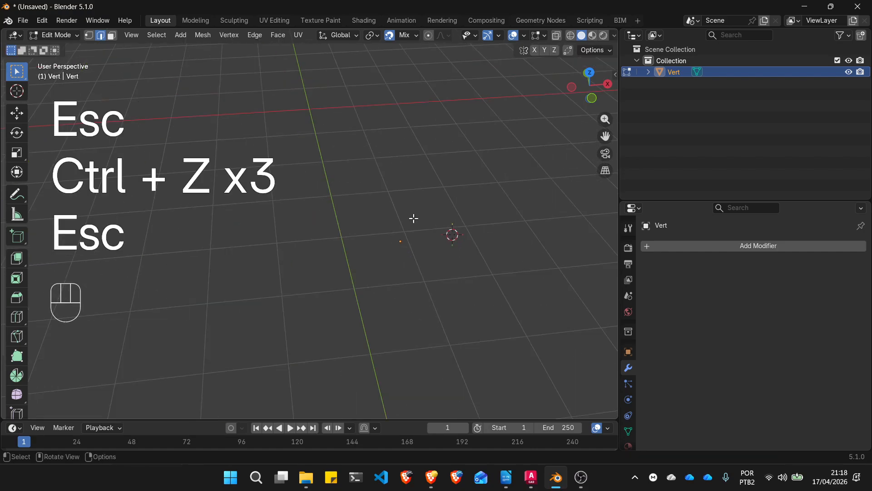
key(Escape)
key(ctrl+z)
key(ctrl+z)
key(ctrl+z)
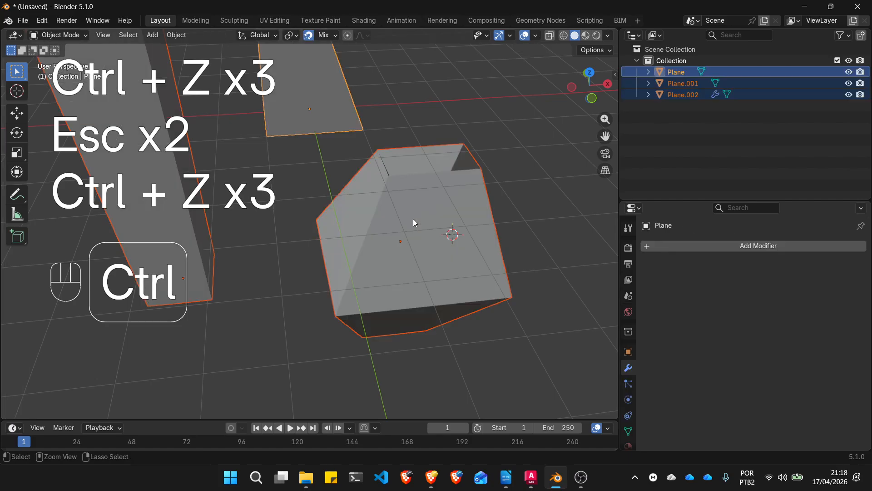
Box-select the three restored plane objects and delete them
scroll(318, 225, down, 6)
click(434, 278)
drag(432, 277, 245, 146)
key(Delete)
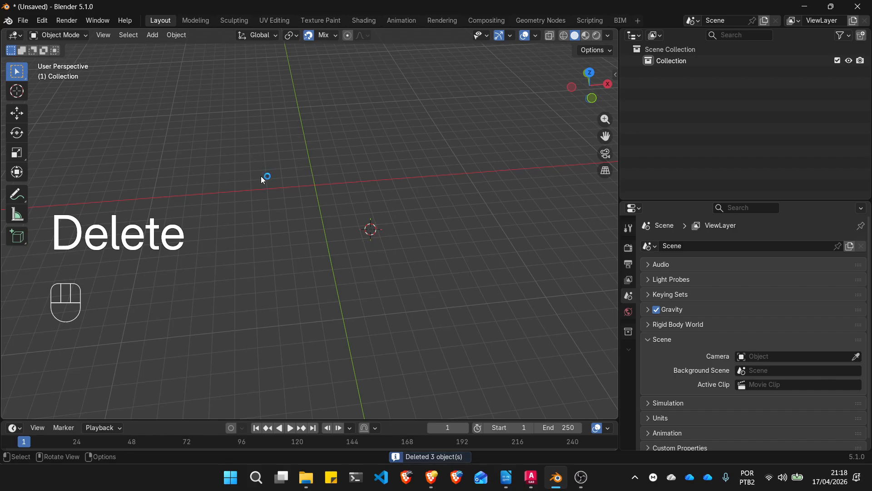
Add a new Single Vert object at the relocated 3D cursor
key(shift+a)
mouse_move(261, 176)
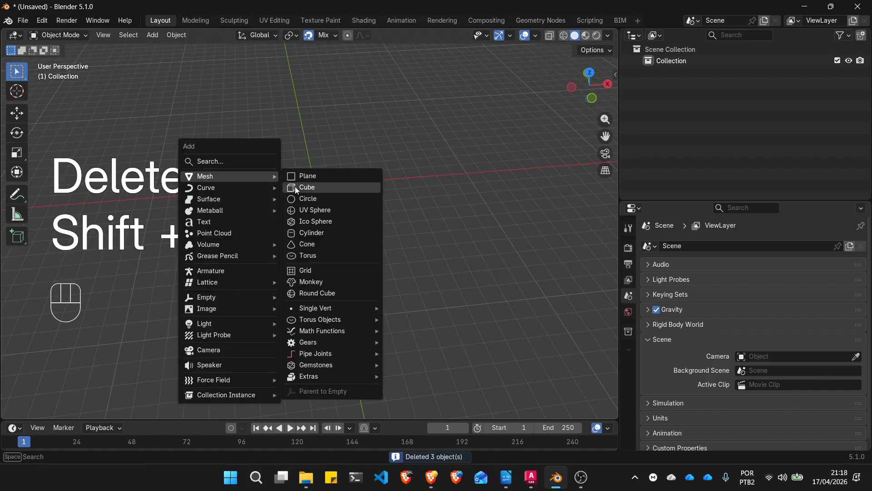
mouse_move(321, 368)
mouse_move(345, 309)
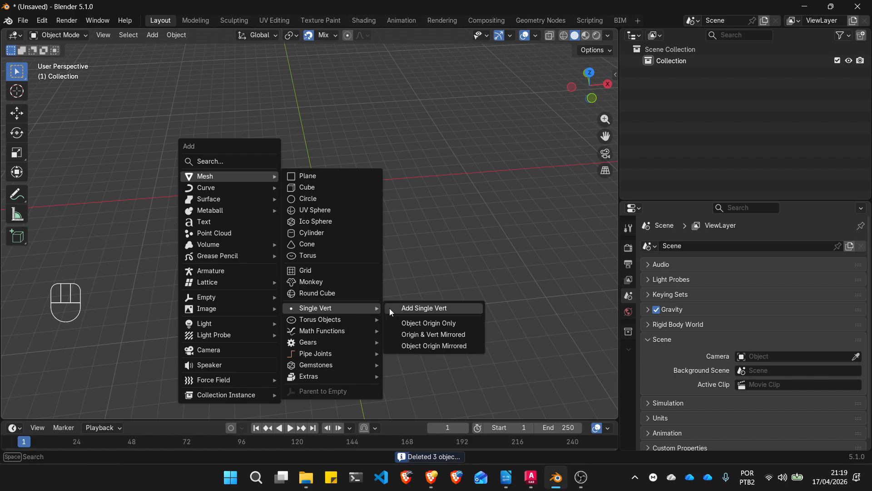
click(402, 307)
scroll(365, 223, up, 5)
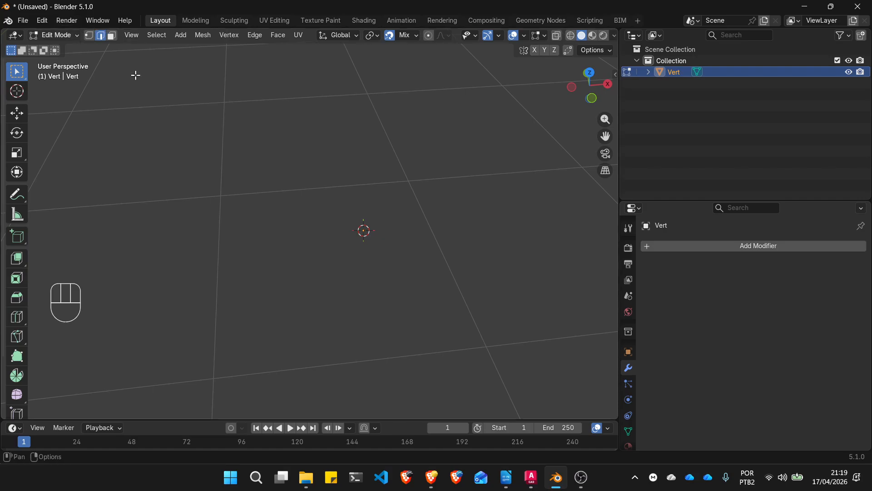
Extrude the vertex freehand by about 0.77 m in X, 0.18 m in Y and 0.29 m in Z
key(e)
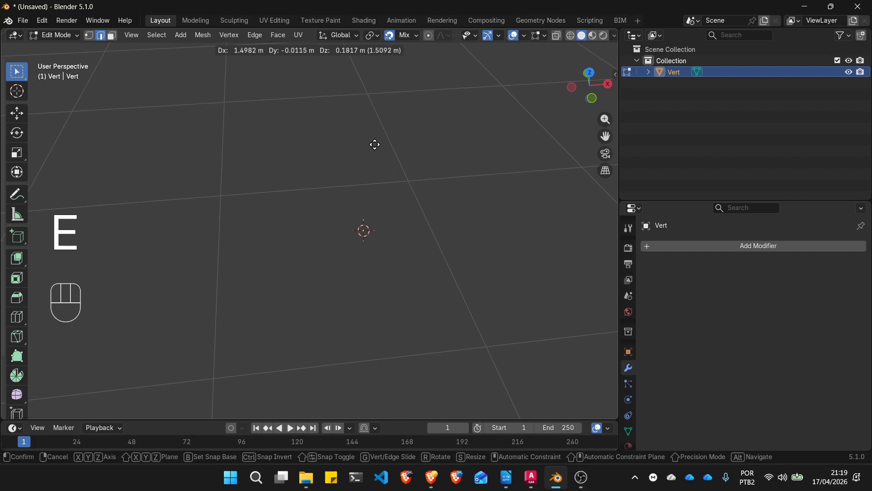
click(269, 171)
click(284, 177)
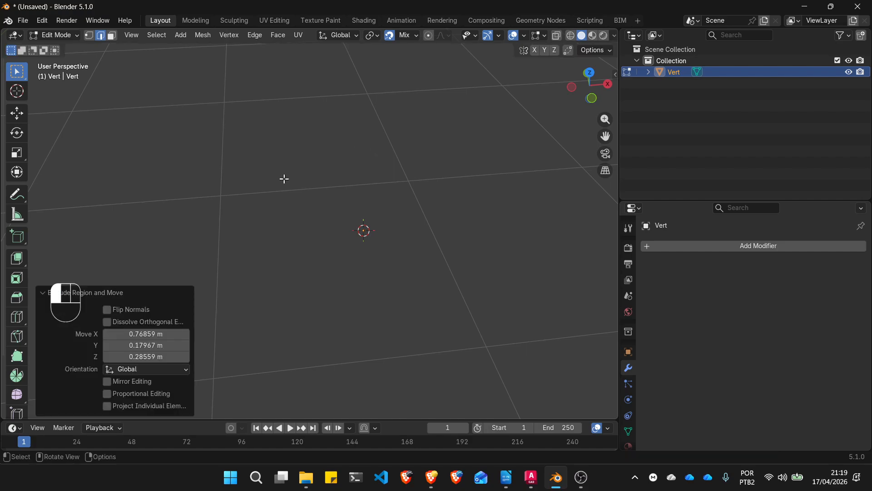
Inspect the extruded mesh in Object Mode, and return to Edit Mode with vertex select active
scroll(363, 232, down, 5)
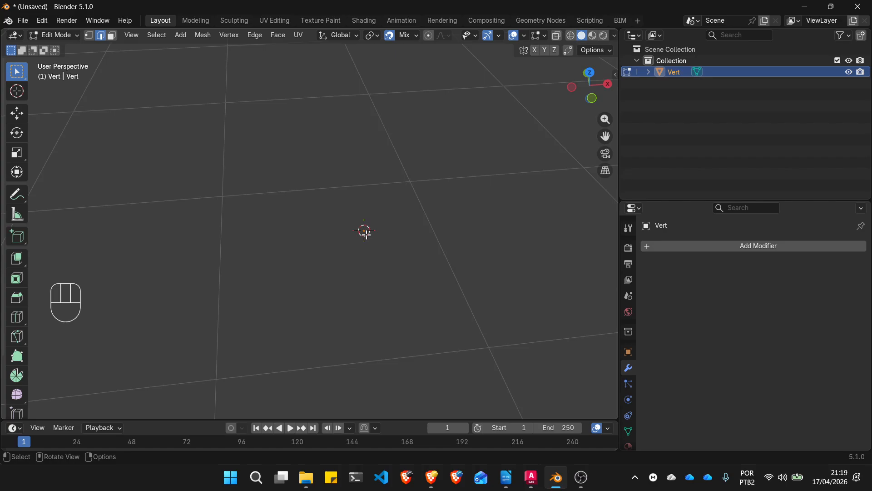
key(Tab)
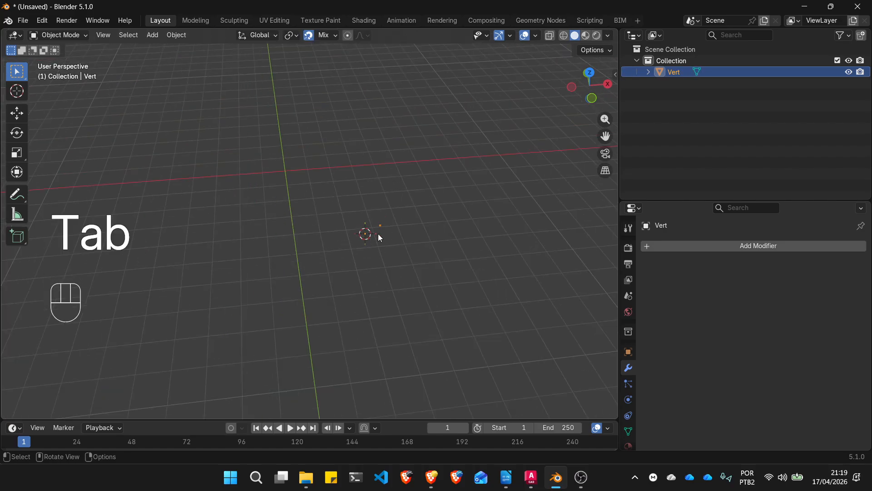
scroll(383, 230, up, 6)
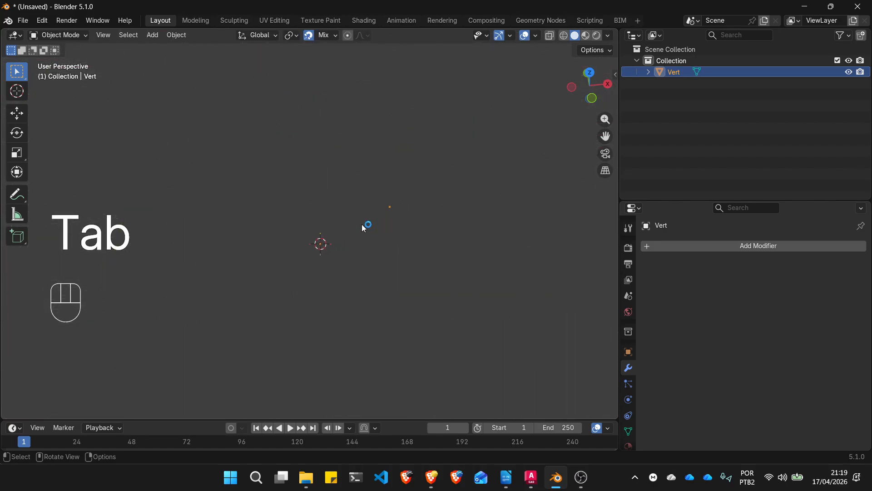
scroll(367, 244, down, 1)
key(Tab)
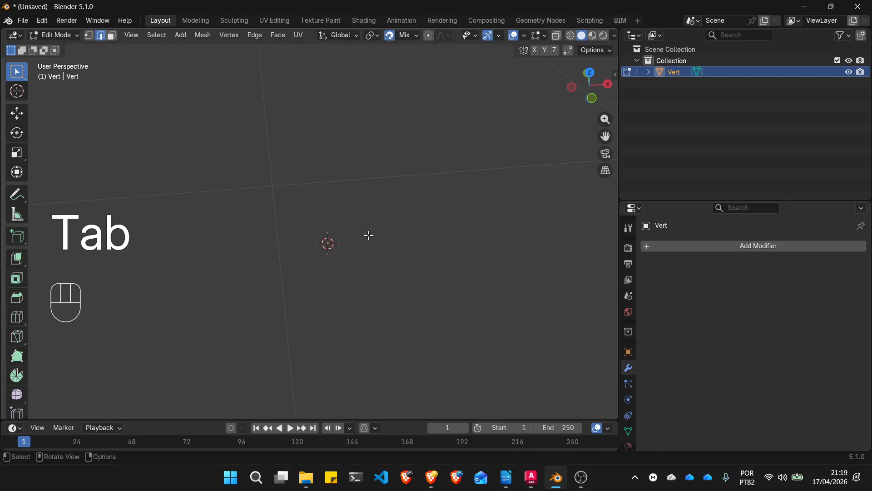
click(89, 35)
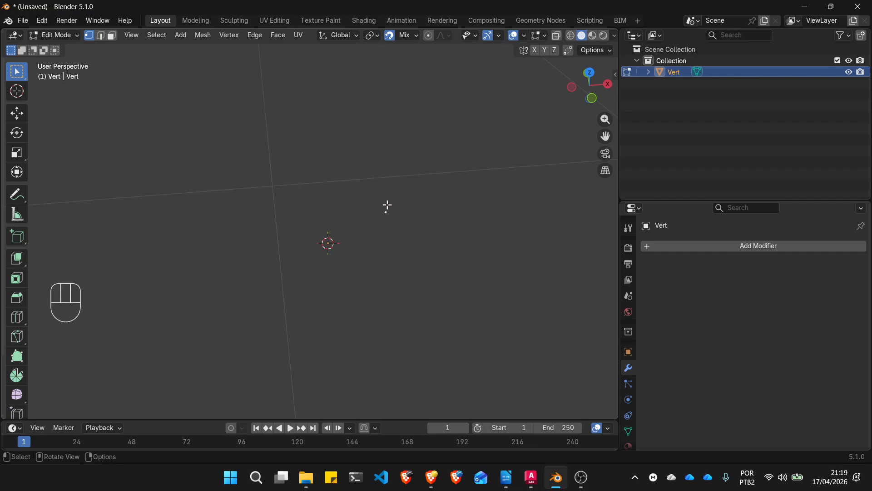
Undo the extrusion and the single vertex back to before the three plane objects were deleted
key(ctrl+z)
key(ctrl+z)
key(ctrl+z)
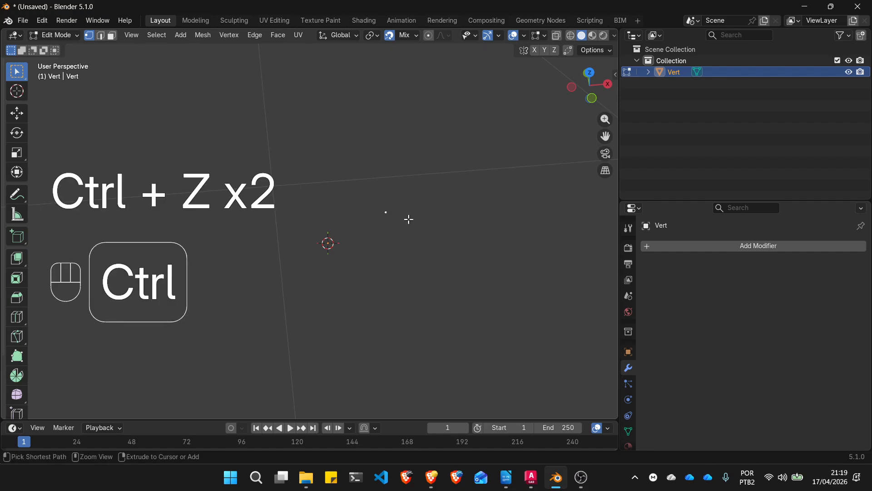
key(Escape)
key(Escape)
key(Escape)
key(ctrl+z)
key(ctrl+z)
key(ctrl+z)
key(ctrl+z)
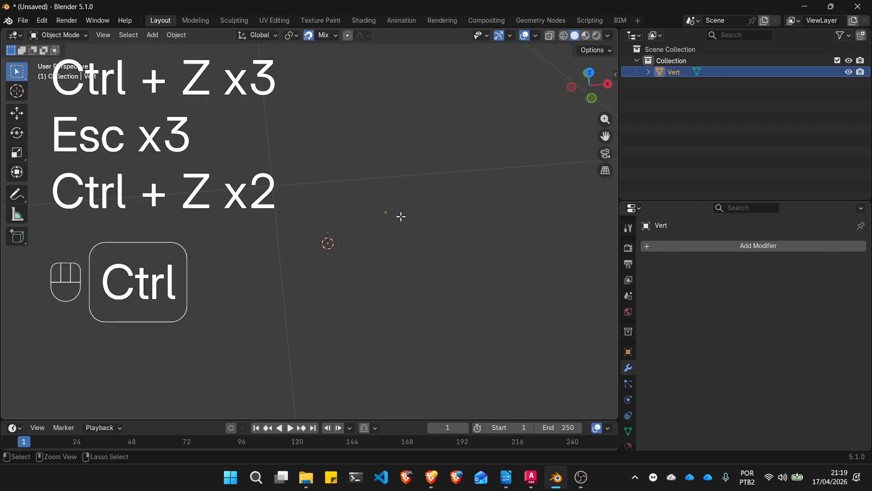
key(ctrl+z)
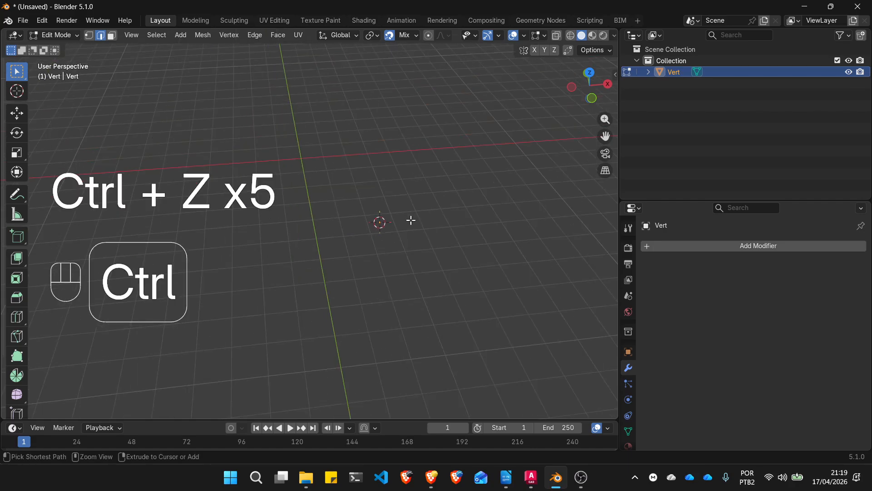
key(ctrl+z)
key(ctrl+z)
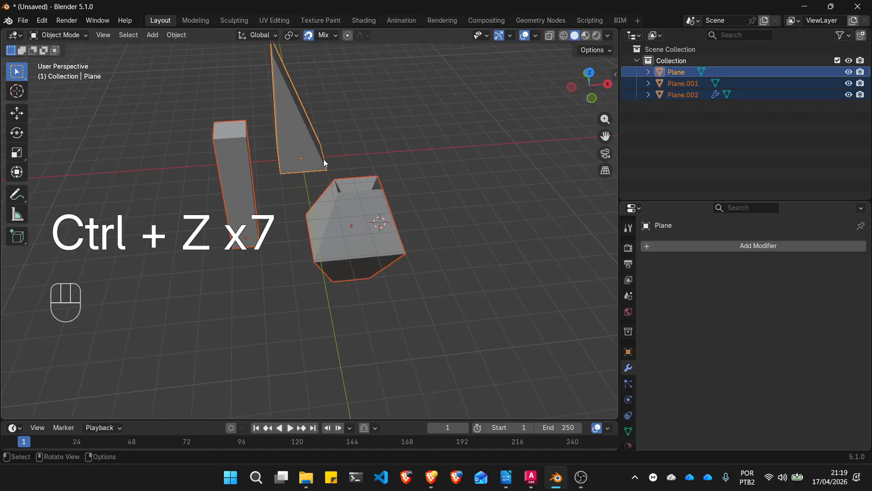
Delete the three plane objects again and add a Single Vert object at the 3D cursor
key(Delete)
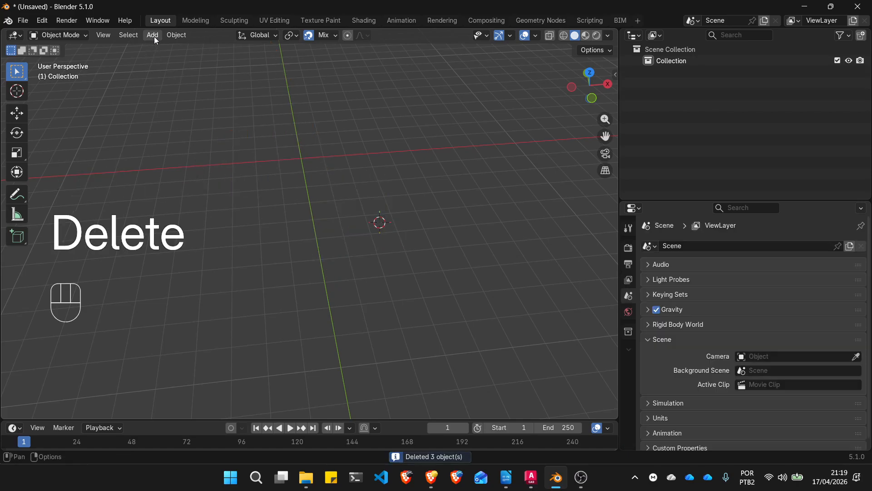
click(153, 35)
mouse_move(168, 49)
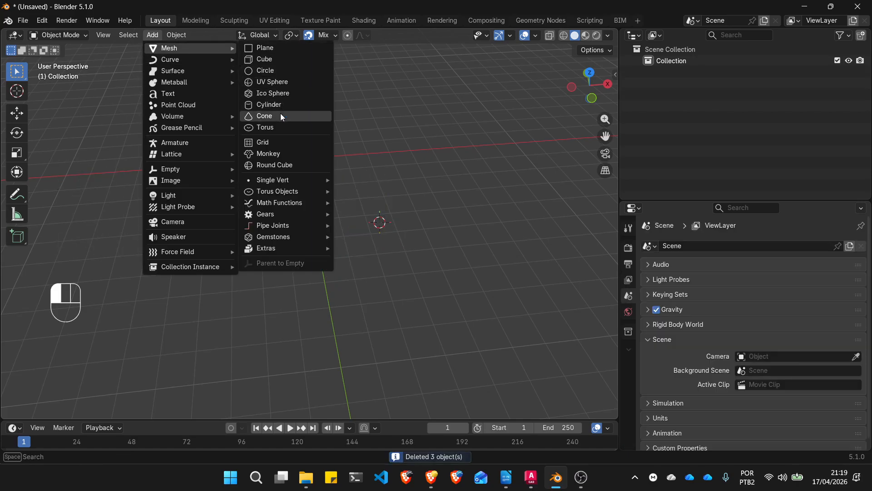
mouse_move(288, 181)
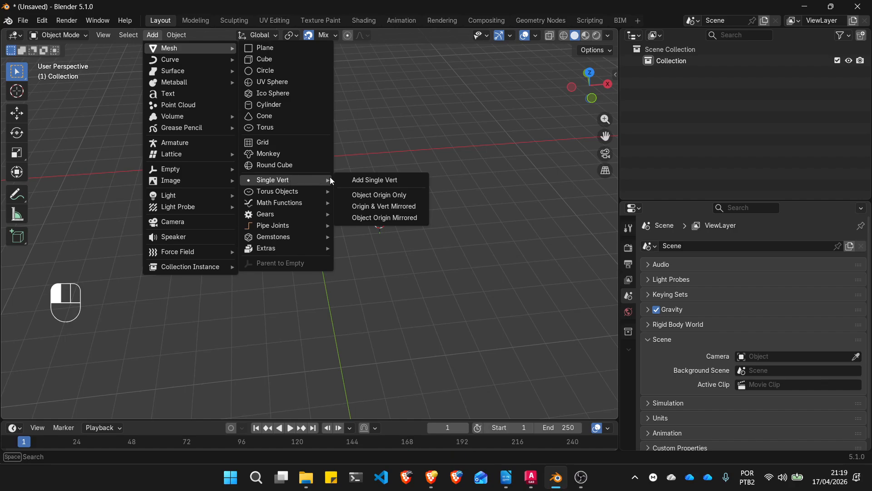
click(370, 180)
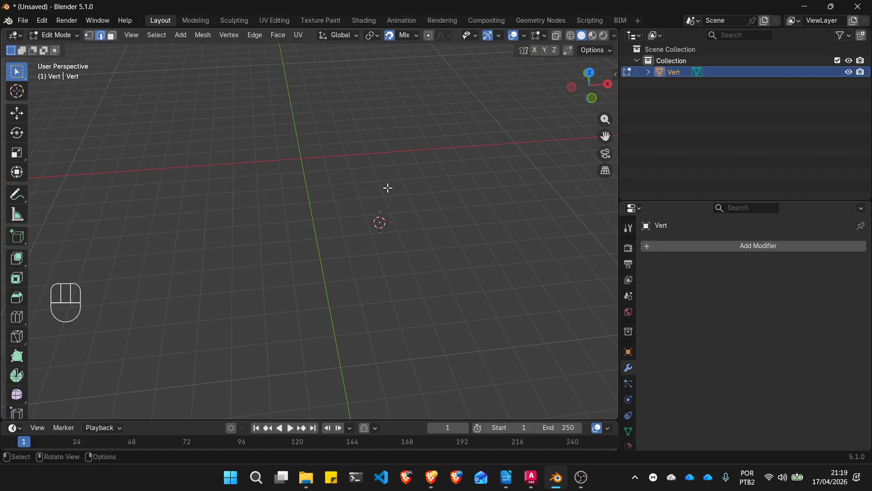
Extrude the single vertex 4.5 m in X and 3 m in Y, with vertex select active
click(90, 37)
key(a)
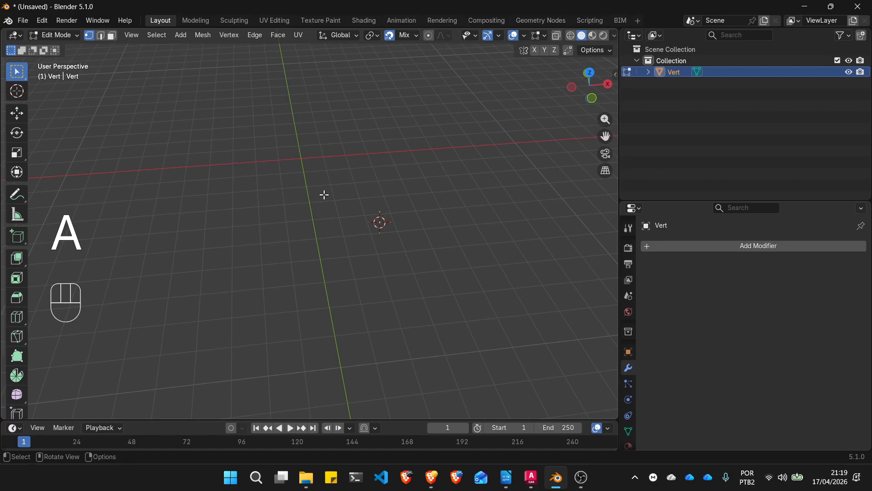
key(e)
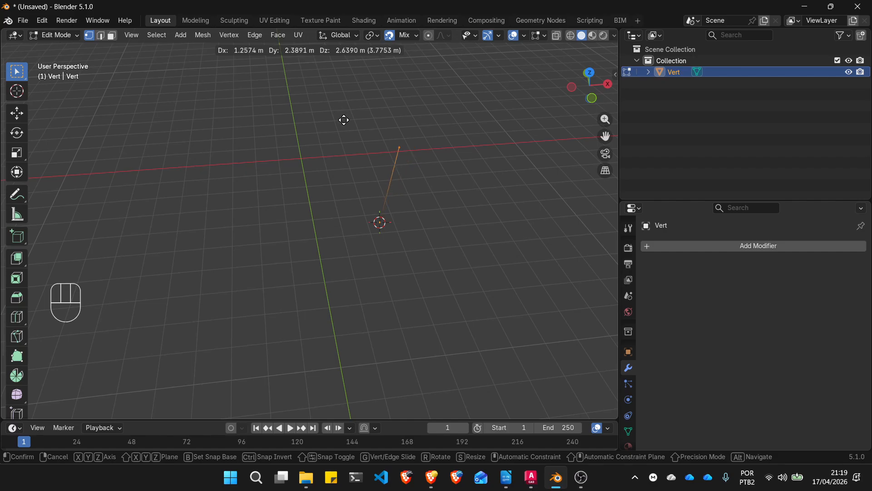
key(ctrl)
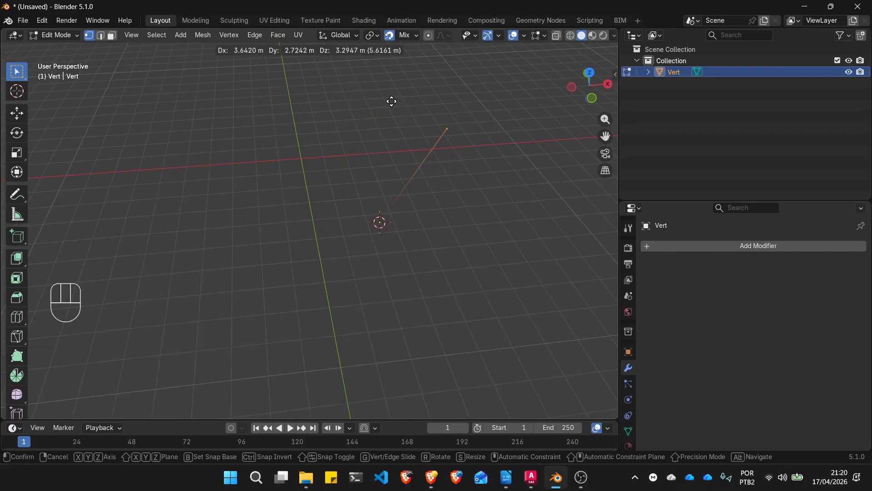
text(4.5)
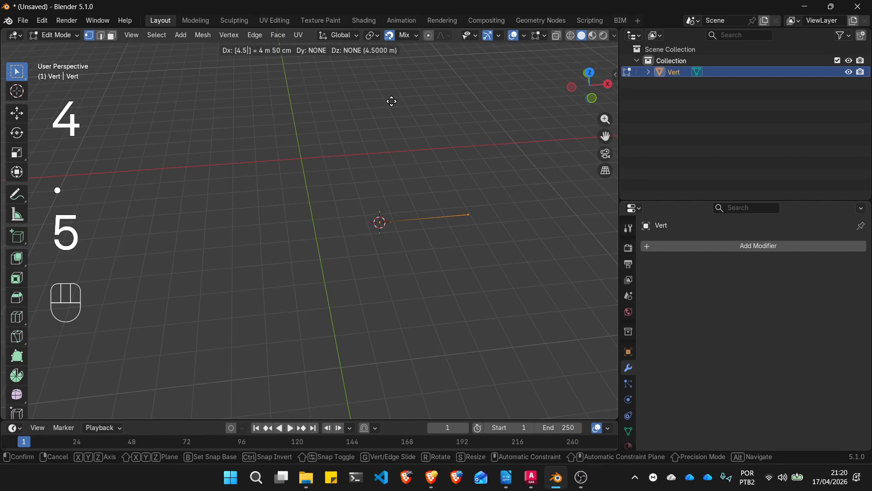
key(Tab)
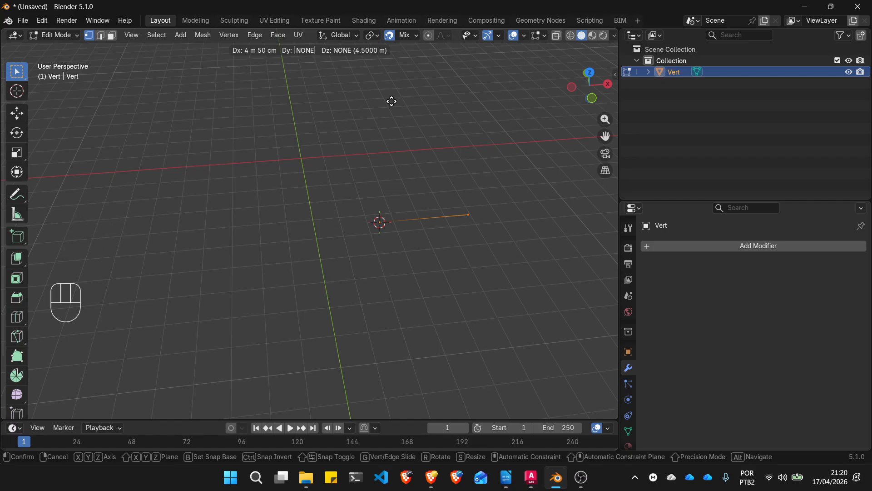
text(3)
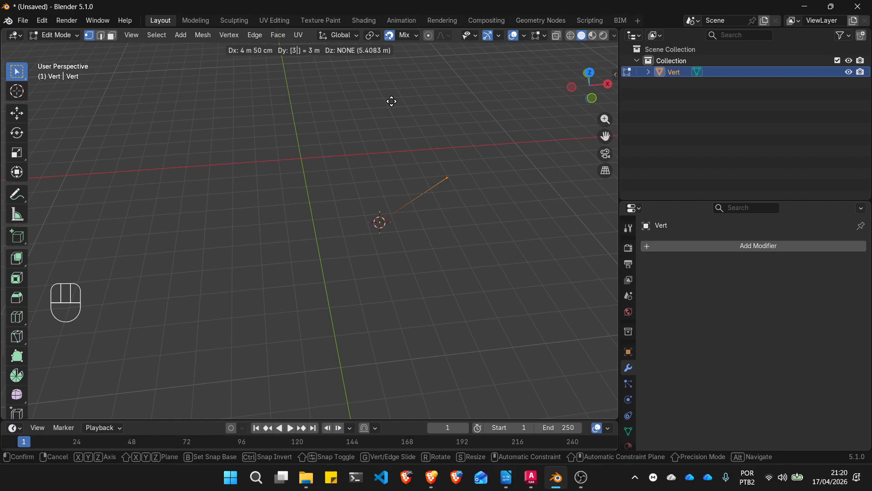
key(Return)
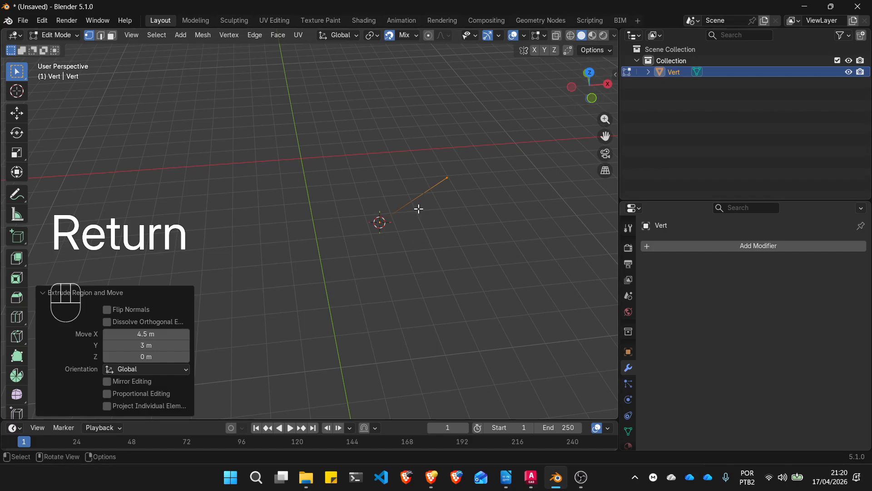
Switch to edge select and select the diagonal edge made by the extrusion
scroll(419, 208, up, 2)
click(96, 38)
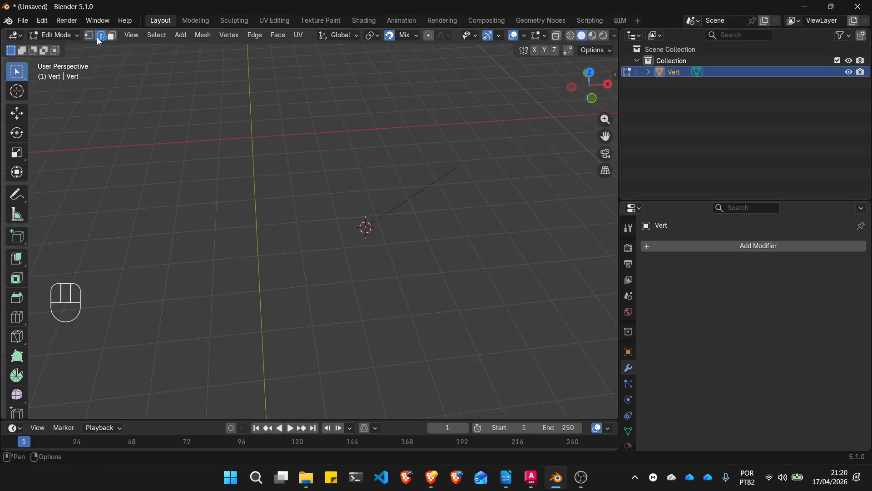
click(412, 198)
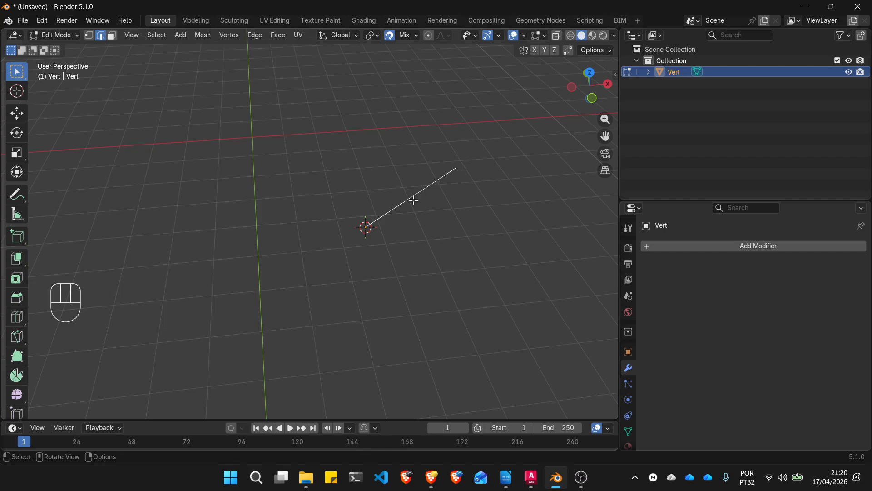
key(ctrl+1)
click(394, 231)
drag(322, 227, 571, 192)
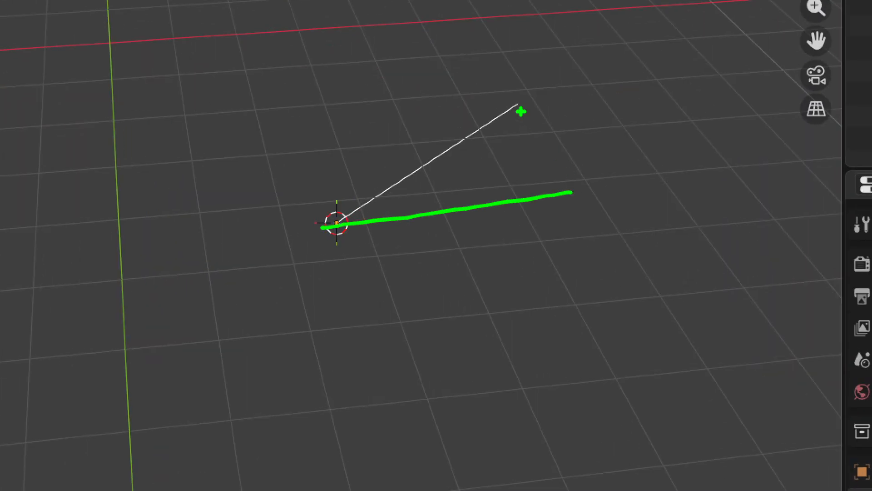
drag(520, 96, 570, 193)
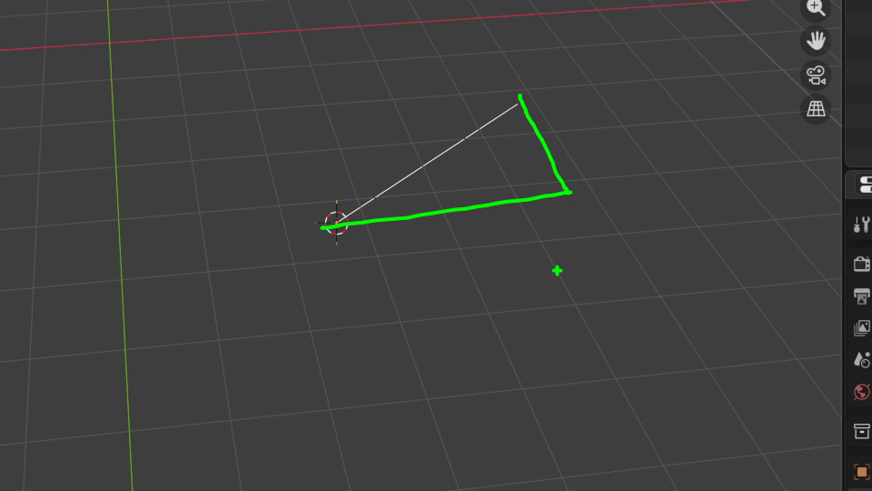
key(ctrl+1)
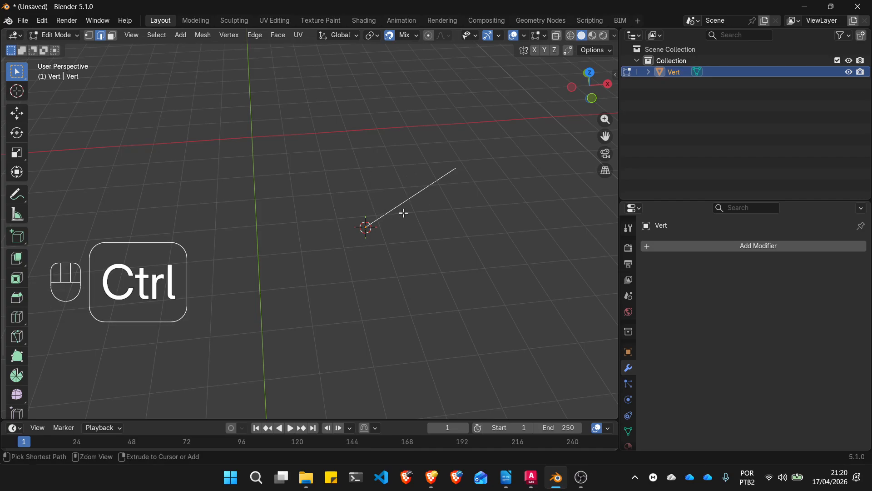
key(ctrl+z)
key(ctrl+z)
key(Escape)
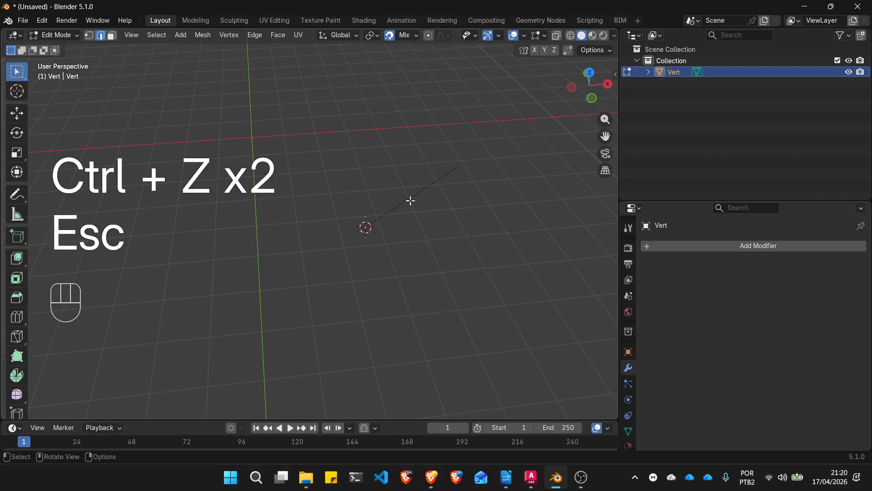
Return to Object Mode, delete the extruded Vert object and add a new Single Vert at the 3D cursor
key(Tab)
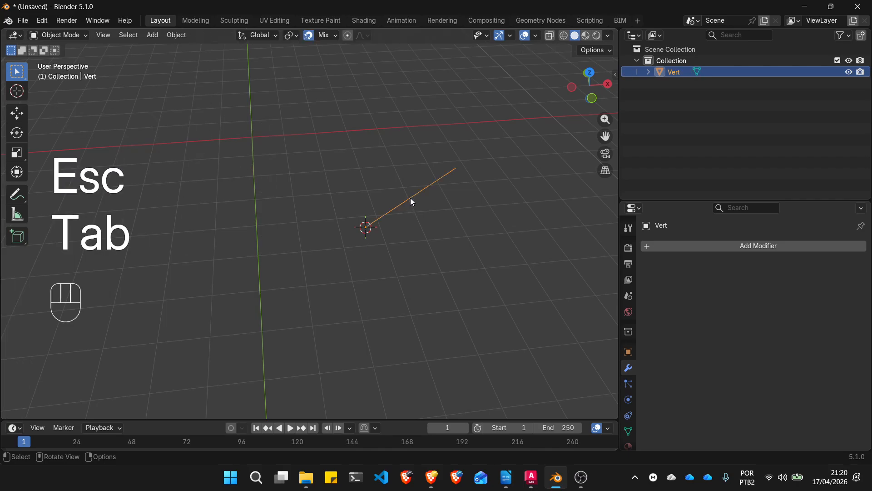
key(Delete)
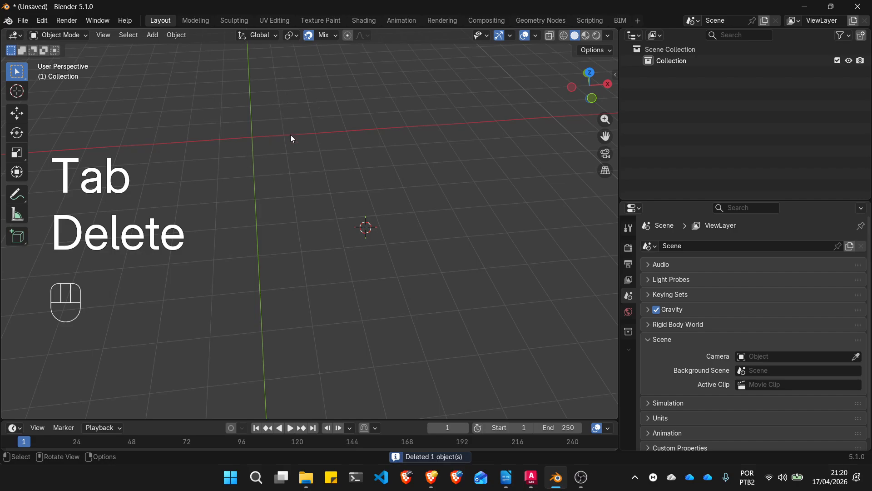
key(shift)
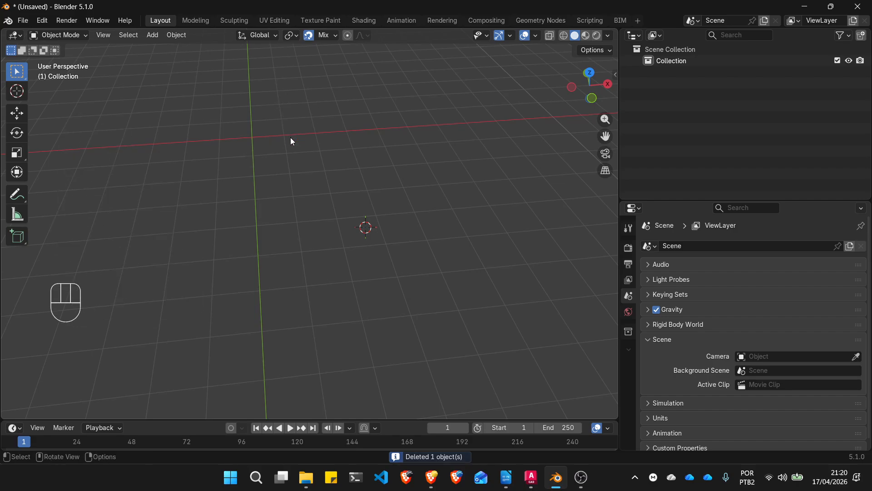
key(shift+a)
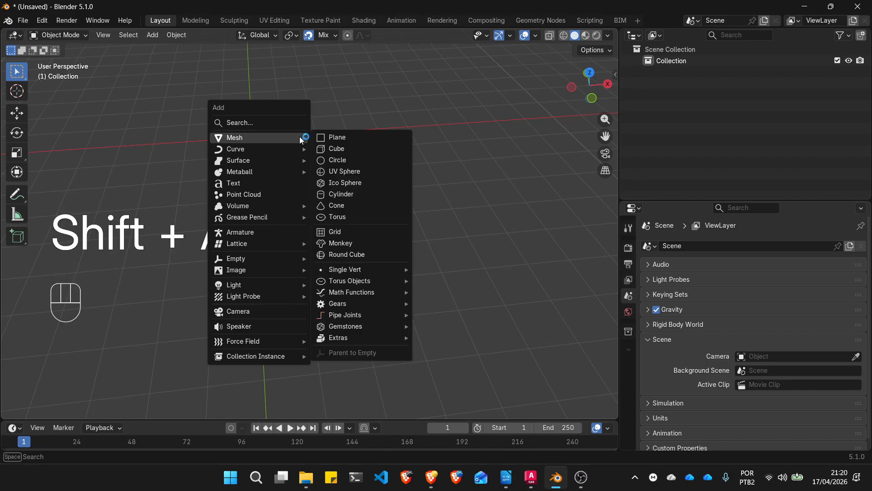
mouse_move(350, 269)
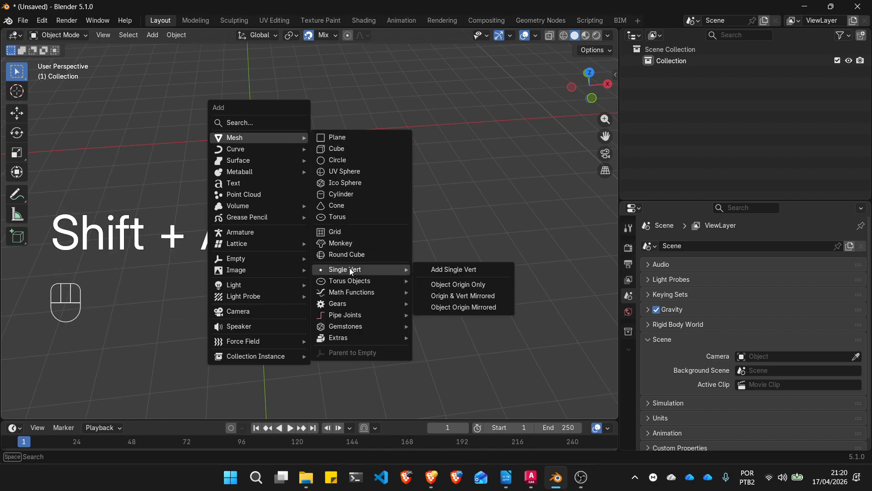
click(444, 272)
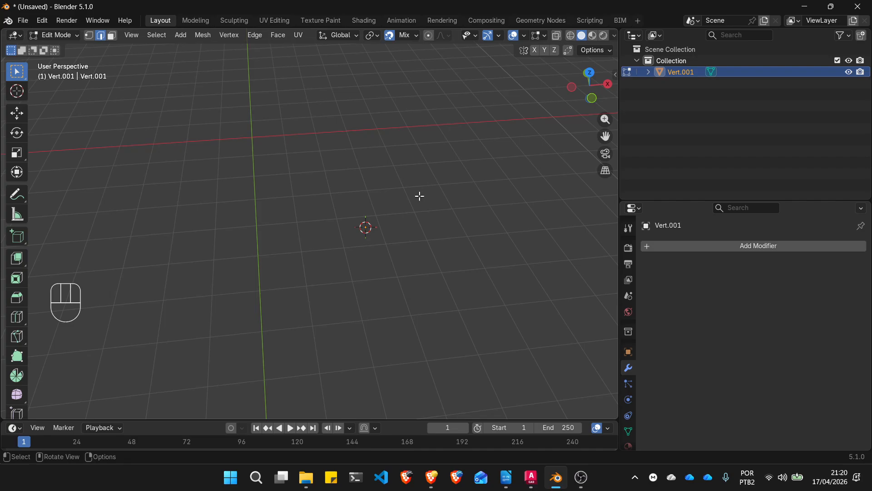
Extrude the new vertex freehand, and select all vertices with vertex select active
key(e)
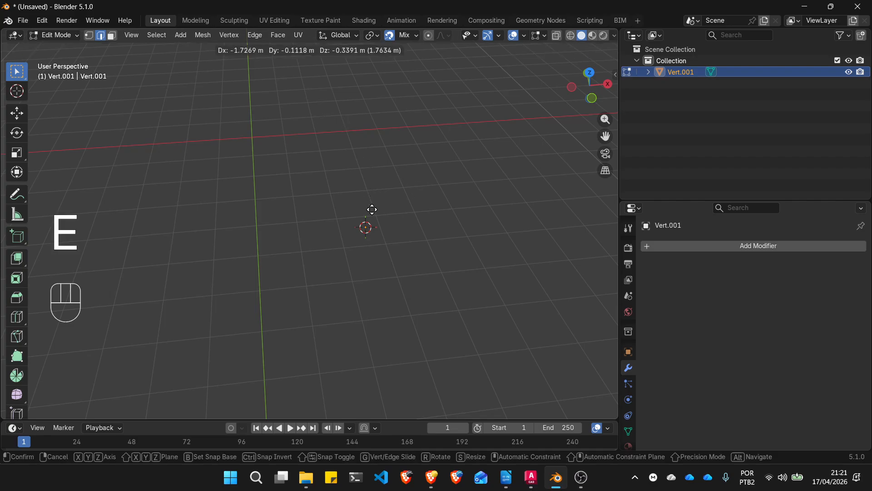
key(a)
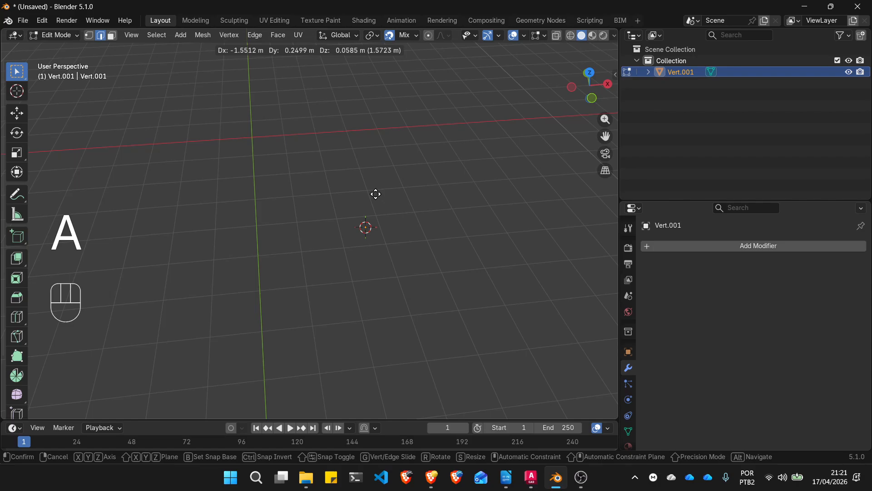
click(90, 38)
click(90, 36)
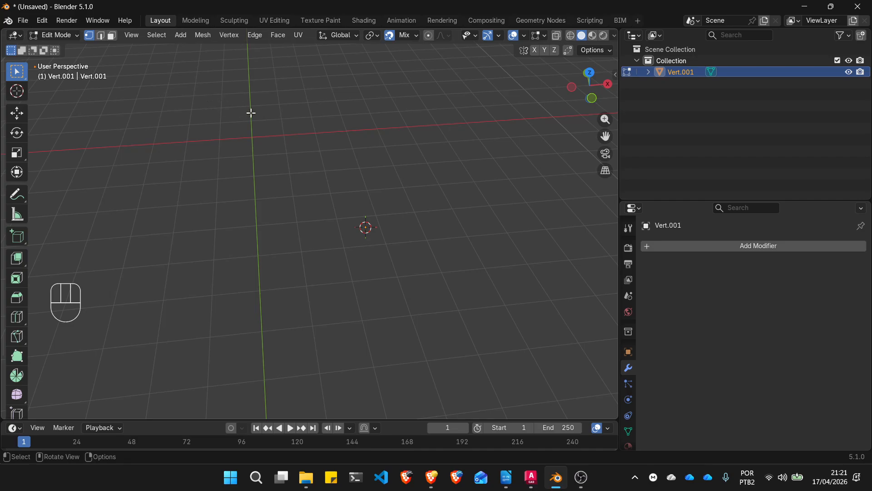
key(a)
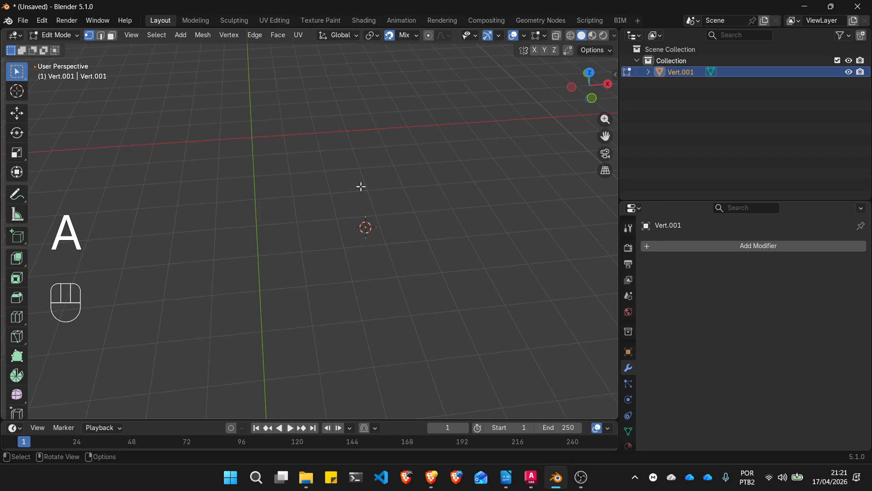
Try to extrude the vertex freely by about 0.65 m in X, 1.17 m in Y and 1.3 m in Z
key(e)
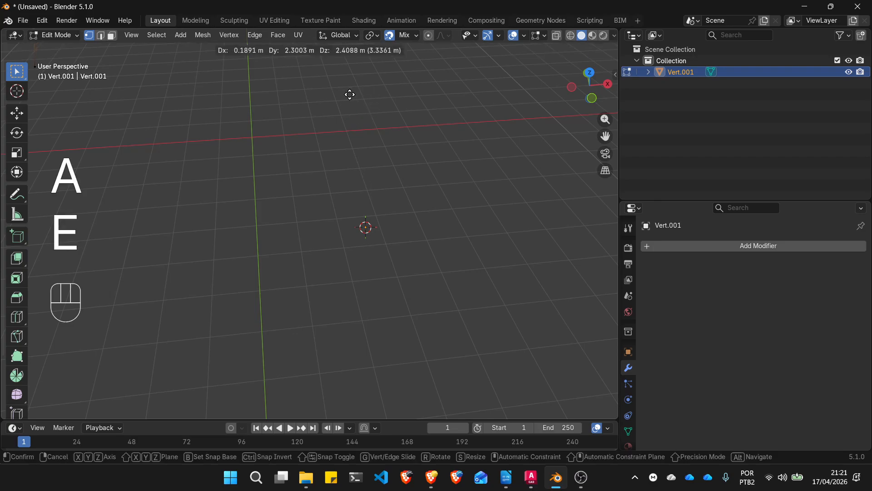
click(374, 134)
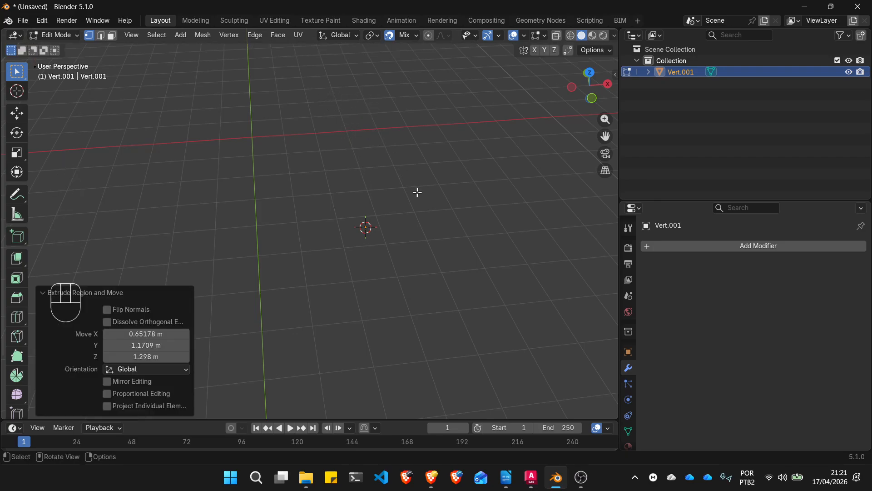
scroll(382, 228, up, 10)
click(357, 229)
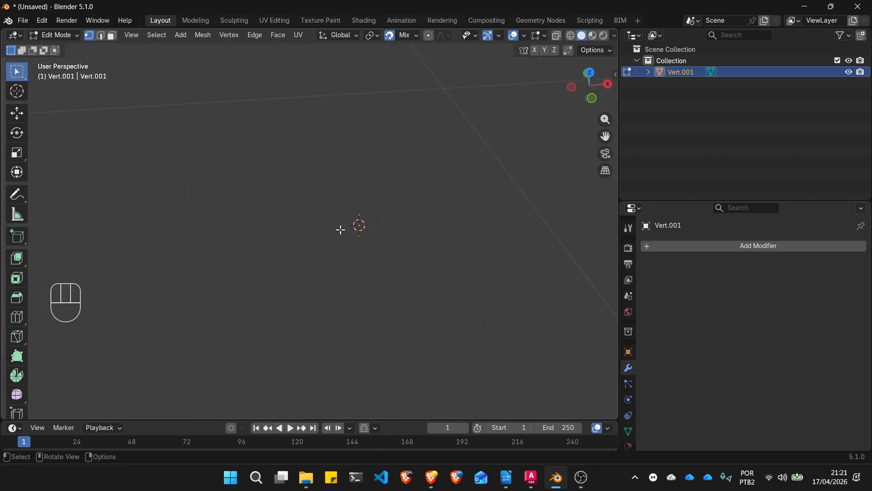
key(e)
key(e)
key(Escape)
key(Escape)
scroll(370, 205, down, 6)
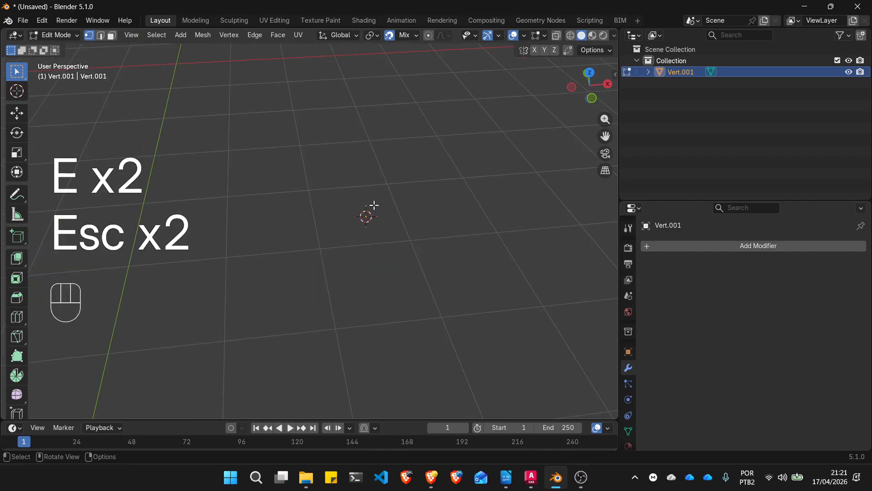
click(223, 138)
click(228, 117)
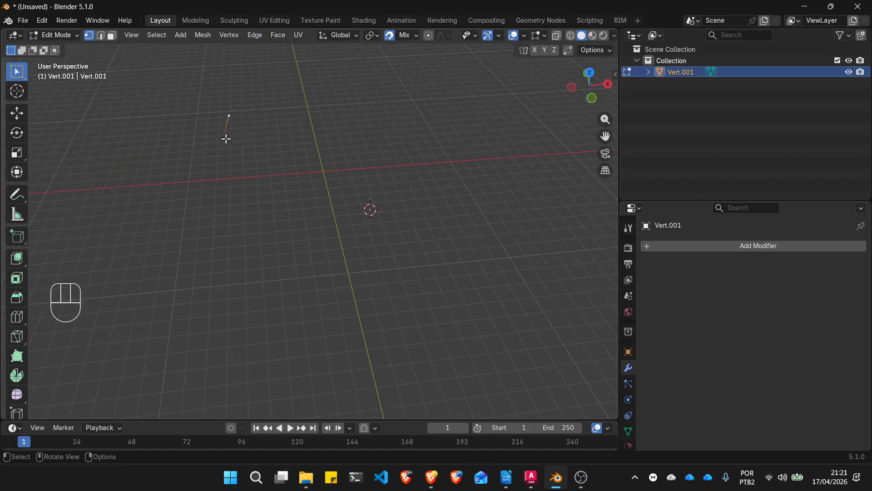
click(231, 113)
Undo the vertex extrusion and the selection changes made around it
key(ctrl+z)
key(ctrl+z)
key(ctrl+z)
key(ctrl+z)
key(ctrl+z)
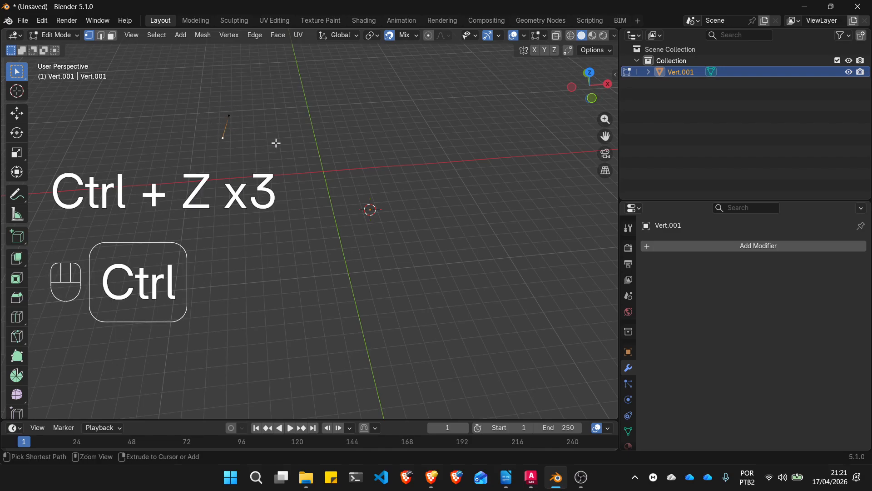
key(ctrl+z)
key(ctrl+z)
key(ctrl+z)
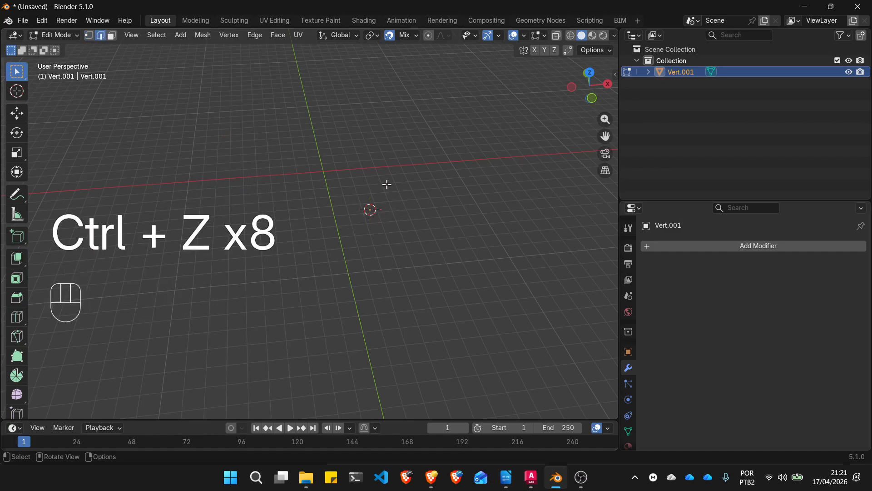
key(Escape)
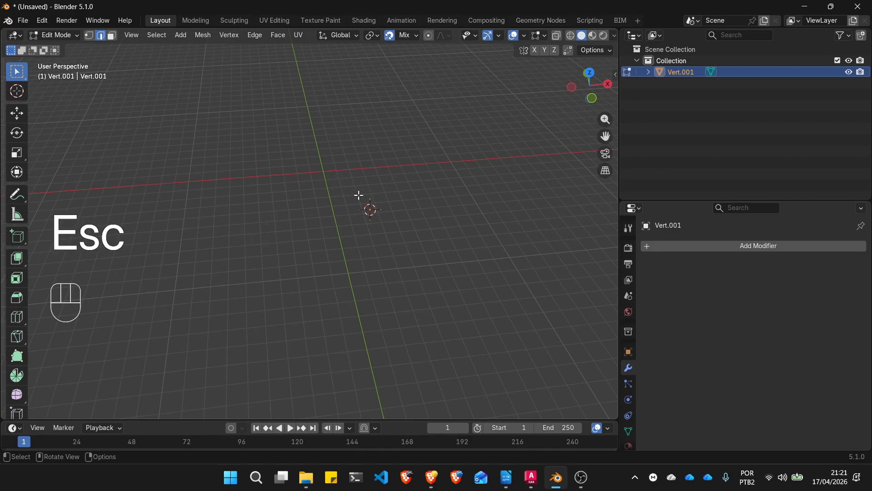
Place the 3D cursor on the negative-X side of the origin and delete the Vert.001 object in Object Mode
shift+right_click(272, 198)
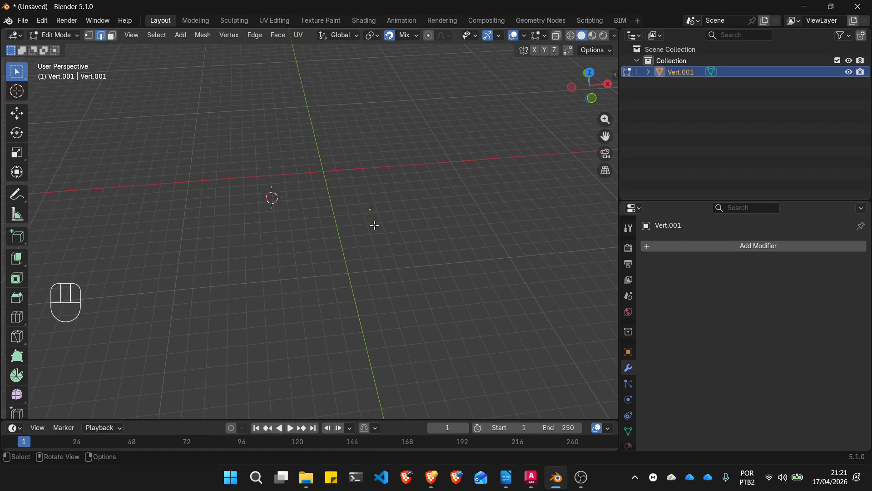
key(Tab)
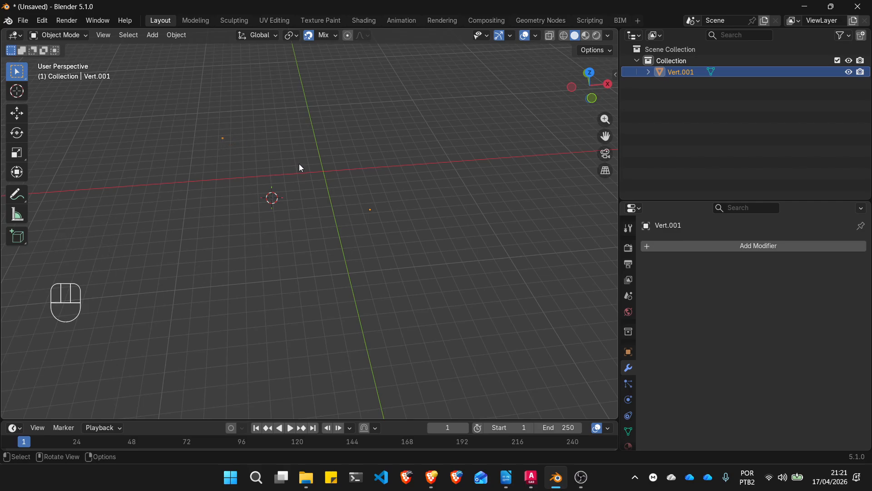
key(Delete)
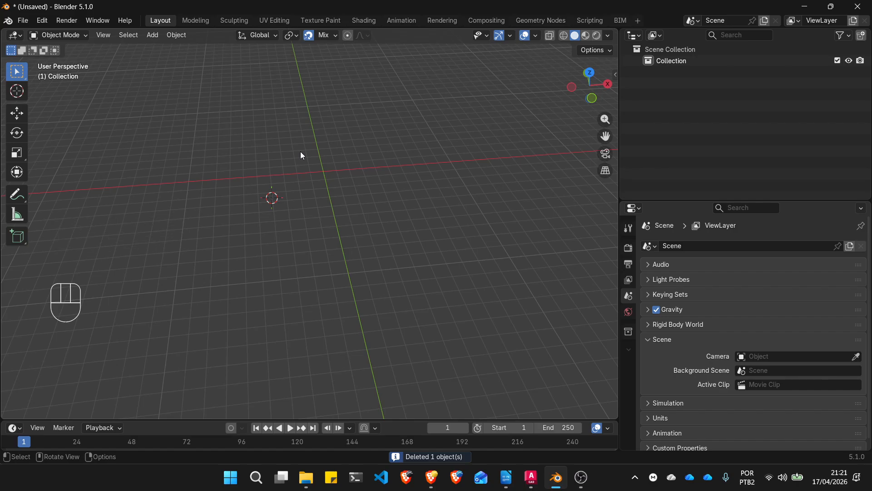
Add a single vertex mesh at the 3D cursor and stay in Edit Mode
click(150, 35)
mouse_move(197, 52)
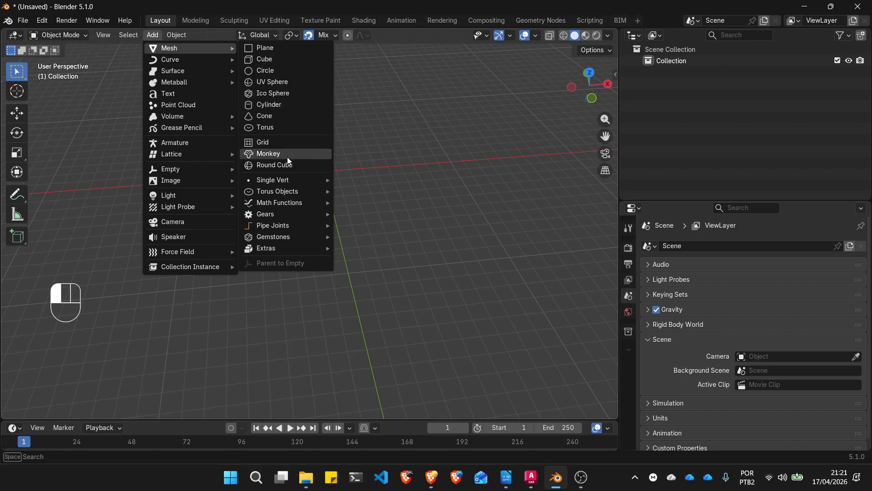
mouse_move(289, 182)
click(369, 189)
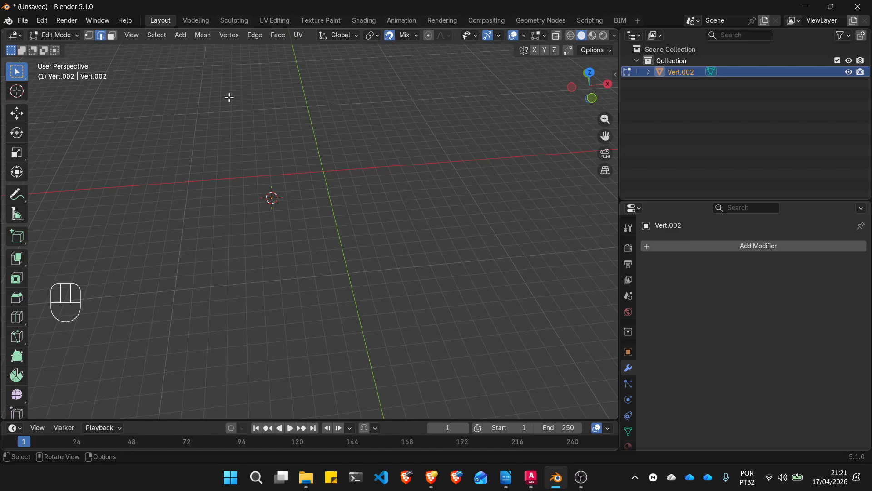
key(Tab)
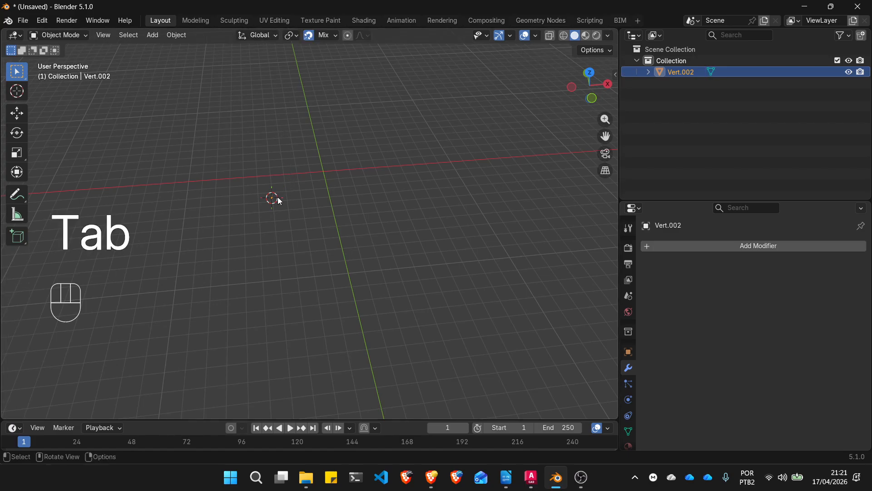
key(Tab)
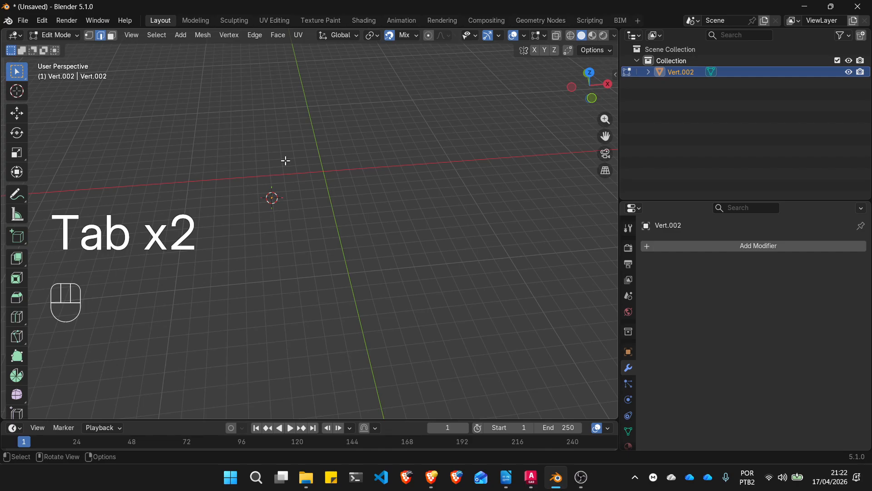
In vertex select mode, extrude the vertex about 19.8 m in X, -6.5 m in Y and -4.2 m in Z, and return to Object Mode
key(e)
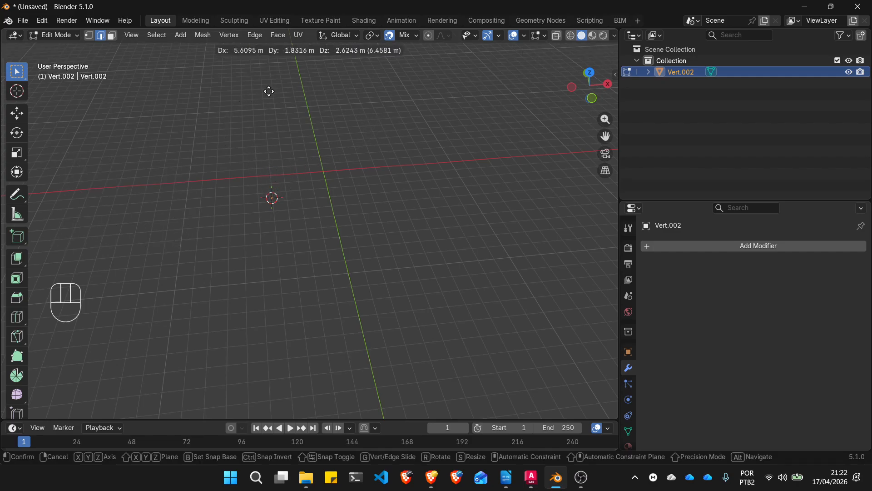
click(90, 37)
click(89, 37)
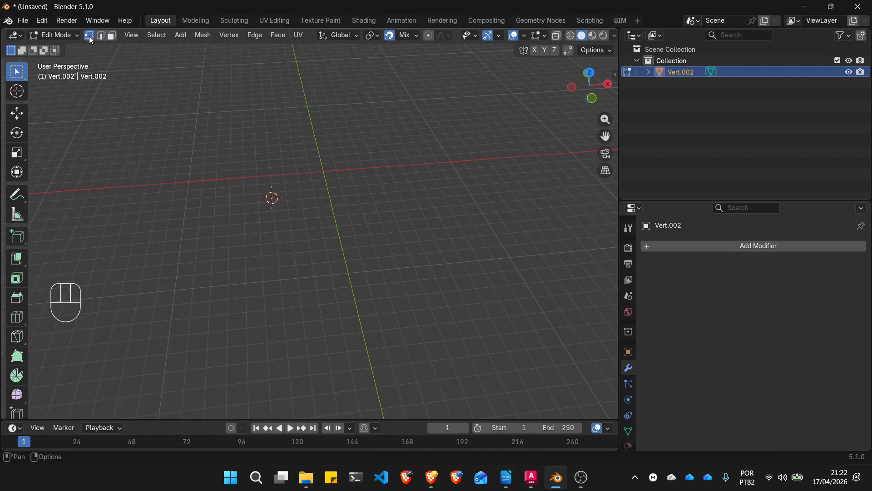
key(e)
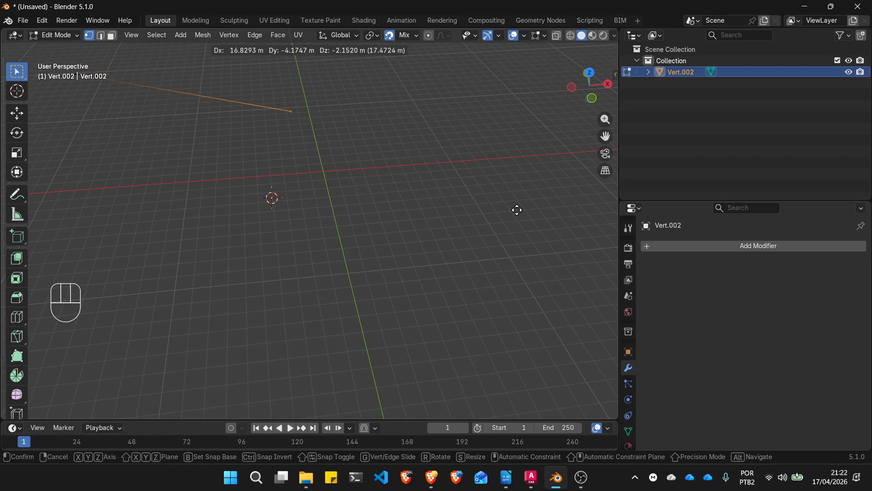
click(522, 237)
middle_drag(522, 238, 281, 129)
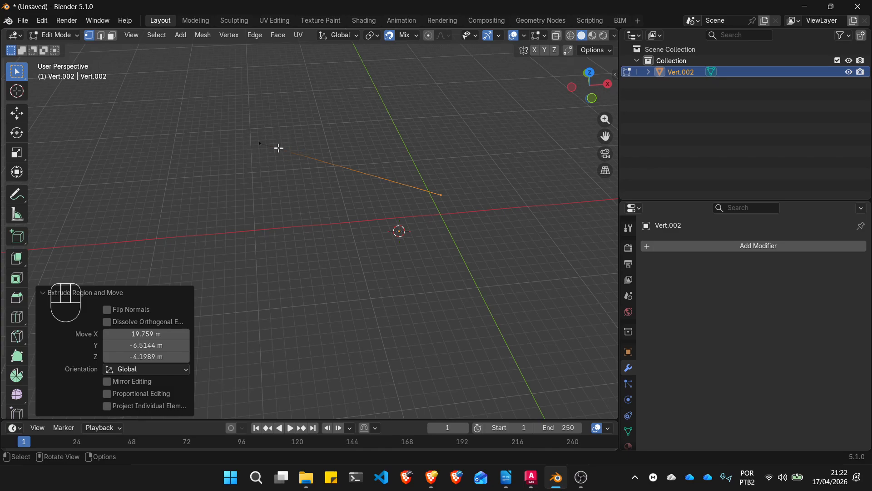
key(Tab)
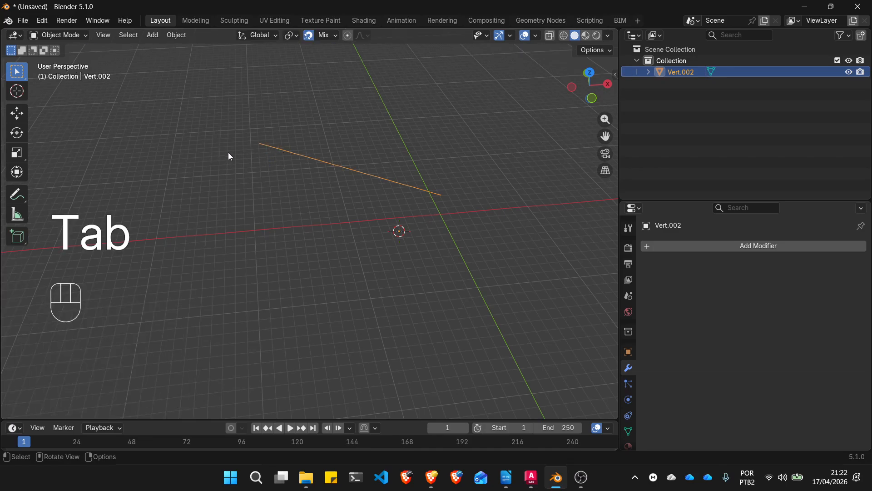
click(241, 209)
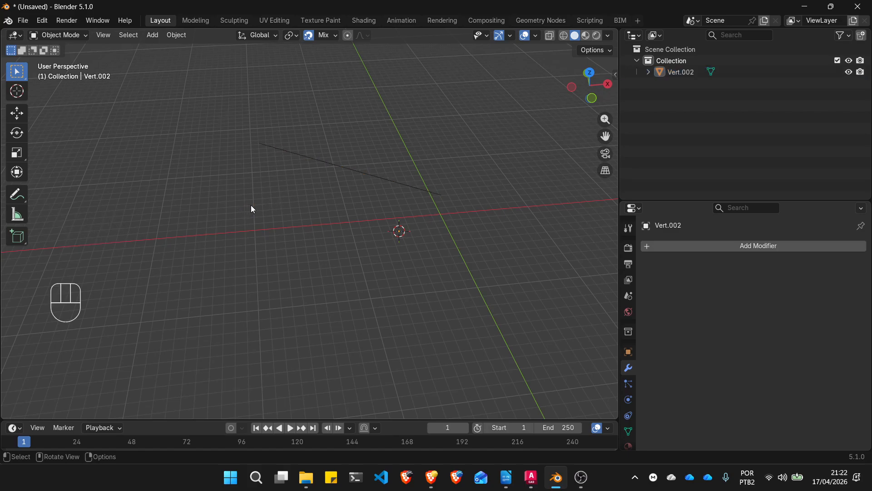
Place the 3D cursor farther out on the negative-X side and add another single vertex there
shift+right_click(256, 206)
click(154, 36)
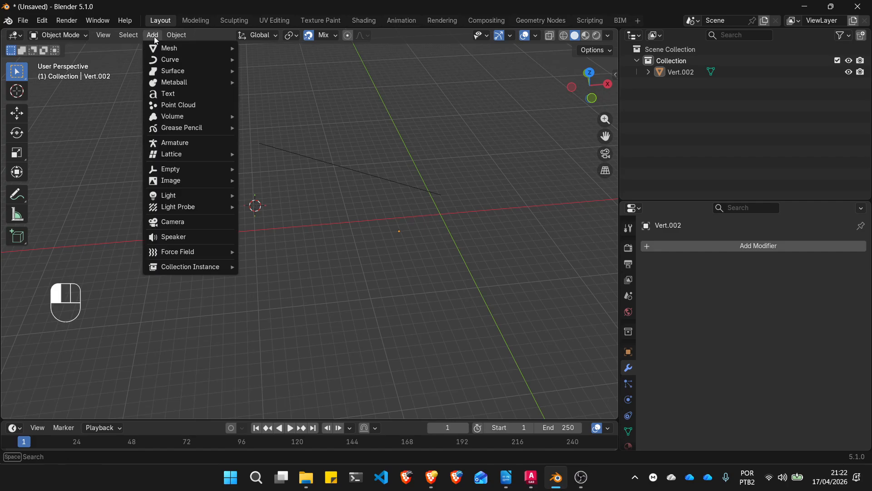
mouse_move(166, 48)
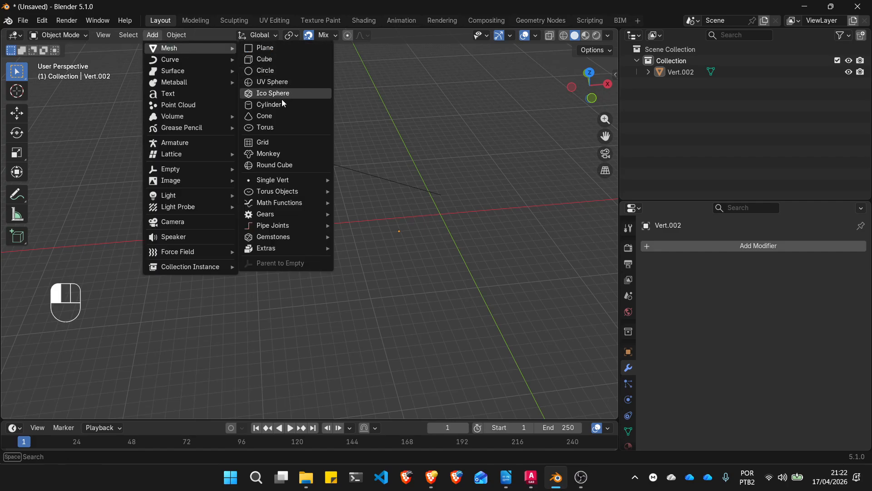
mouse_move(281, 181)
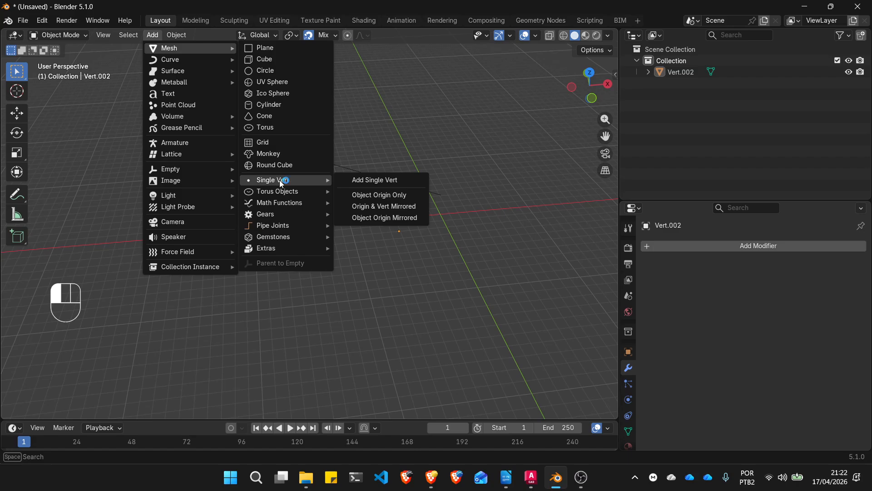
click(365, 180)
scroll(308, 247, down, 2)
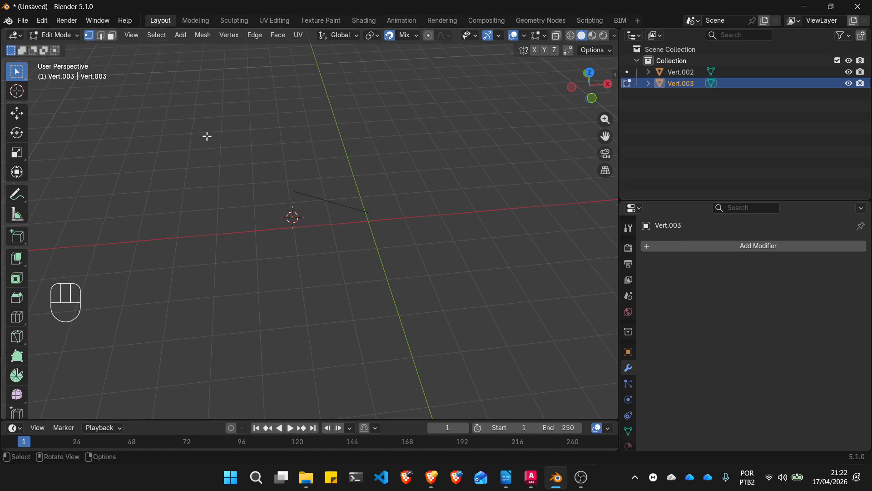
Extrude the new vertex 5 m along the global Z axis
key(a)
scroll(325, 220, down, 3)
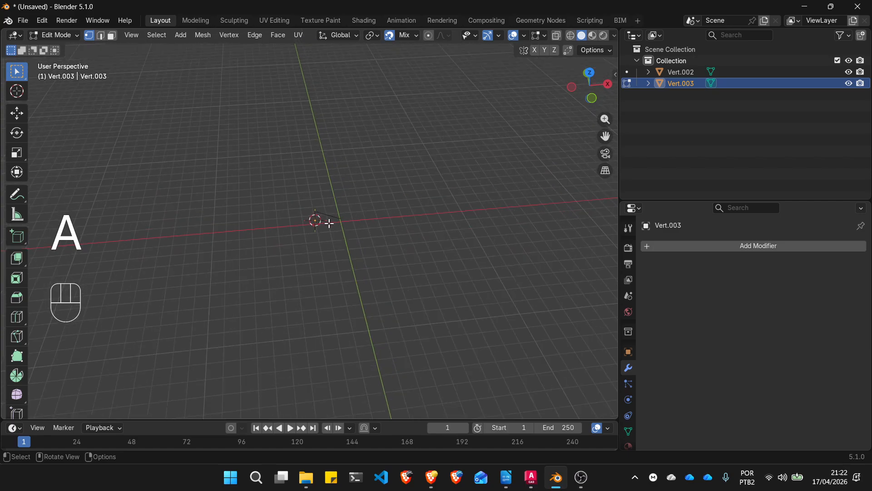
key(e)
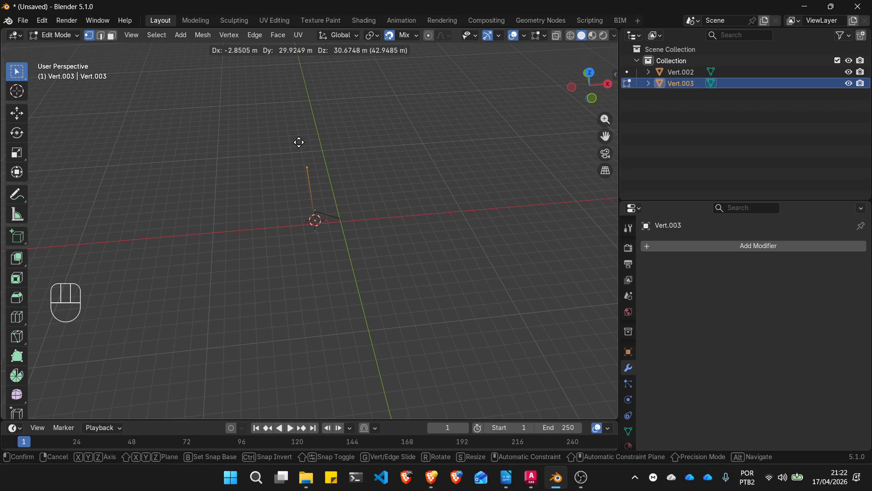
key(z)
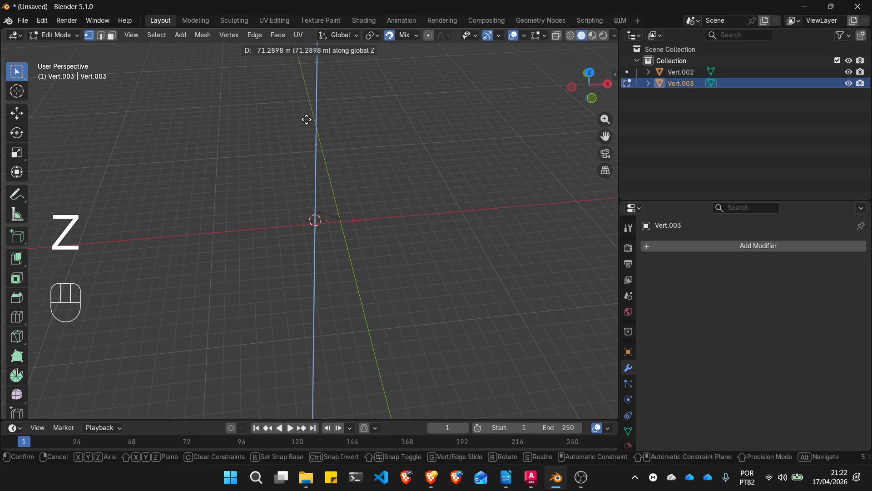
text(5)
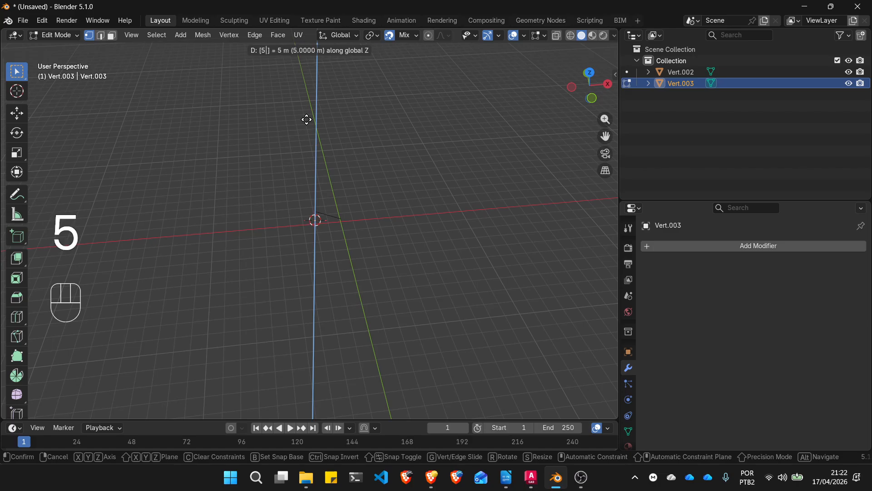
key(Return)
scroll(312, 213, up, 9)
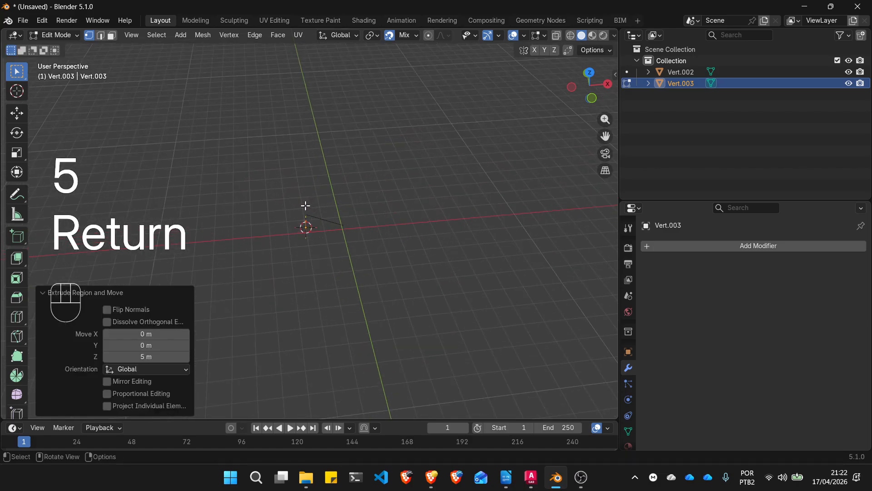
Switch to edge select mode and select the vertical edge standing at the 3D cursor
click(101, 37)
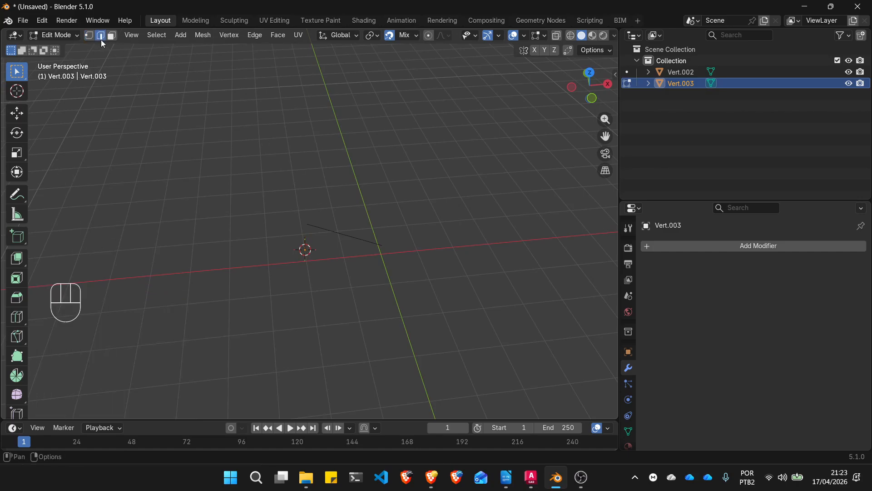
scroll(336, 262, up, 6)
scroll(326, 270, down, 6)
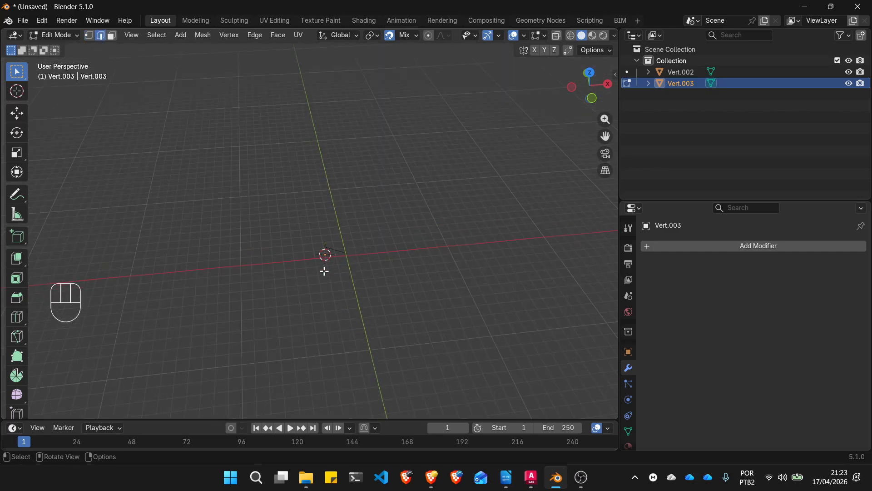
middle_drag(323, 269, 337, 211)
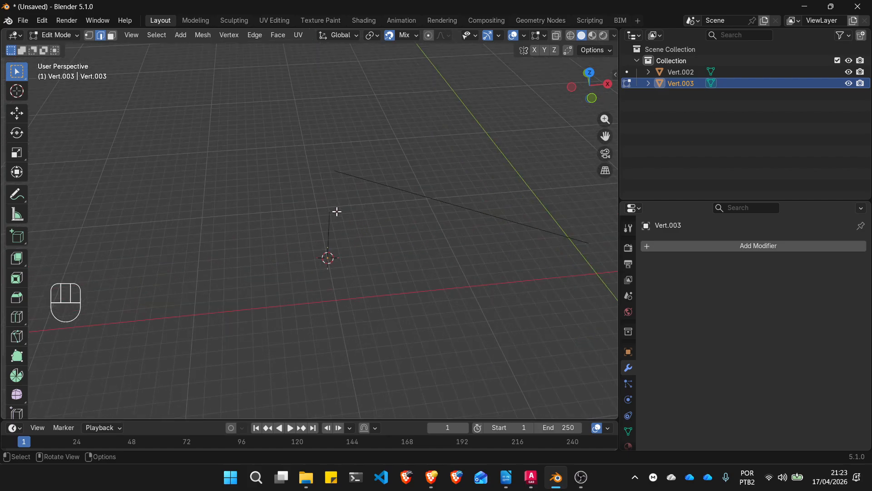
scroll(333, 240, up, 6)
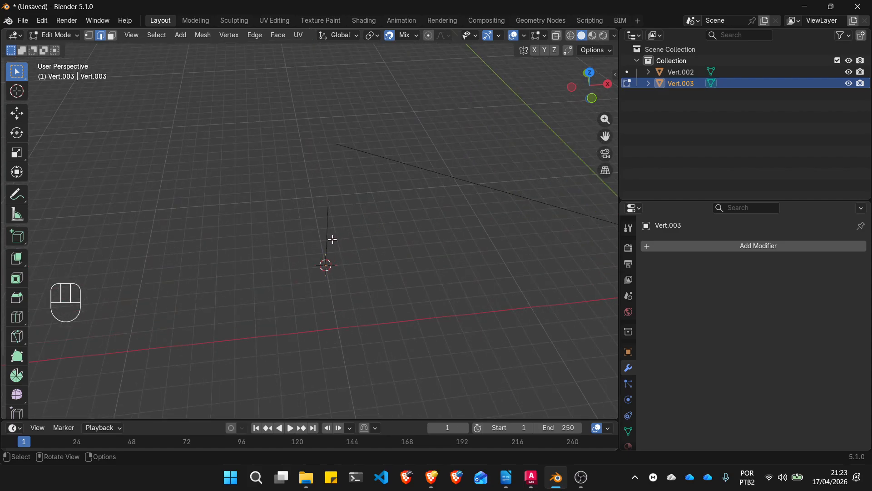
click(302, 235)
scroll(320, 253, down, 3)
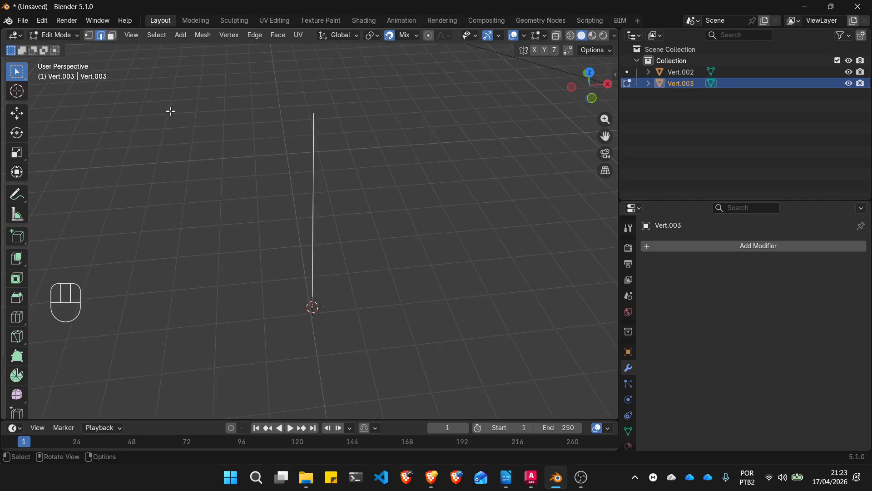
Switch to vertex select mode and select the top vertex of the vertical edge
key(1)
click(314, 113)
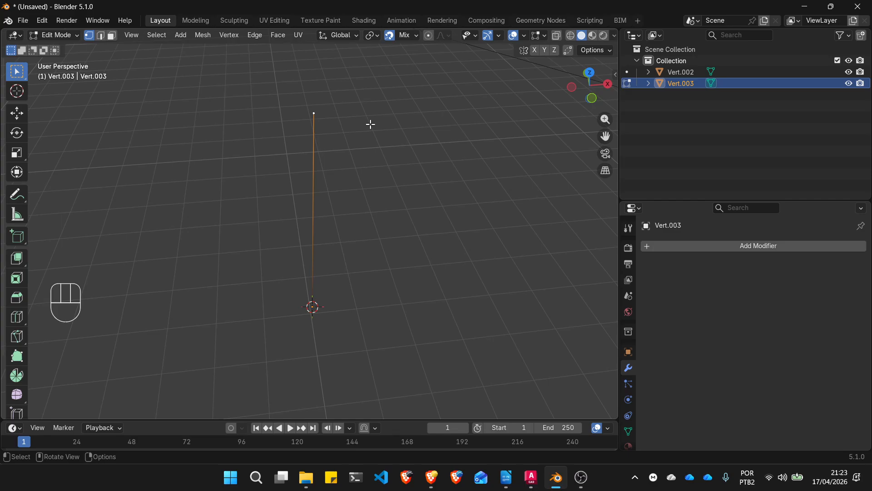
key(e)
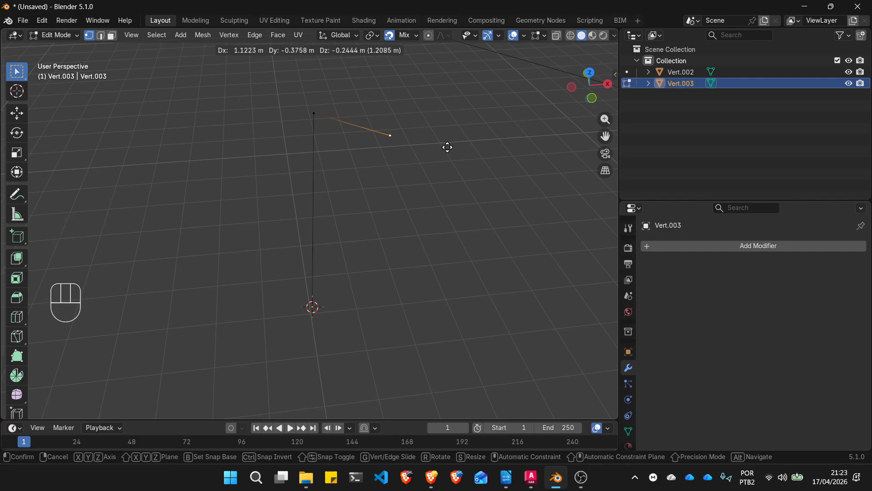
key(y)
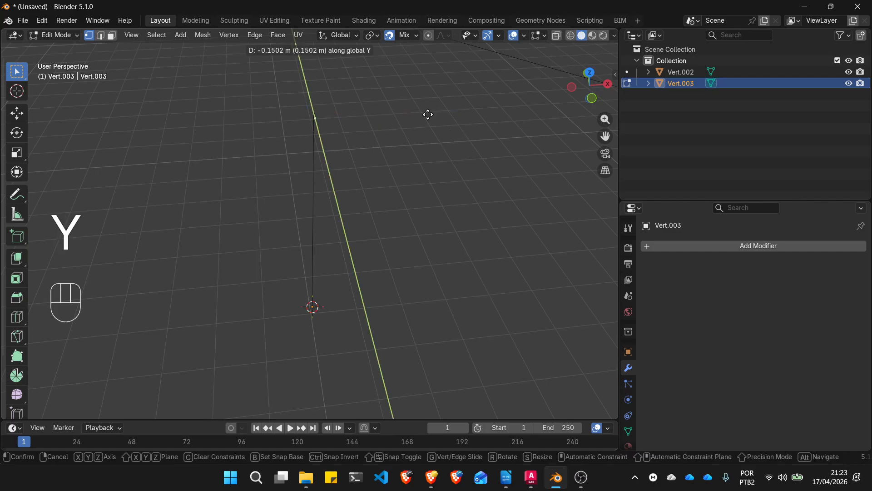
key(x)
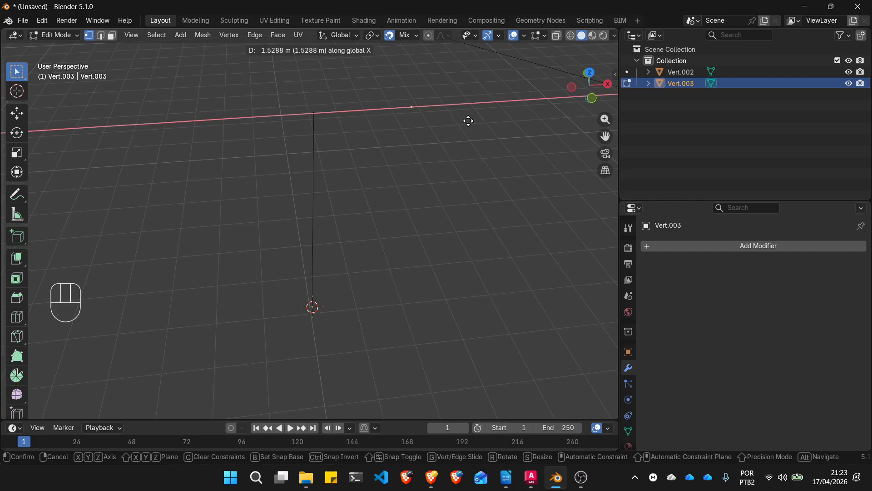
text(3)
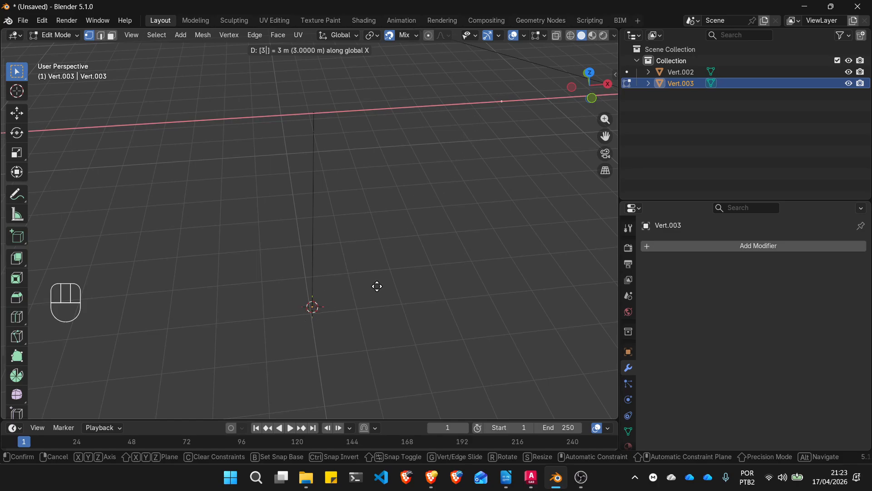
key(Escape)
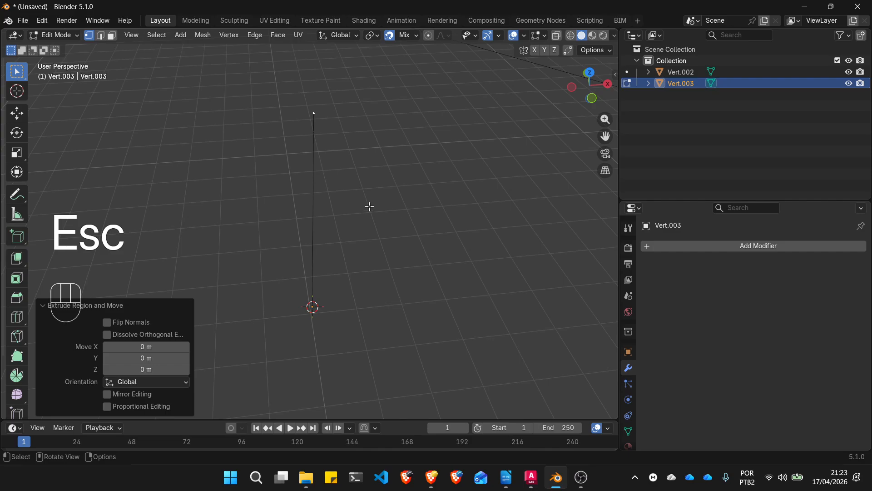
Extrude the top vertex of the vertical edge 3 m in X
key(e)
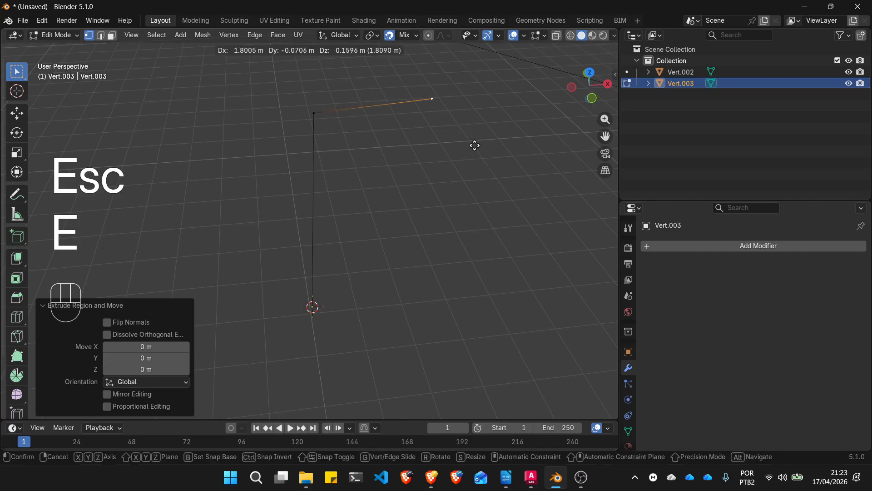
key(5)
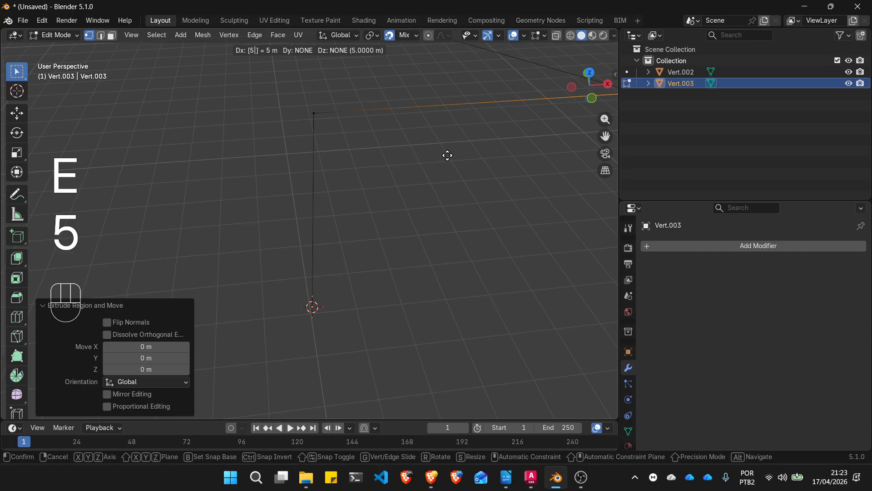
key(BackSpace)
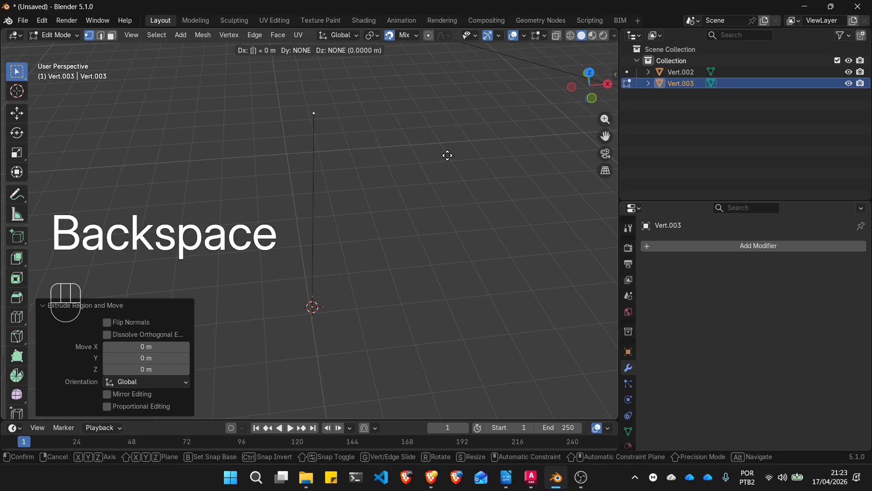
key(3)
click(447, 156)
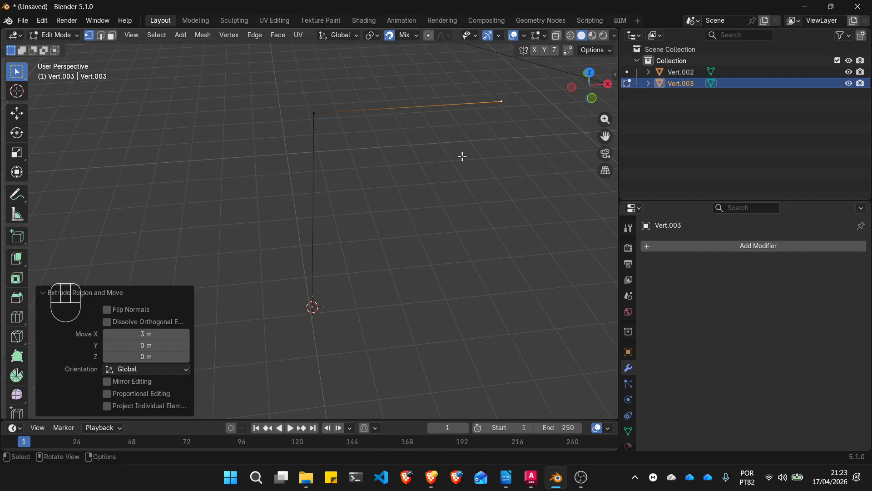
Extrude the bottom vertex of the vertical edge 0.5 m along the global X axis
click(312, 306)
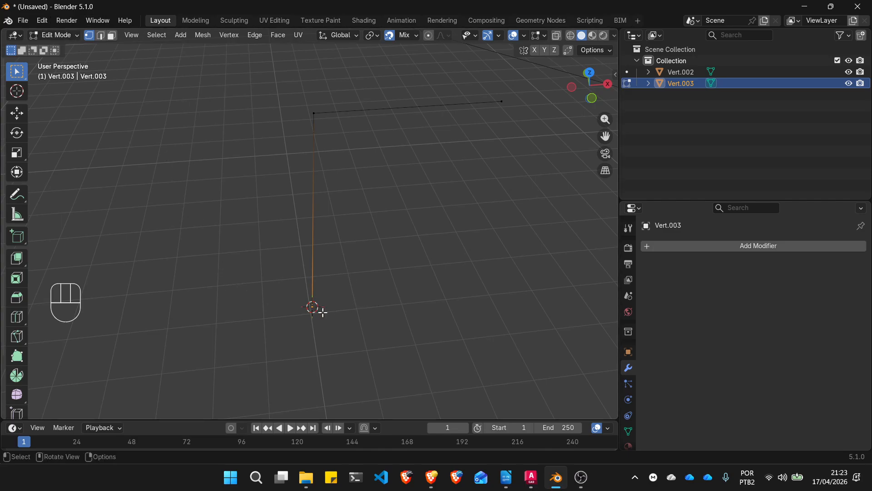
key(e)
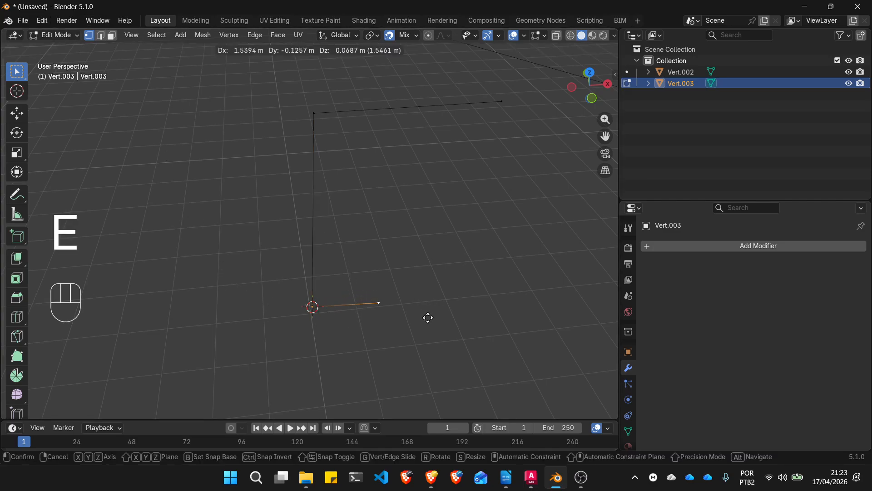
key(x)
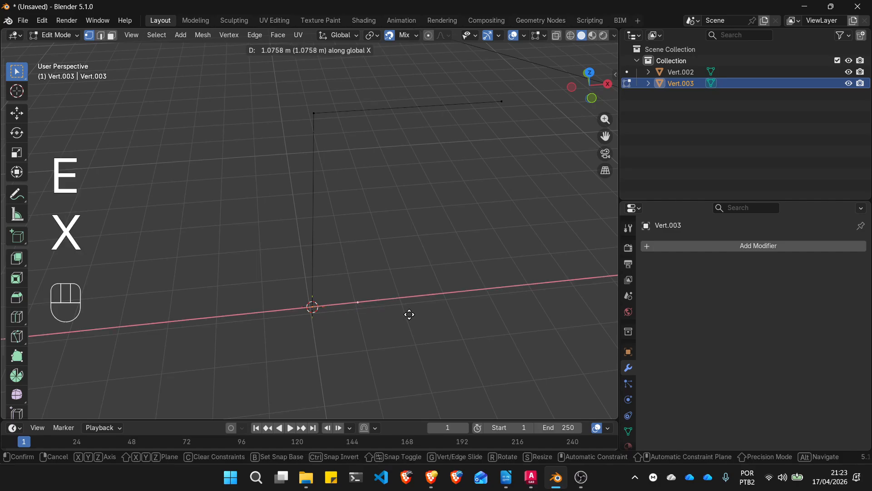
text(.5)
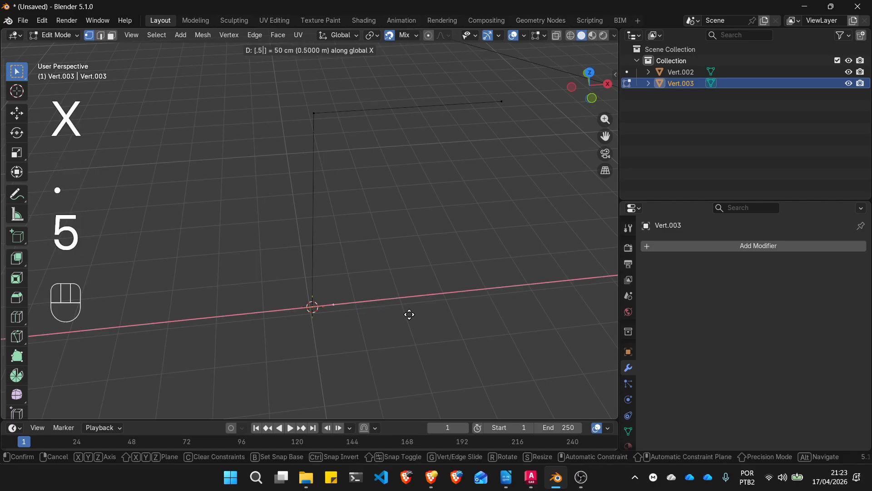
key(Return)
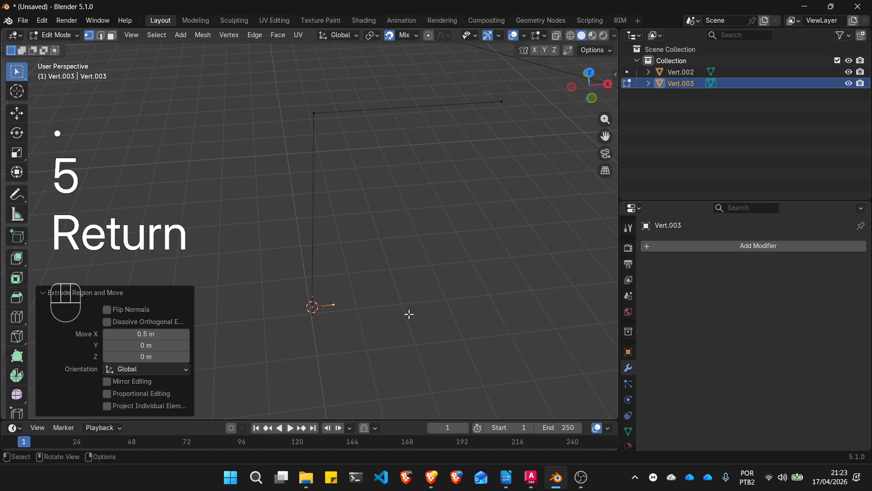
Connect the free ends of the upper and lower horizontal edges with a new edge to close the outline
click(335, 305)
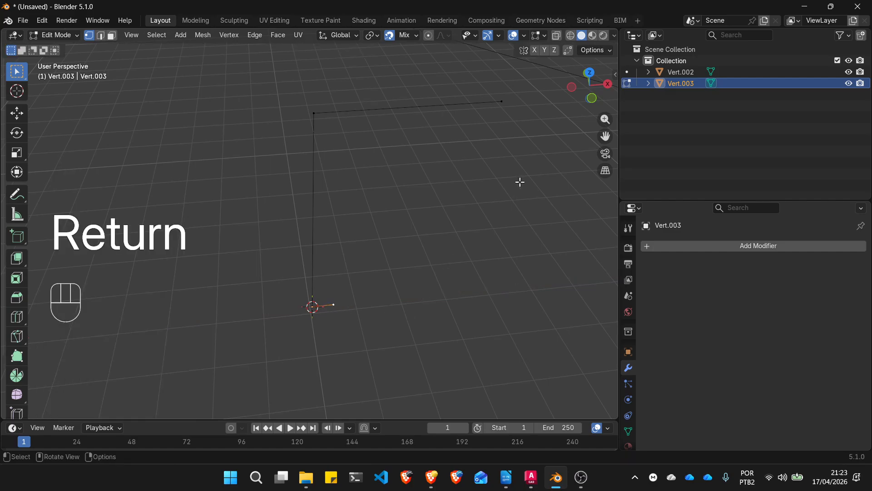
shift+click(503, 102)
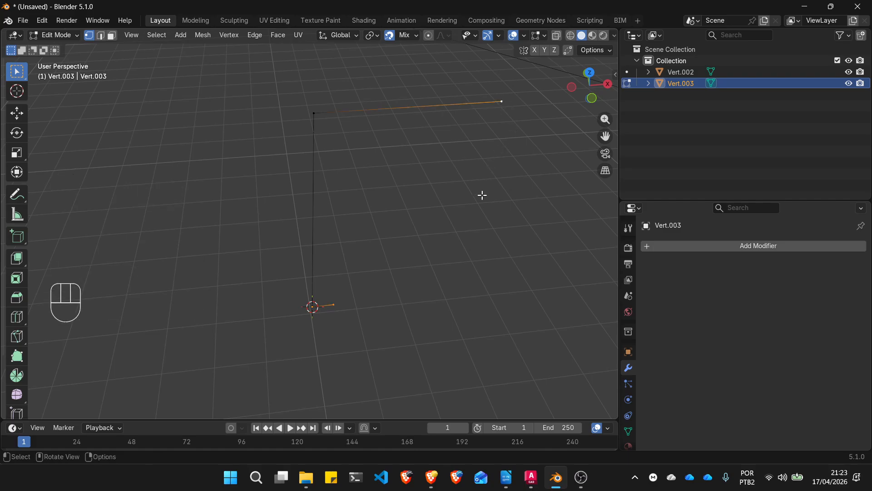
key(f)
click(353, 143)
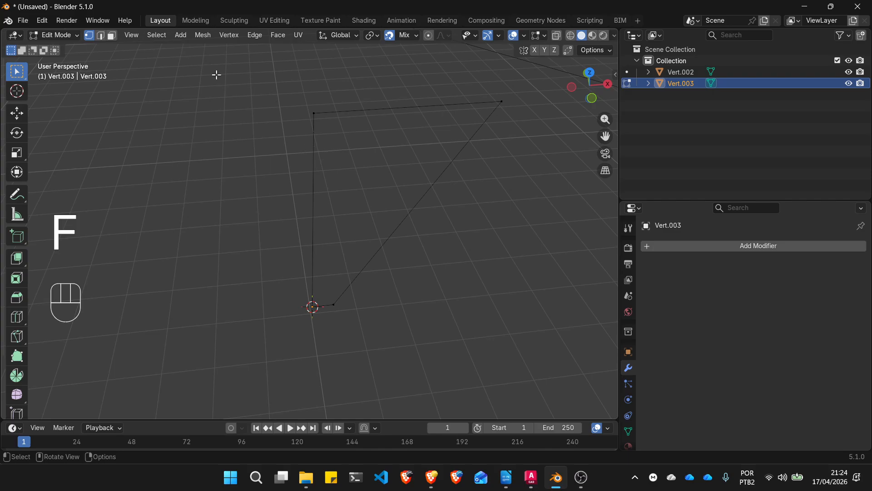
In edge select mode, select all edges of the closed outline and fill it with a face
click(100, 35)
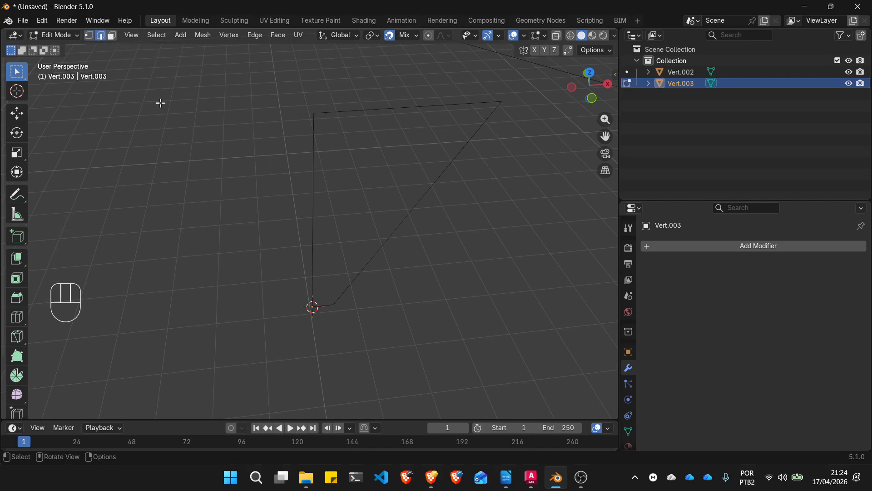
key(a)
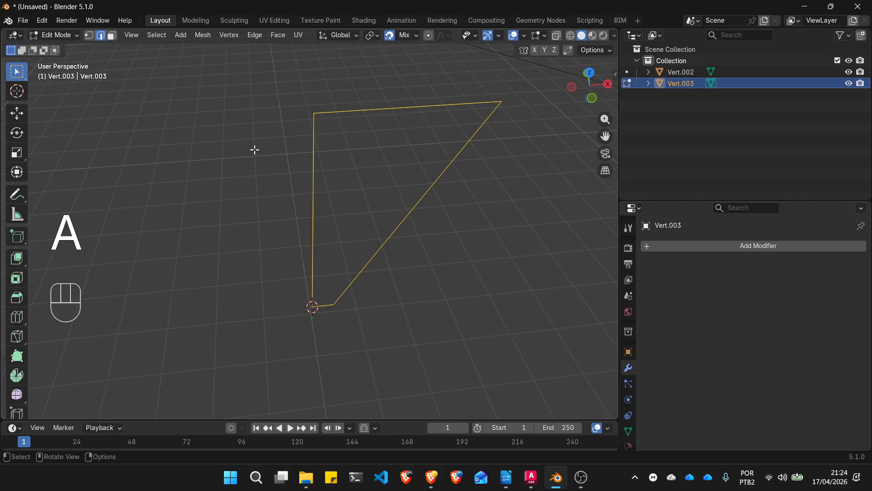
key(f)
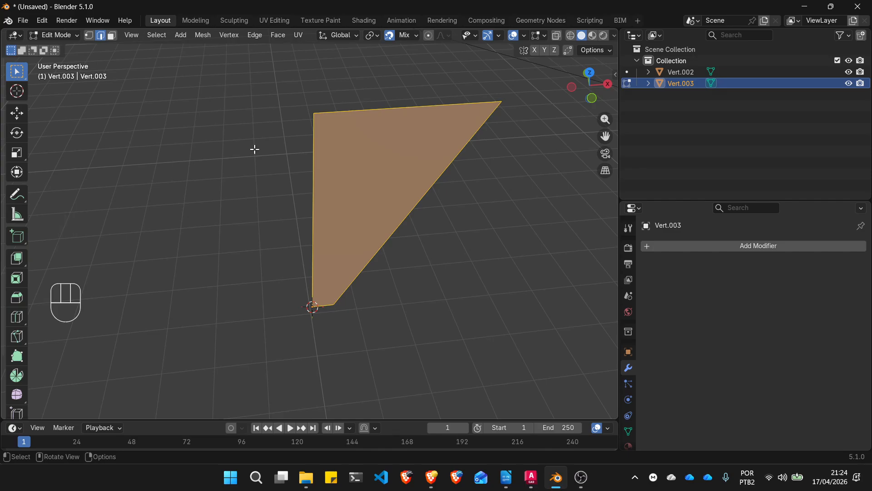
Add a Solidify modifier to the filled shape and set its thickness to about 0.32 m
click(717, 248)
mouse_move(694, 273)
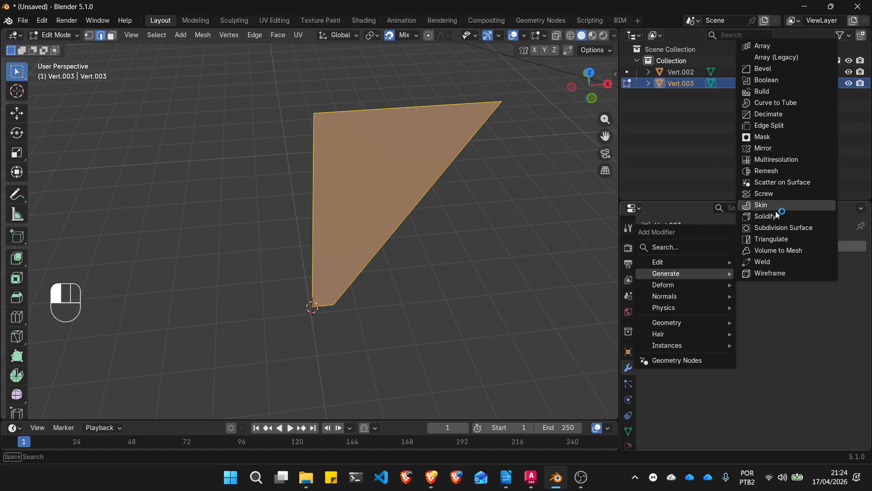
click(768, 216)
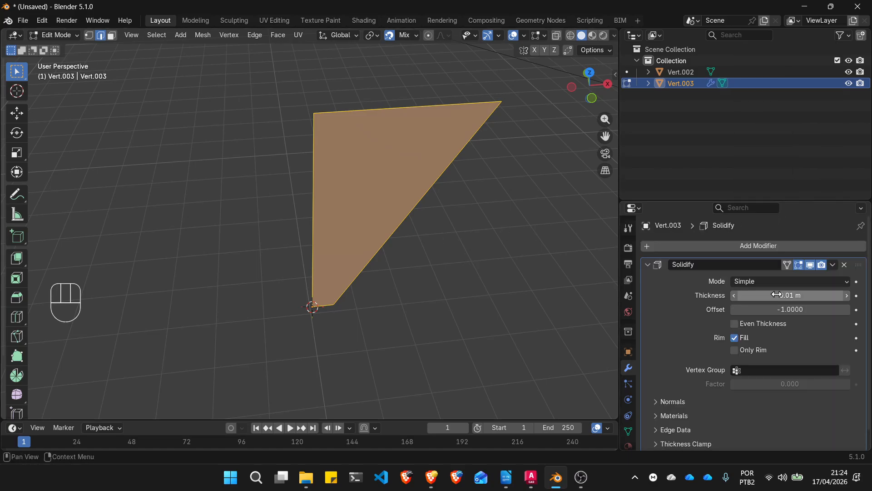
drag(777, 295, 805, 295)
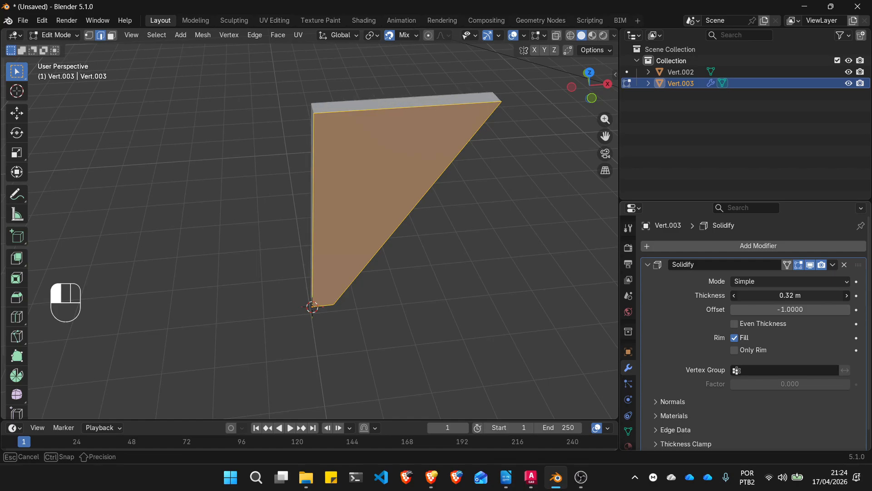
click(628, 312)
Deselect the thickened shape's geometry and return to Object Mode
middle_drag(454, 272, 469, 212)
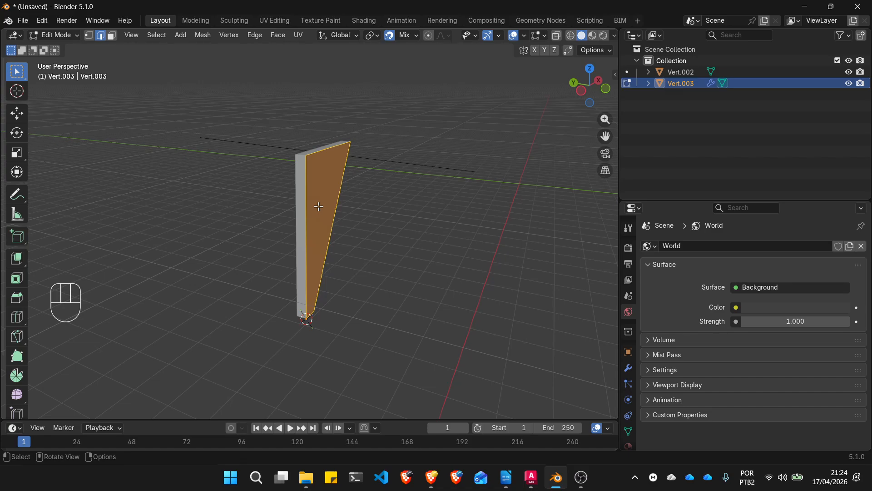
key(Escape)
key(Escape)
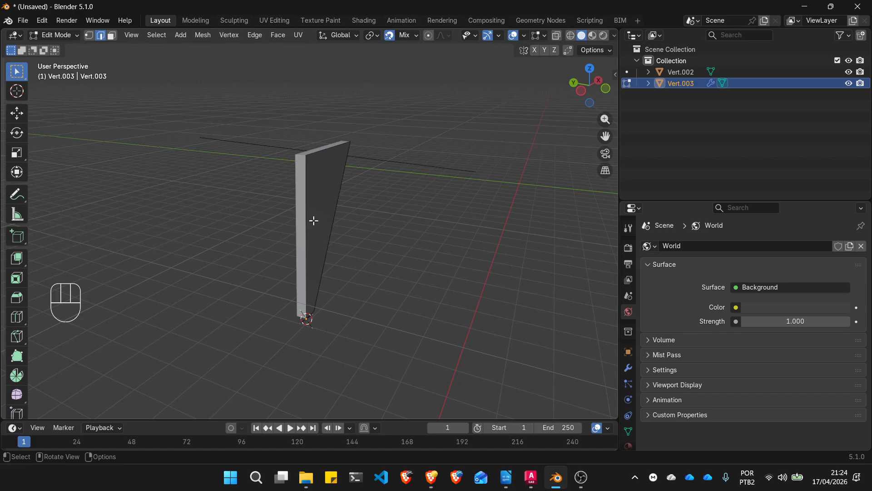
middle_drag(312, 220, 407, 200)
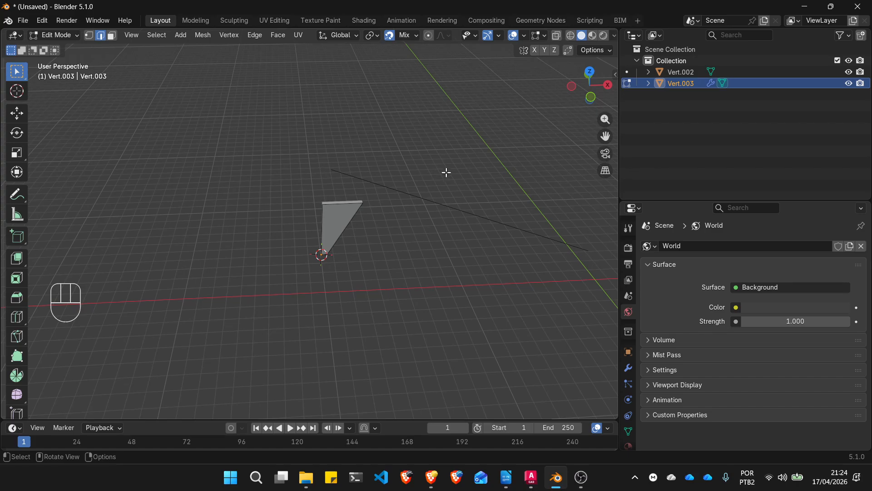
scroll(379, 219, up, 2)
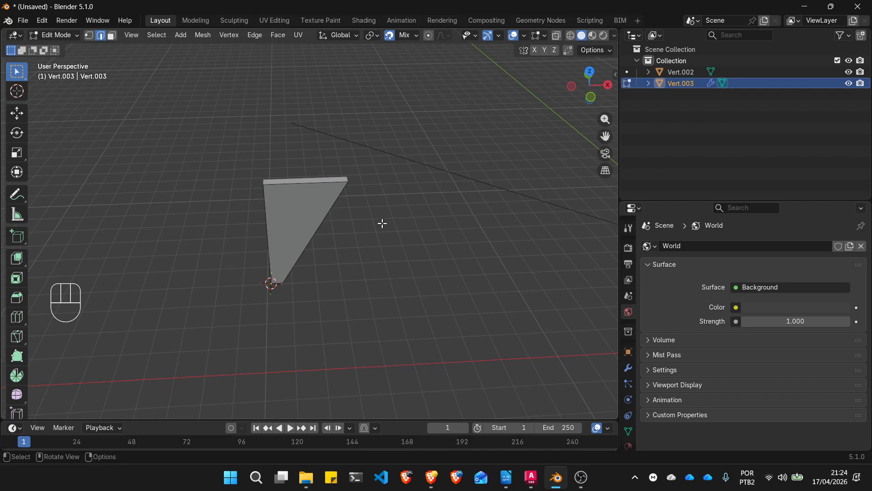
click(182, 36)
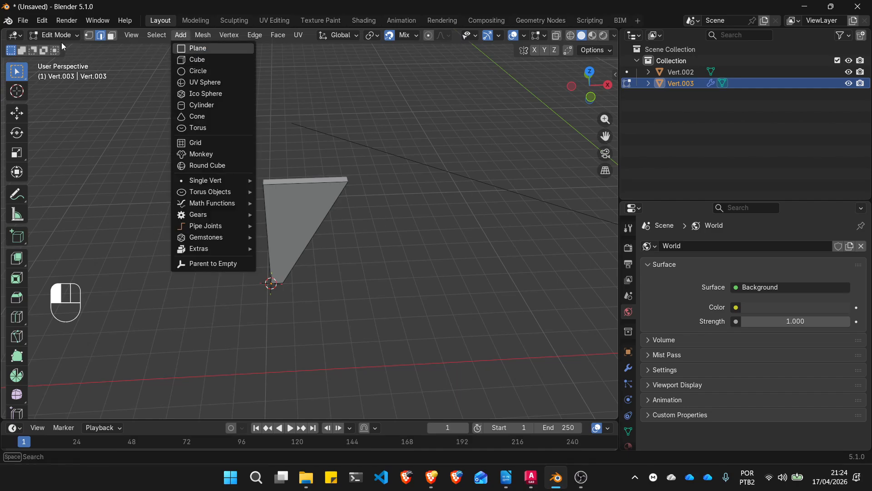
key(Escape)
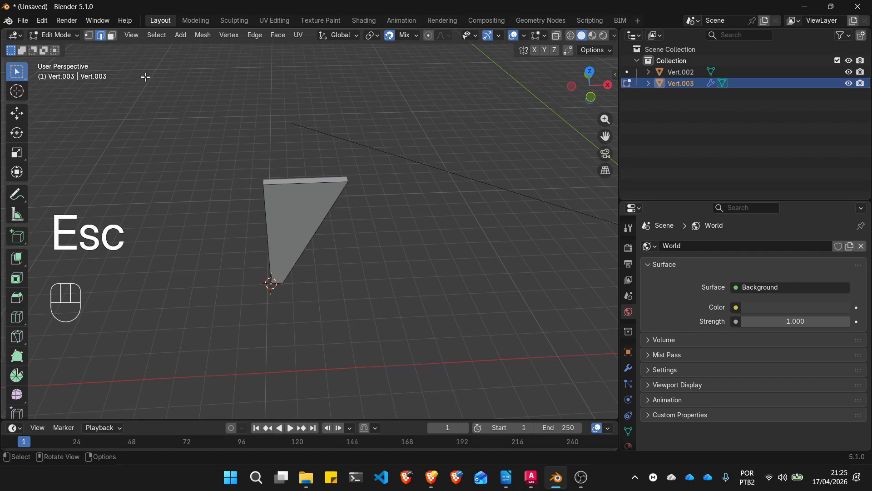
key(Tab)
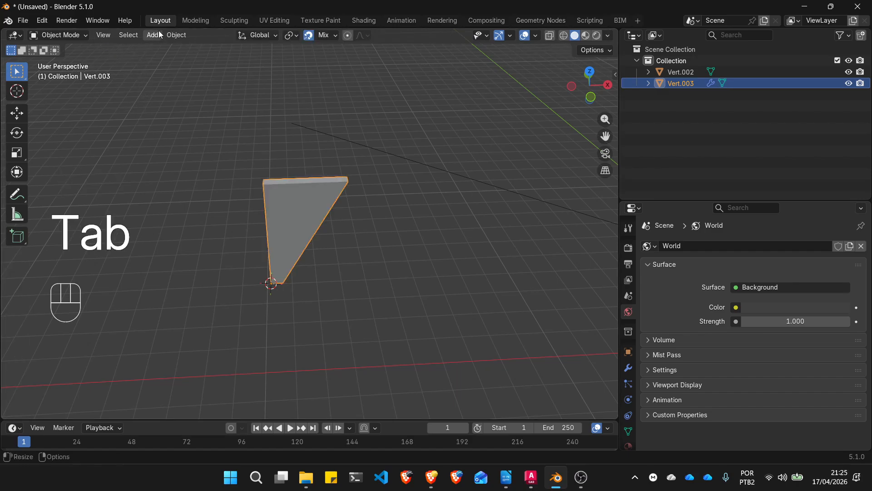
Look through the mesh primitives that can be added, down to the Single Vert entry
click(152, 35)
mouse_move(173, 53)
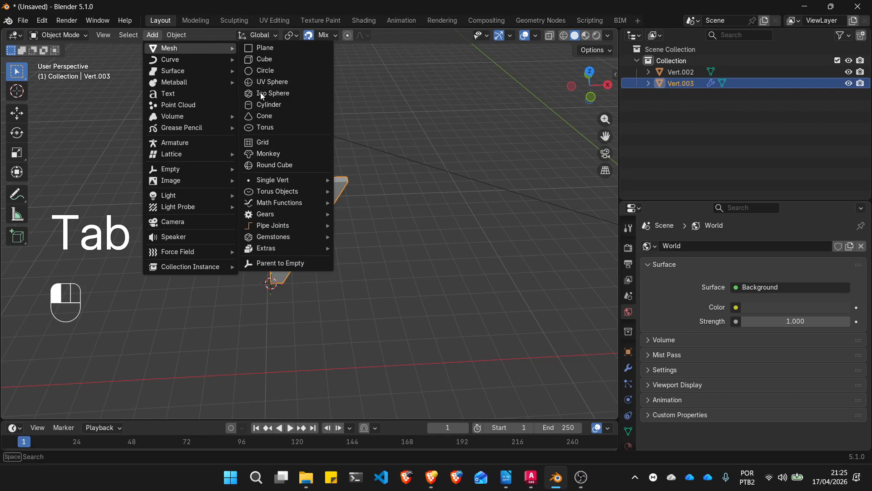
mouse_move(287, 182)
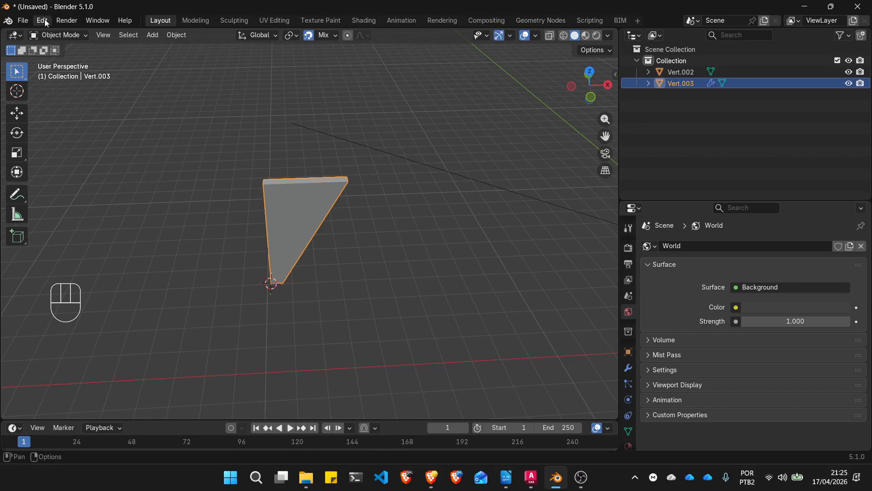
Open the Get Extensions page of the preferences and clear its search filter
click(44, 20)
click(89, 162)
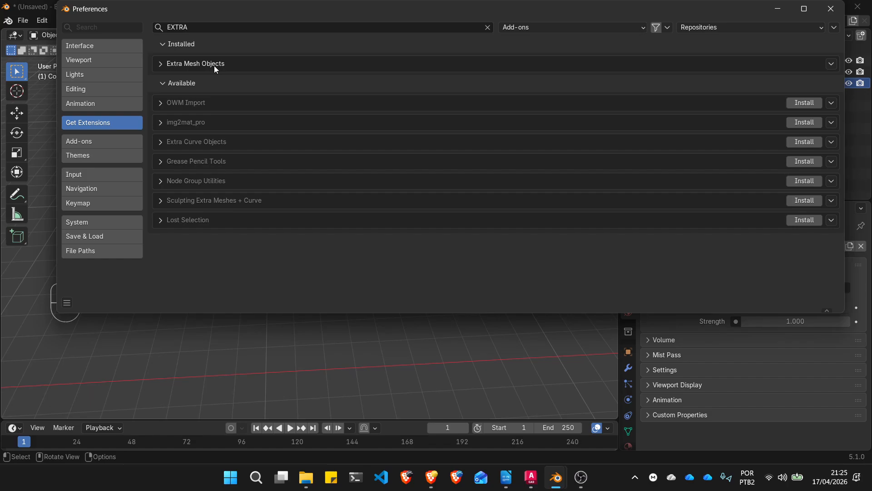
click(486, 28)
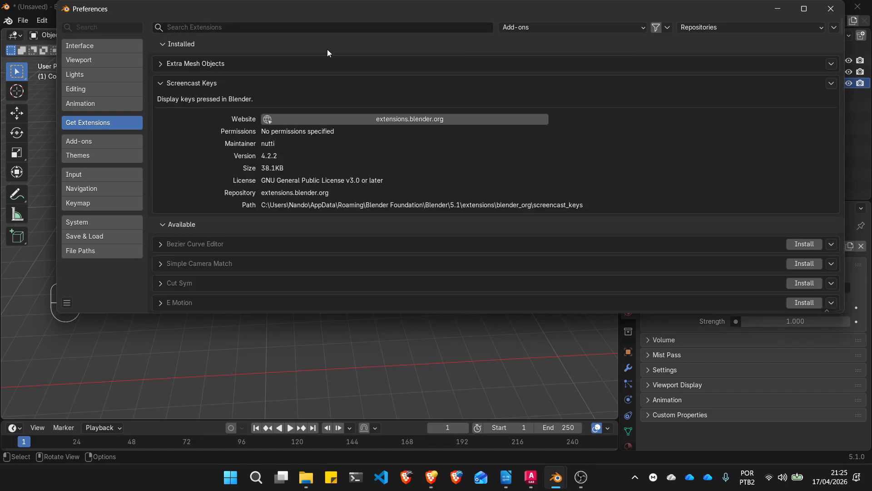
Collapse the Screencast Keys details, point out the installed Extra Mesh Objects extension, and close the preferences
click(158, 82)
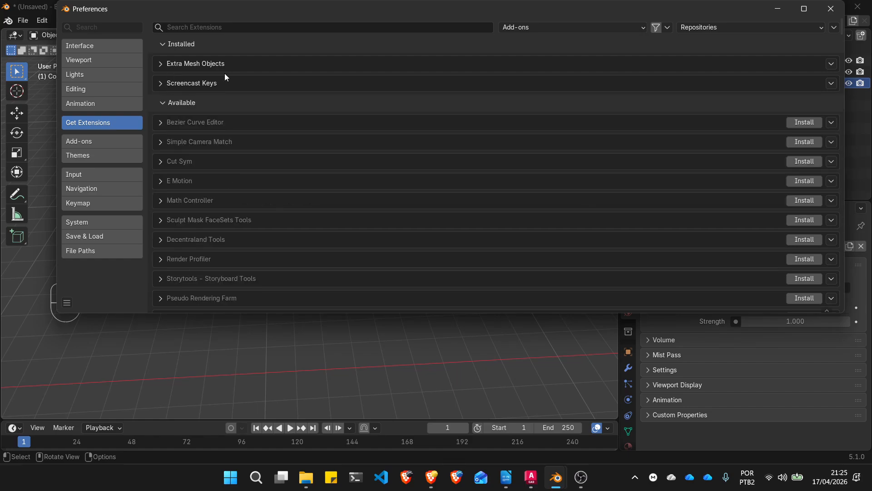
key(ctrl+1)
click(227, 62)
mouse_move(237, 51)
mouse_down()
mouse_move(84, 30)
mouse_move(275, 56)
mouse_up()
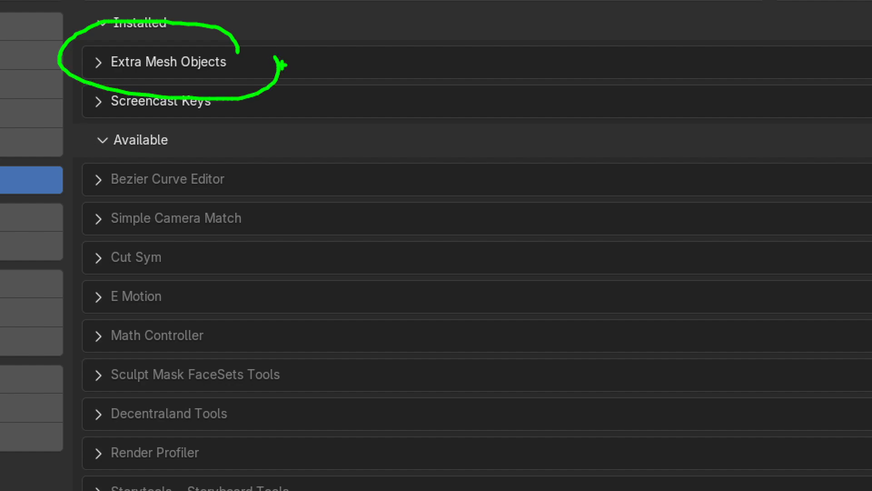
key(Escape)
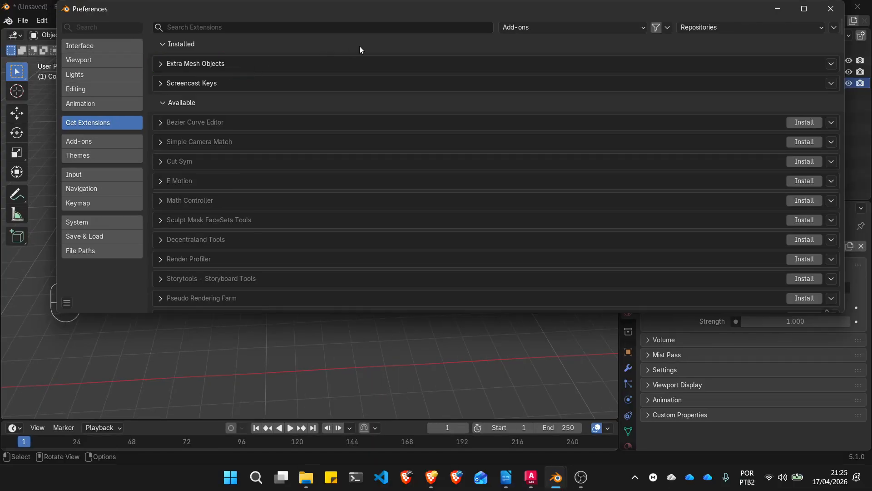
click(826, 10)
Place the 3D cursor on the floor beside the thickened shape and add a cube mesh there, leaving it selected
scroll(292, 229, up, 3)
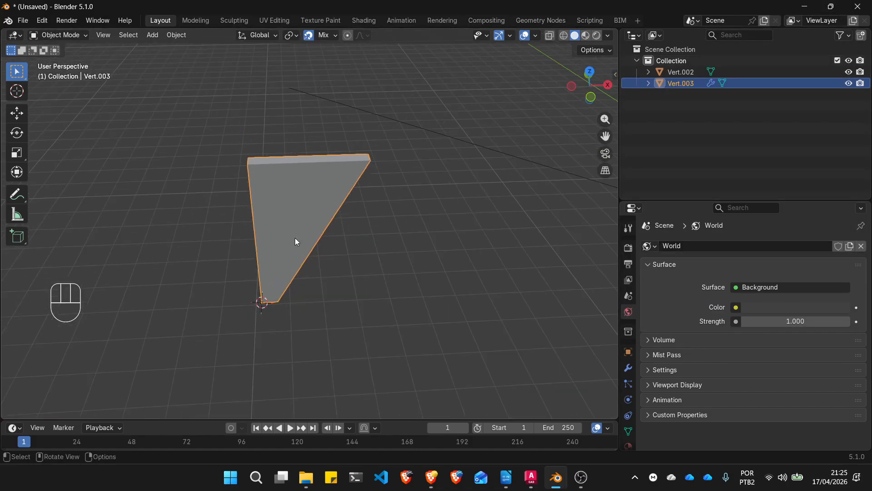
key(shift)
middle_drag(354, 235, 372, 242)
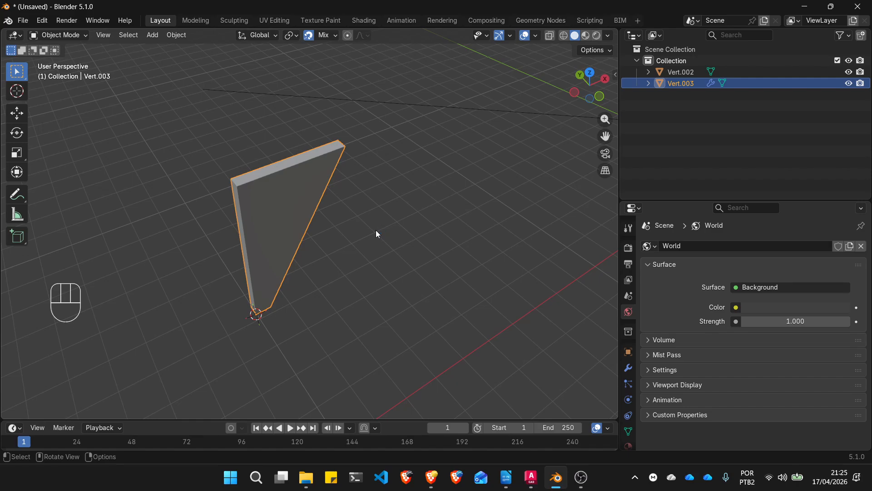
middle_drag(377, 233, 340, 266)
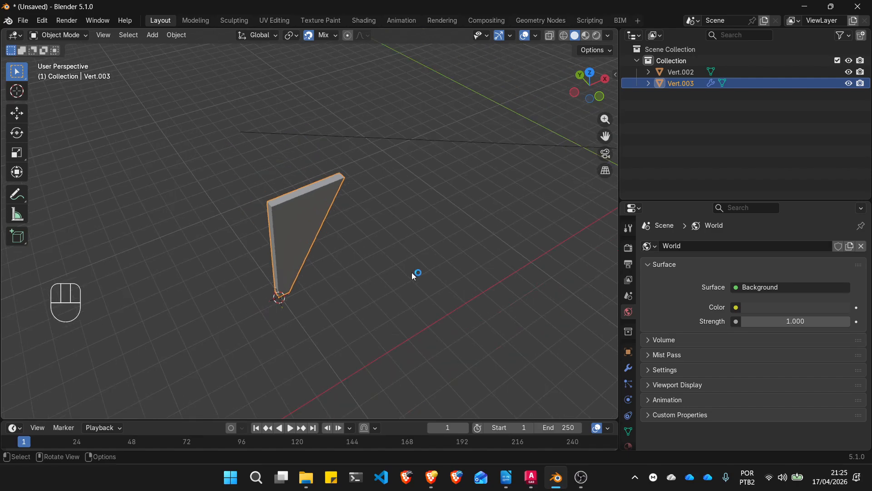
shift+right_click(387, 275)
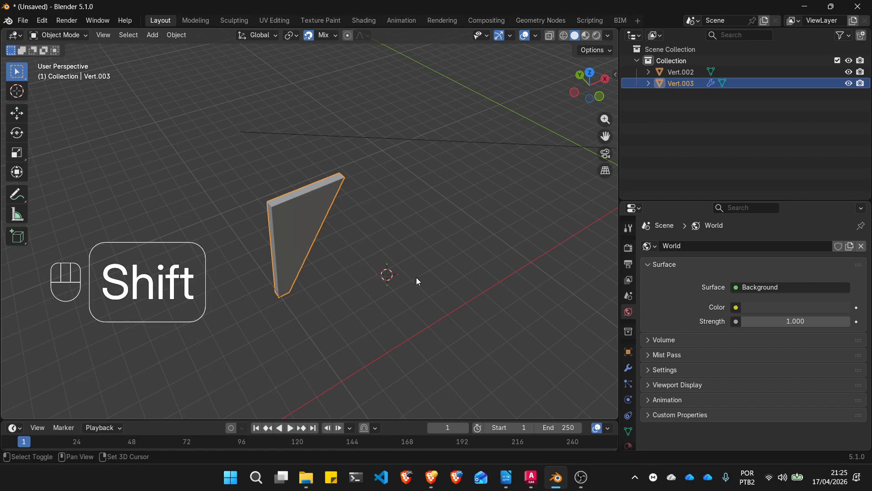
key(shift+a)
mouse_move(402, 233)
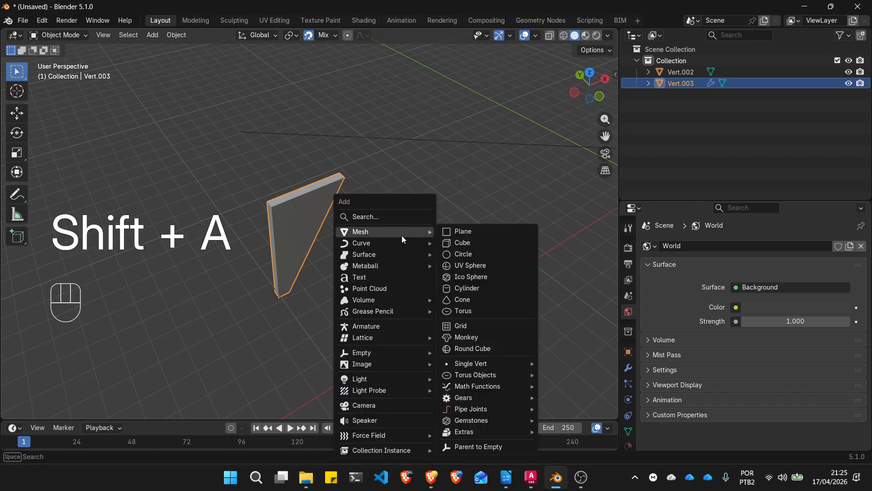
click(459, 242)
scroll(355, 308, up, 2)
click(357, 305)
middle_drag(443, 307, 464, 269)
click(407, 286)
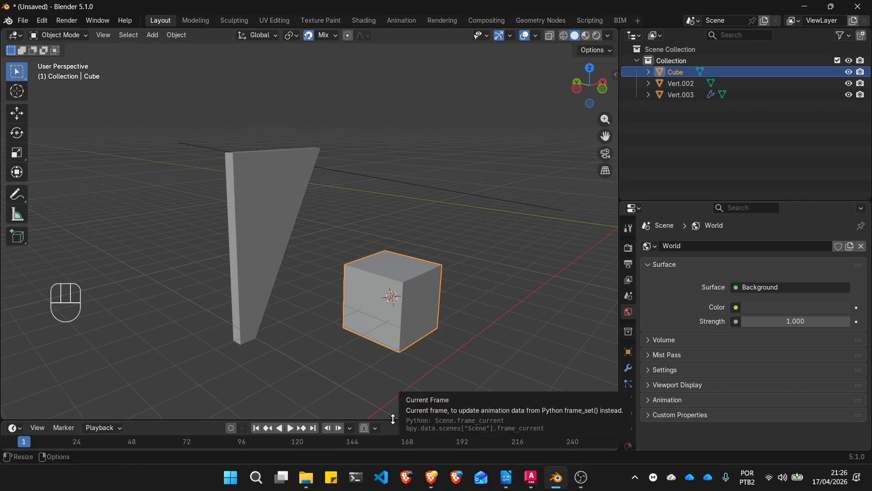
Enlarge the timeline area, switch it to the Geometry Node Editor, and create a new node tree for the cube
drag(394, 418, 386, 285)
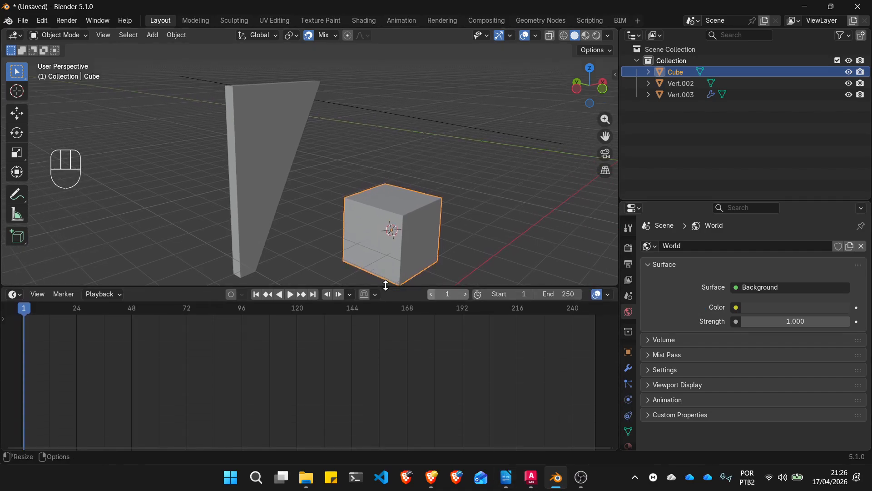
click(15, 295)
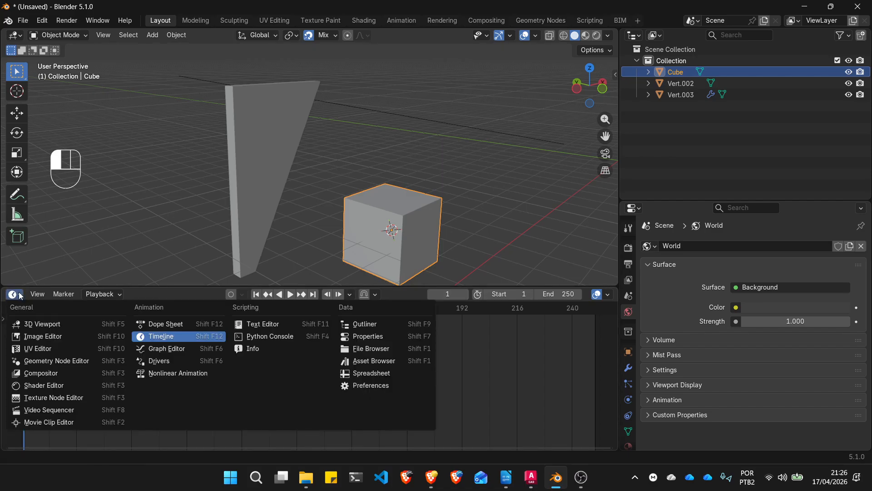
click(67, 357)
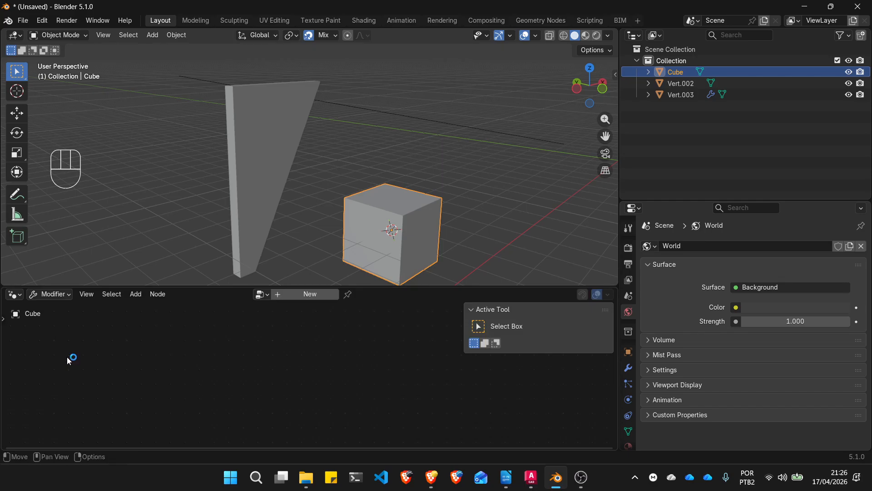
click(302, 293)
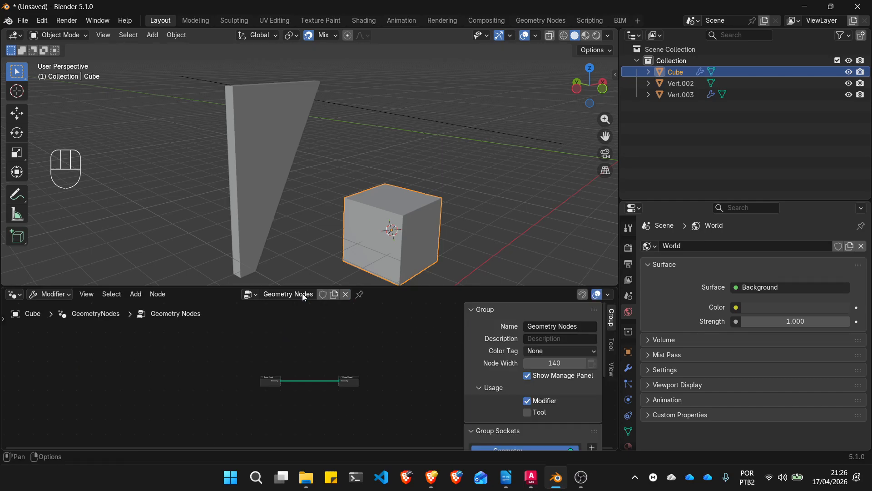
Show the cube's modifier properties and enlarge the node editor further, keeping the node tree's name as Geometry Nodes
click(649, 264)
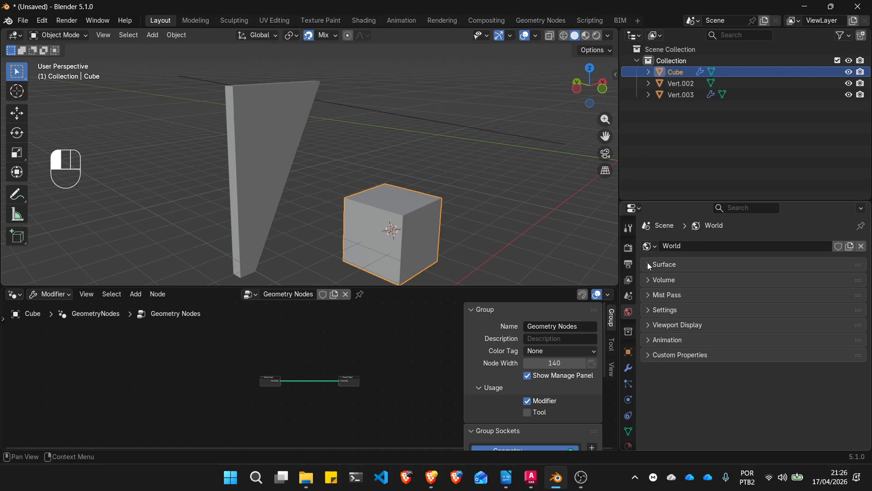
click(627, 369)
scroll(327, 382, up, 3)
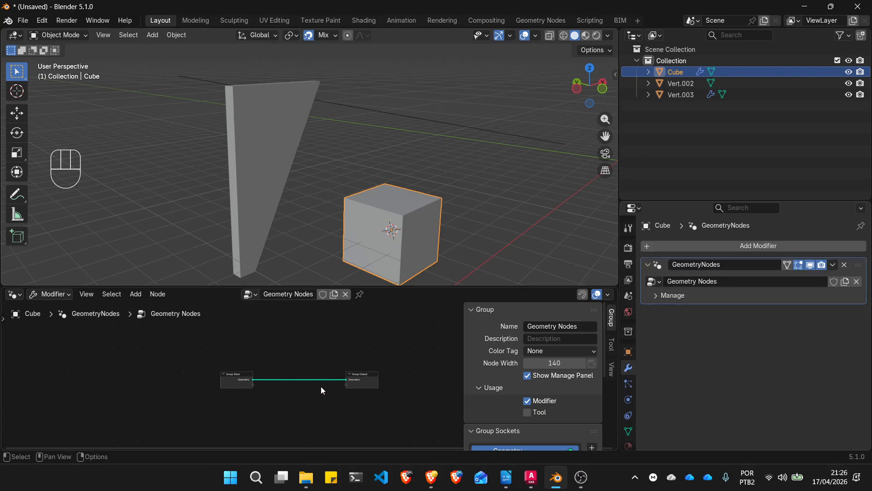
drag(303, 285, 302, 210)
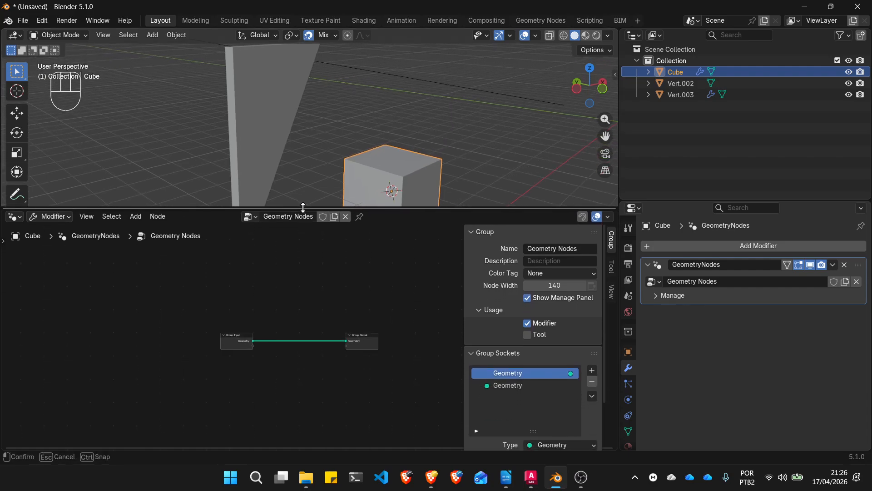
double_click(298, 217)
key(Return)
Disconnect the Group Input geometry from the Group Output node
middle_drag(389, 142, 416, 129)
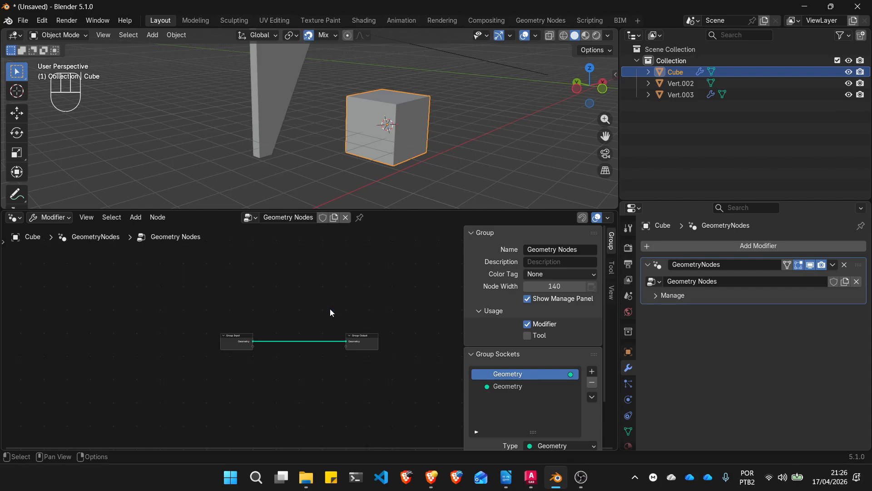
scroll(255, 336, up, 10)
scroll(150, 321, down, 5)
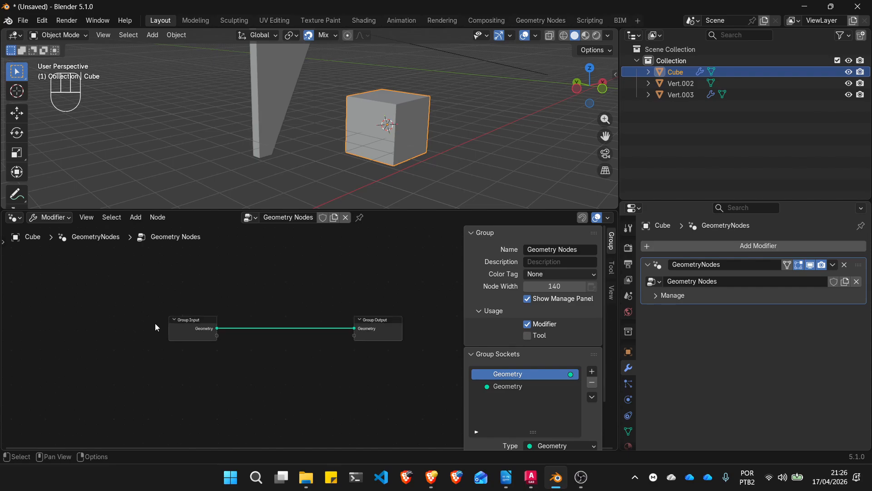
scroll(374, 317, up, 3)
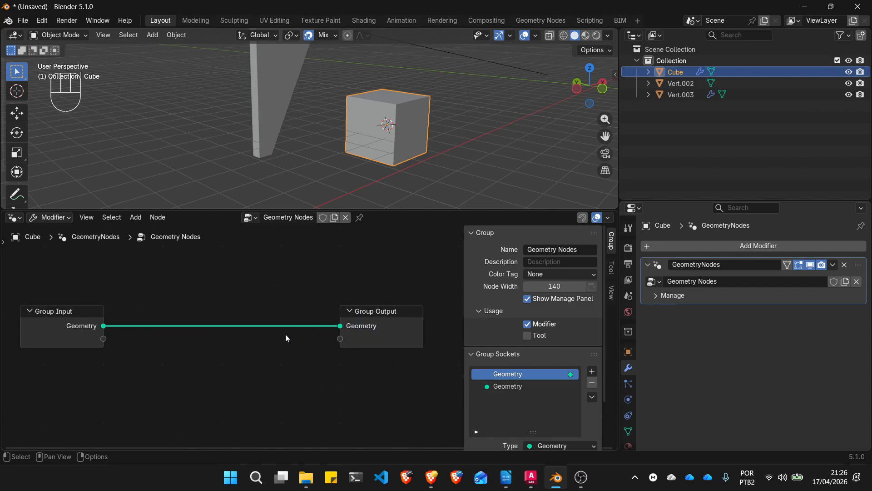
mouse_move(359, 326)
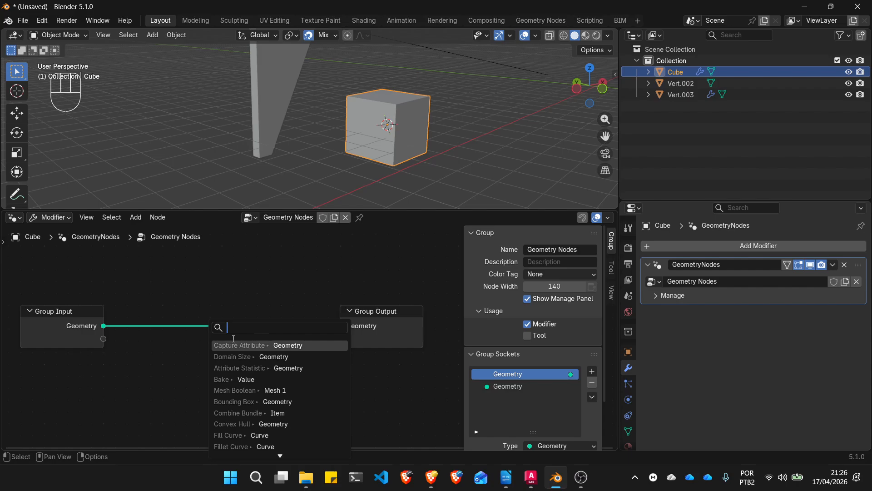
drag(102, 325, 249, 321)
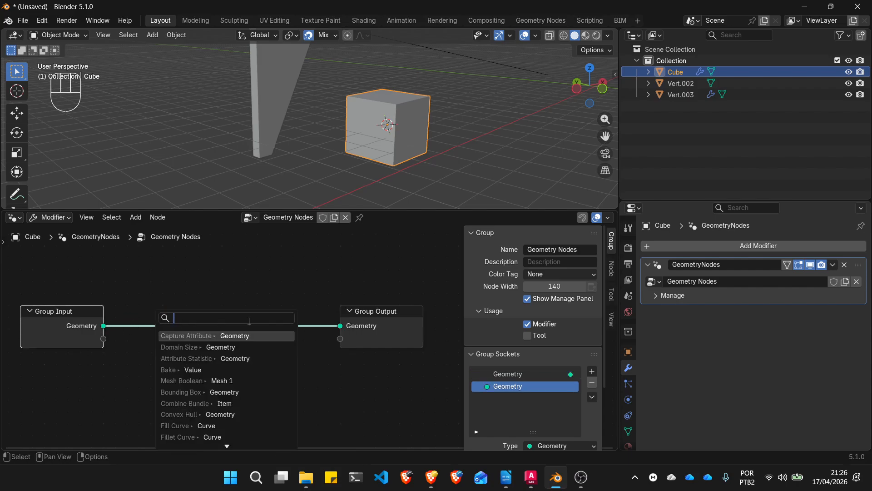
drag(340, 326, 244, 346)
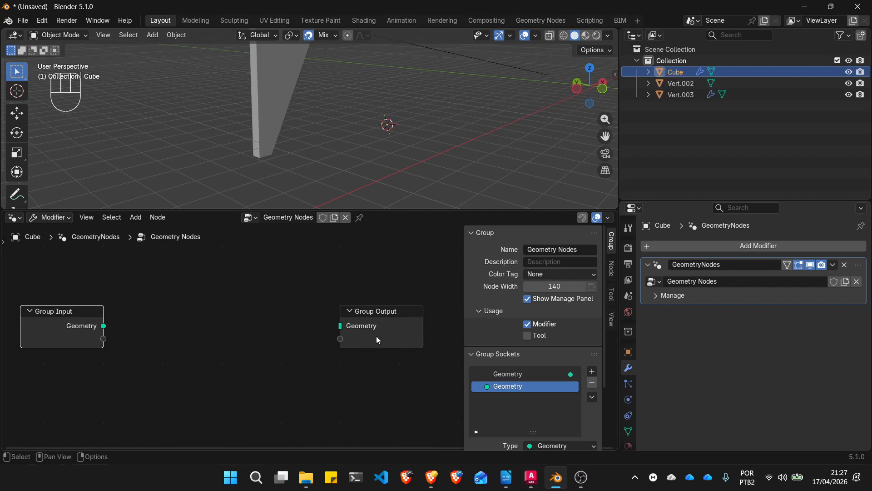
Add a Grid mesh primitive node between the group nodes and connect its Mesh output to the Group Output's Geometry
click(133, 217)
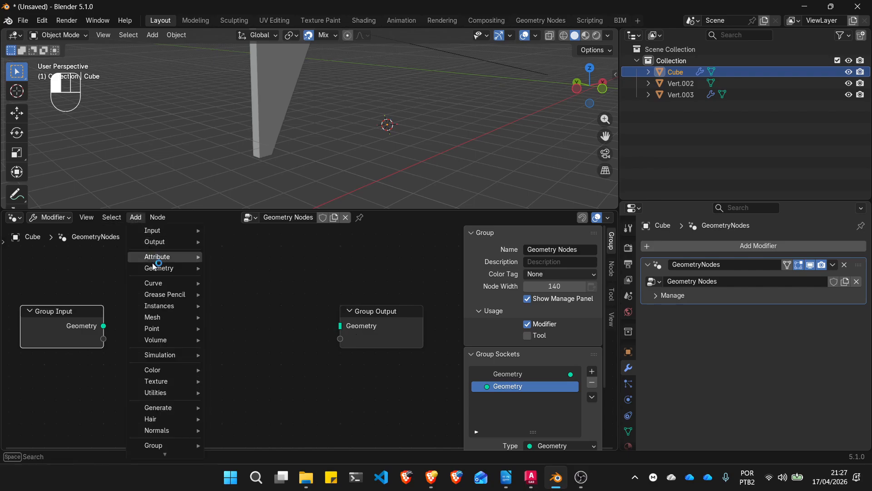
mouse_move(181, 317)
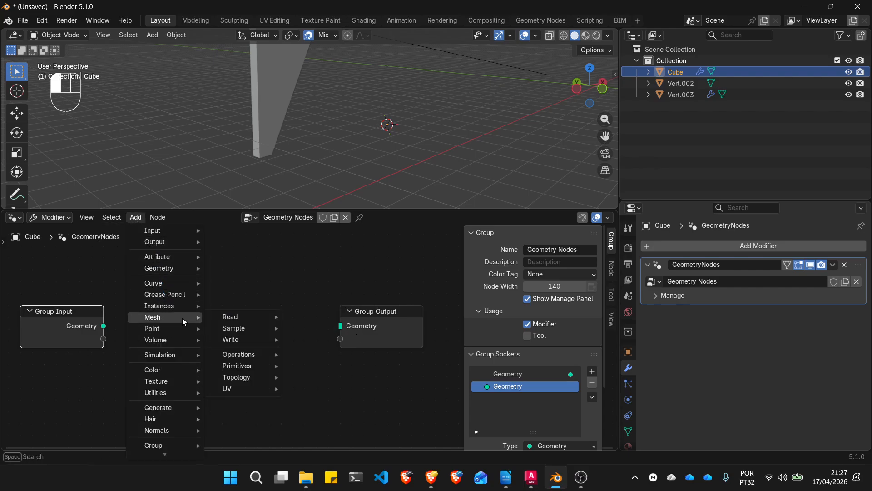
mouse_move(231, 320)
mouse_move(245, 364)
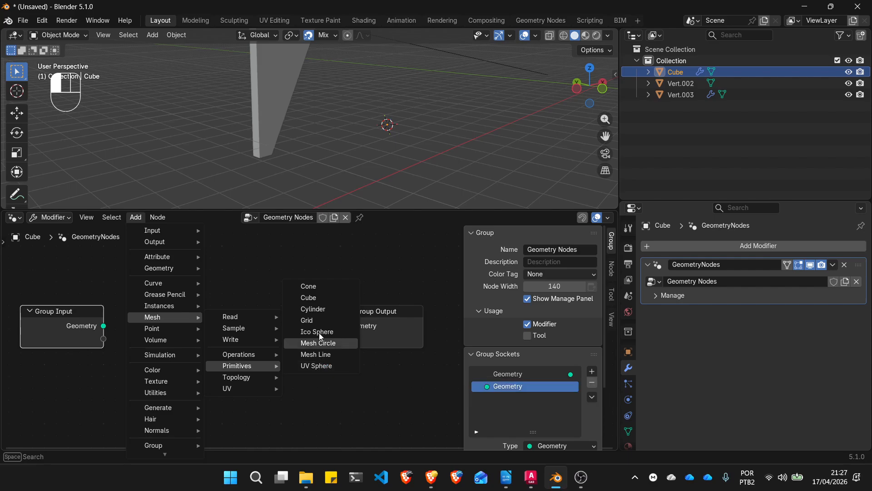
click(318, 321)
click(237, 321)
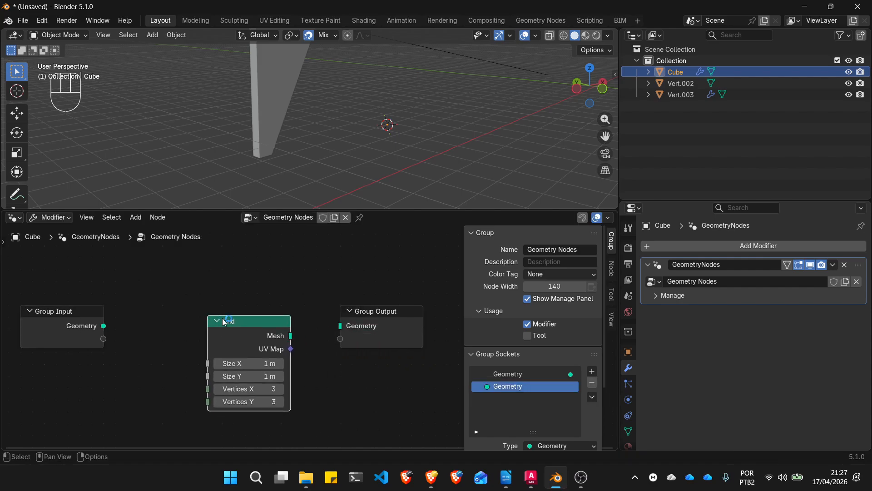
drag(291, 336, 340, 325)
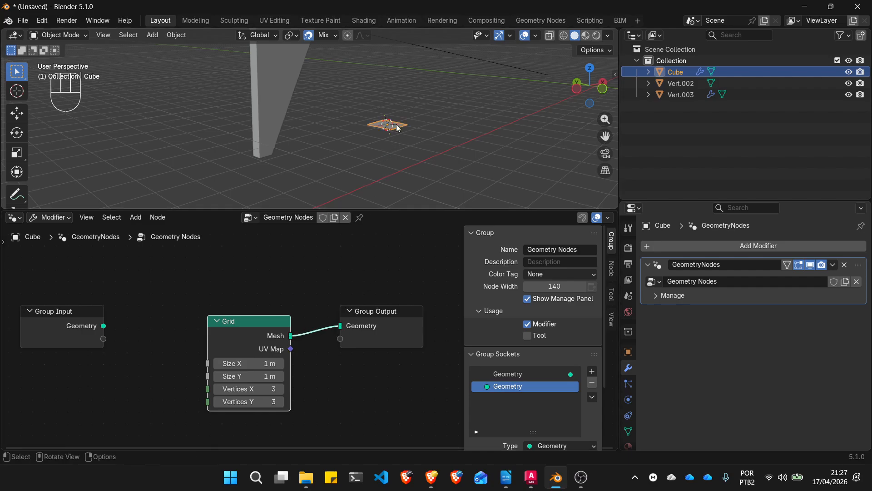
Move the Grid and Group Input nodes up, and set the grid to 3.4 m by 3 m with 37 X and 5 Y vertices
mouse_move(384, 166)
middle_down()
mouse_move(371, 168)
mouse_move(377, 152)
mouse_move(382, 162)
middle_up()
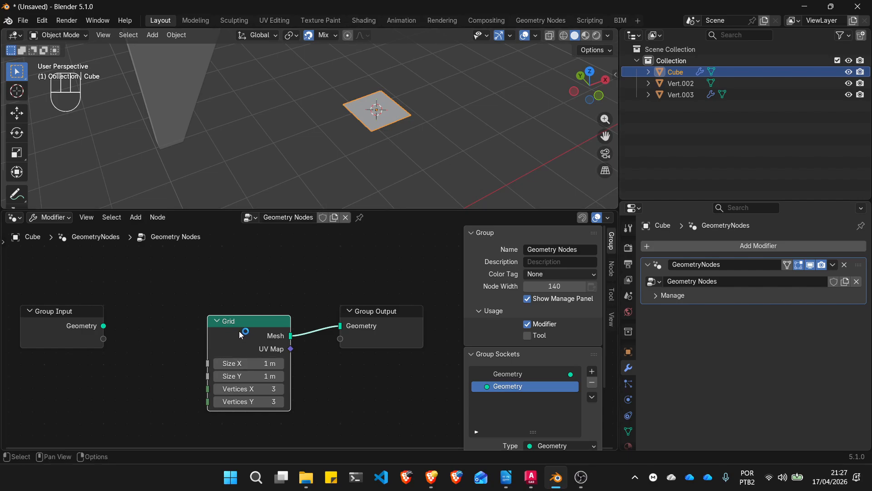
drag(238, 325, 238, 304)
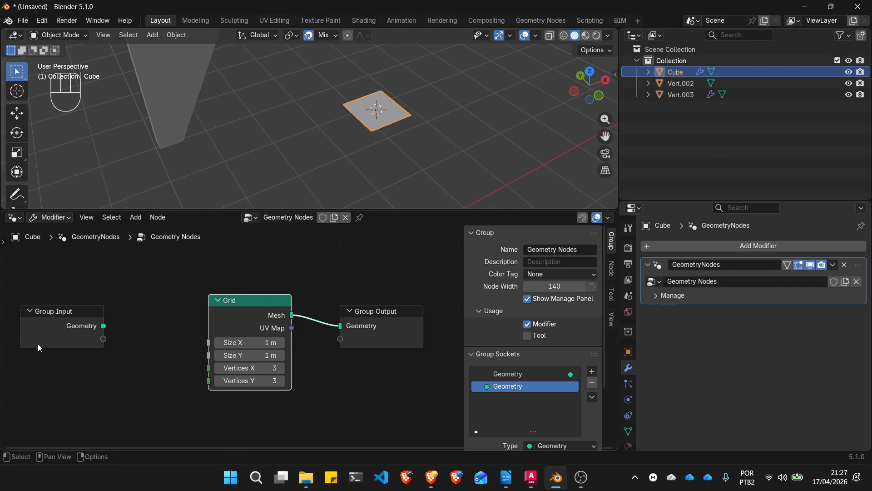
drag(37, 305, 49, 279)
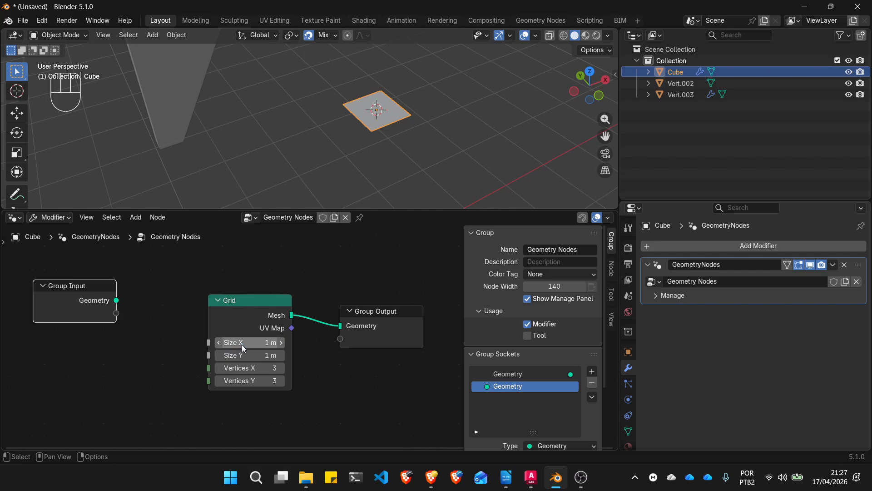
drag(241, 344, 257, 381)
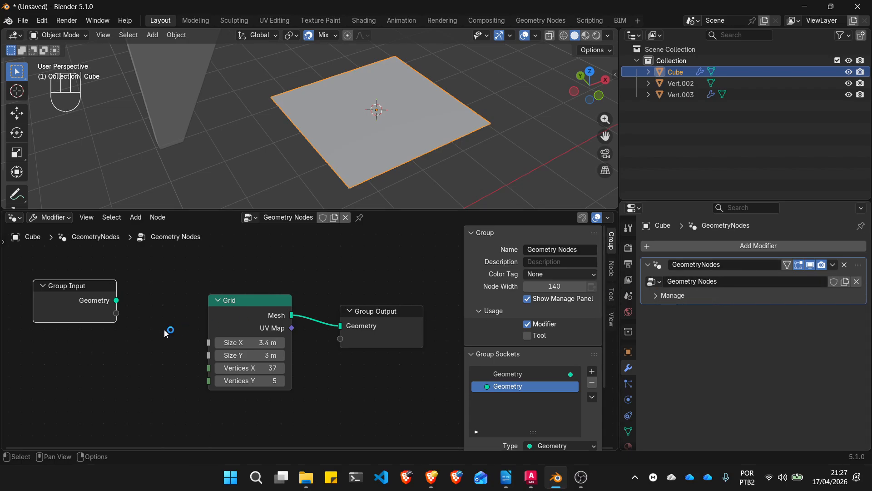
Expose the grid's Size X and Size Y through the Group Input node, setting Size X to 5 m in the modifier
drag(207, 342, 116, 313)
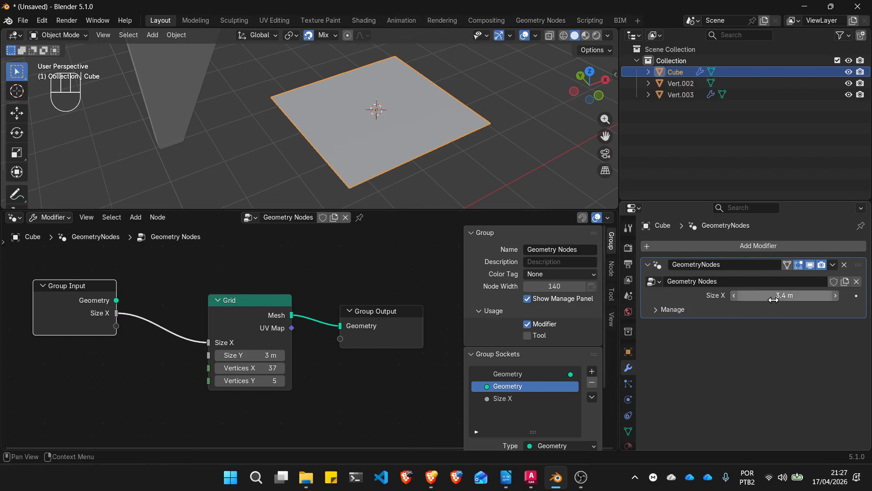
click(798, 301)
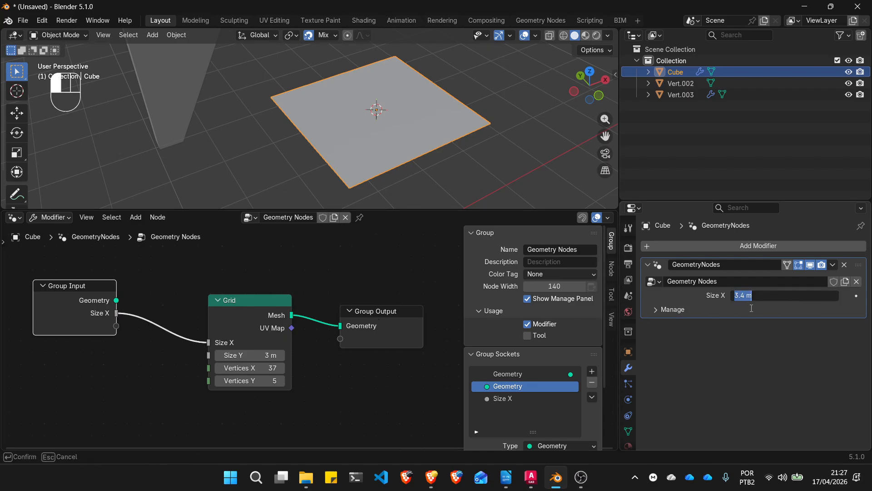
text(5)
key(Return)
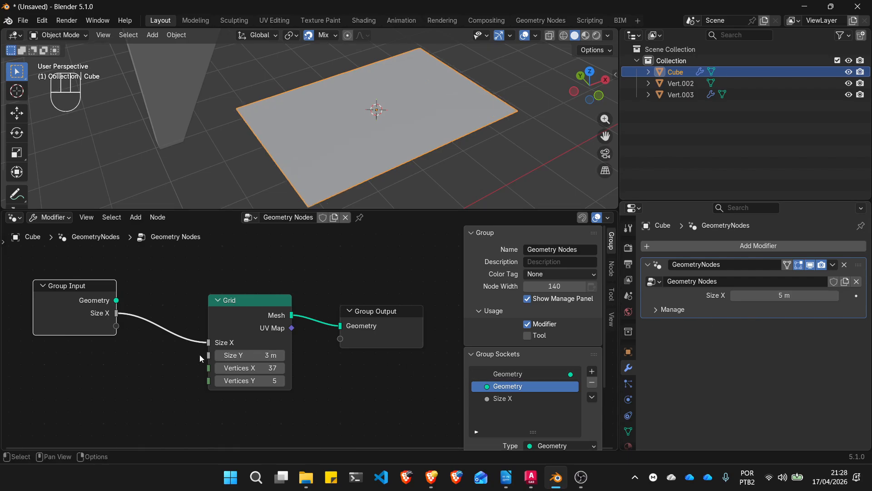
drag(209, 355, 123, 327)
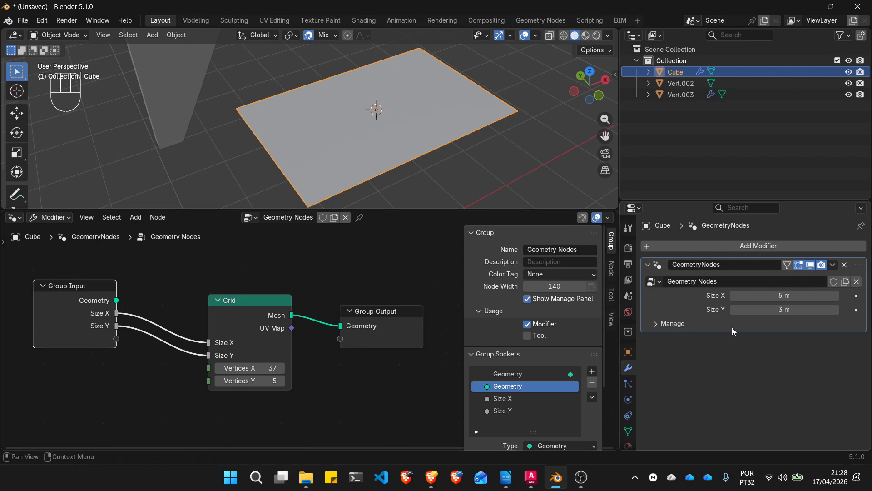
Set the grid's Size Y to 4 m in the Geometry Nodes modifier
click(785, 312)
text(4)
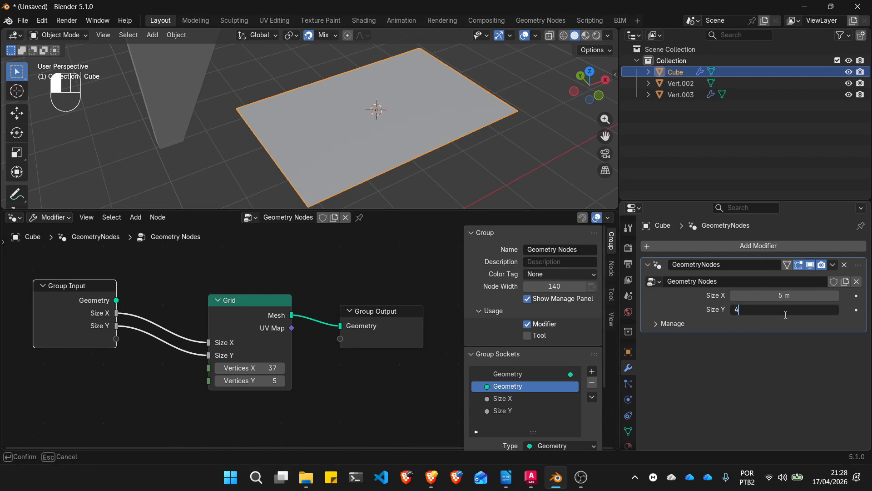
key(Return)
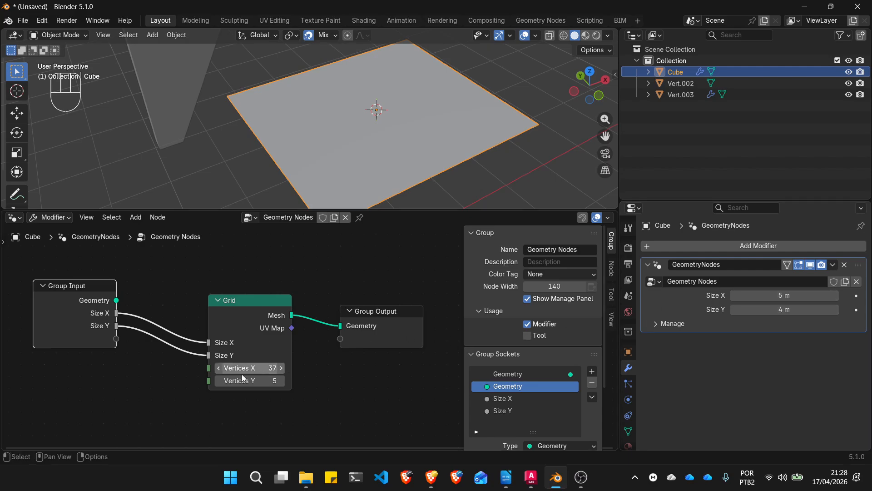
Expose the grid's Vertices X through the Group Input node and set it to 10 in the modifier
drag(208, 367, 117, 339)
click(795, 323)
text(10)
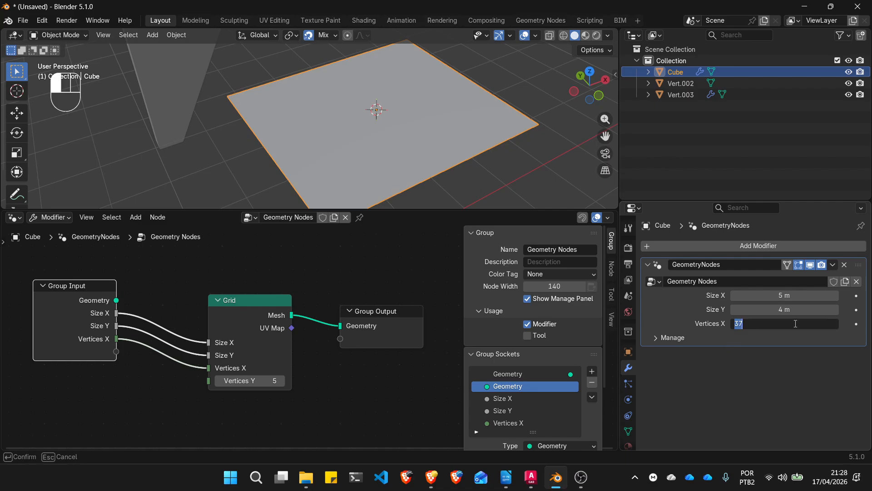
key(Return)
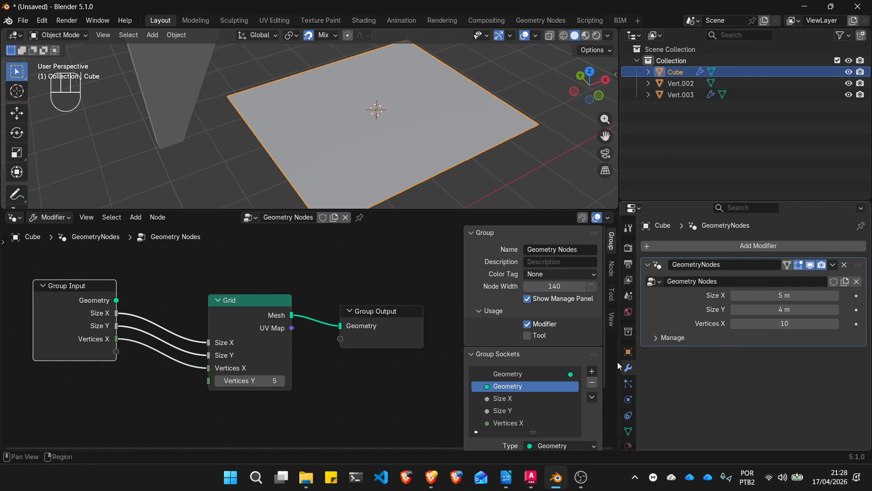
Expose the grid's Vertices Y through the Group Input node and set it to 5 in the modifier
drag(206, 382, 117, 351)
click(779, 337)
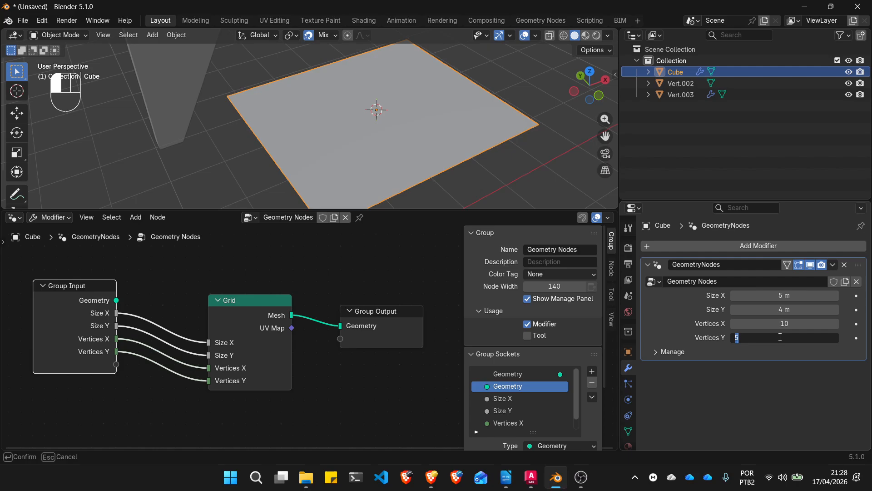
text(5)
key(Return)
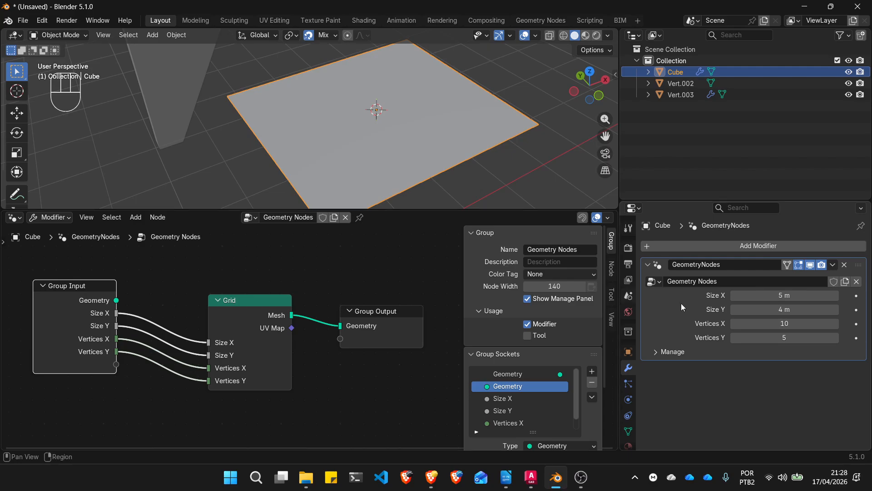
click(796, 324)
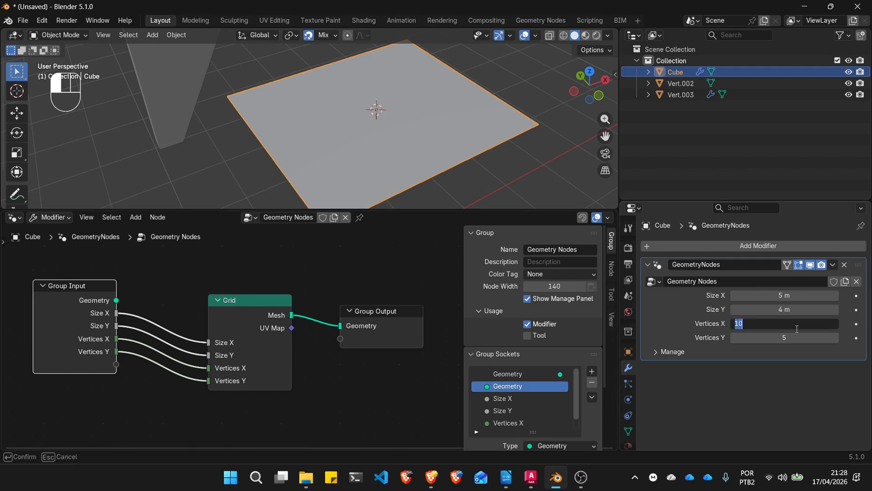
click(408, 399)
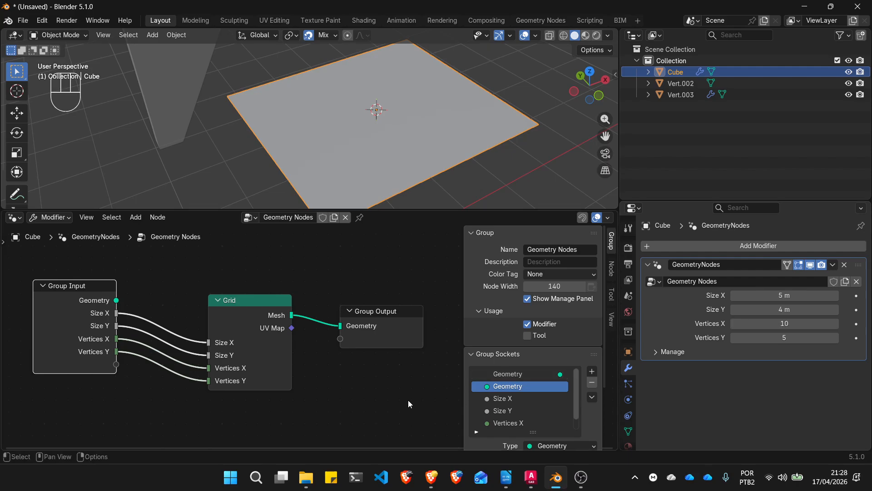
Examine the cube's original mesh against the generated grid in Edit Mode, and return to Object Mode
scroll(330, 367, down, 2)
scroll(366, 356, up, 1)
click(374, 323)
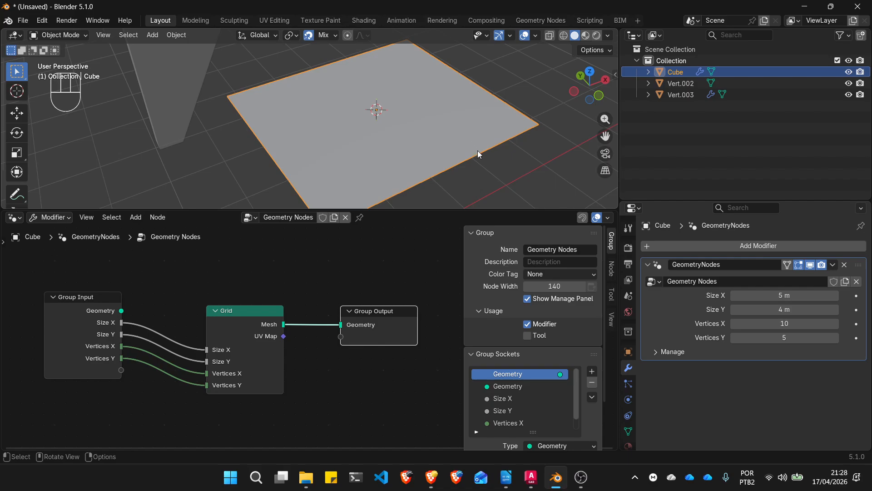
key(Tab)
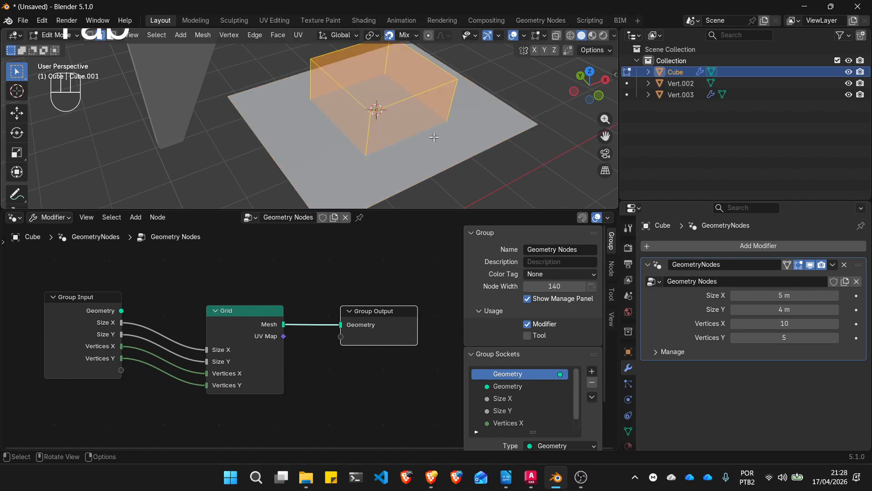
scroll(434, 137, down, 3)
scroll(432, 123, up, 1)
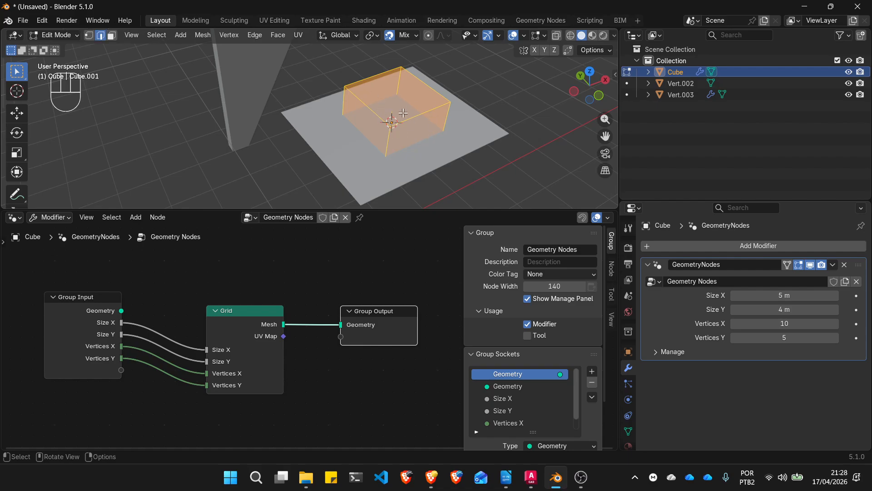
key(Tab)
scroll(448, 137, down, 3)
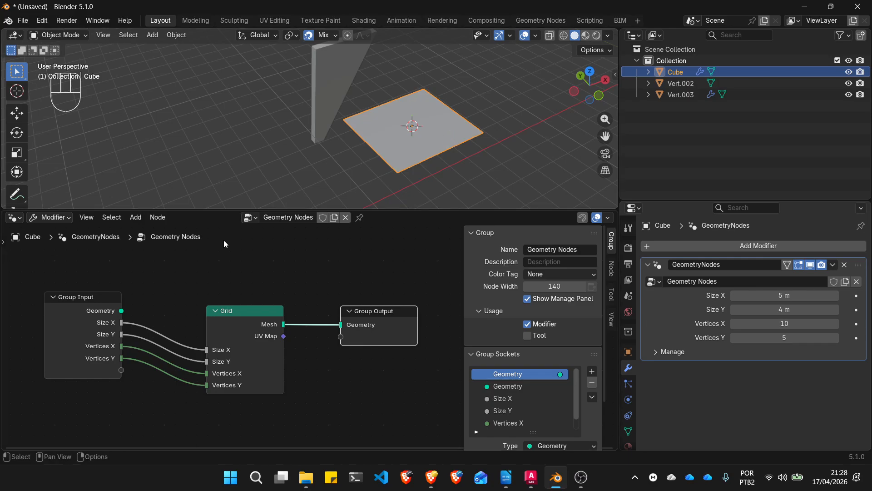
Search the available geometry nodes for "POIT" and "VERTEX TO", and clear the search text
click(135, 219)
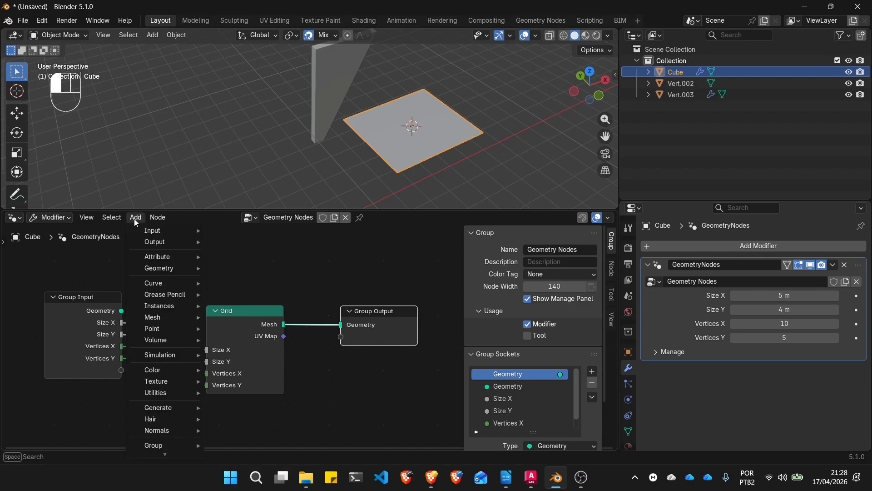
click(255, 255)
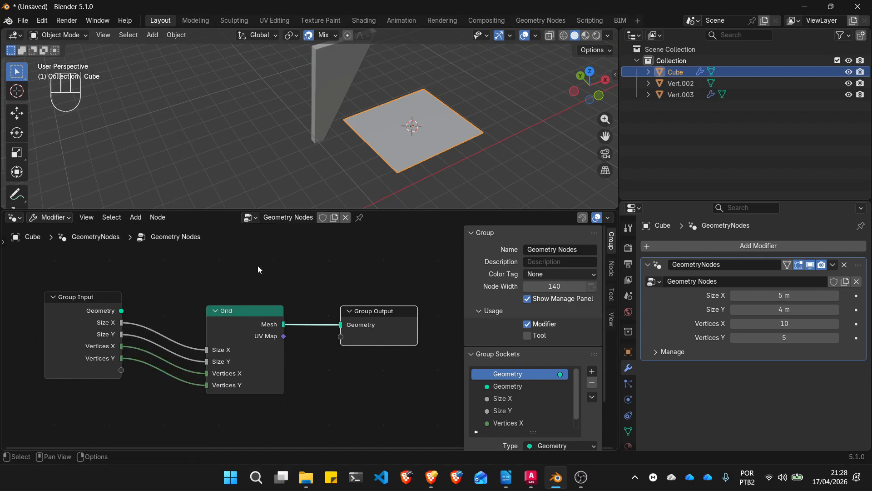
key(shift+a)
click(218, 165)
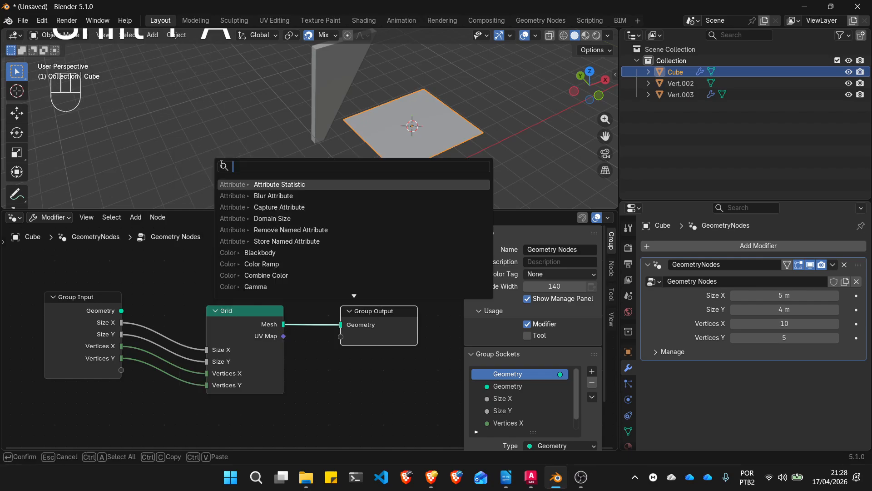
text(POIT)
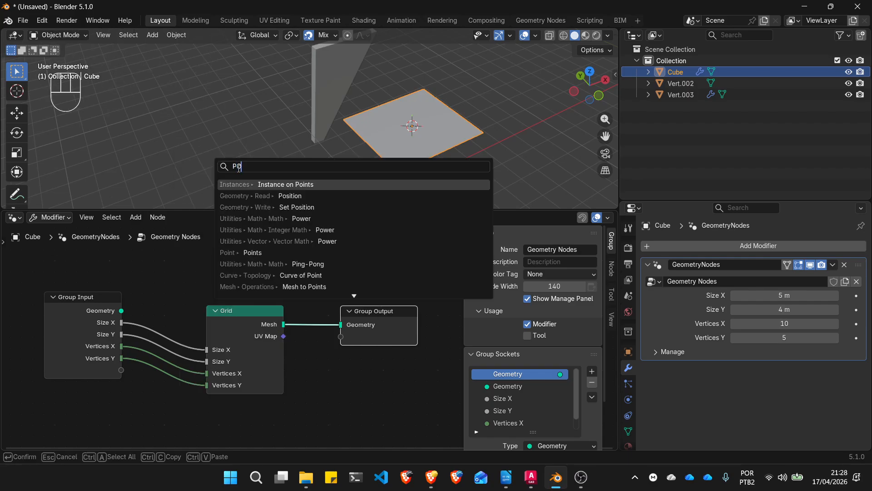
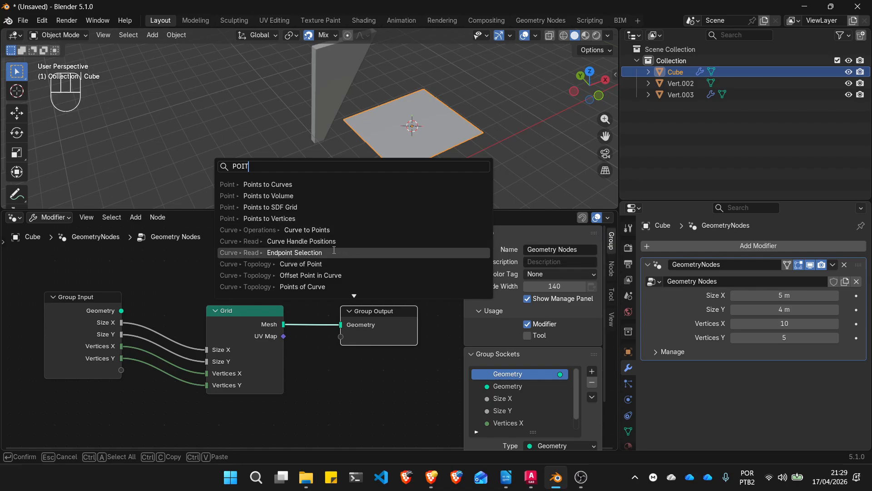
click(259, 168)
double_click(259, 167)
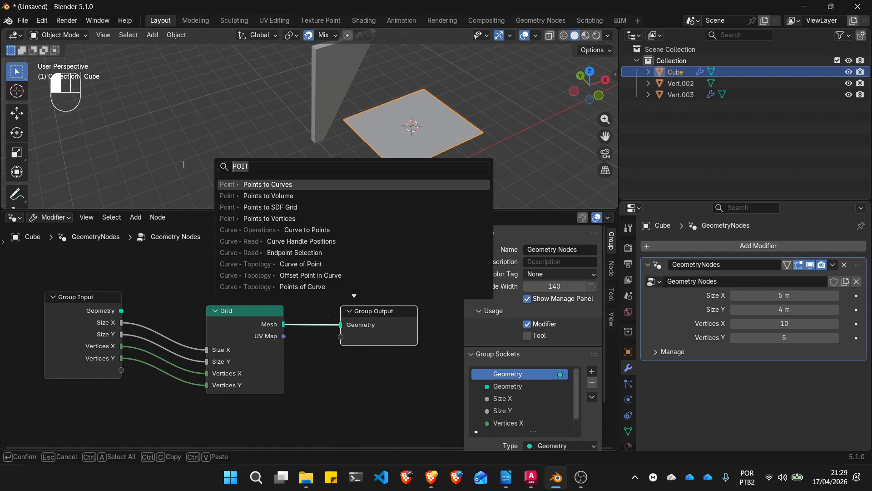
text(VERTEX)
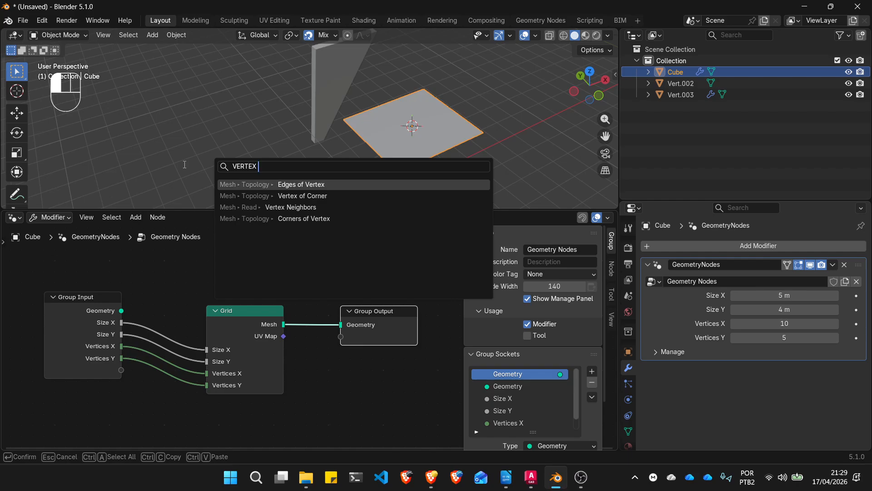
text( TO)
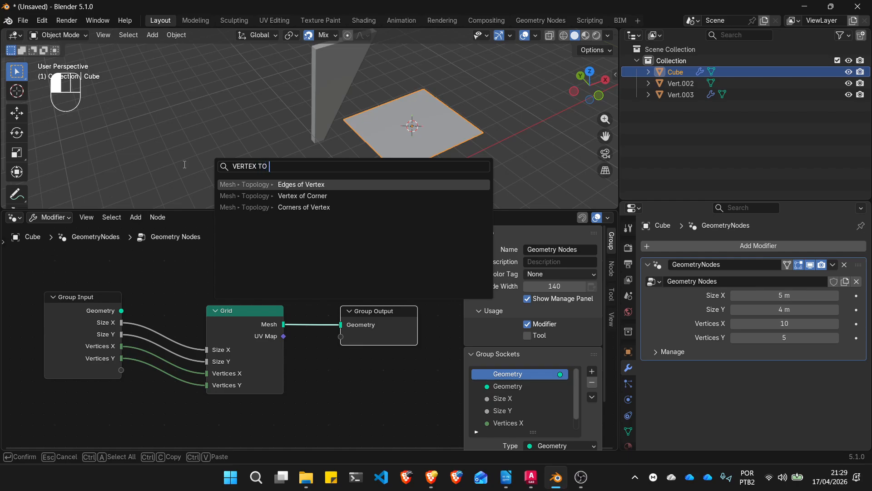
key(BackSpace)
key(BackSpace)
key(BackSpace)
key(BackSpace)
key(BackSpace)
key(BackSpace)
key(BackSpace)
key(BackSpace)
key(BackSpace)
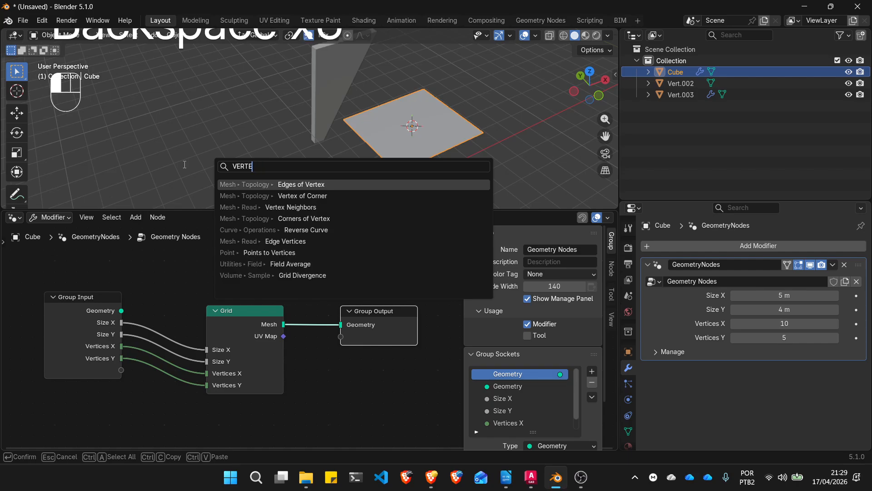
Search the nodes for "POIN" and place a Grid to Points node below the Group Output node
text(POIN)
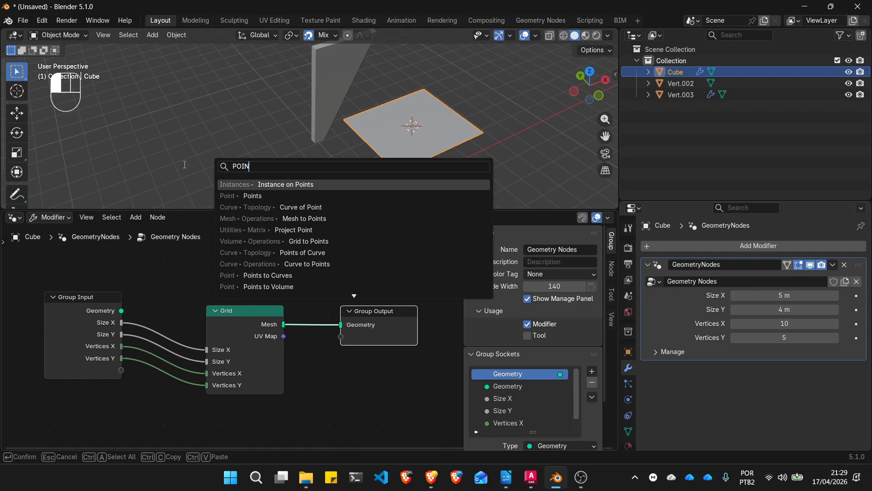
click(304, 241)
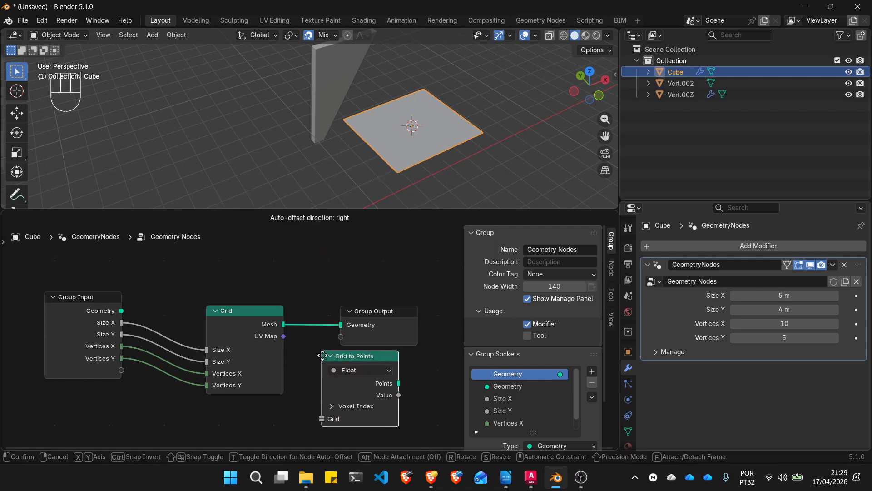
click(318, 376)
scroll(292, 351, down, 1)
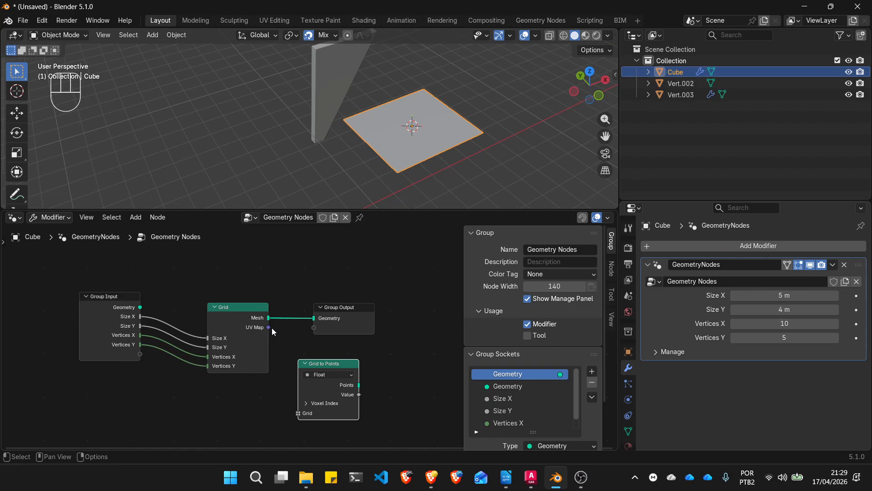
Try linking the Grid node's Mesh output to the Grid to Points node's Grid input, and delete the Grid to Points node
drag(269, 322, 298, 413)
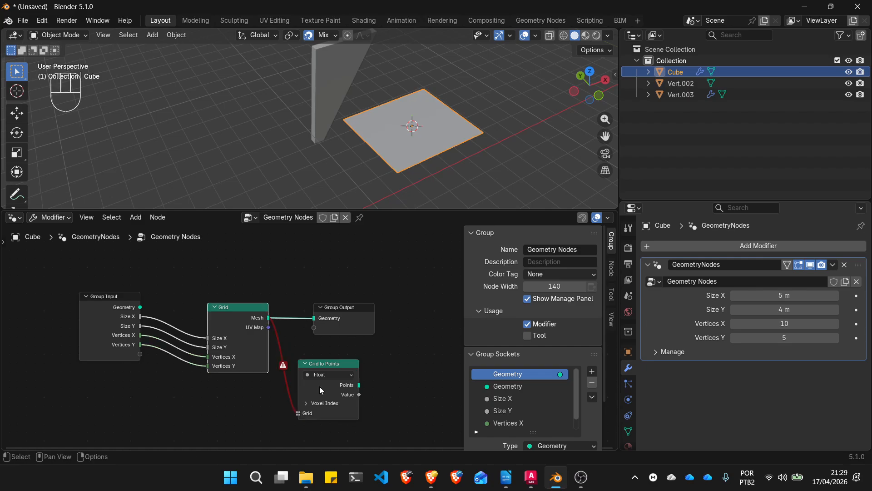
shift+click(306, 363)
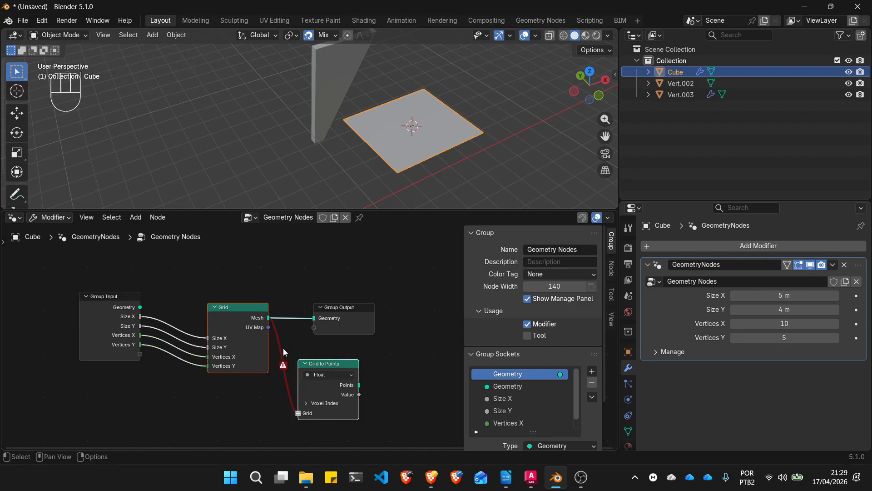
scroll(307, 364, up, 1)
scroll(307, 366, down, 1)
click(317, 364)
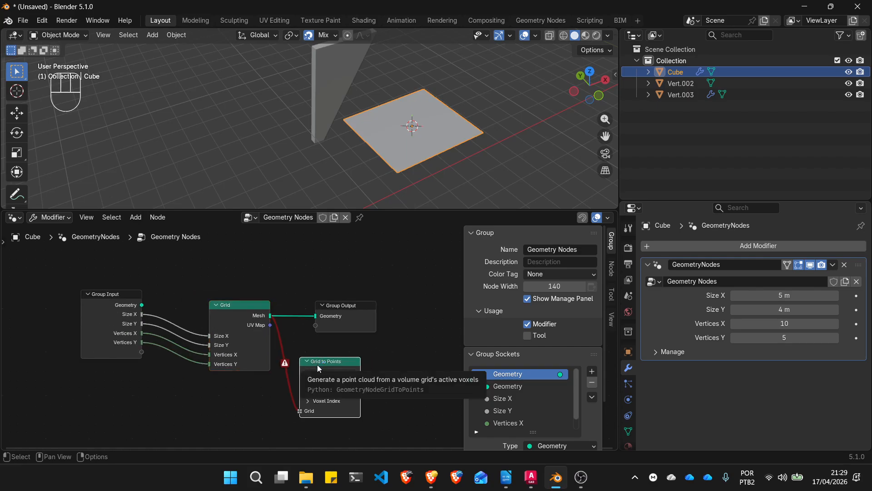
key(Delete)
Add an Instance on Points node below the Group Output node and fit all nodes in the editor
click(136, 217)
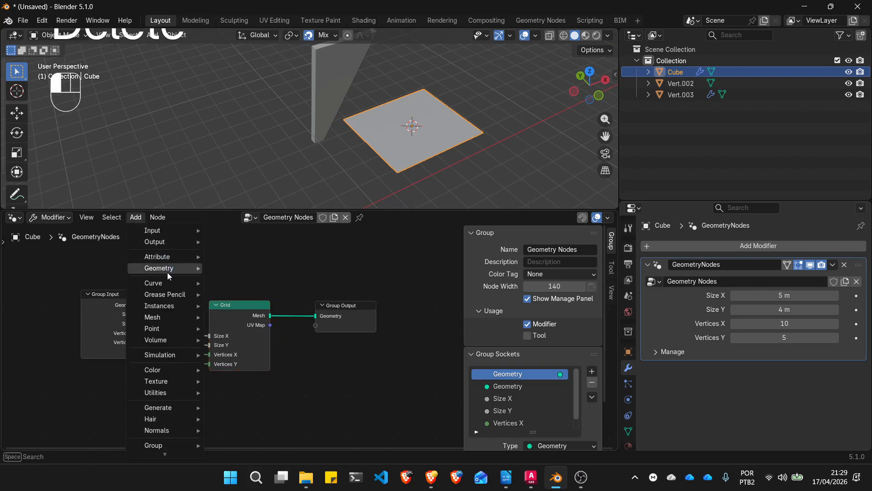
mouse_move(168, 271)
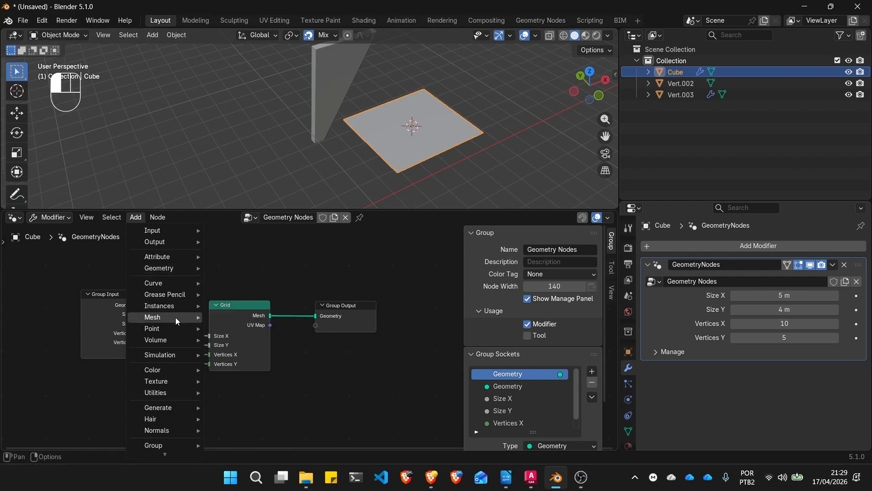
mouse_move(176, 328)
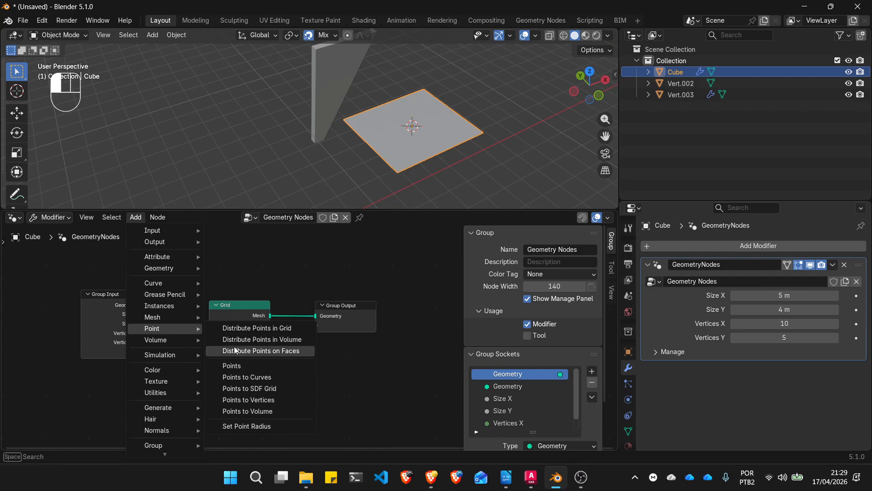
mouse_move(247, 355)
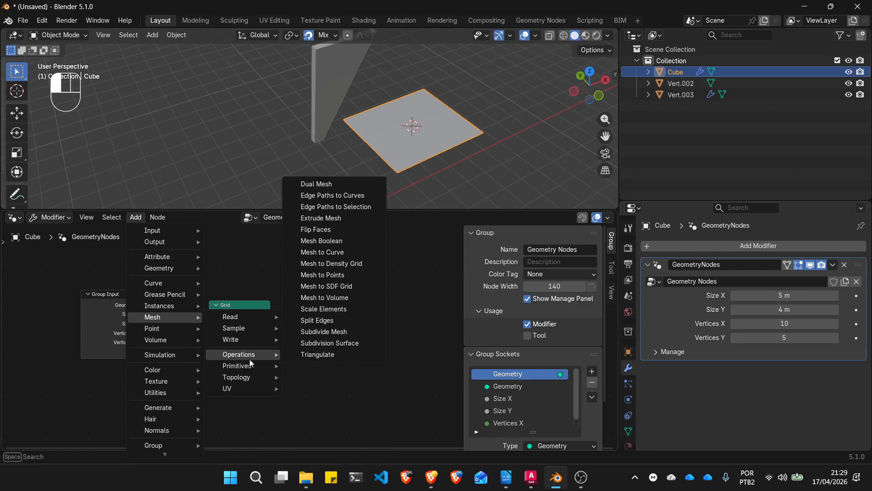
mouse_move(249, 392)
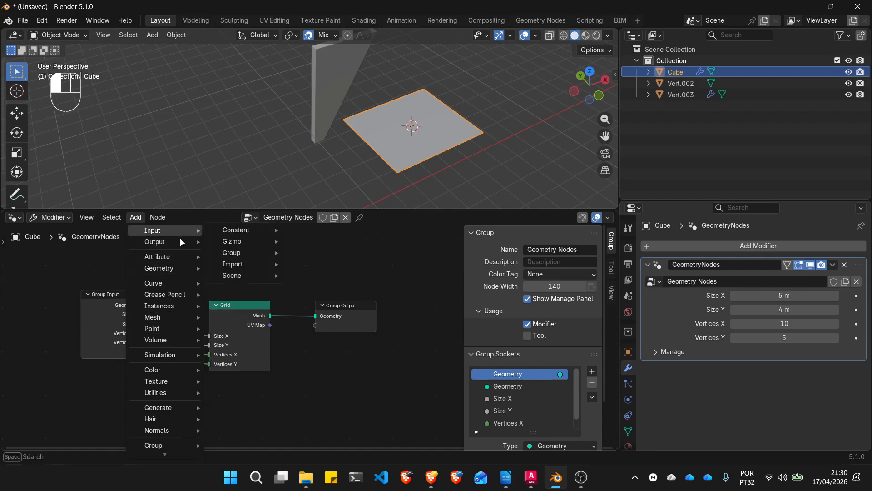
mouse_move(179, 243)
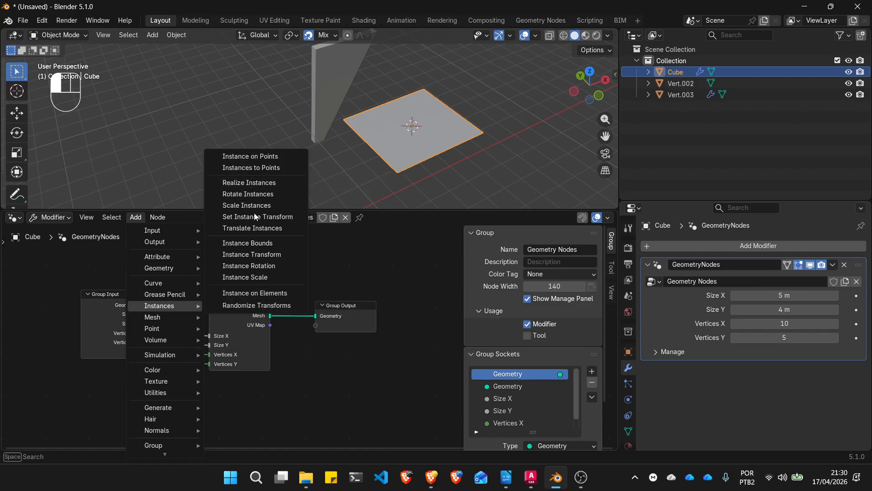
click(251, 156)
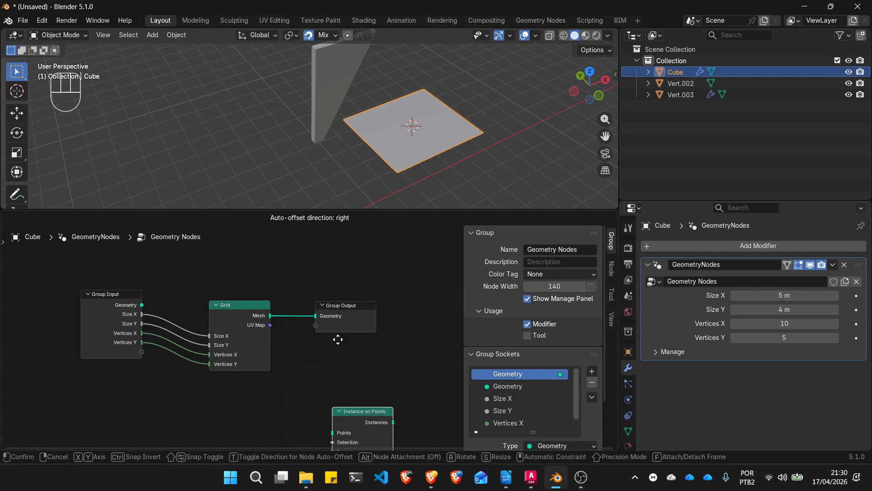
click(309, 279)
key(Home)
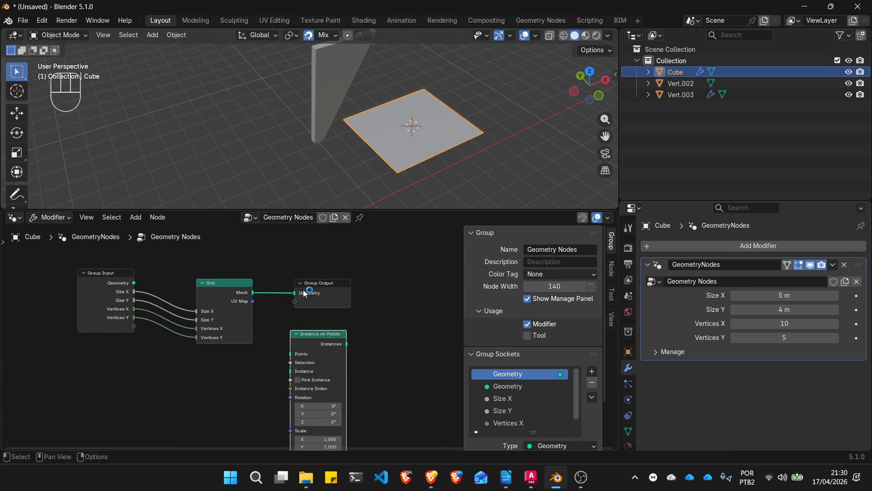
Link the Grid node's Mesh output to the Points input of Instance on Points, moving the Group Output node farther right
drag(307, 291, 335, 282)
scroll(302, 302, up, 3)
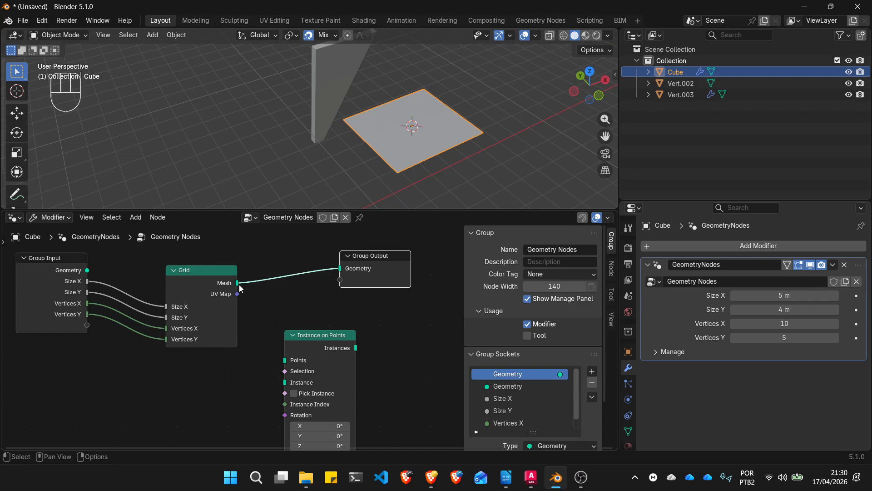
drag(238, 283, 284, 360)
scroll(261, 295, down, 1)
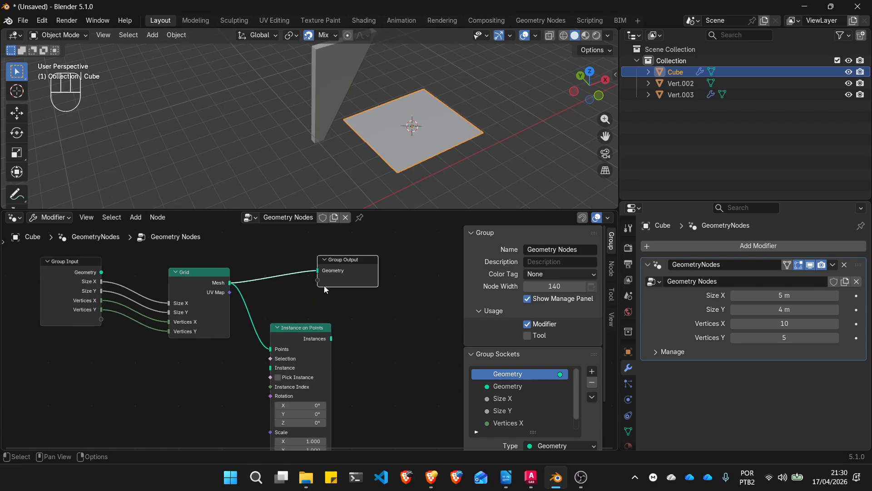
drag(356, 261, 407, 266)
scroll(204, 279, down, 4)
scroll(346, 341, up, 4)
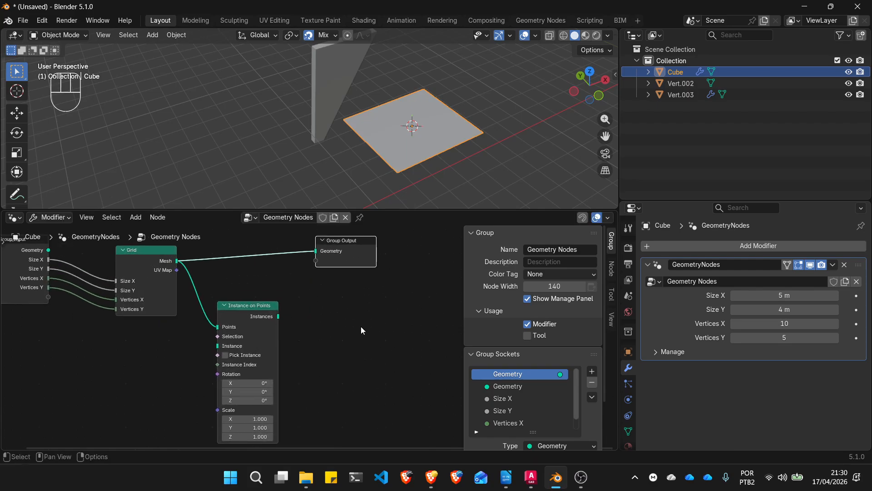
Add a Mesh Circle primitive node to the right of the Instance on Points node
click(131, 220)
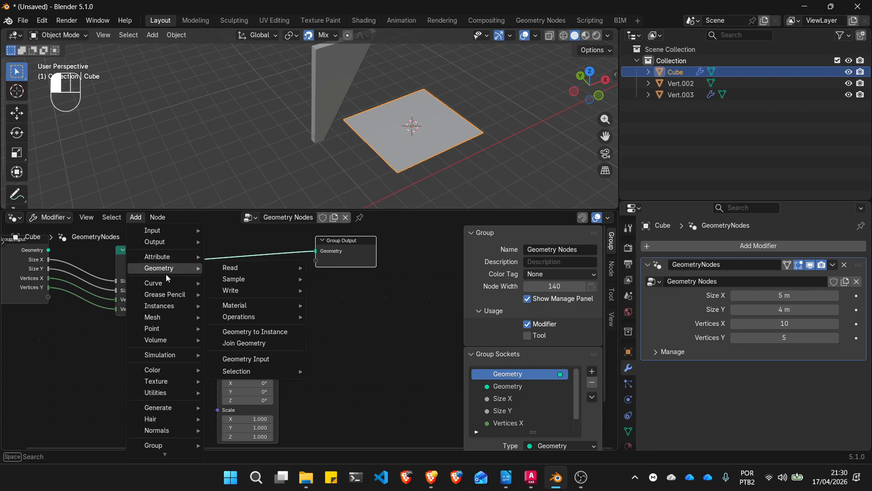
mouse_move(236, 318)
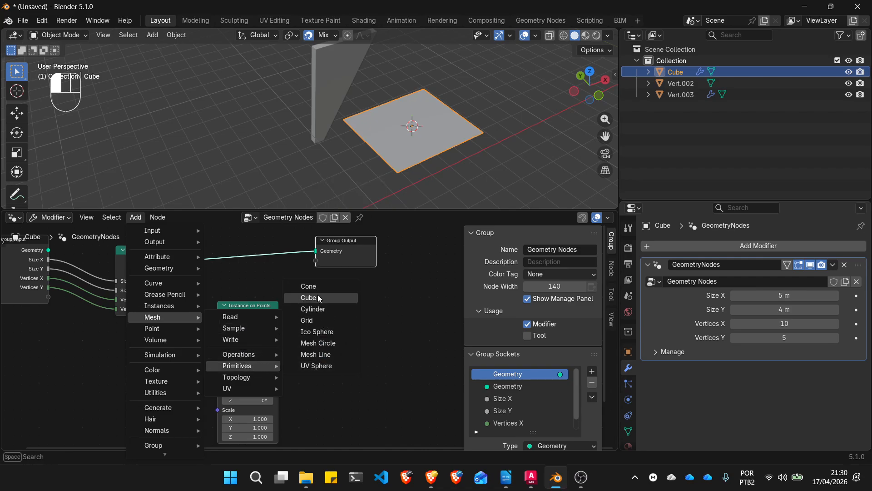
click(322, 342)
click(348, 331)
scroll(313, 329, up, 1)
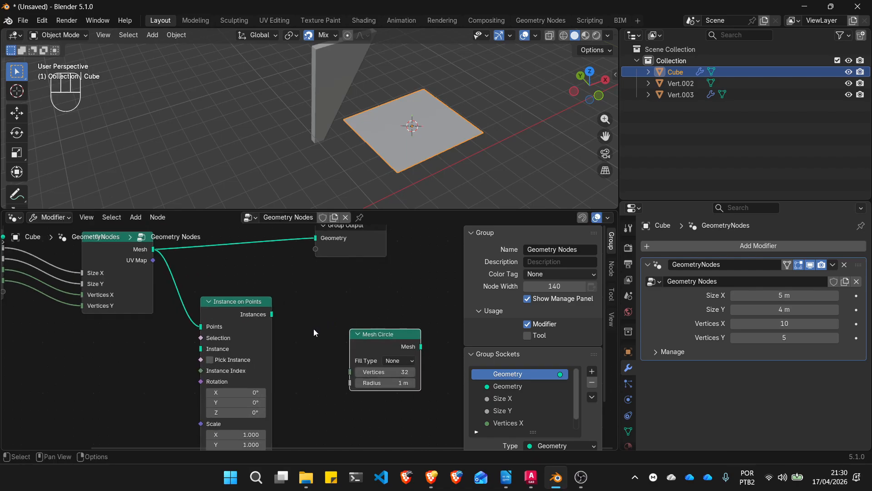
drag(274, 314, 342, 372)
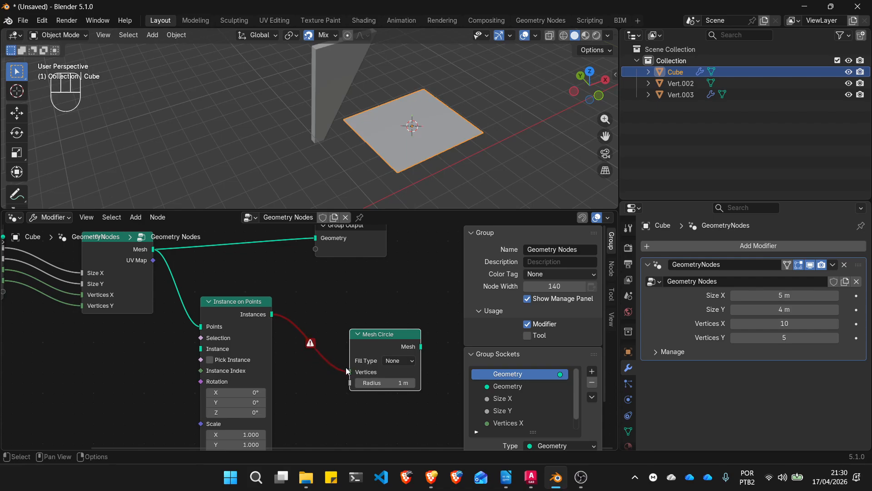
key(ctrl+z)
Place the Mesh Circle node below the Grid node and wire it through Instance on Points' Instance input to the Group Output's Geometry
scroll(296, 313, down, 1)
drag(356, 337, 230, 341)
scroll(175, 351, up, 2)
scroll(262, 330, down, 2)
drag(353, 248, 392, 255)
scroll(296, 295, up, 1)
drag(293, 315, 365, 254)
scroll(331, 292, down, 3)
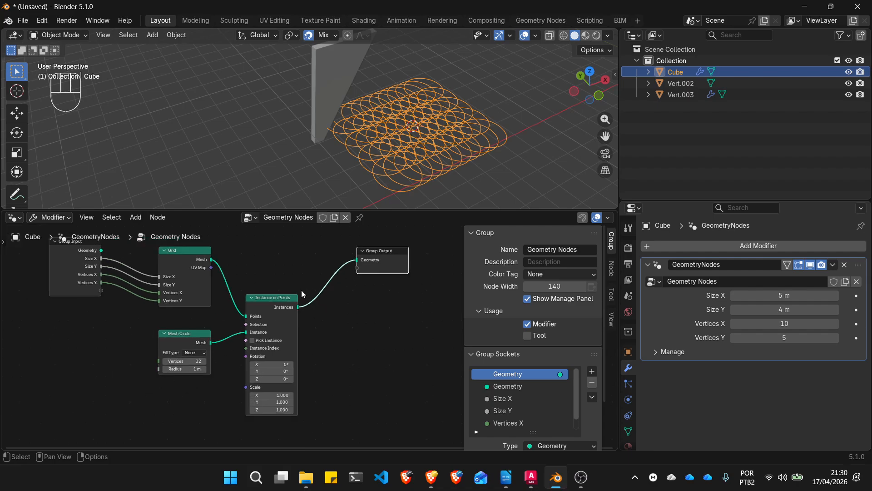
Set the Mesh Circle node's radius to 0.2 m
scroll(213, 360, up, 8)
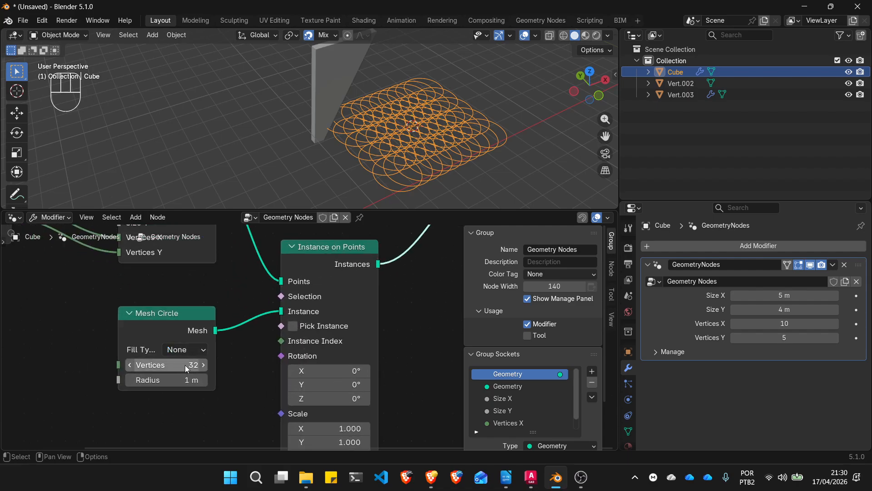
drag(189, 379, 161, 380)
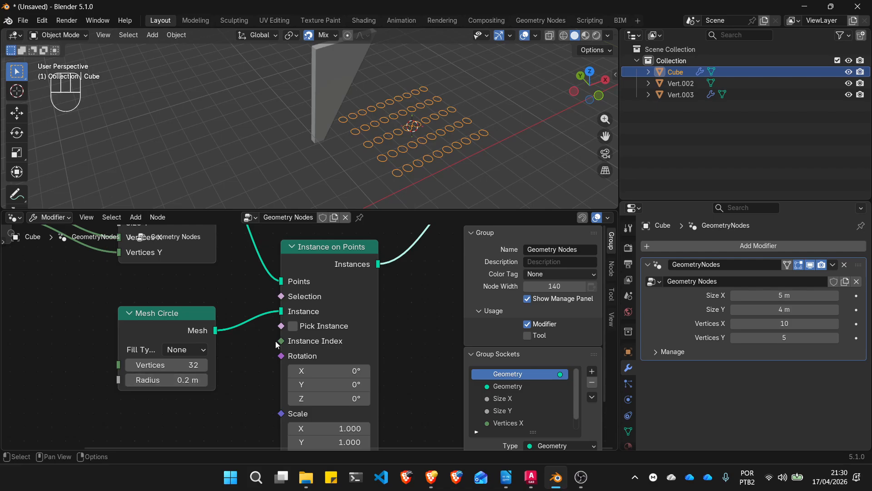
scroll(285, 328, down, 4)
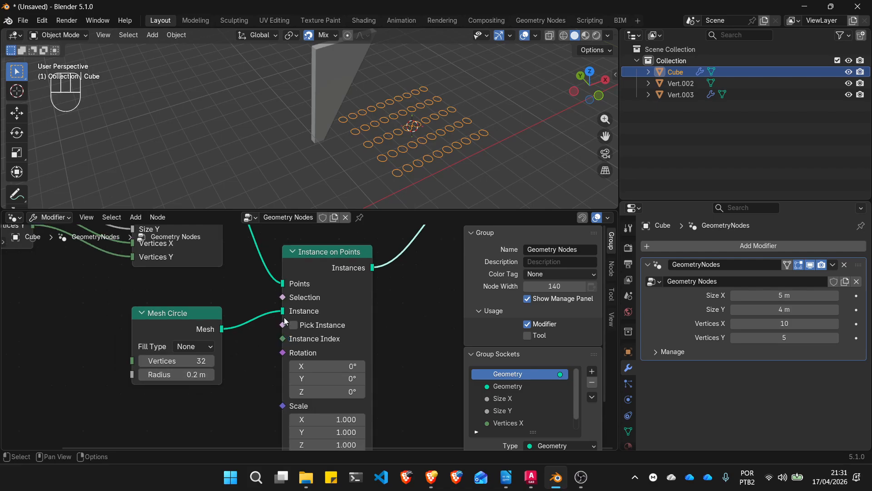
scroll(273, 300, up, 2)
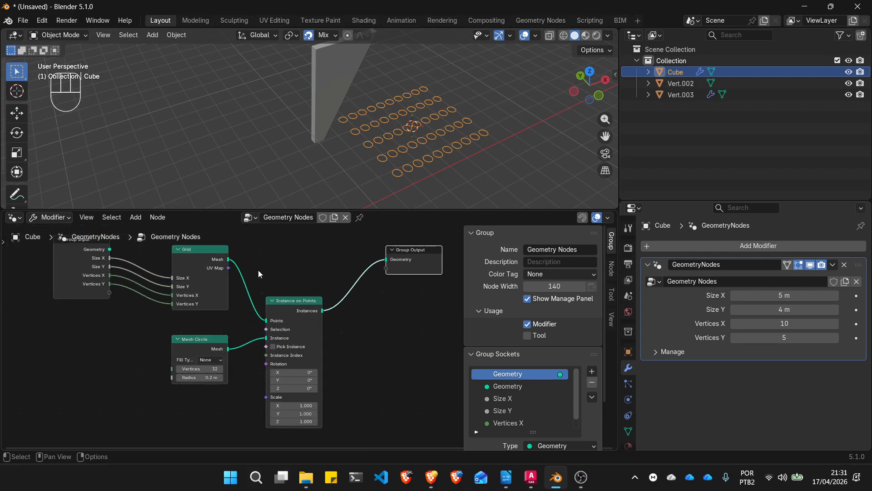
Alternate the Group Output's Geometry link between the Grid's Mesh and Instance on Points' Instances to compare both results
shift+click(226, 262)
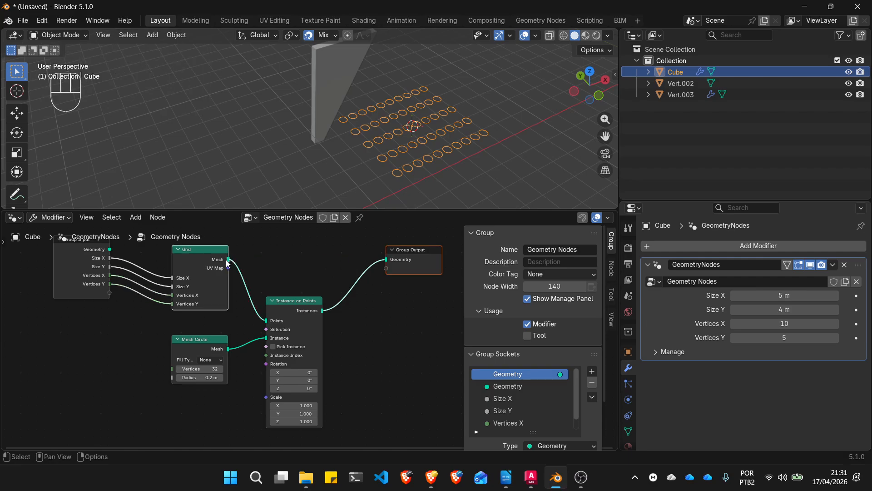
drag(228, 262, 380, 265)
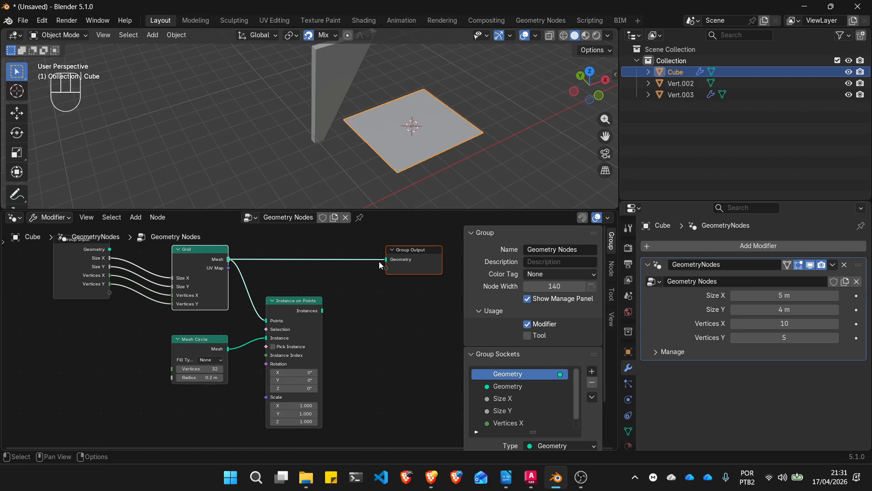
drag(323, 310, 385, 260)
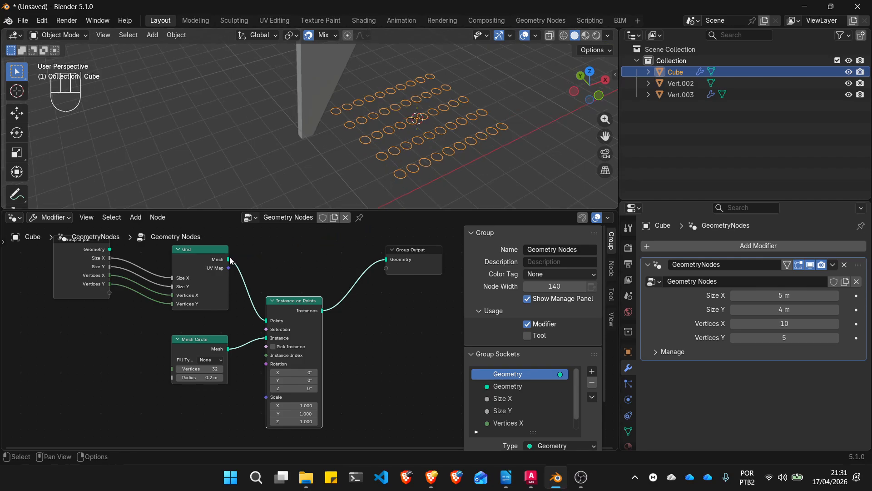
drag(228, 259, 382, 259)
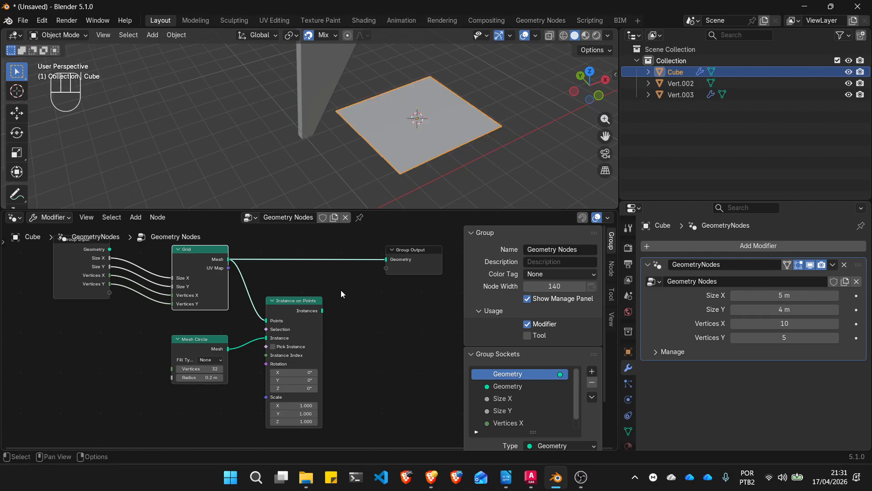
drag(325, 312, 385, 260)
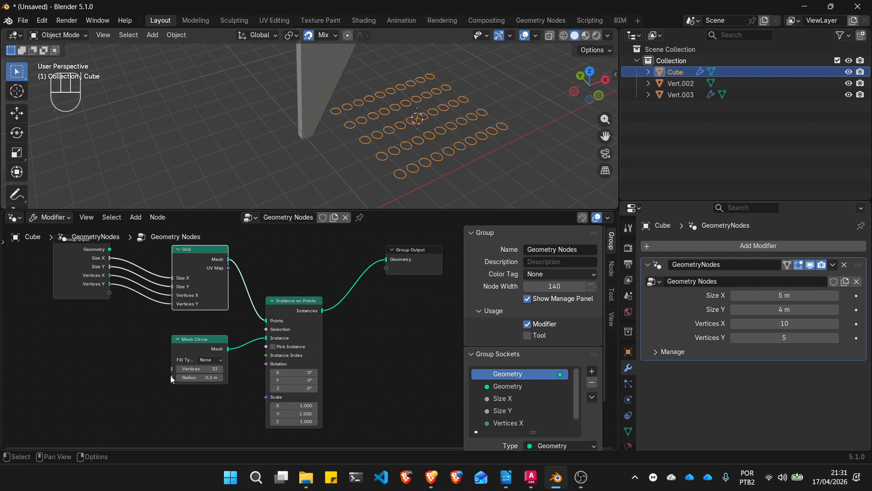
Expose the Mesh Circle's Radius as a new socket on the Group Input node
drag(172, 377, 72, 320)
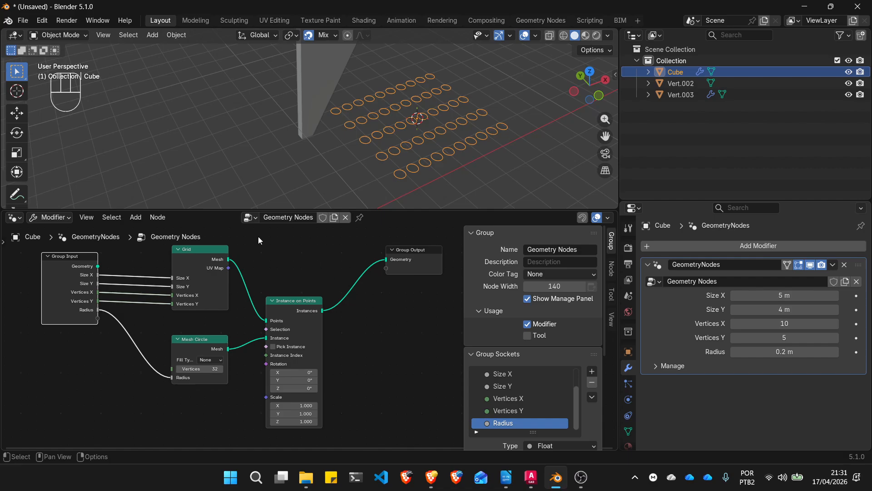
Search the nodes for "EXTRUDE" and place an Extrude Mesh node between Instance on Points and Group Output
click(135, 217)
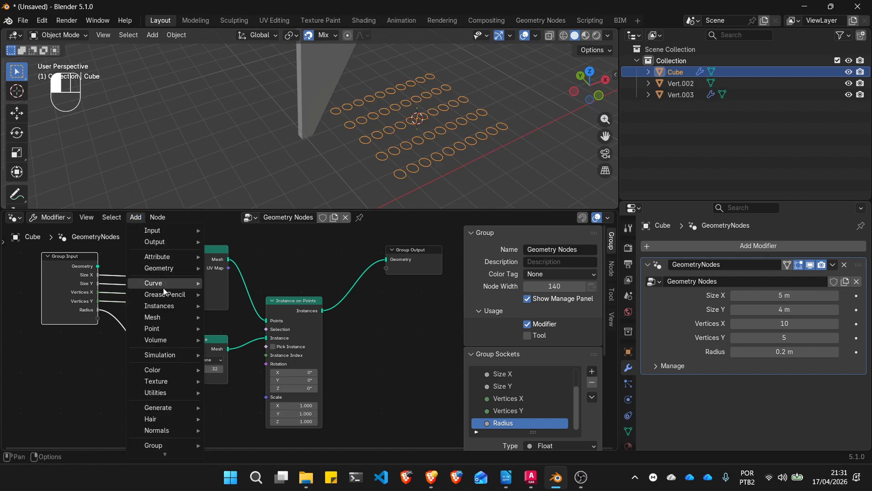
mouse_move(165, 294)
mouse_move(167, 317)
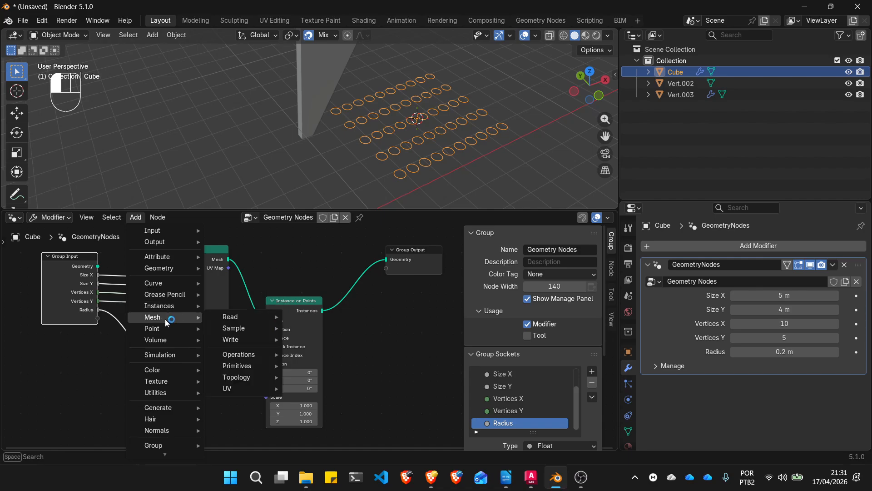
mouse_move(263, 354)
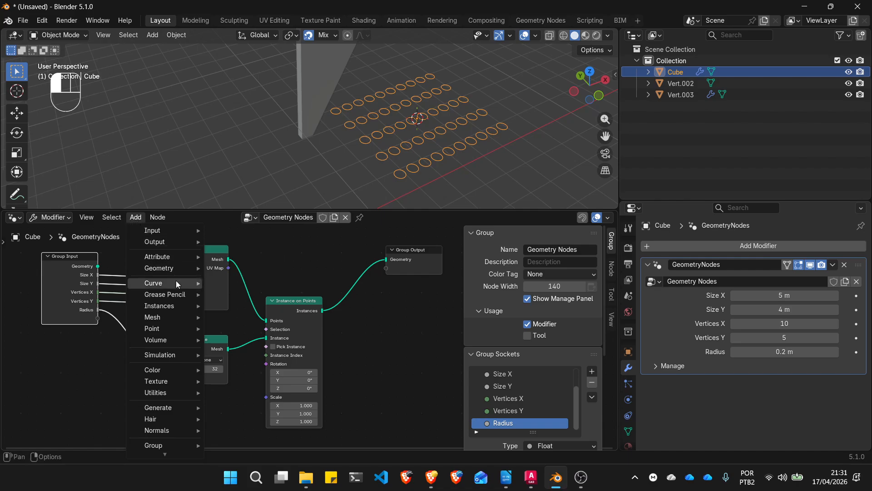
mouse_move(166, 407)
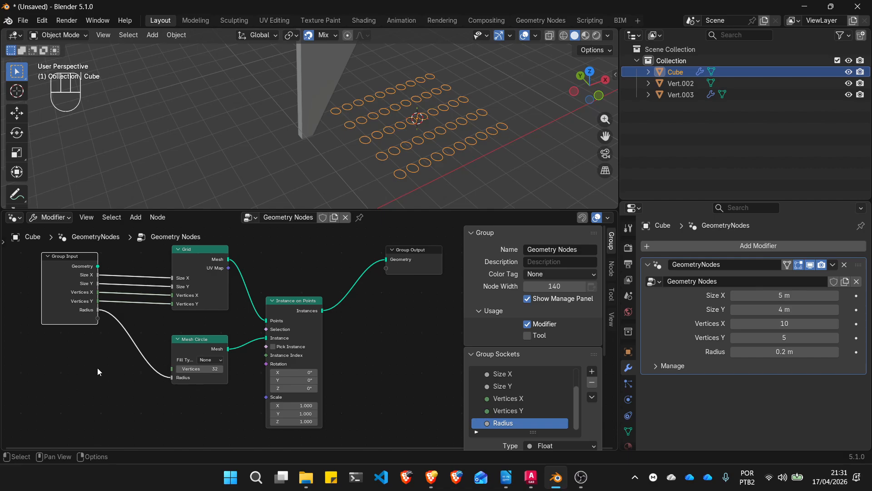
key(shift+a)
click(48, 208)
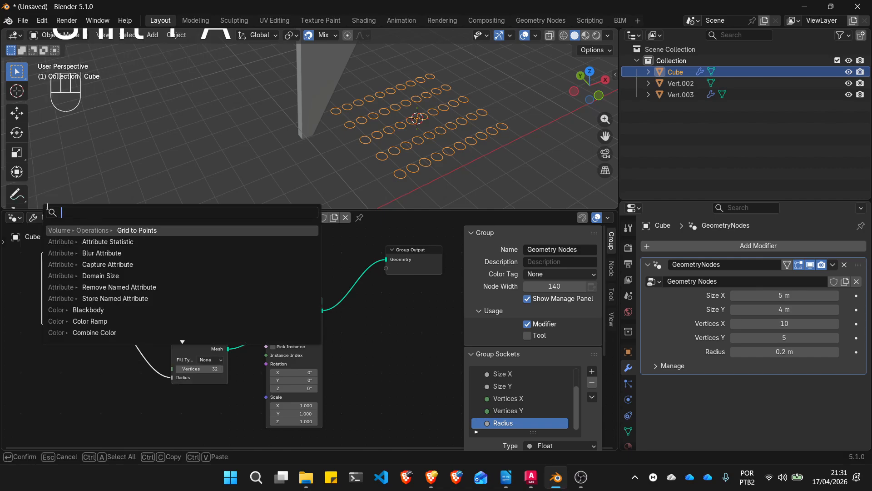
text(EXTRUDE)
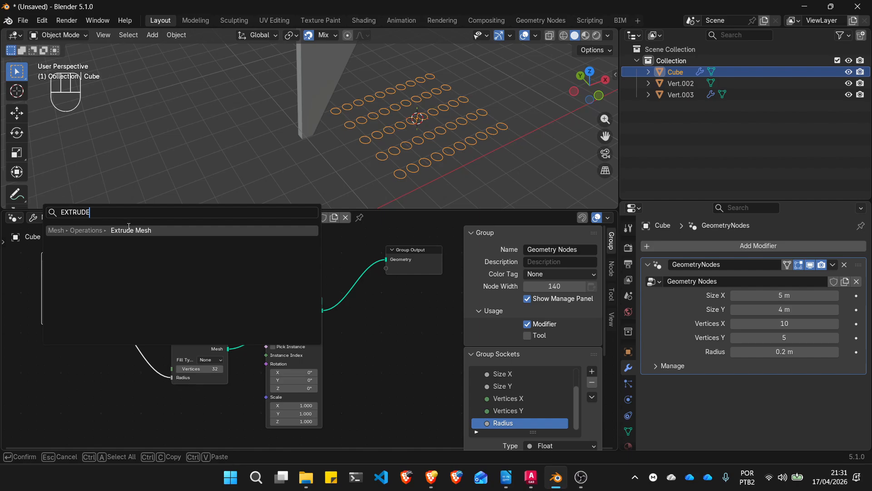
key(Return)
click(409, 328)
scroll(325, 317, up, 1)
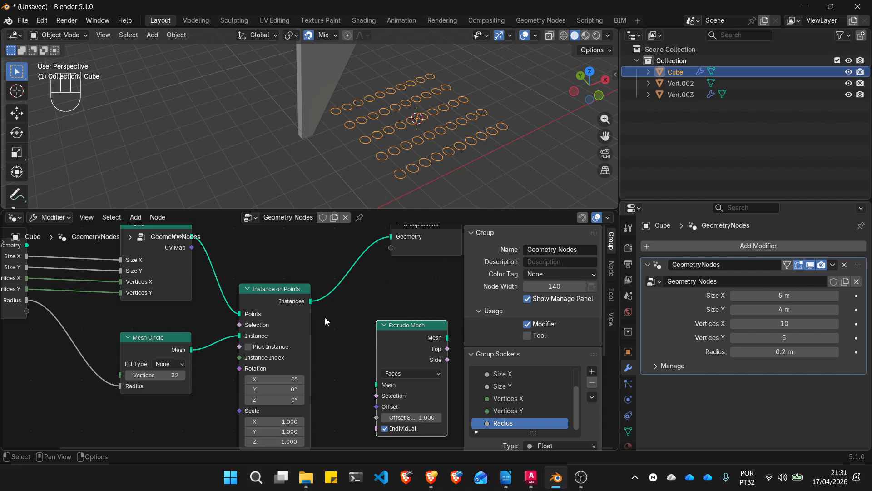
Route the Instances output through the Extrude Mesh node's Mesh input and output to the Group Output's Geometry
drag(311, 300, 367, 380)
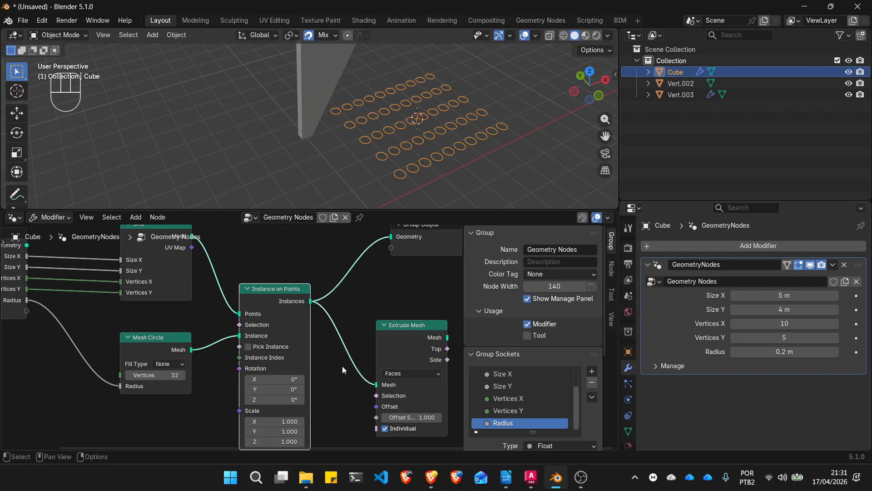
key(Home)
drag(363, 274, 444, 274)
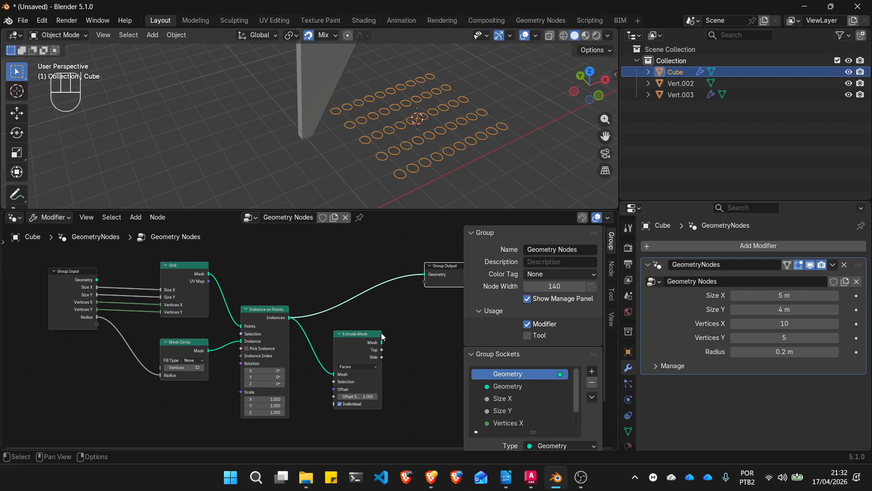
drag(383, 342, 424, 274)
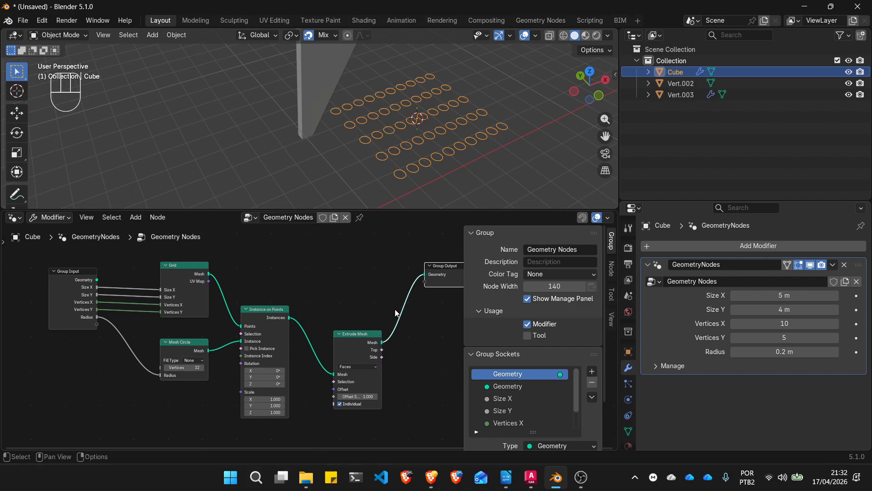
scroll(293, 301, down, 3)
scroll(355, 342, up, 3)
scroll(315, 388, up, 3)
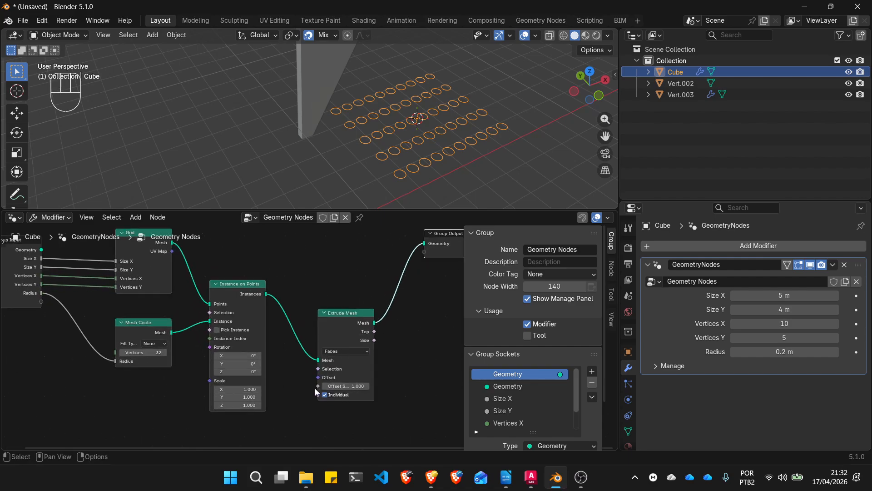
Set the Extrude Mesh node's Offset Scale to 0.700
mouse_move(363, 386)
mouse_down()
mouse_move(382, 385)
mouse_move(367, 385)
mouse_up()
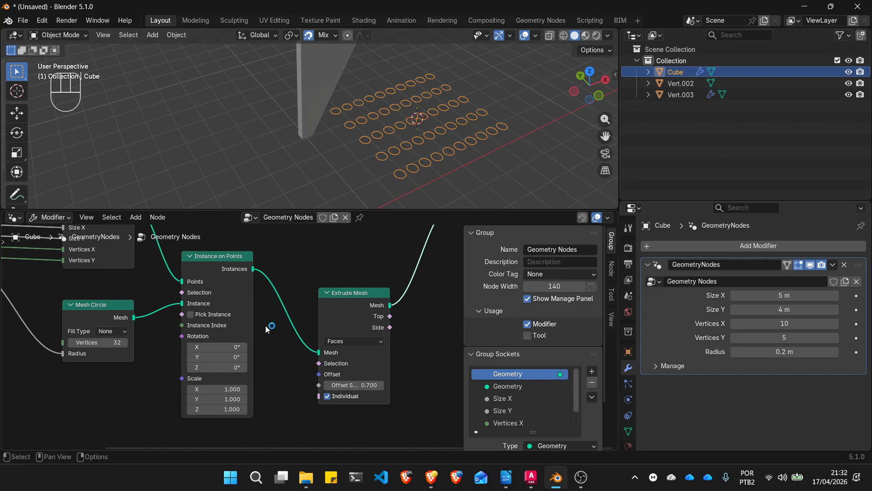
scroll(219, 334, down, 3)
scroll(373, 296, up, 3)
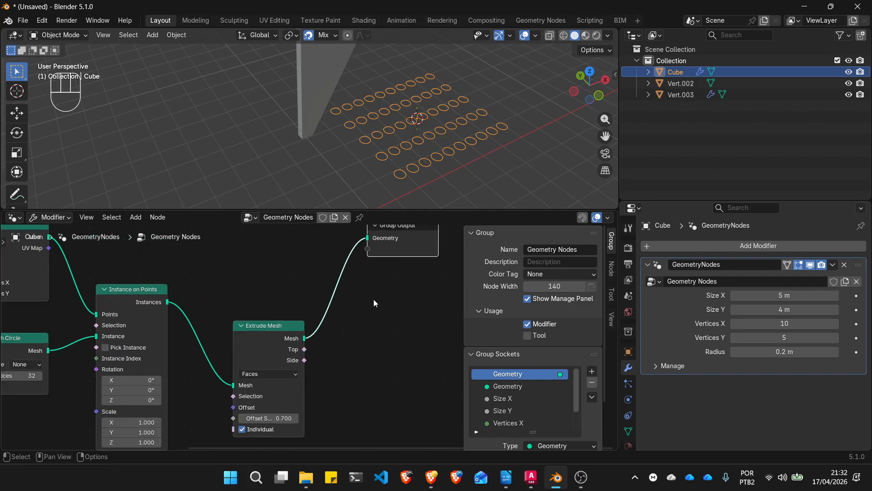
Change the Extrude Mesh node's mode to Edges
scroll(298, 355, up, 3)
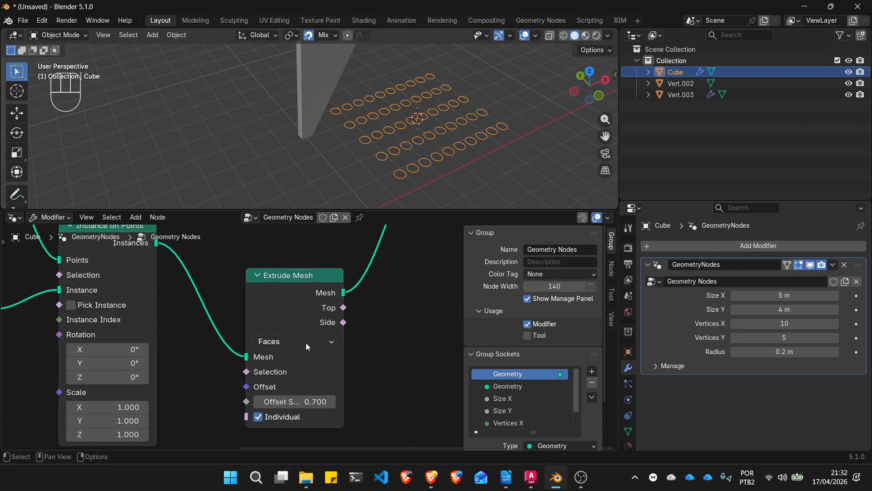
click(306, 342)
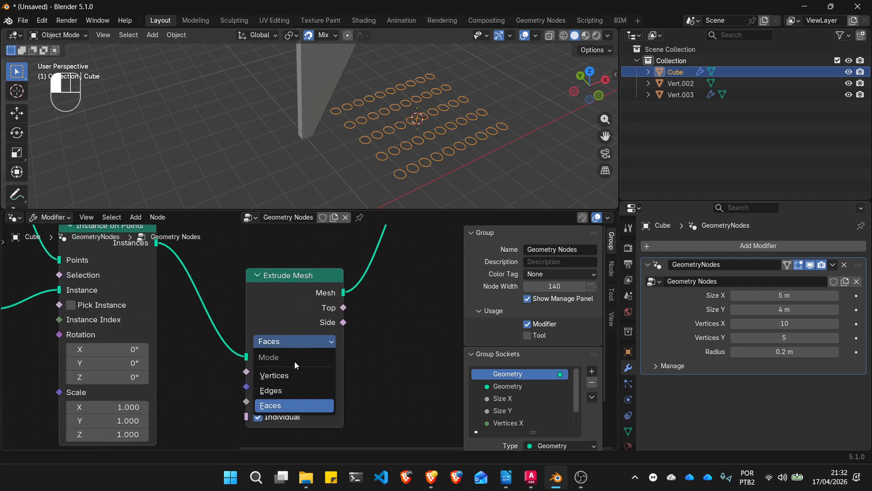
click(287, 389)
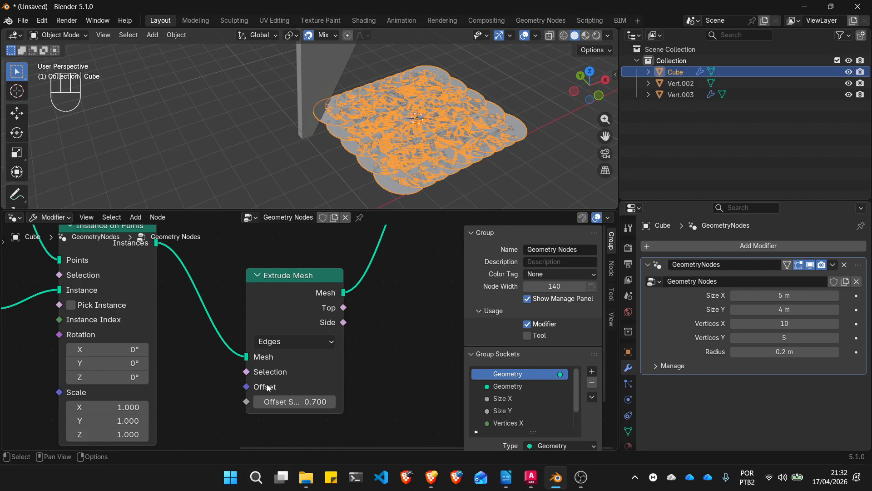
scroll(239, 364, down, 5)
scroll(209, 401, up, 4)
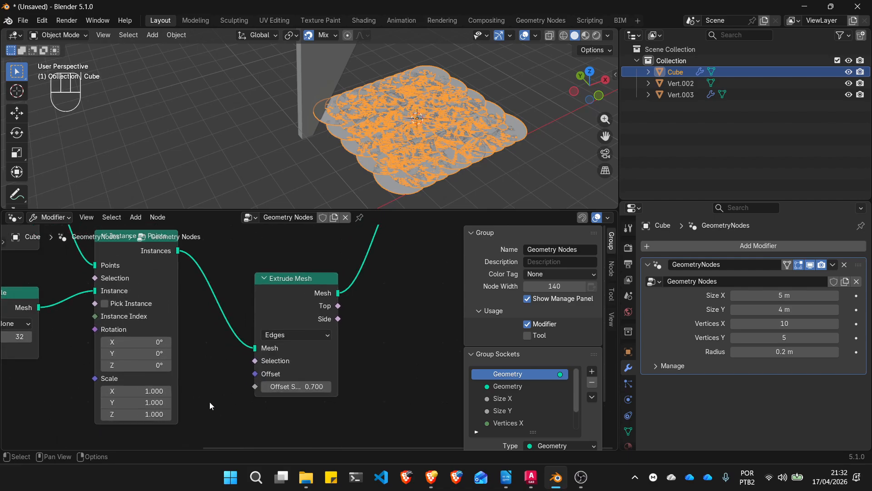
Add a Combine XYZ node and link its Vector output to the Extrude Mesh node's Offset
drag(258, 372, 213, 389)
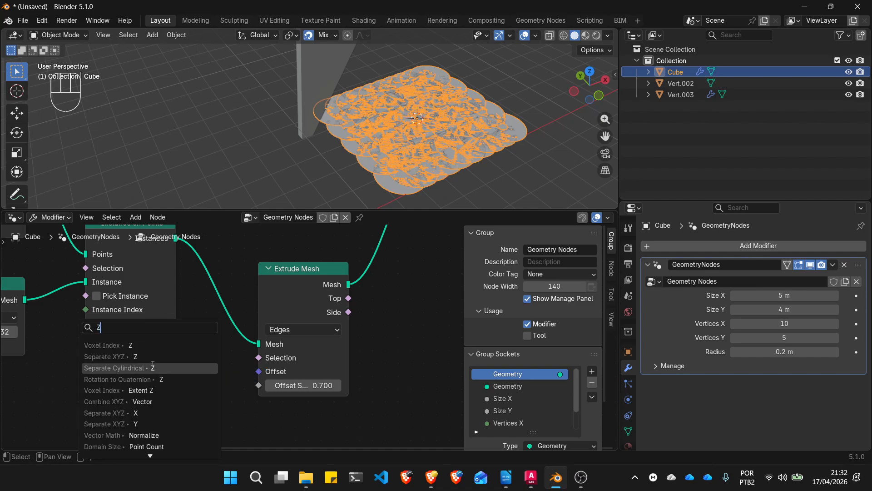
text(Z)
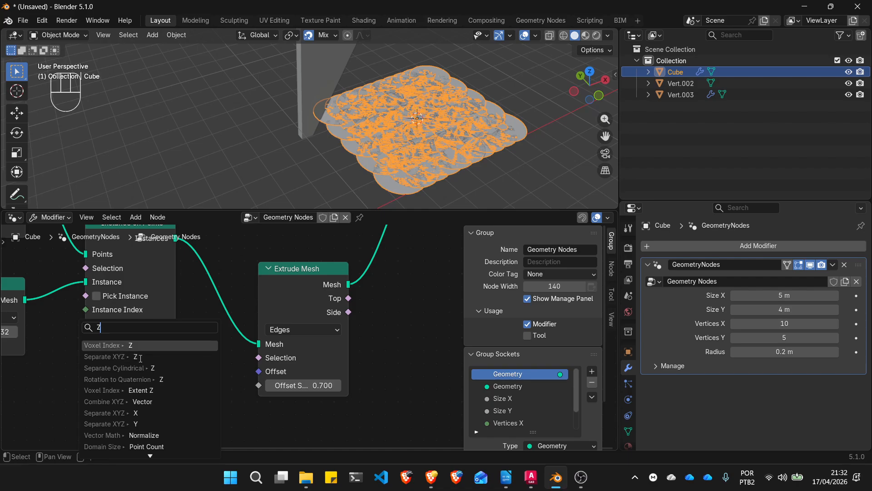
click(153, 402)
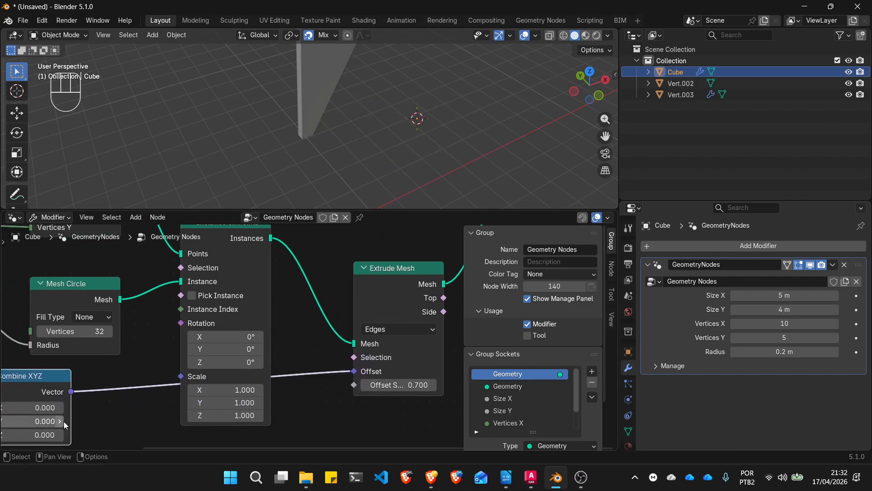
Set the Combine XYZ node's Z value to 3.600
scroll(63, 421, down, 3)
scroll(62, 440, up, 3)
mouse_move(56, 426)
mouse_down()
mouse_move(91, 425)
mouse_move(62, 426)
mouse_up()
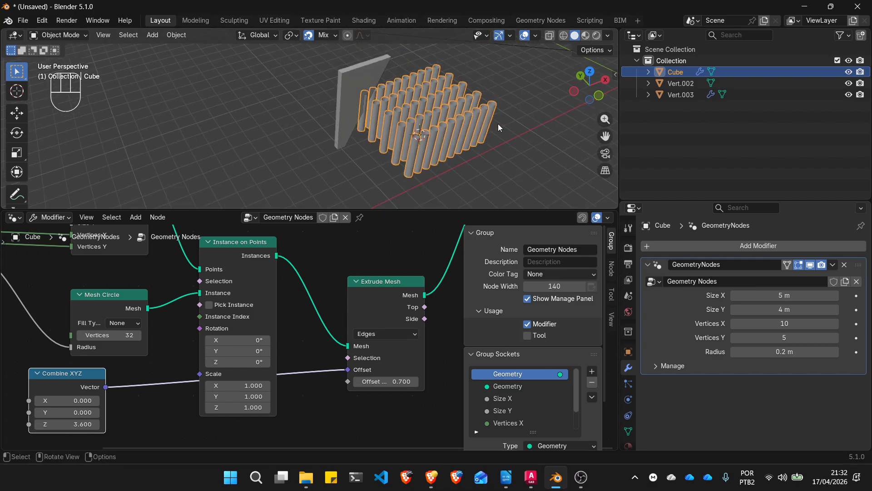
Move the Combine XYZ node below Instance on Points and expose the Extrude Mesh node's Offset Scale as a group input
scroll(260, 340, down, 2)
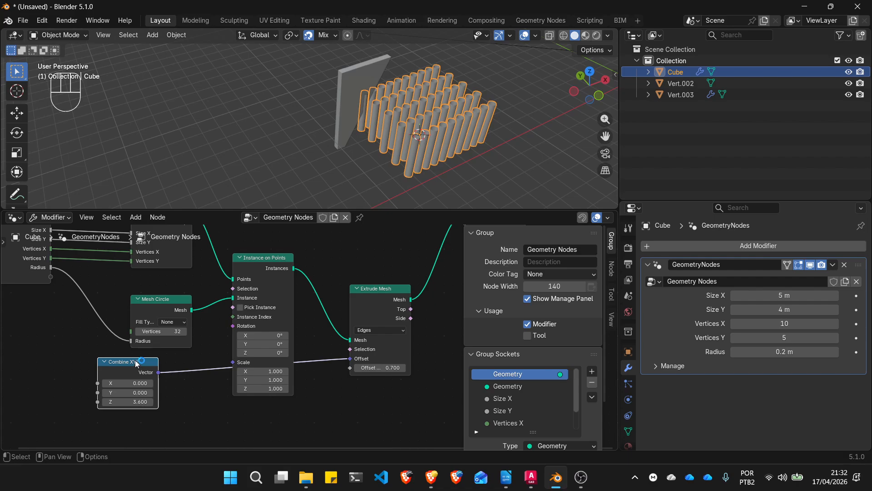
drag(135, 364, 206, 420)
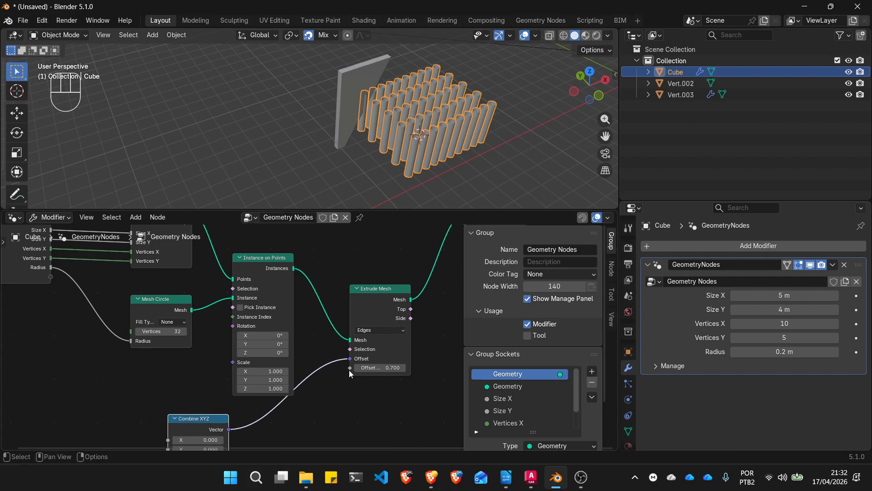
drag(350, 367, 51, 277)
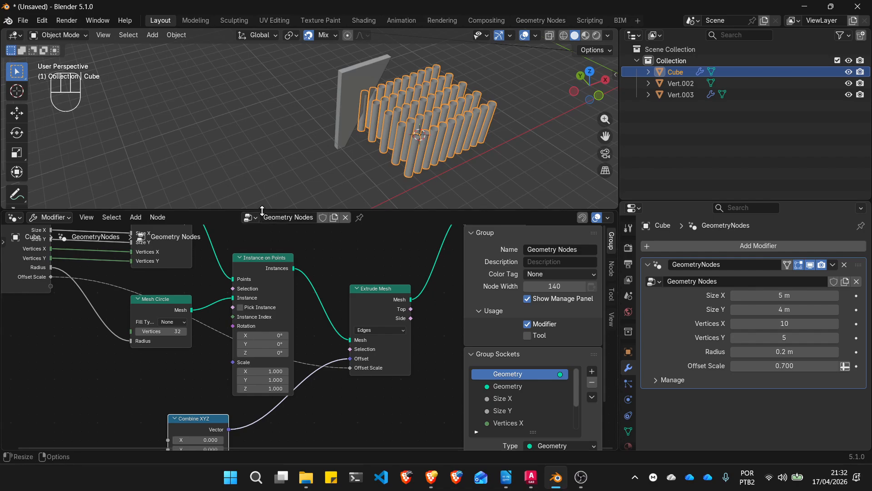
Enlarge the 3D viewport and set the modifier's Size X to 11.1 m and Size Y to 8.69 m
drag(262, 210, 262, 434)
scroll(497, 282, up, 3)
scroll(427, 223, up, 2)
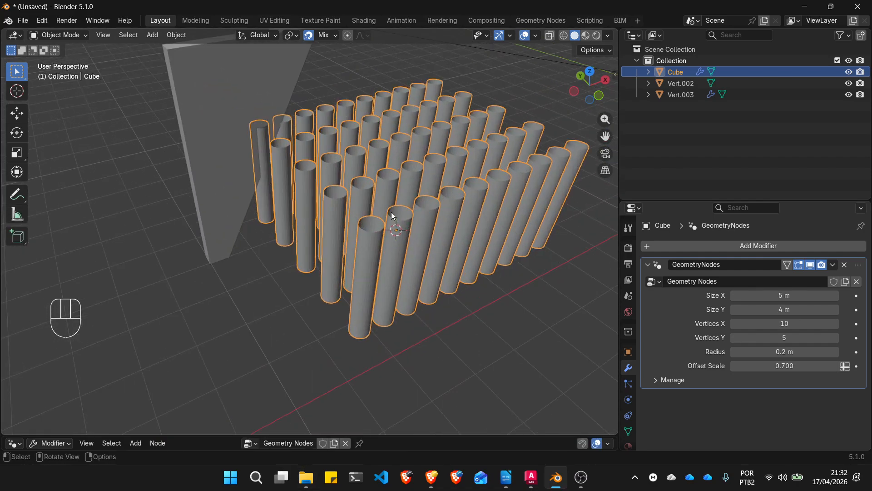
scroll(391, 211, down, 2)
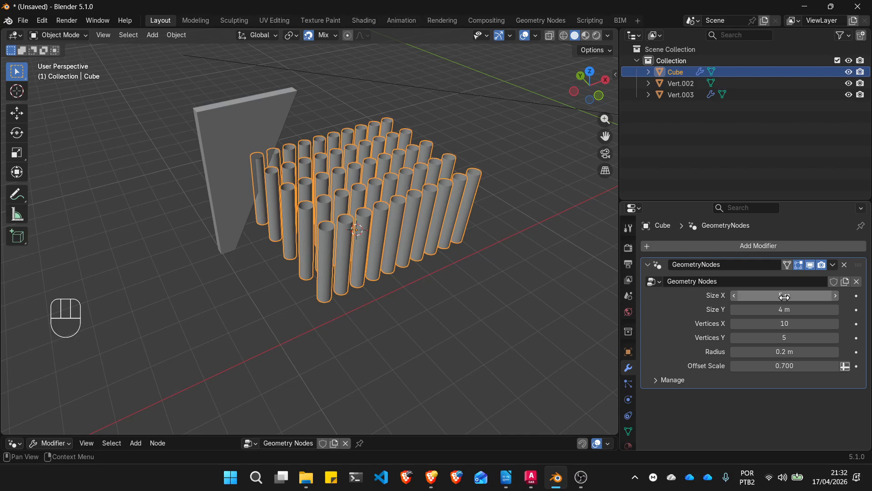
drag(779, 297, 813, 310)
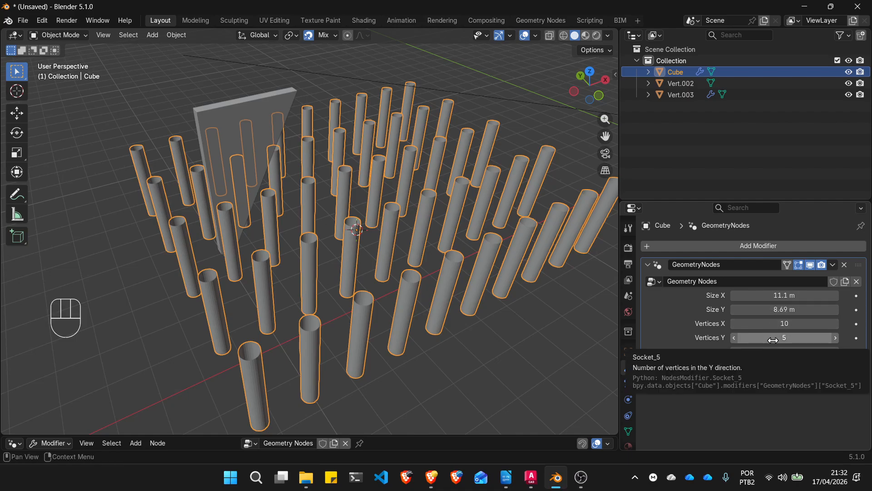
Set the modifier's Radius to 0.13 m, Offset Scale to 0.740, Vertices X to 7 and Vertices Y to 10
drag(783, 351, 783, 369)
drag(782, 323, 794, 338)
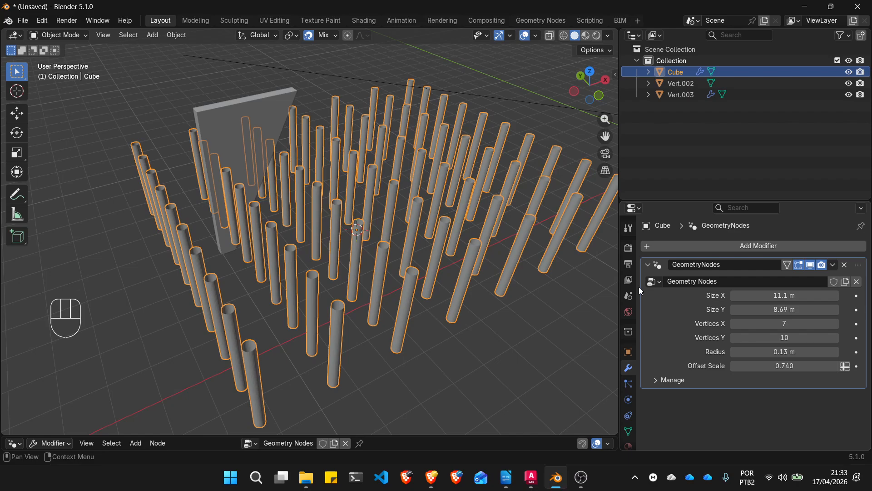
scroll(284, 271, up, 5)
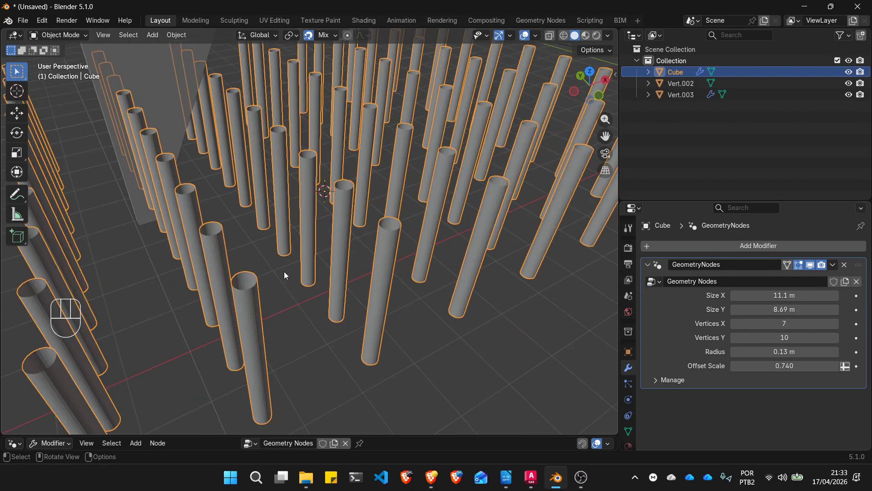
scroll(312, 240, down, 5)
scroll(307, 254, up, 6)
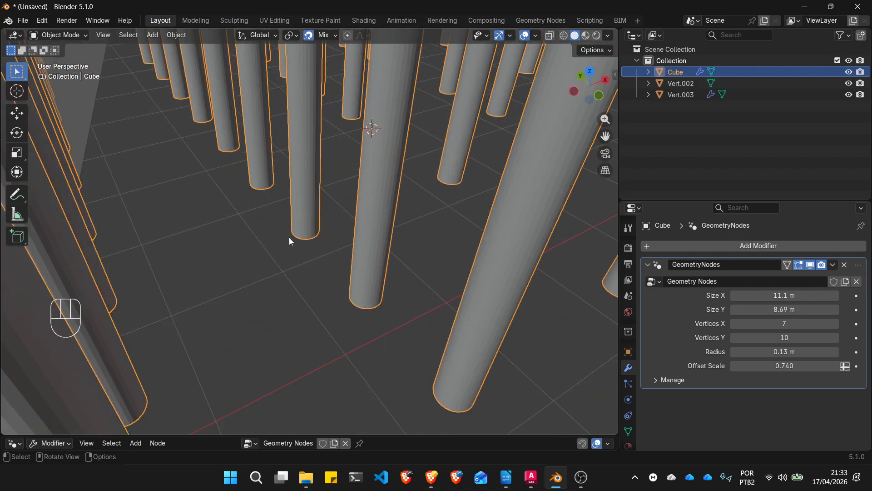
scroll(327, 200, down, 8)
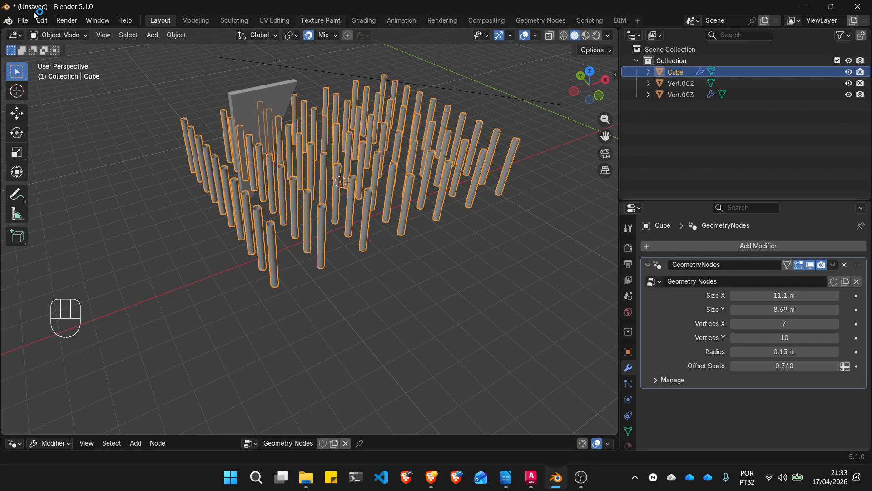
Open the Preferences and search the available extensions for "NON"
click(22, 22)
click(43, 21)
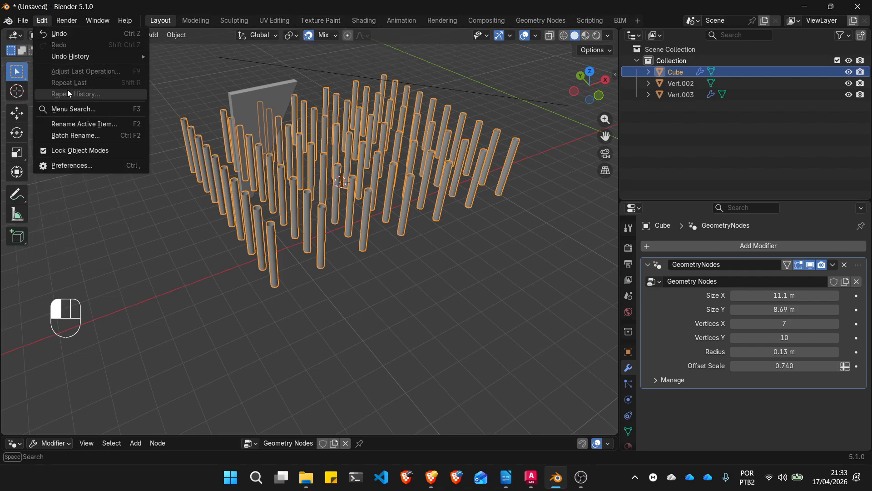
click(89, 165)
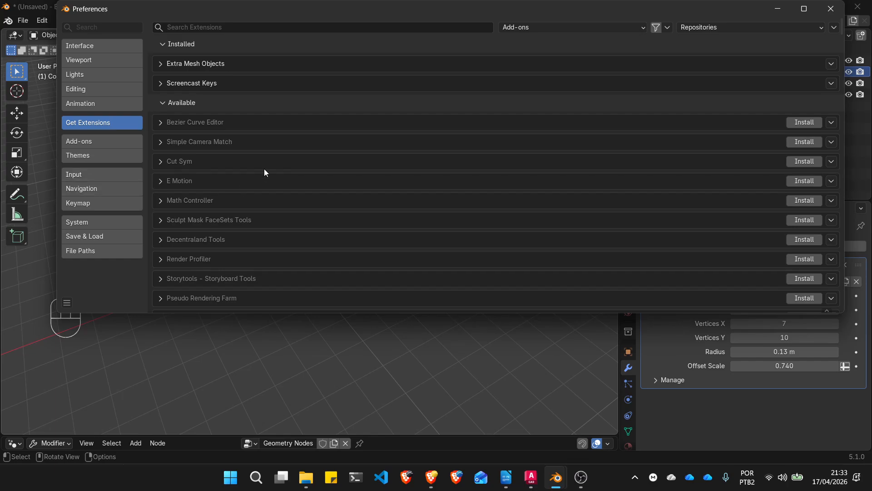
click(231, 28)
text(ND)
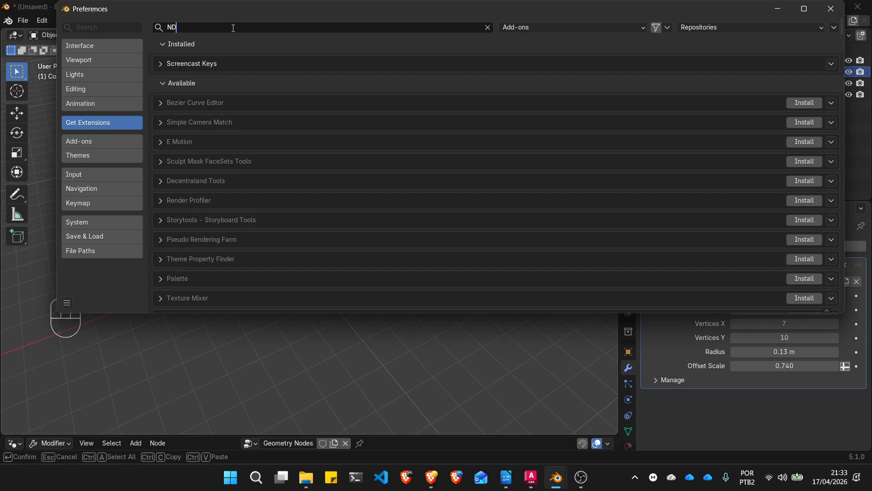
key(BackSpace)
text(ON)
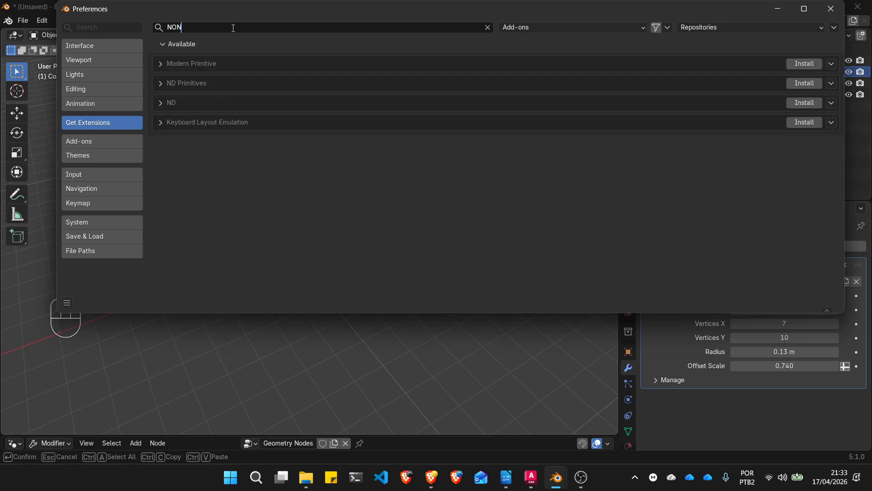
Expand the details of the ND extension and install it
click(190, 83)
click(162, 106)
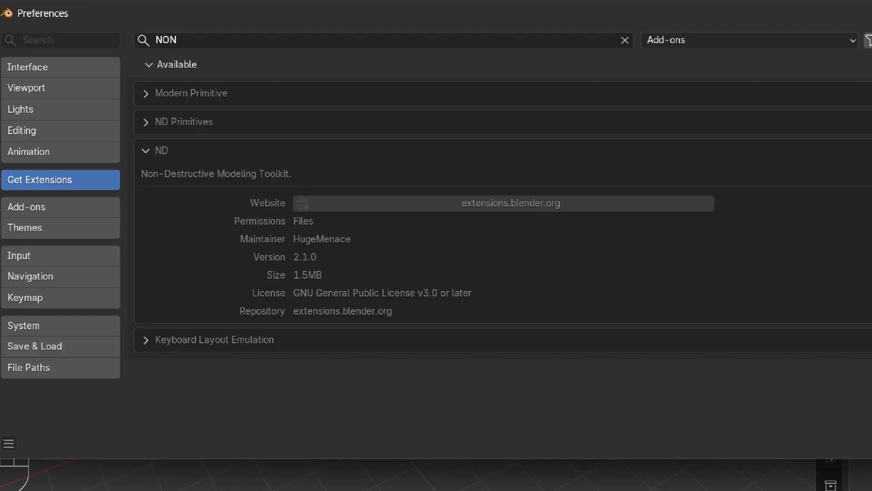
mouse_move(115, 117)
mouse_down()
mouse_move(317, 143)
mouse_move(100, 97)
mouse_move(109, 102)
mouse_up()
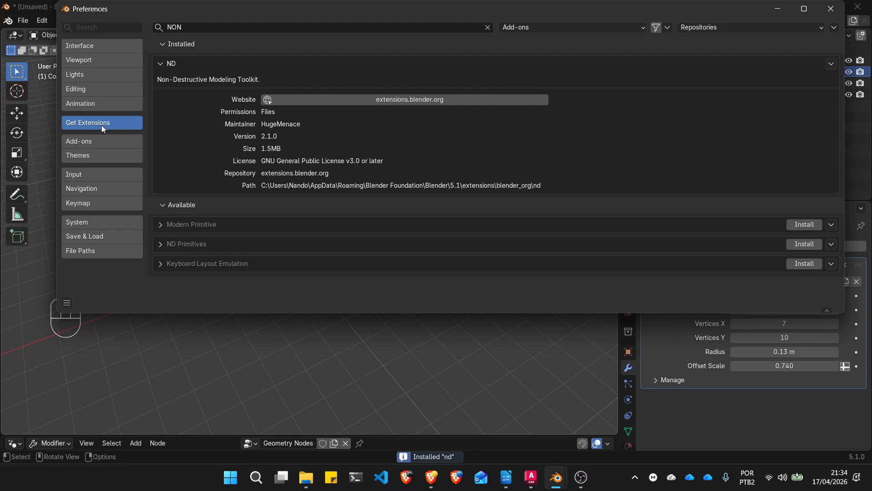
Filter the installed add-ons by "NON" and expand the ND entry
click(98, 141)
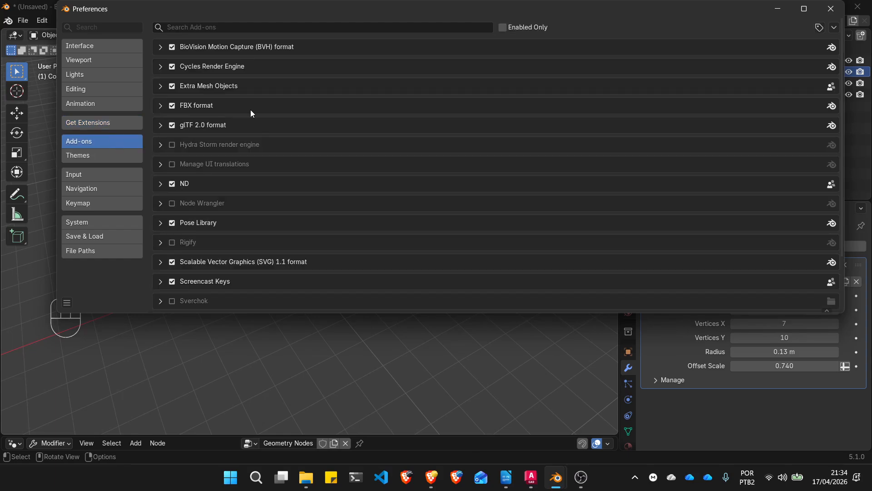
click(107, 119)
click(106, 140)
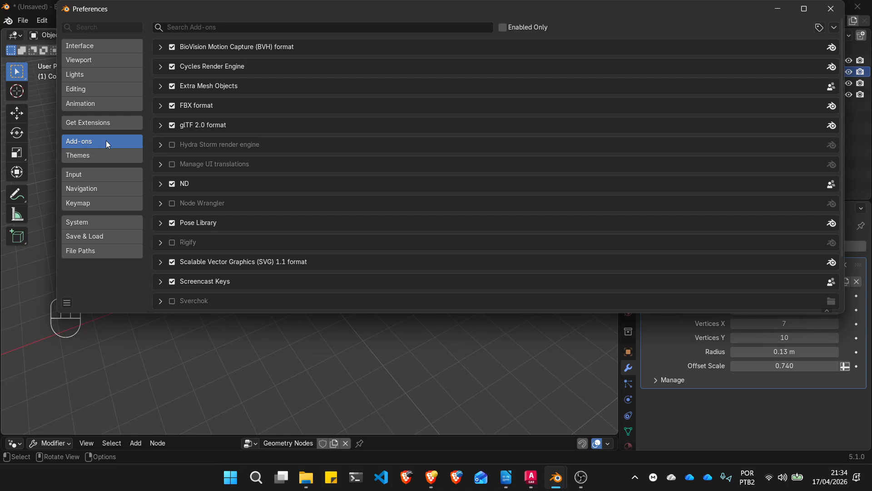
click(223, 28)
text(NON)
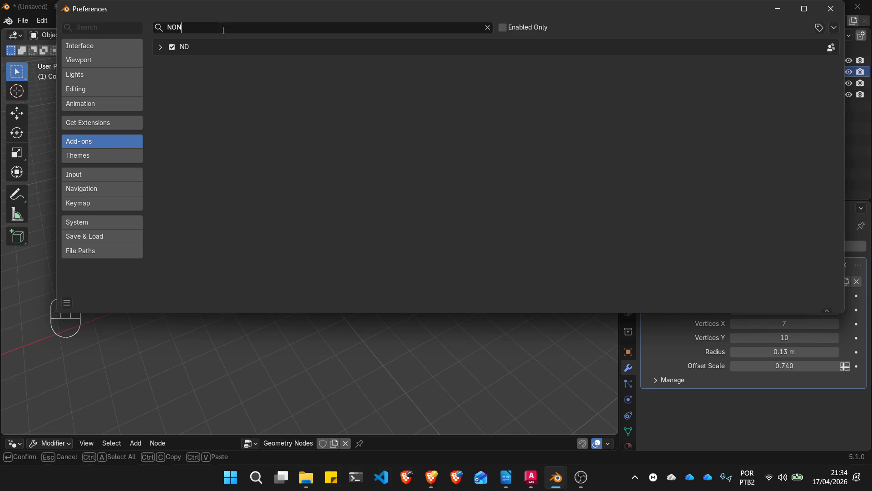
click(160, 47)
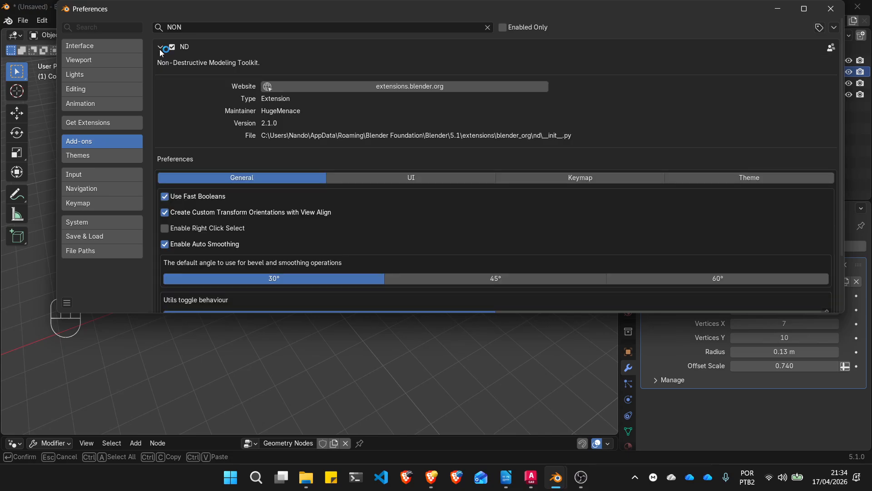
Review the ND add-on's General preferences and close the Preferences window
scroll(530, 196, down, 3)
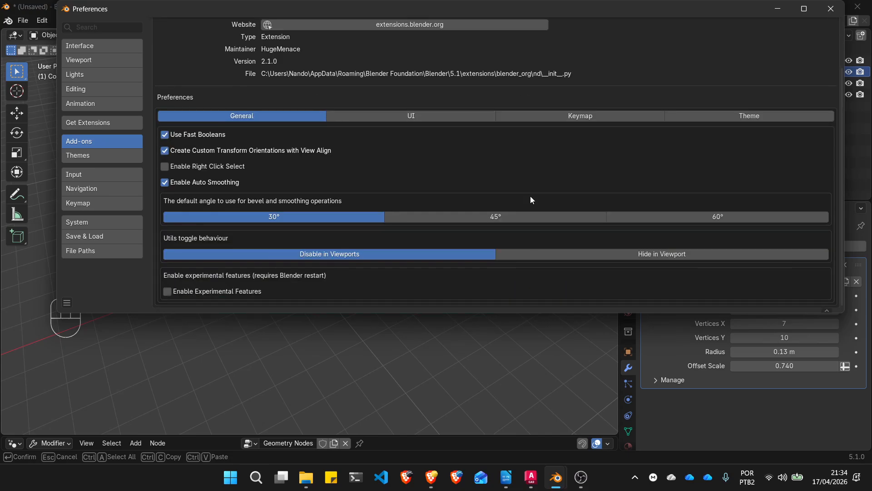
scroll(530, 196, up, 3)
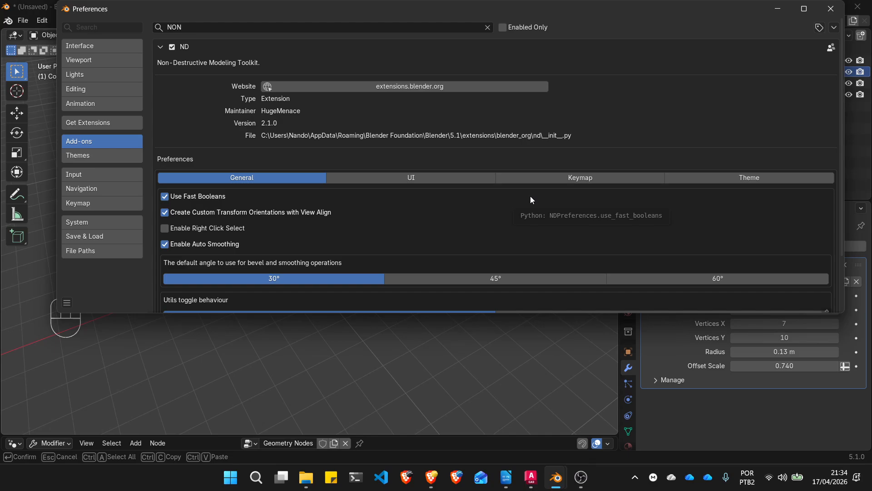
scroll(530, 195, down, 3)
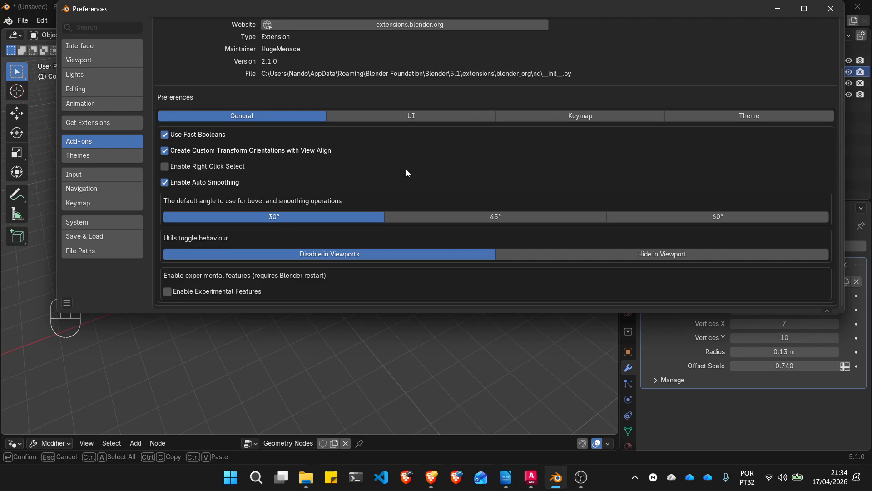
click(830, 9)
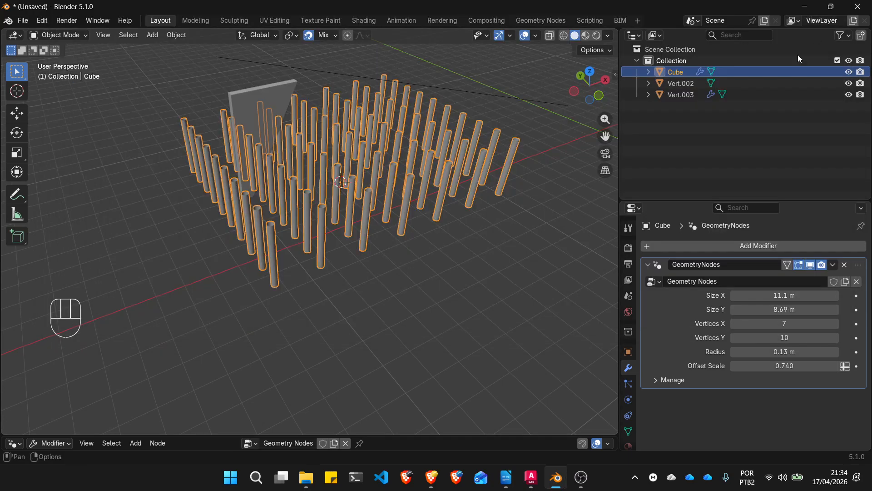
Show the HugeMenace tools in the 3D viewport and expand ND's Extrusion section
click(612, 74)
click(610, 253)
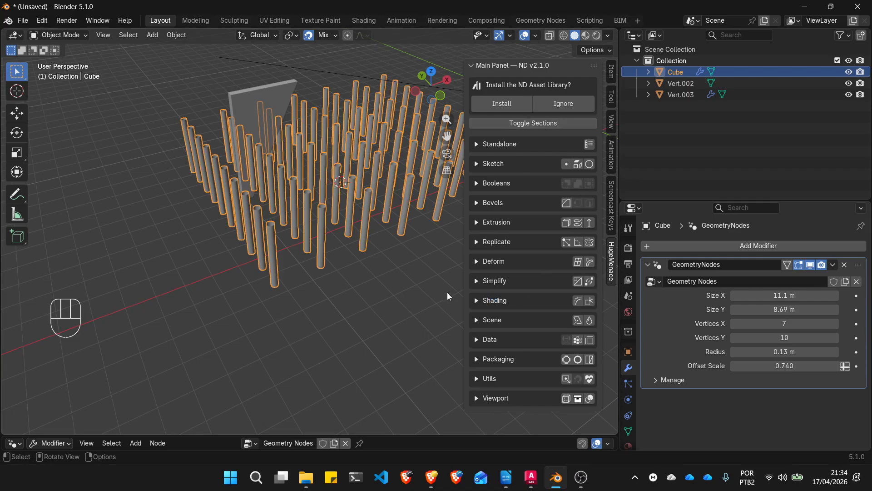
click(476, 222)
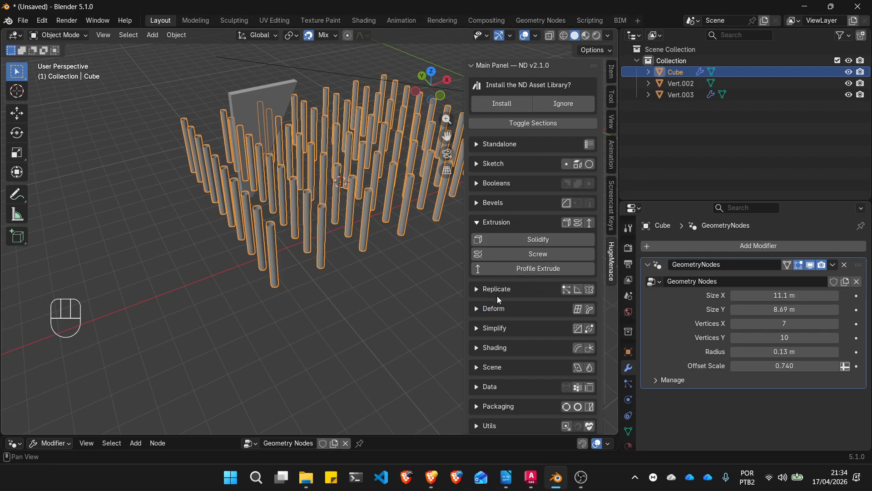
scroll(509, 345, down, 1)
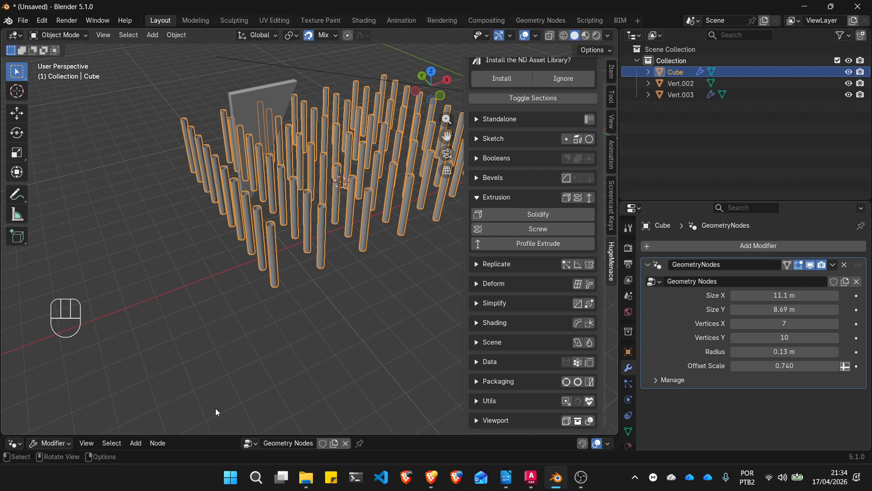
Enlarge the node editor area below the viewport and install the ND Asset Library
drag(215, 436, 220, 344)
scroll(437, 258, up, 2)
scroll(526, 195, down, 2)
scroll(535, 173, up, 3)
scroll(536, 169, up, 1)
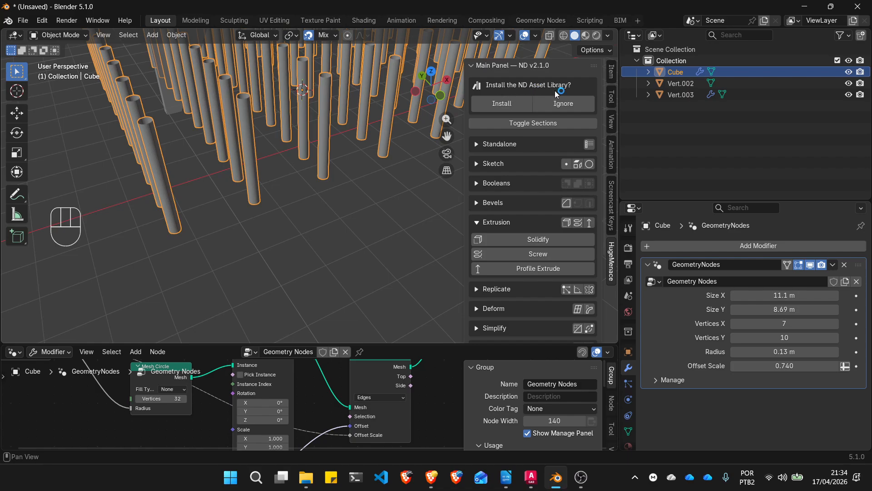
click(510, 104)
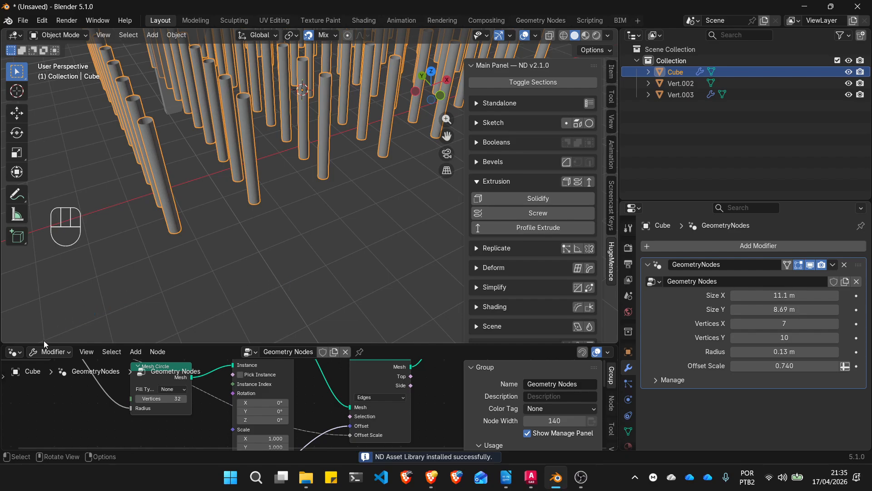
Change the node editor area to the Asset Browser, enlarge it and show the ND catalog
click(19, 351)
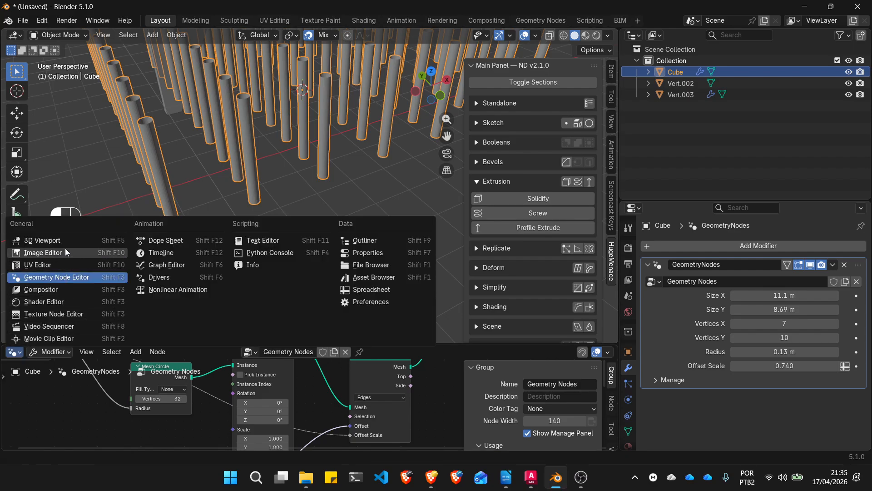
click(365, 277)
drag(291, 345, 293, 211)
click(32, 363)
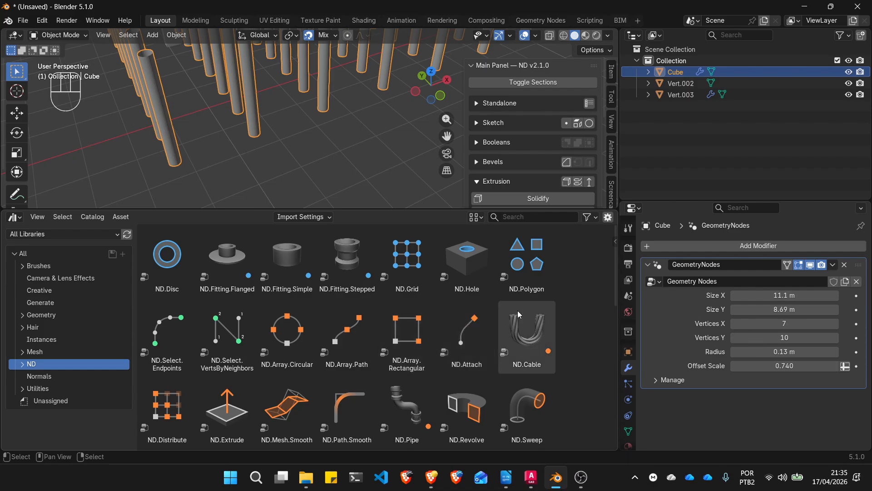
Select the ND.Polygon asset and enlarge the 3D viewport area above the asset browser
click(534, 261)
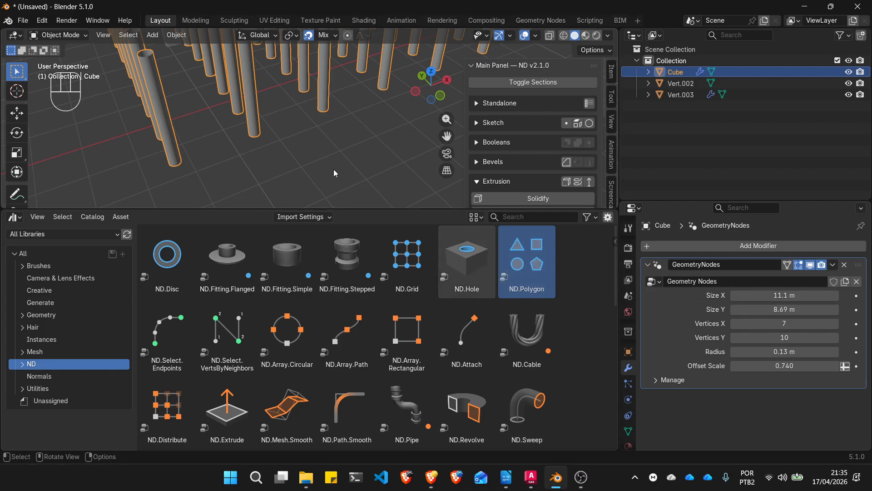
scroll(337, 175, down, 4)
drag(354, 209, 362, 351)
drag(136, 234, 138, 256)
scroll(191, 252, down, 4)
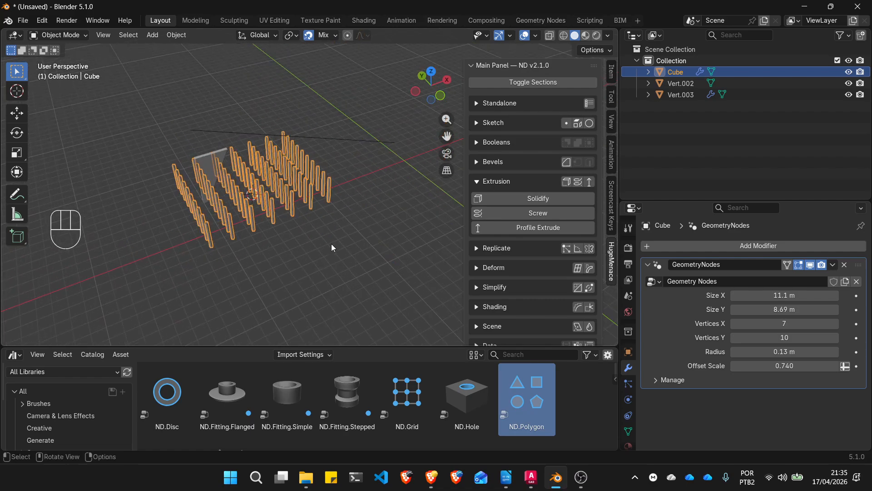
Add a mesh plane to the scene and clear the selection
key(shift+a)
mouse_move(316, 230)
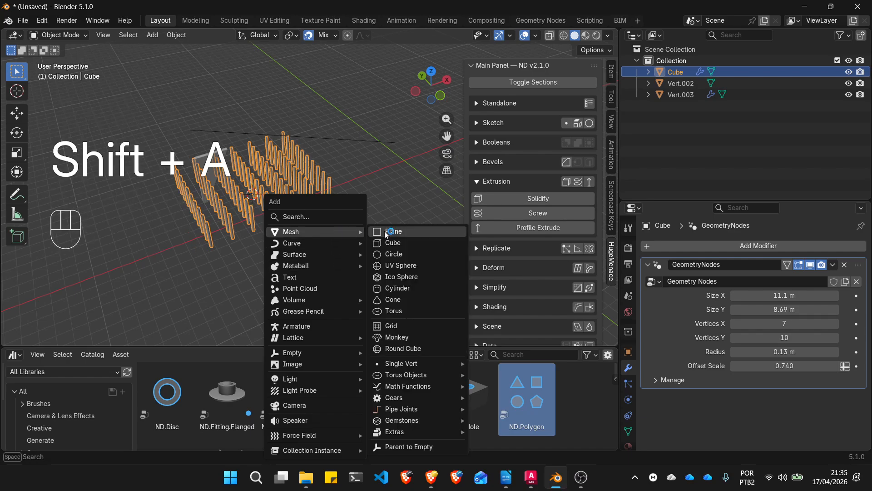
click(384, 231)
click(311, 220)
Move the plane clear of the column grid, about 4.89 m in X, -6.44 m in Y and -3.85 m in Z
scroll(296, 232, up, 5)
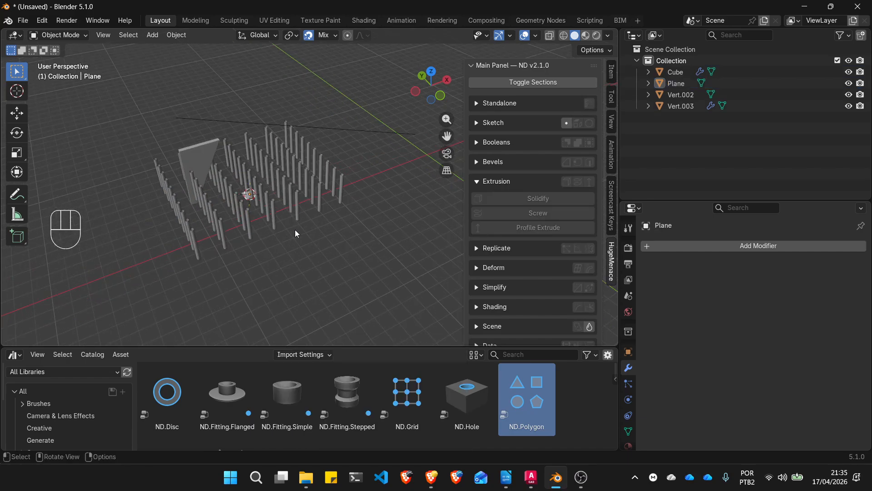
scroll(249, 196, up, 2)
click(247, 197)
scroll(255, 200, down, 4)
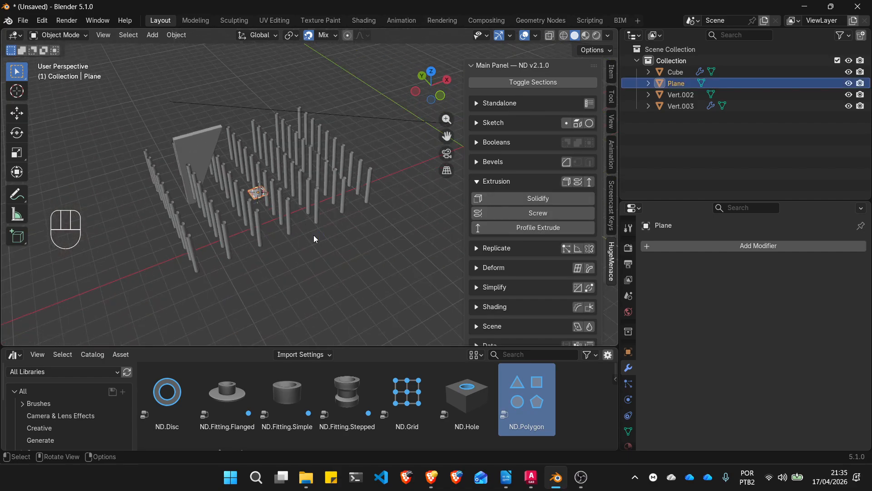
key(g)
click(428, 311)
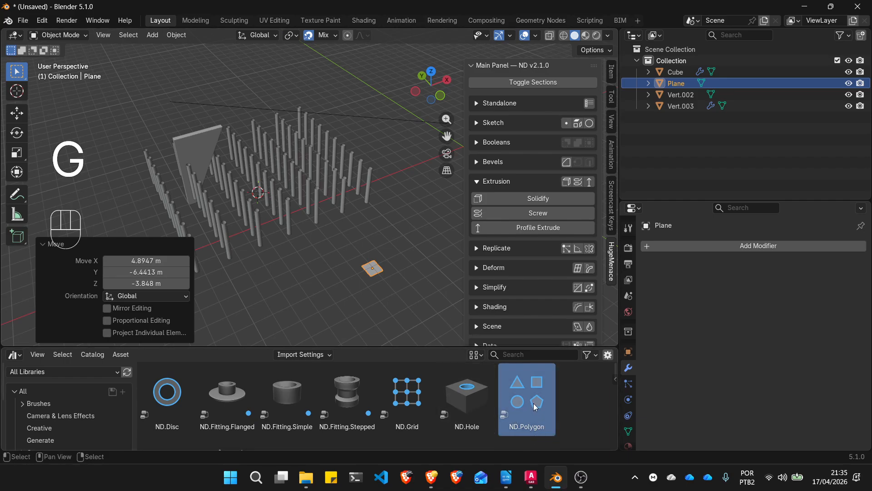
Apply the ND.Polygon asset to the plane and set the polygon radius to about 0.196 m
drag(536, 407, 375, 266)
scroll(437, 265, up, 3)
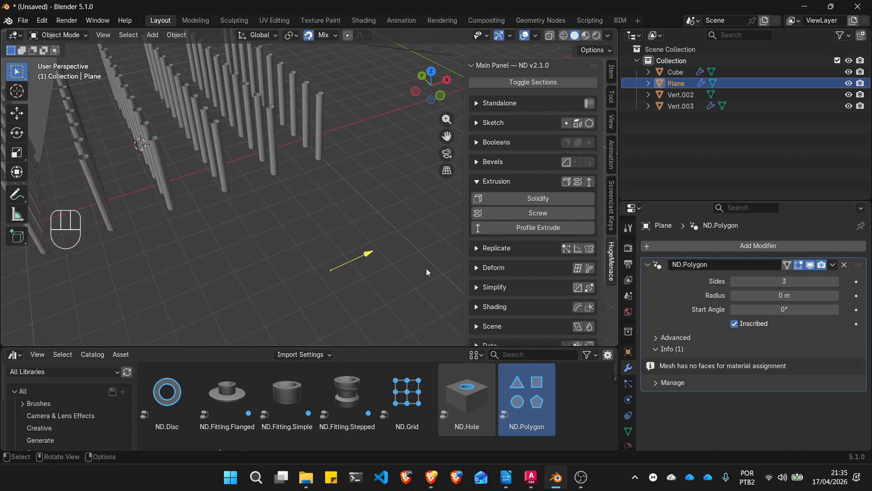
scroll(427, 268, up, 5)
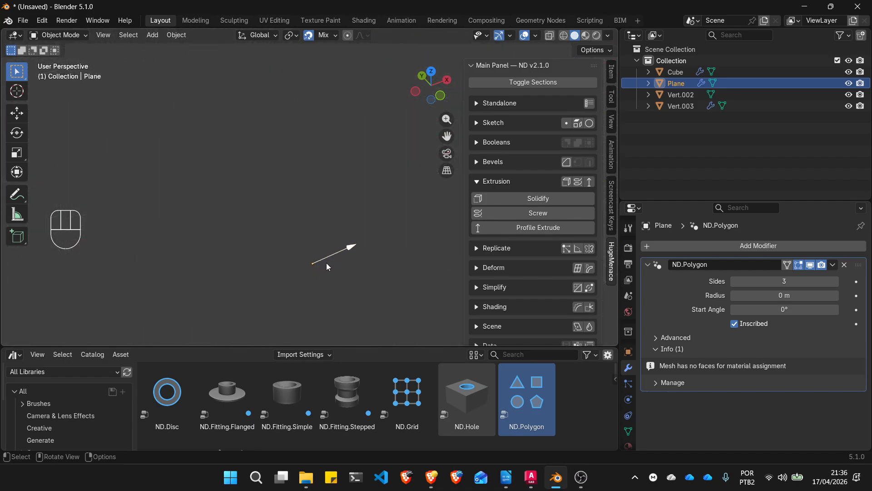
drag(330, 256, 389, 231)
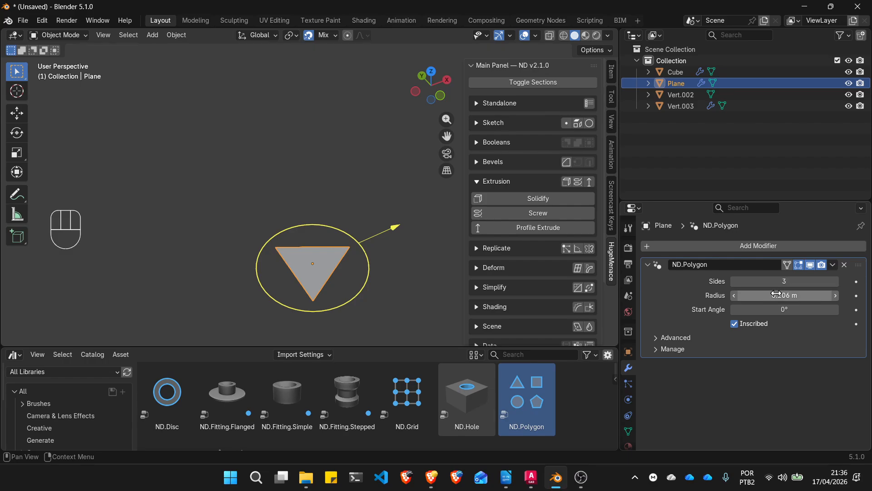
mouse_move(772, 297)
mouse_down()
mouse_move(786, 296)
mouse_move(754, 296)
mouse_move(773, 296)
mouse_up()
Set the ND.Polygon modifier to 4 sides with a start angle of 45°, and deselect the object
click(799, 285)
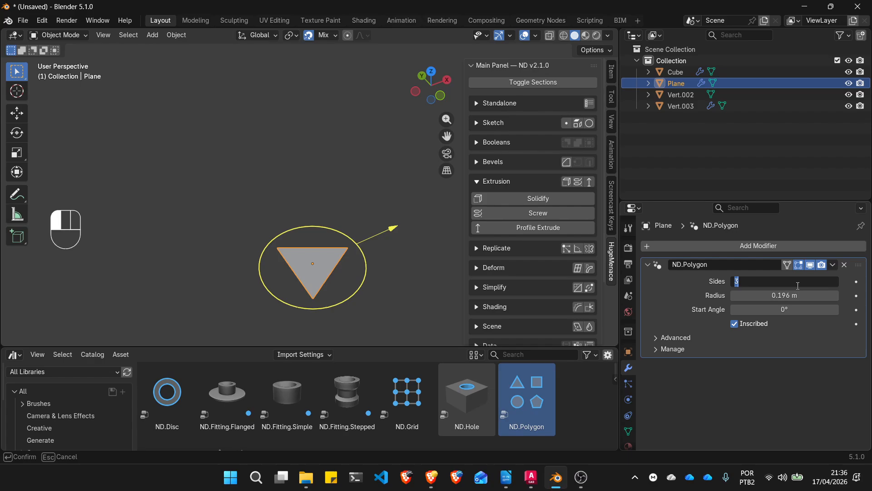
text(4)
key(Return)
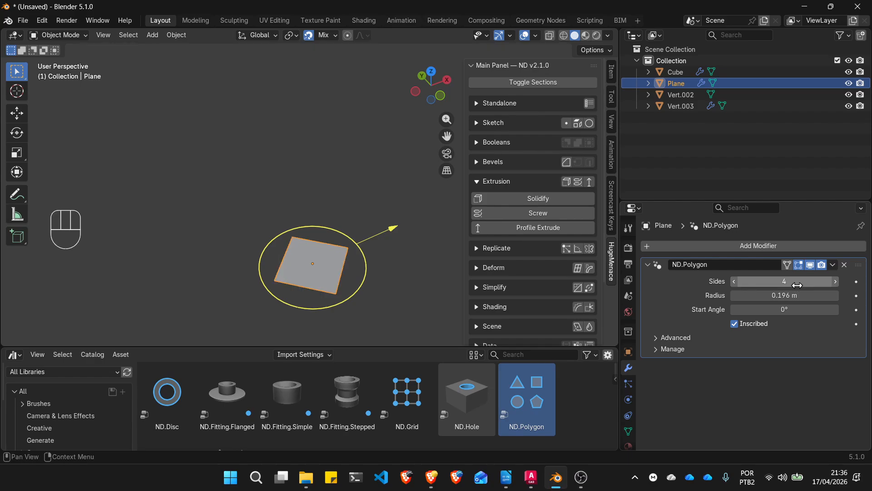
drag(785, 309, 788, 310)
text(45)
key(Return)
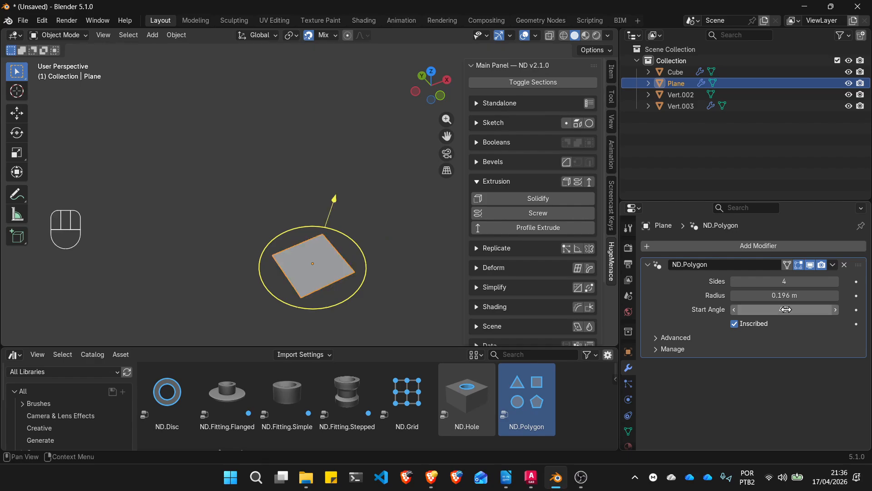
click(301, 211)
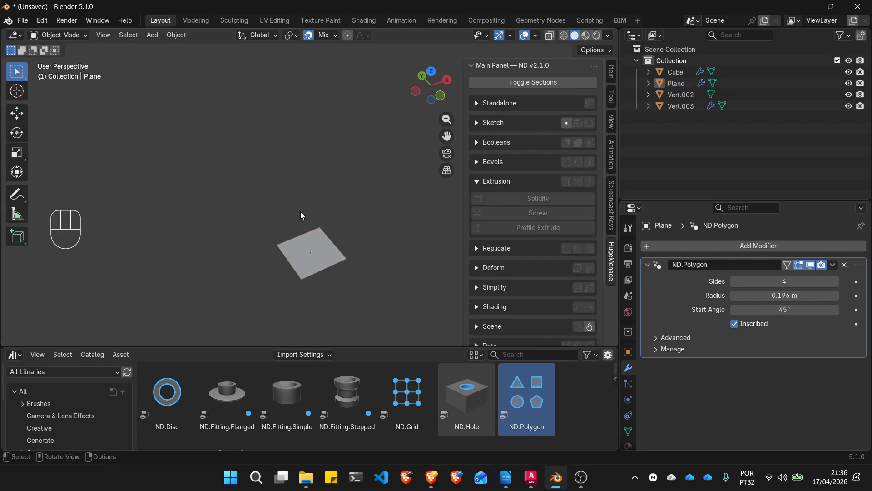
Enlarge the asset browser area and apply the ND.Extrude asset to the square polygon
click(321, 259)
drag(321, 346, 322, 242)
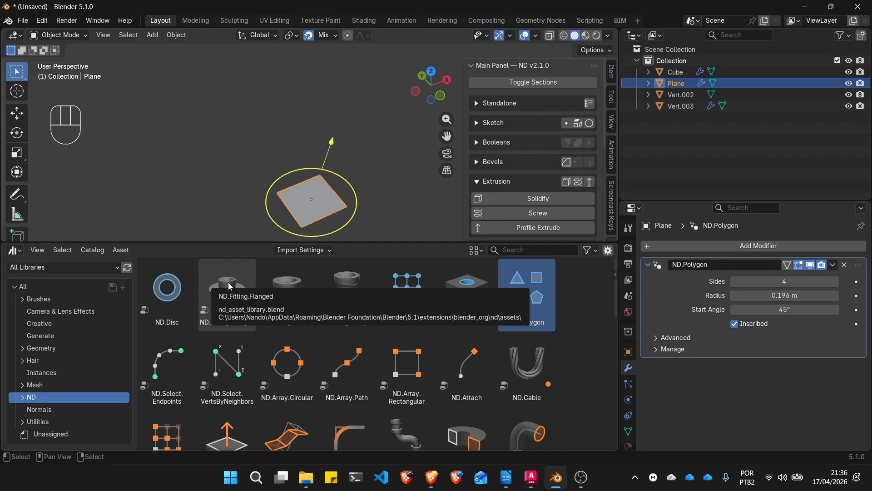
scroll(232, 436, down, 2)
drag(227, 412, 317, 200)
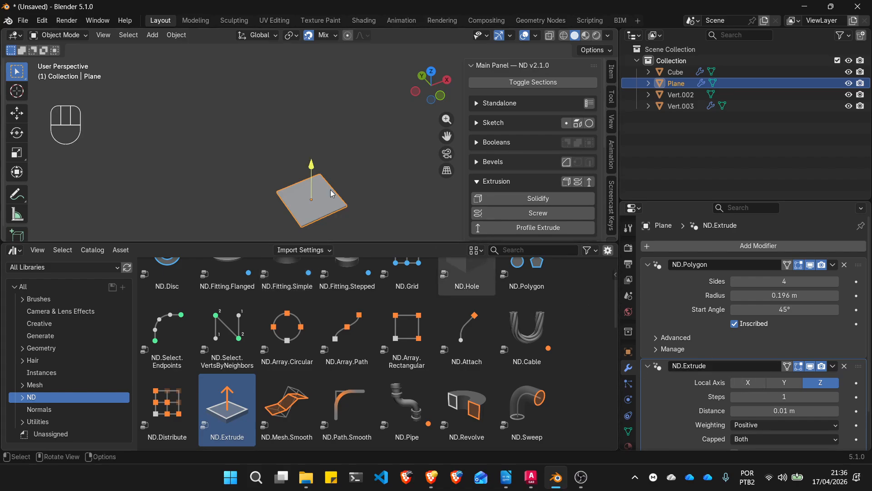
Extrude the square about 0.732 m along its local Z axis and deselect it
drag(311, 164, 320, 53)
scroll(363, 163, down, 3)
click(355, 164)
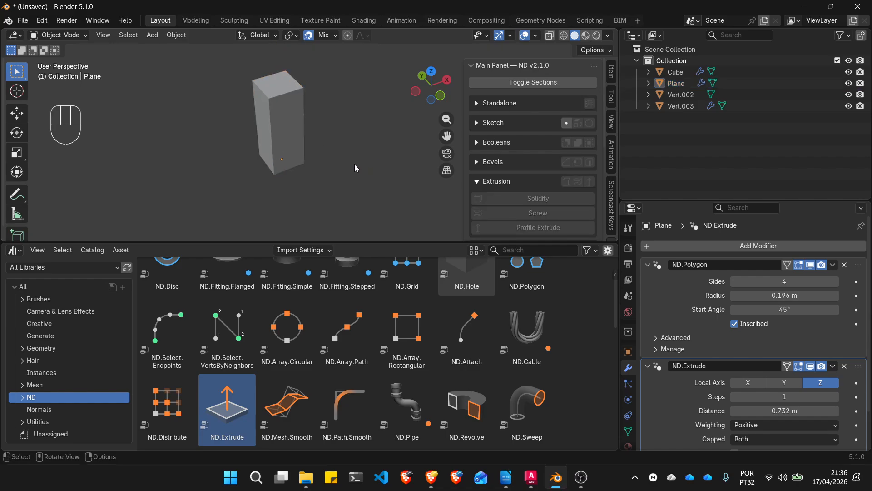
Examine the extruded prism and look through the ND catalog's generator, array, hole, primitive and screw-head assets
scroll(355, 164, down, 2)
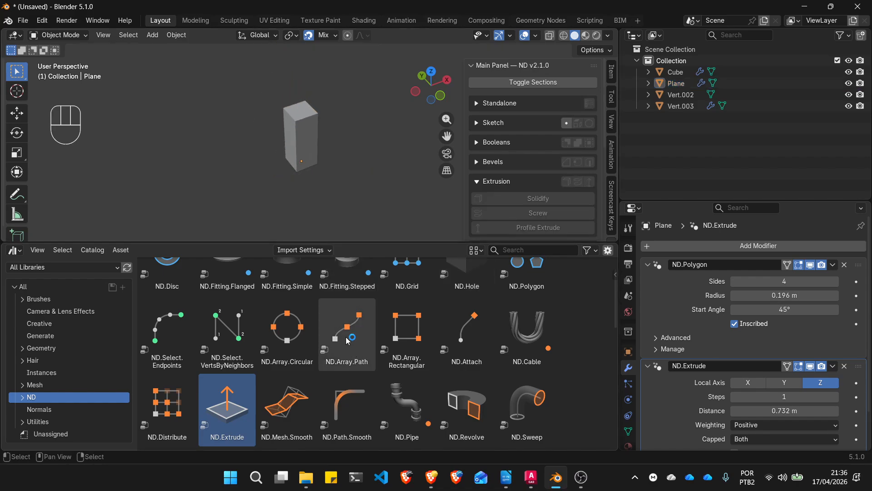
scroll(239, 160, down, 4)
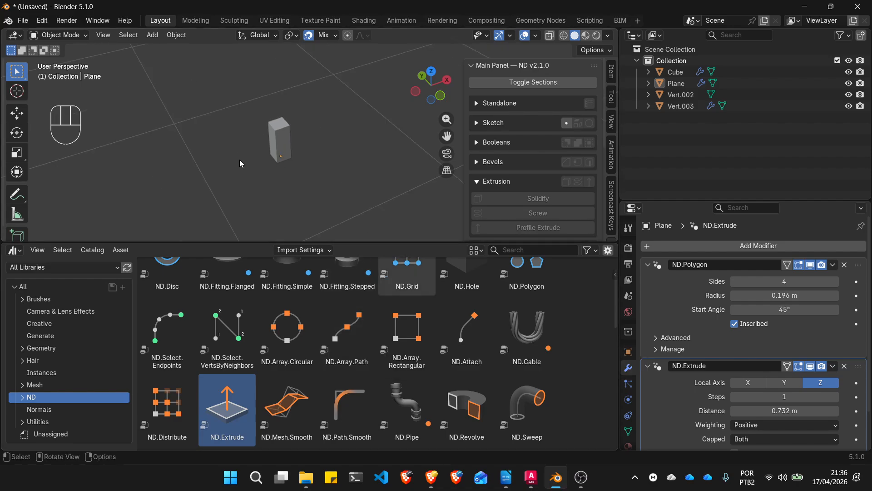
scroll(328, 211, up, 4)
scroll(298, 167, up, 2)
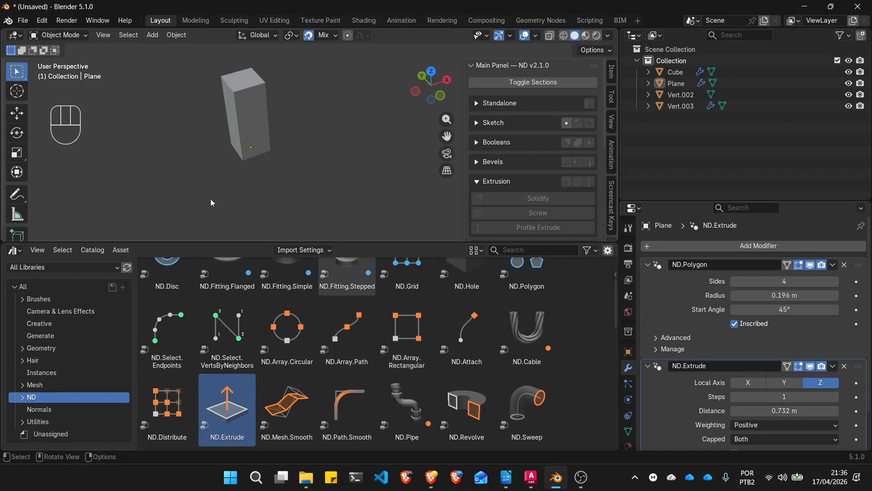
scroll(210, 198, down, 2)
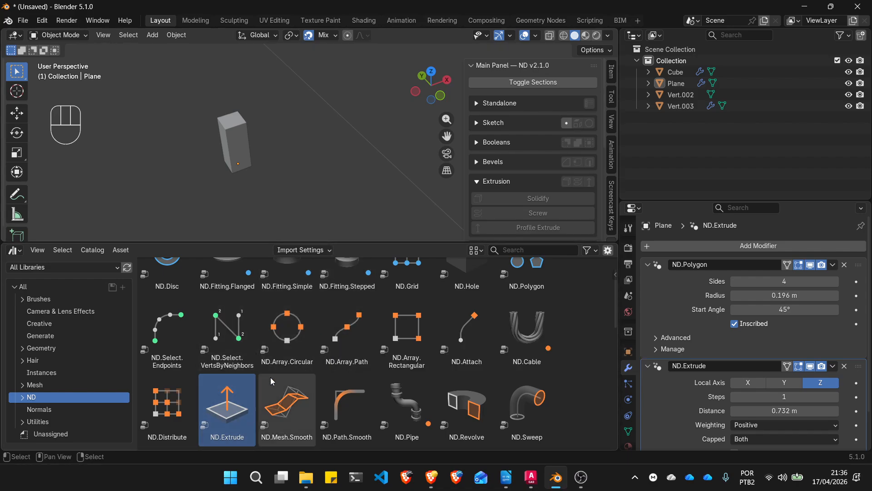
scroll(273, 380, down, 5)
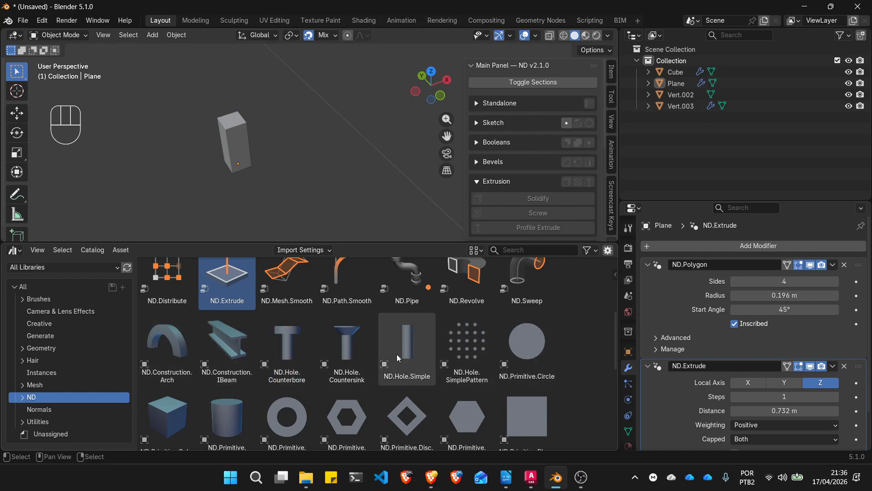
scroll(390, 358, down, 8)
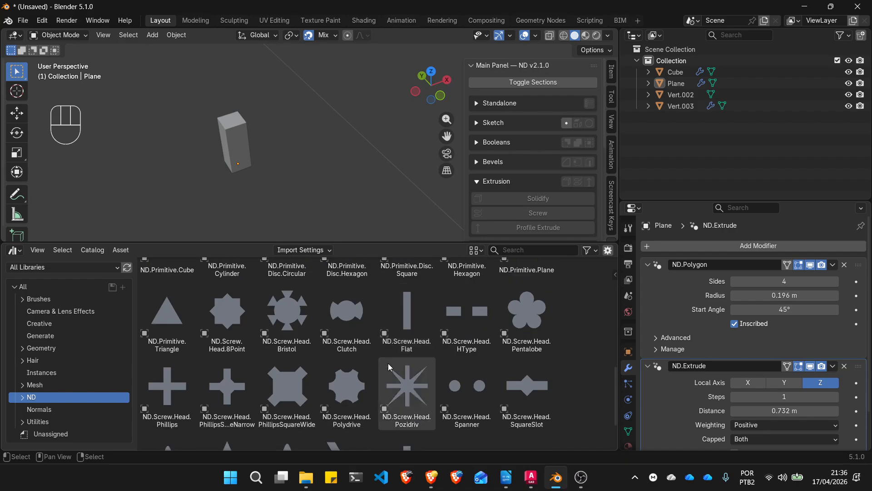
scroll(389, 367, down, 2)
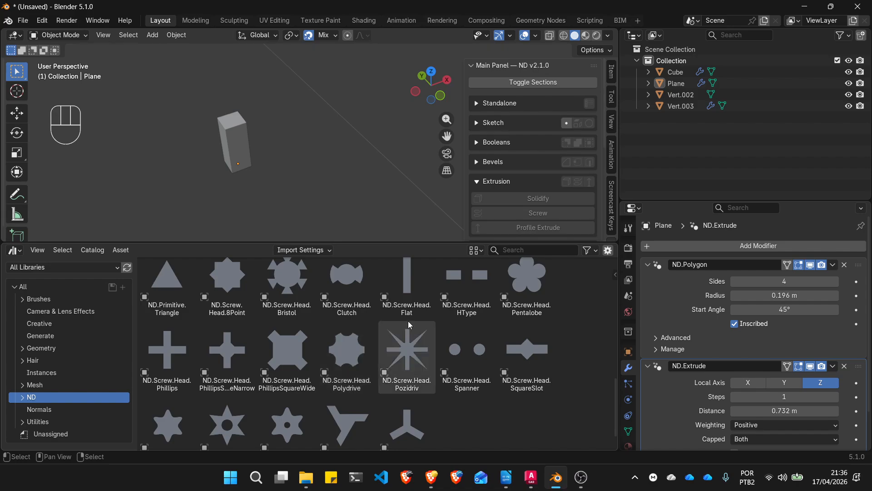
scroll(363, 313, up, 5)
scroll(362, 324, up, 5)
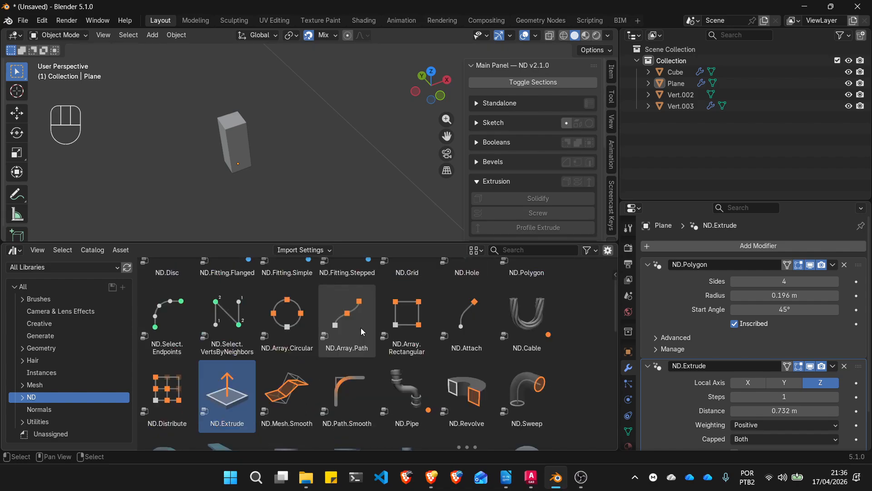
scroll(361, 328, up, 2)
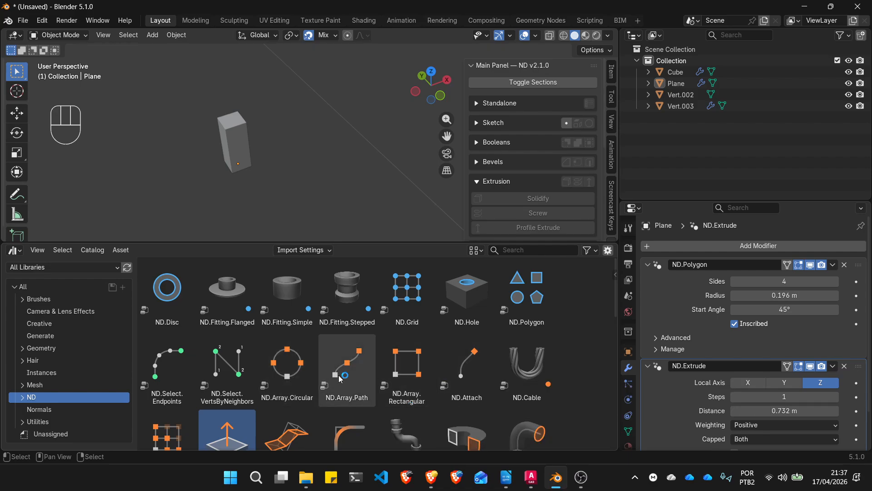
scroll(274, 150, down, 5)
scroll(270, 163, up, 2)
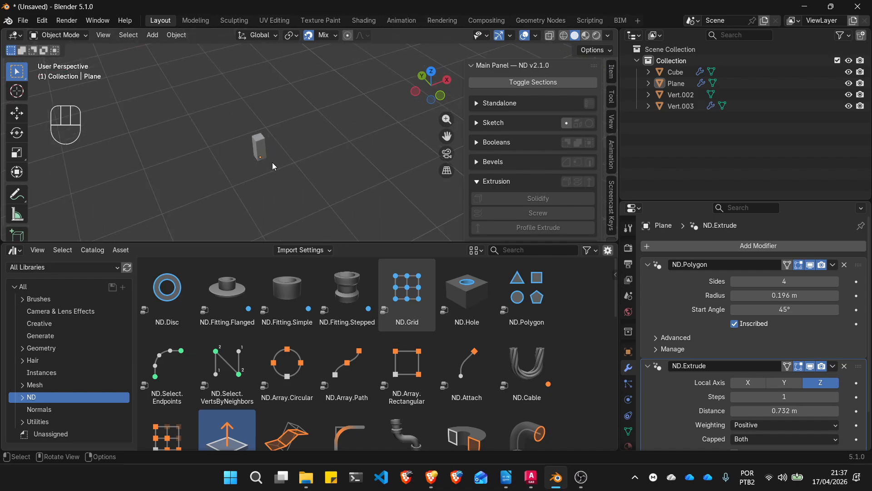
Place the 3D cursor on empty floor beside the prism and add a Bézier curve there
shift+right_click(316, 162)
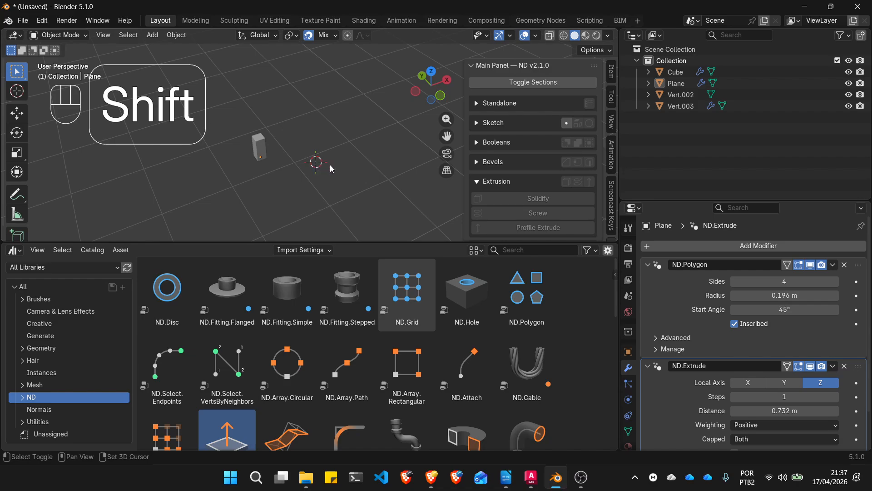
click(151, 36)
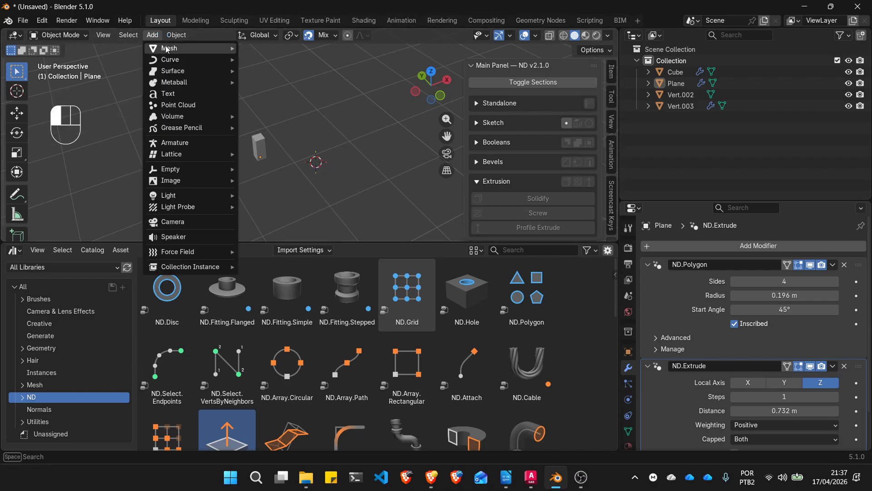
mouse_move(182, 62)
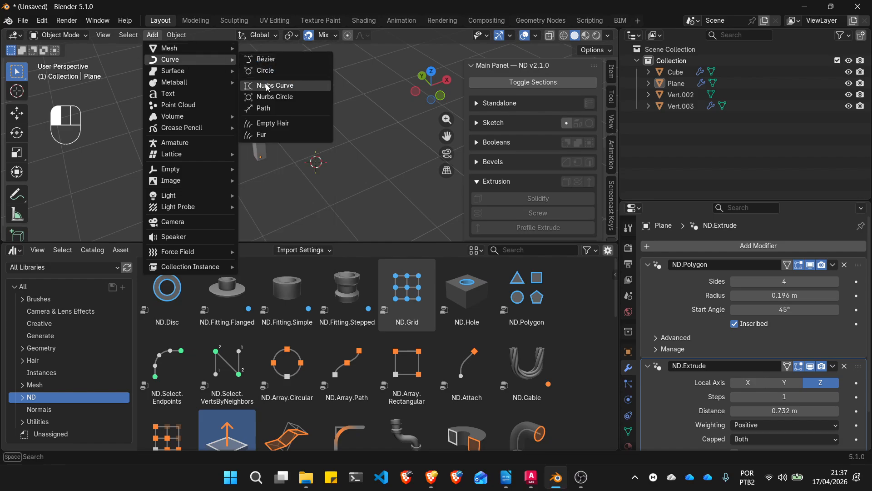
click(265, 60)
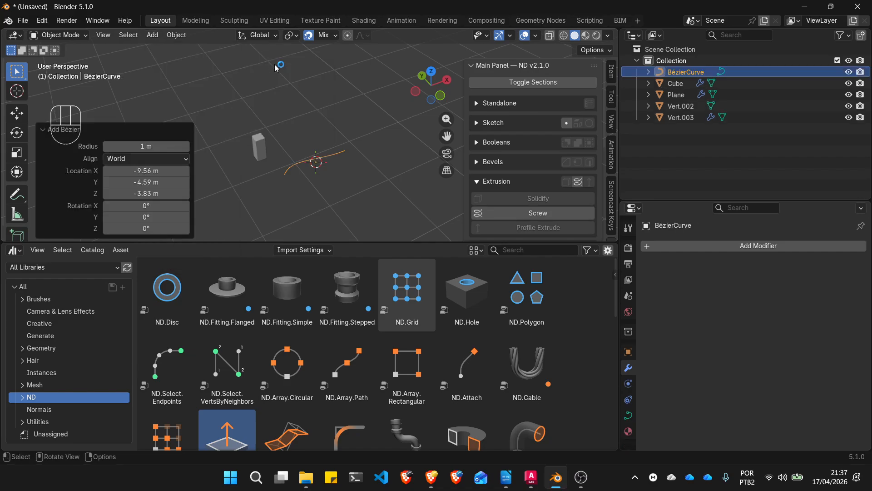
In Edit Mode, extrude the Bézier curve's end point by about 1.31 m in X, 0.27 m in Y and 1.10 m in Z
key(Tab)
click(346, 147)
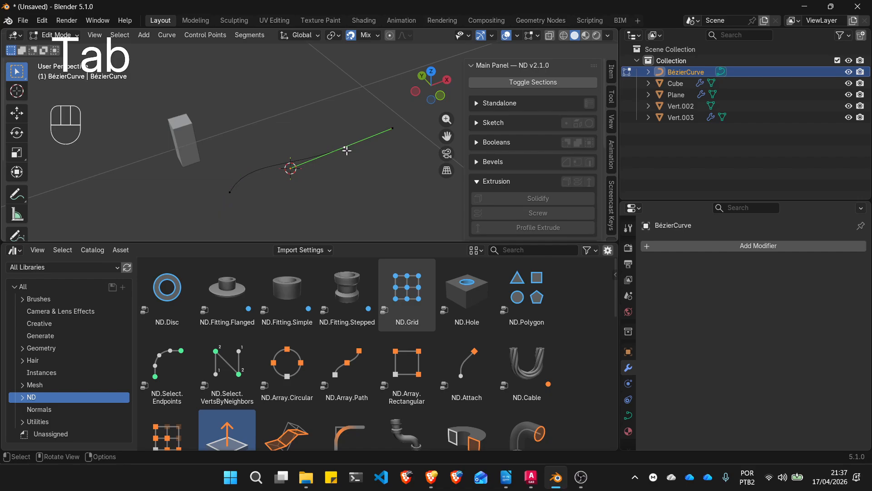
key(e)
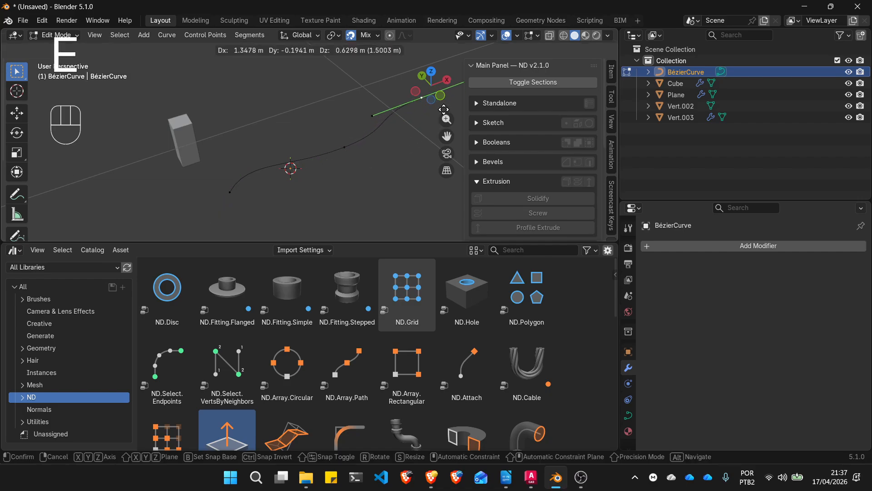
click(436, 65)
scroll(291, 124, down, 3)
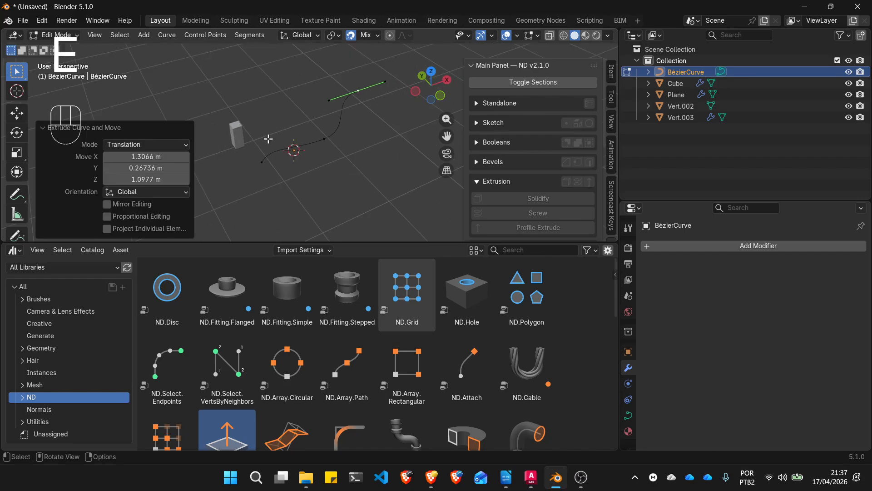
Extrude one more point from the end of the Bézier curve and select the control point before it
scroll(345, 95, up, 1)
key(e)
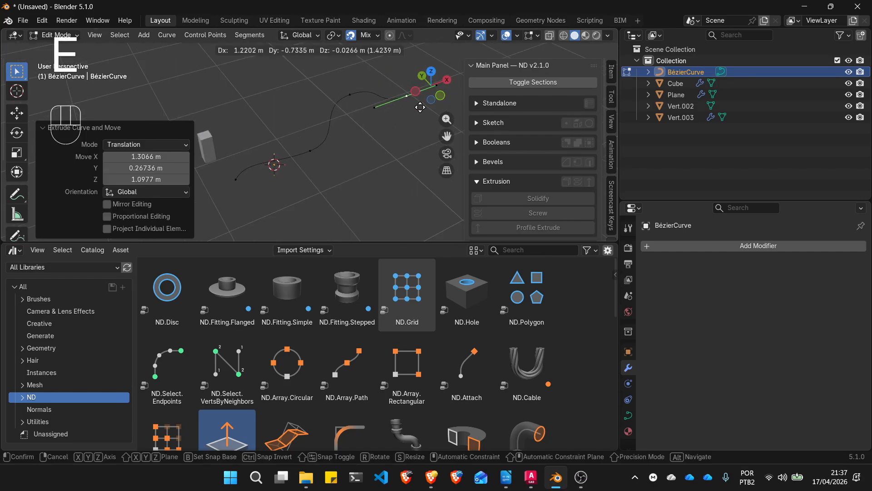
click(404, 113)
click(353, 99)
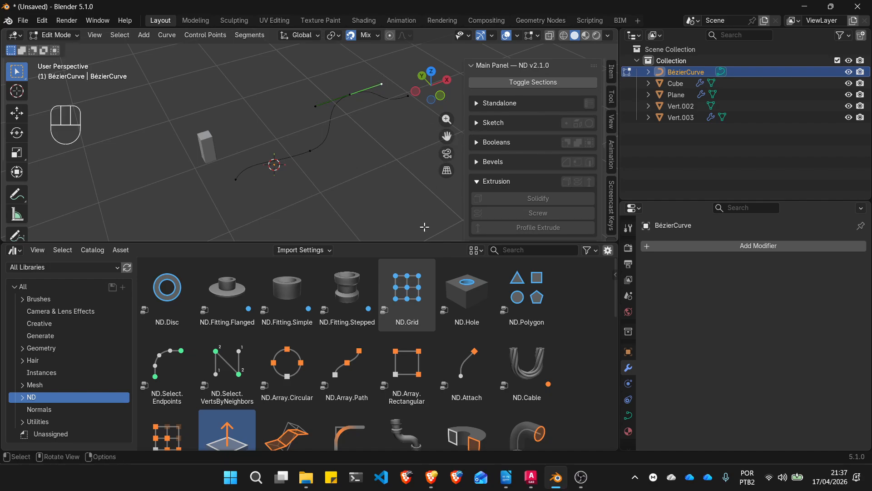
Move the selected handle of the Bézier curve by about -0.22 m X, 0.20 m Y and 0.08 m Z, and return to Object Mode
drag(425, 242, 427, 373)
scroll(376, 156, up, 3)
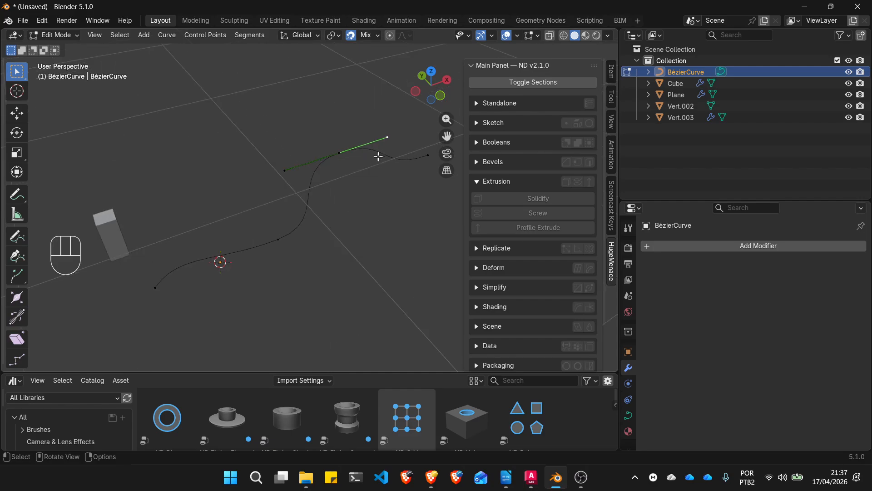
drag(389, 137, 370, 116)
key(g)
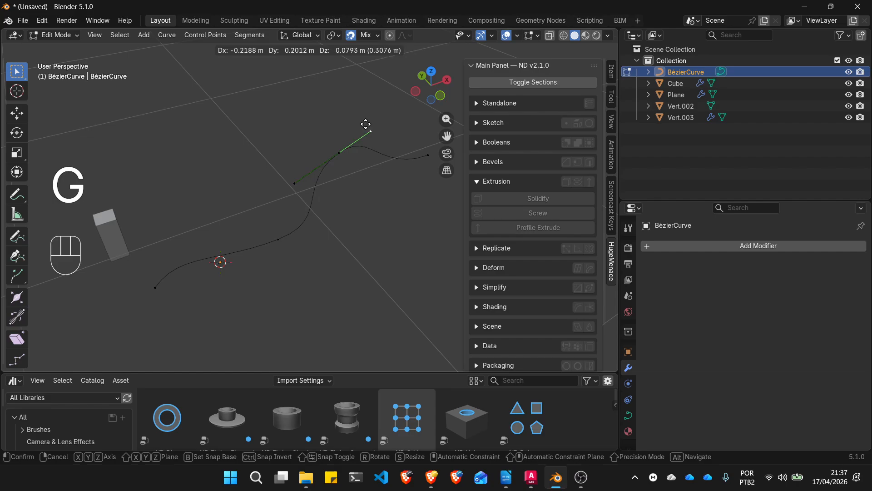
click(370, 130)
key(Tab)
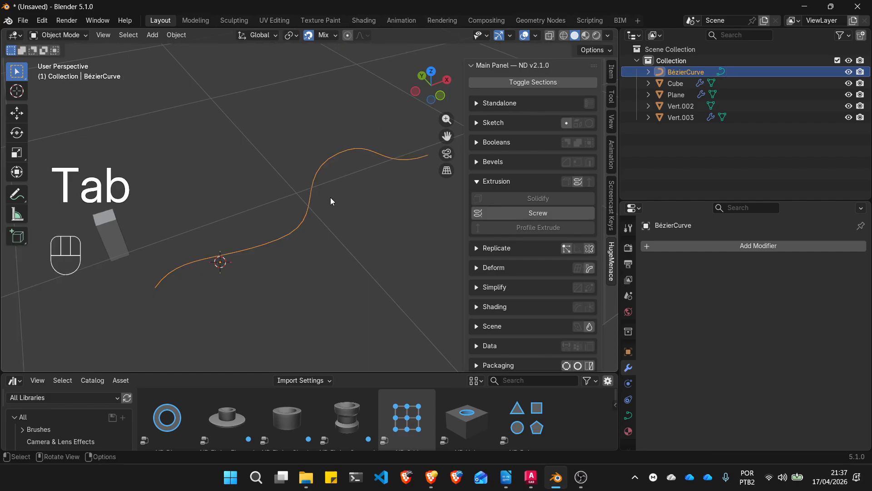
Switch the Bézier curve's shape from 3D to 2D in its curve data settings
click(629, 416)
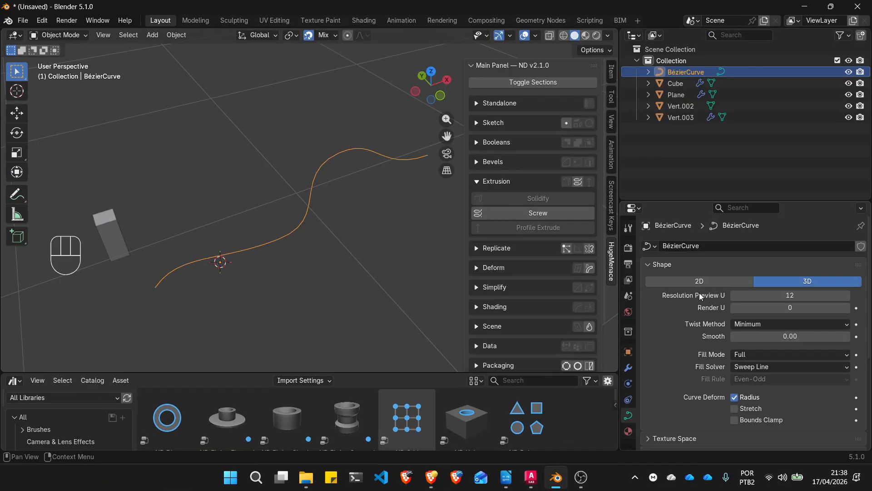
click(750, 148)
middle_drag(335, 242, 348, 263)
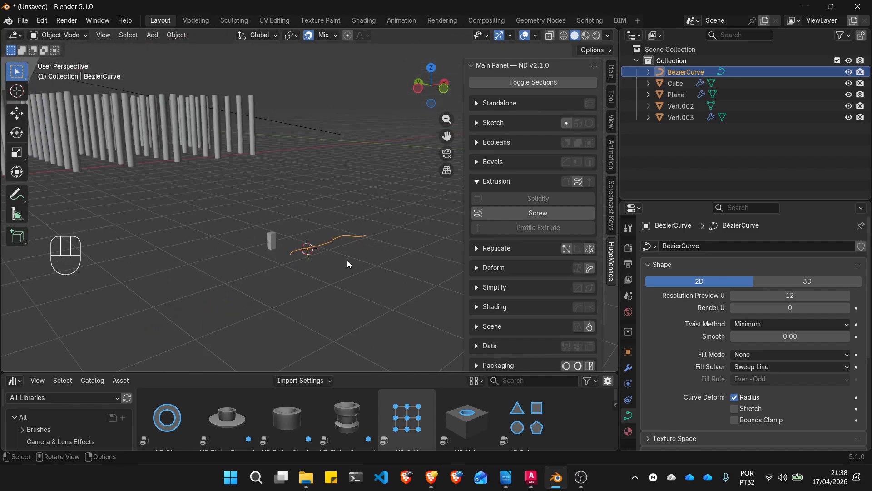
Enlarge the asset browser and apply the ND.Array.Path asset to the Bézier curve
drag(347, 373, 335, 254)
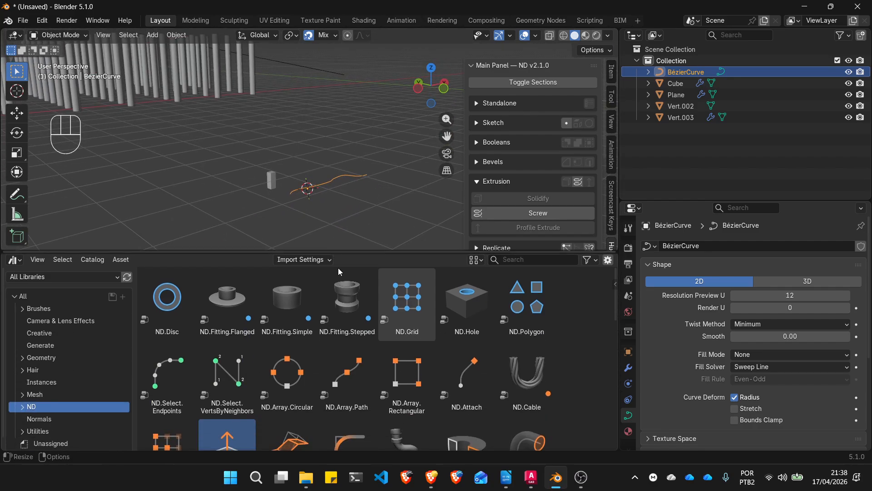
drag(350, 391, 332, 183)
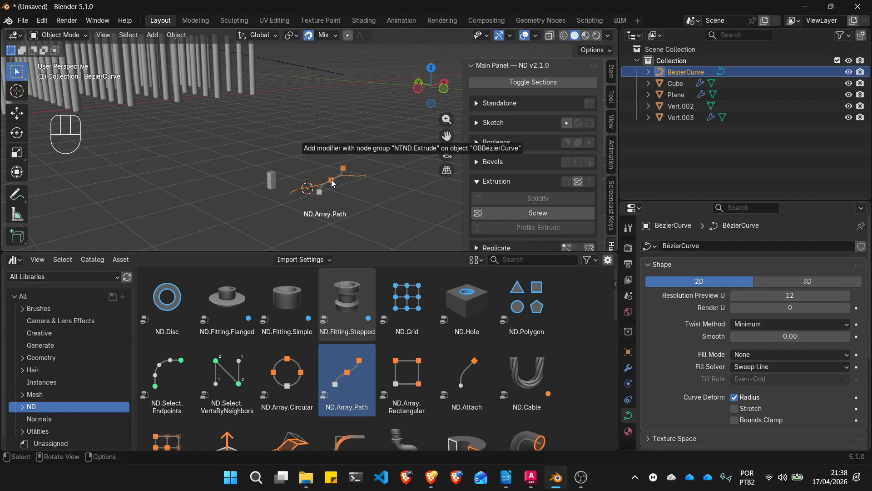
drag(332, 183, 332, 183)
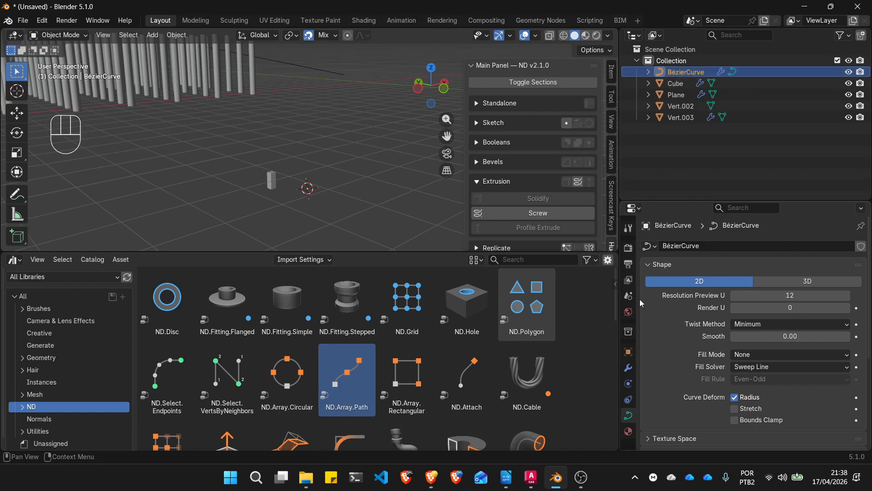
Set Plane as the object repeated by the curve's ND.Array.Path modifier
click(628, 367)
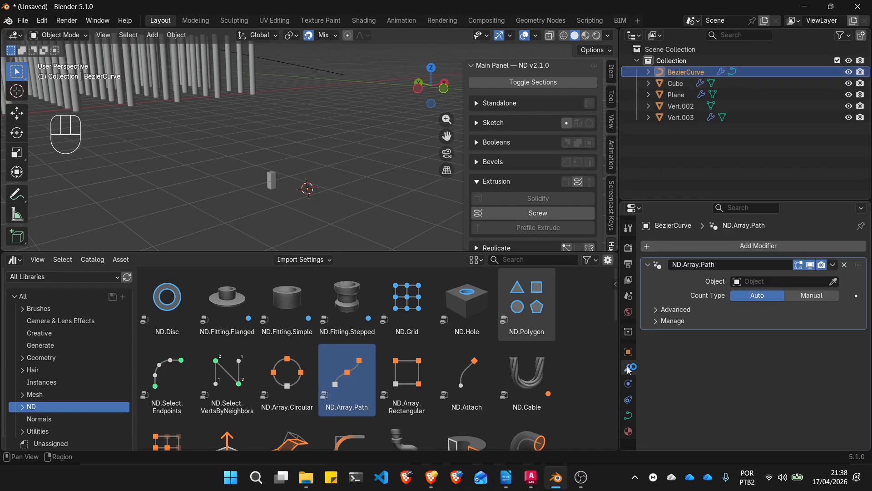
click(759, 282)
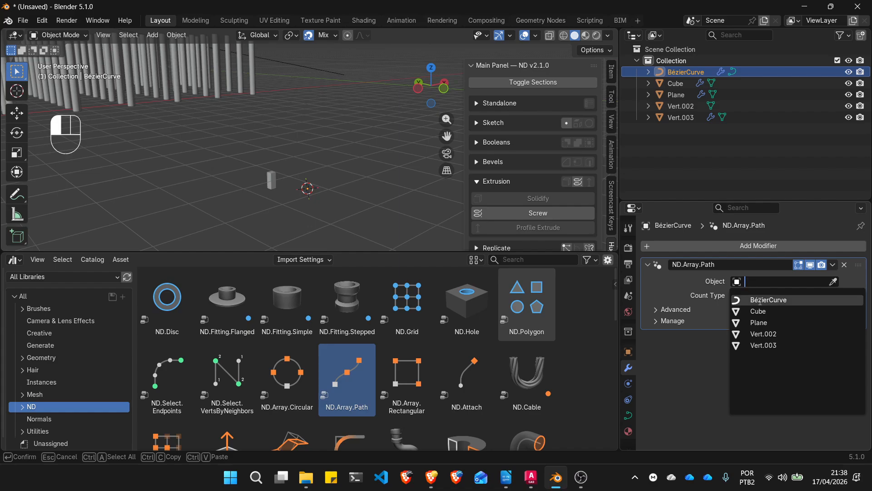
click(768, 324)
key(KP_Decimal)
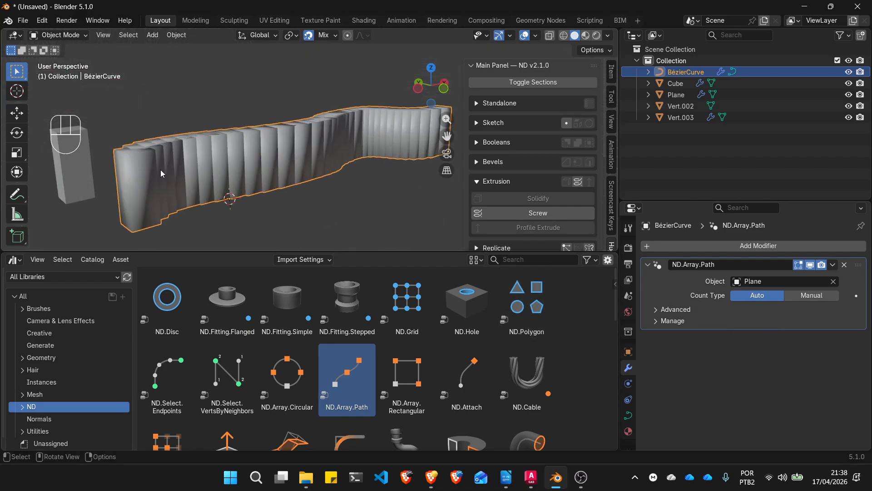
scroll(161, 173, down, 2)
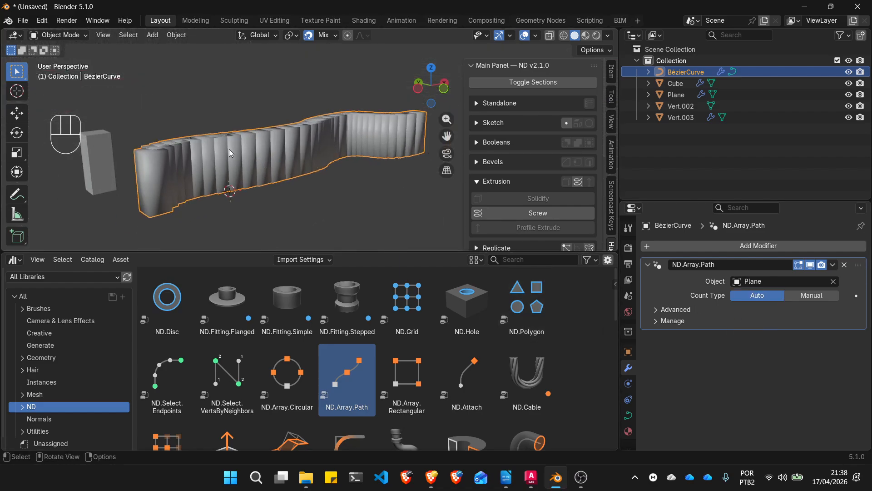
Expand the path array's Advanced and Manage settings, and set Count Type to Manual with a count of 5
click(656, 310)
click(656, 372)
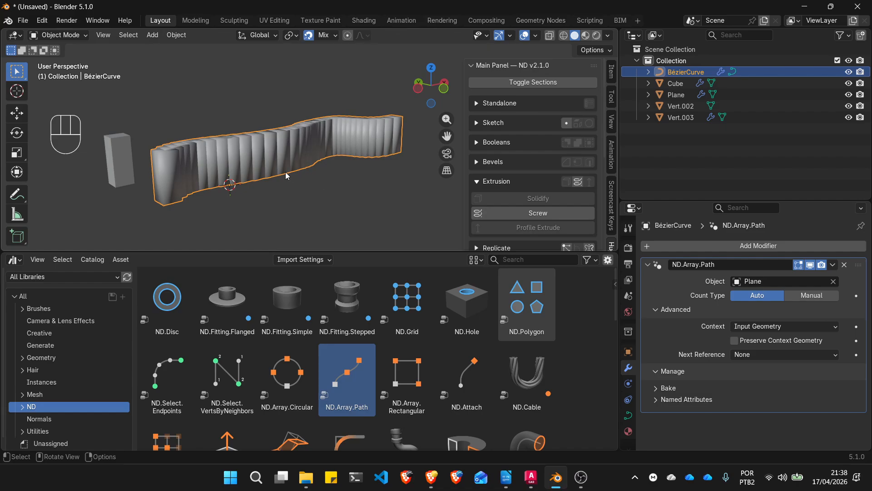
scroll(290, 172, up, 3)
scroll(290, 172, down, 1)
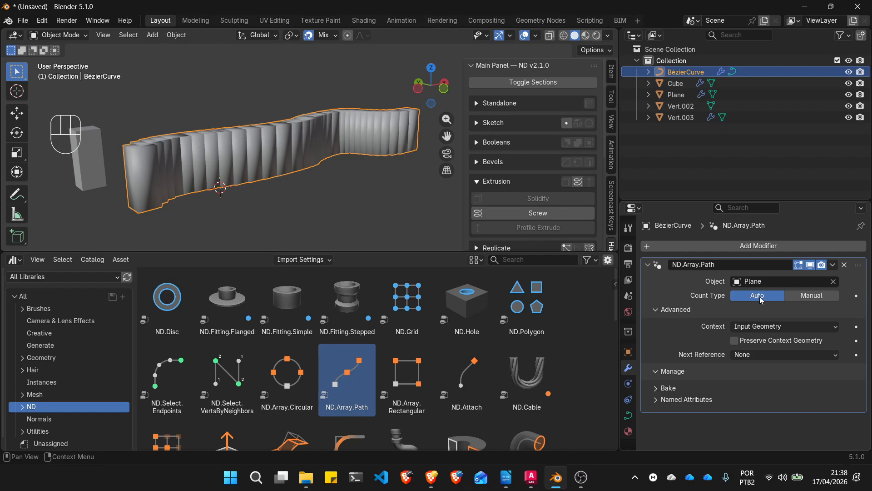
click(803, 296)
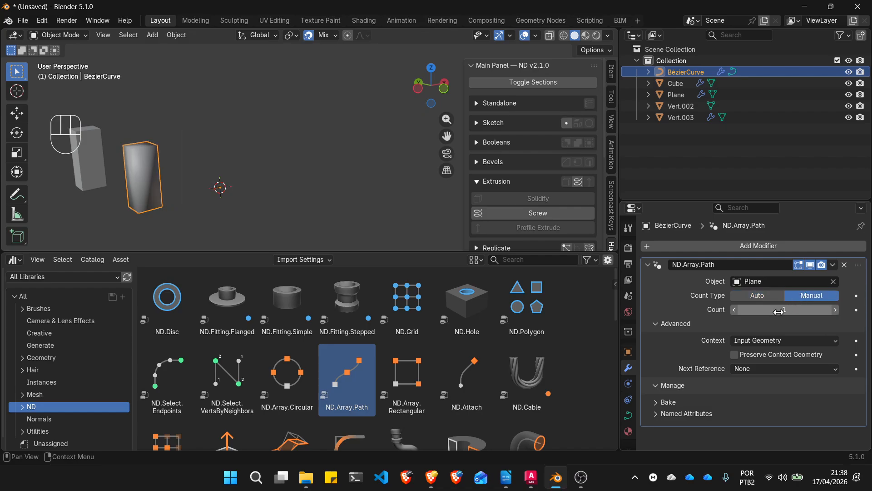
mouse_move(775, 312)
mouse_down()
mouse_move(814, 313)
mouse_move(775, 313)
mouse_move(801, 313)
mouse_move(788, 312)
mouse_up()
scroll(403, 198, down, 1)
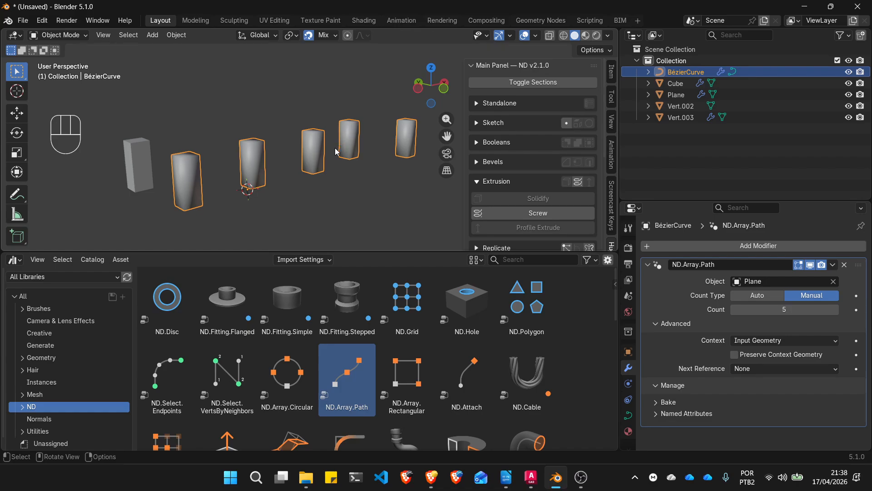
Expand the Bake and Named Attributes settings and enable Preserve Context Geometry on the path array
click(666, 403)
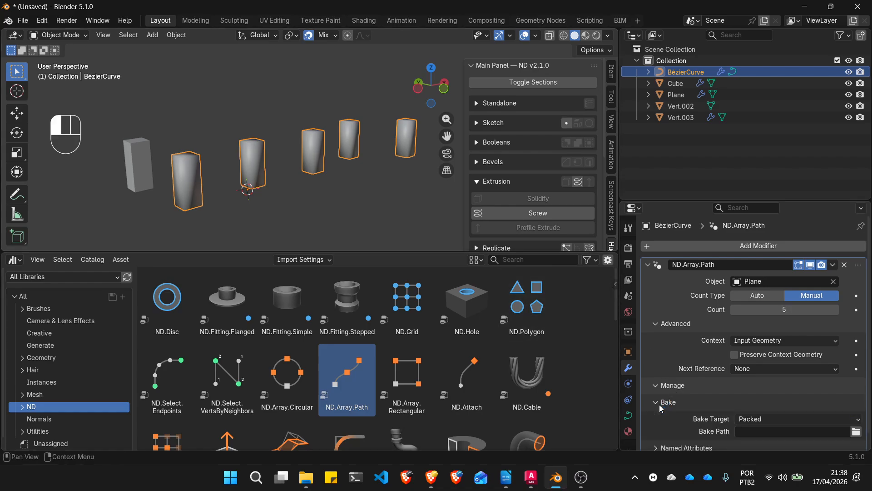
scroll(705, 386, down, 1)
click(657, 437)
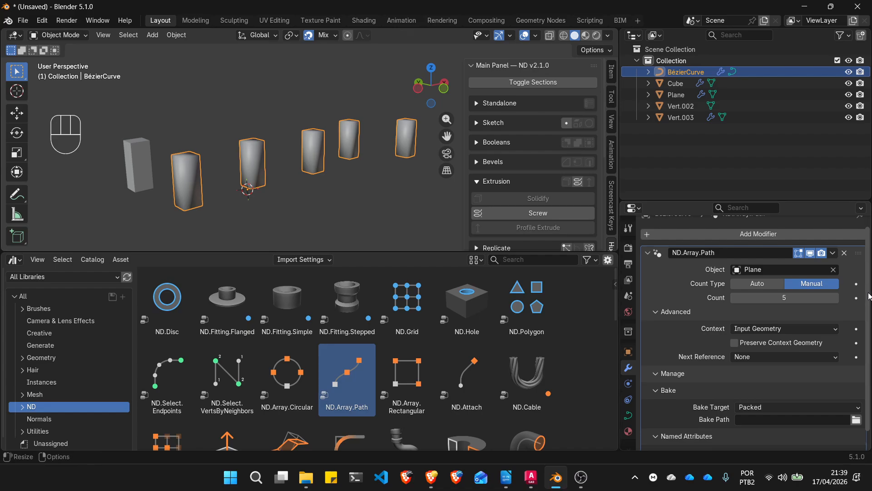
scroll(870, 296, down, 1)
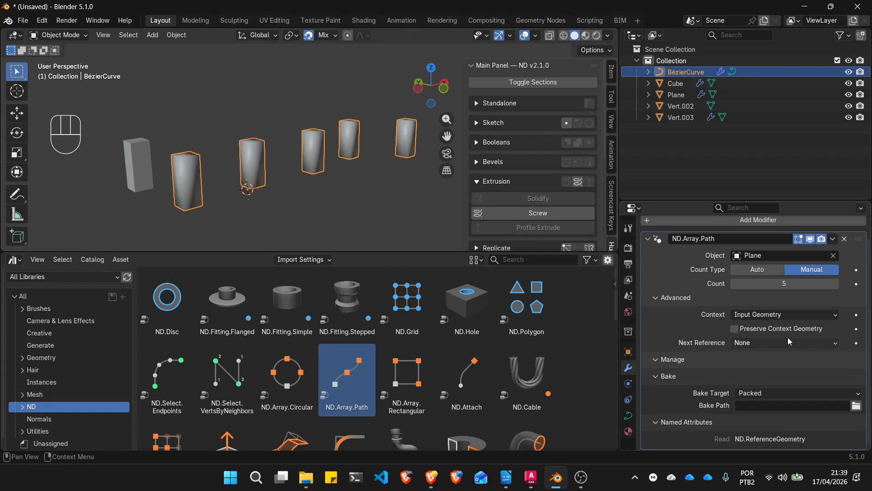
click(735, 329)
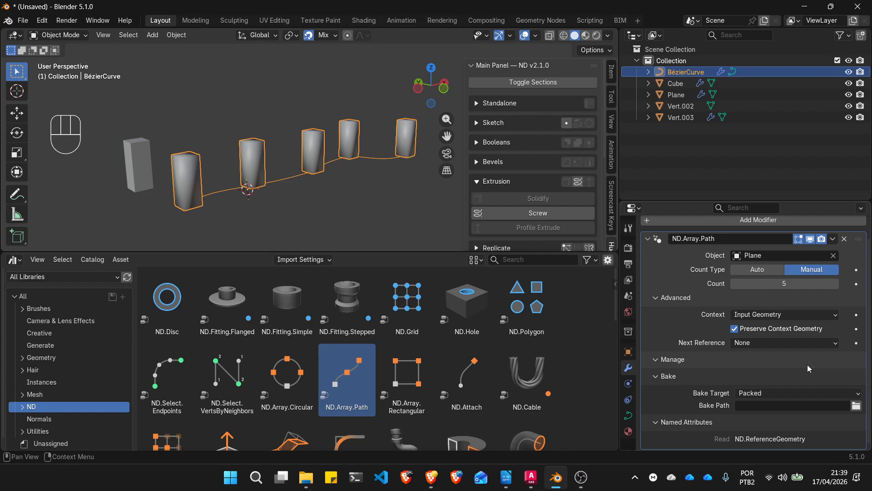
Examine the path array's available Context and Bake Target options, keeping Input Geometry and Packed
click(747, 315)
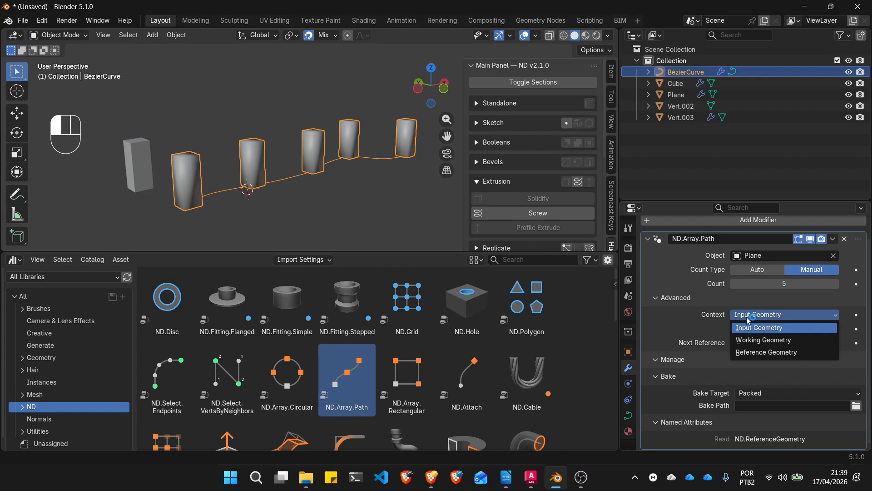
click(747, 327)
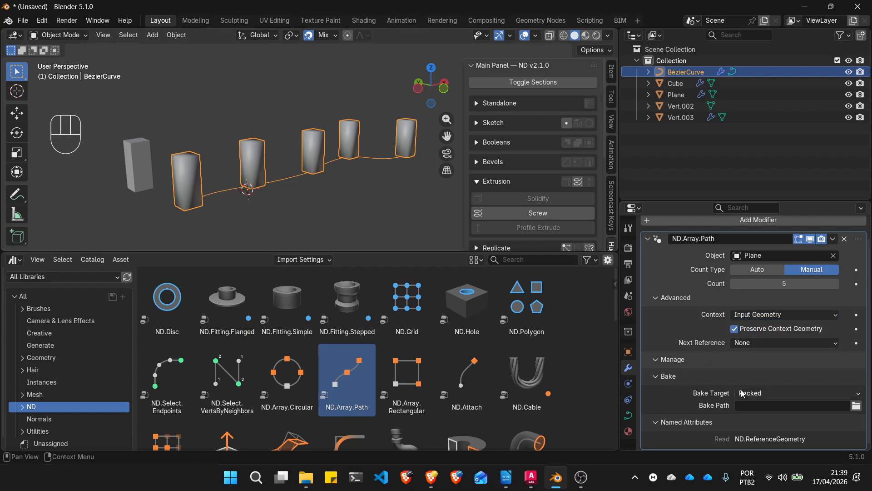
click(765, 395)
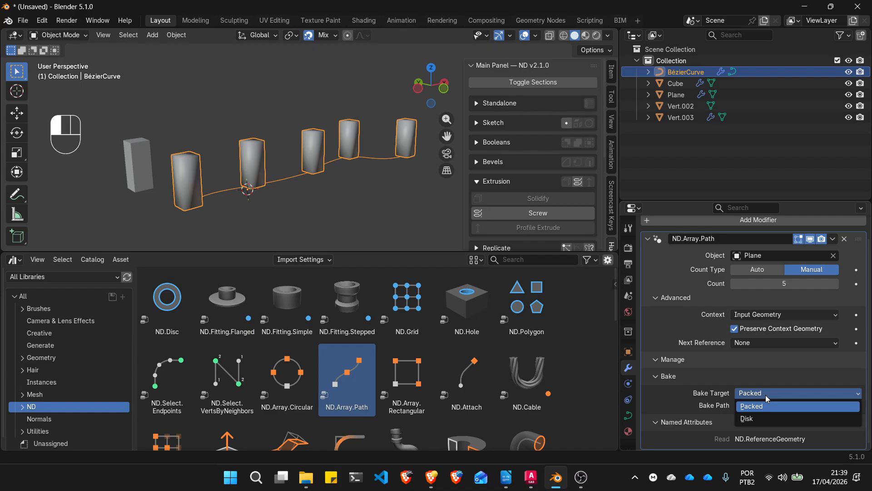
click(765, 394)
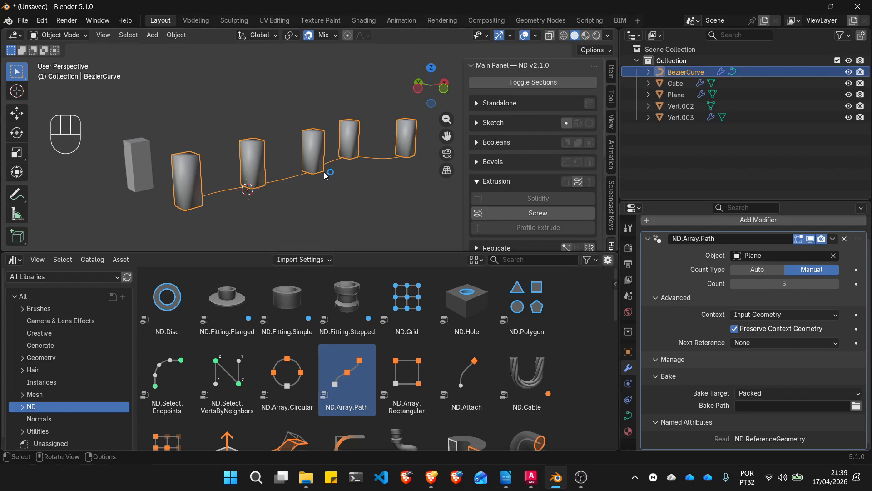
In Edit Mode, move the Bézier curve's far end point outward to lengthen the arrayed path
click(298, 178)
scroll(298, 178, down, 3)
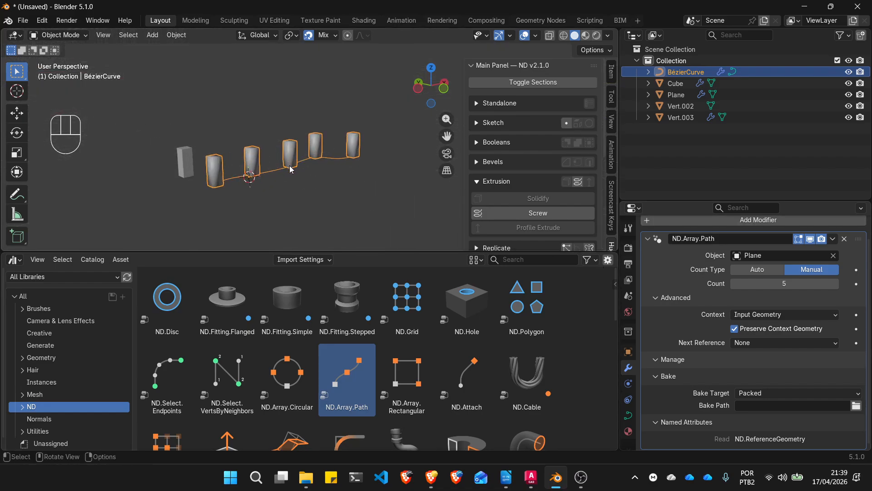
shift+middle_drag(290, 176, 292, 237)
scroll(318, 154, down, 4)
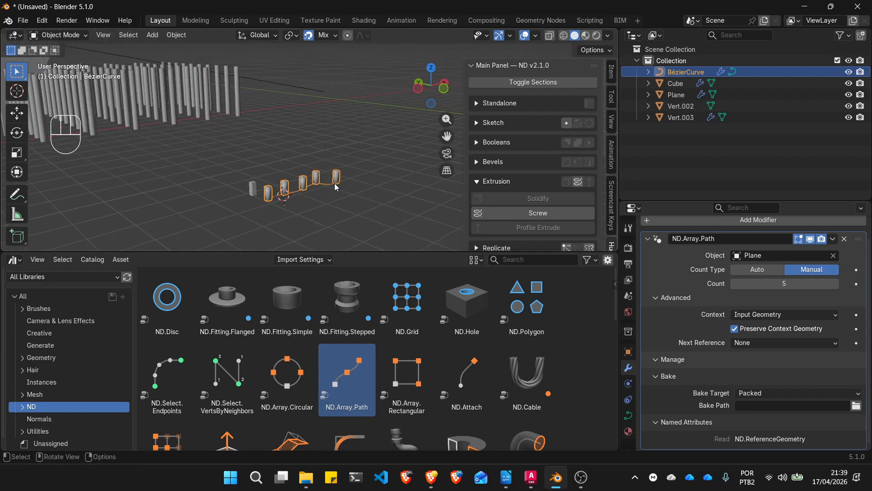
scroll(336, 186, up, 2)
key(Tab)
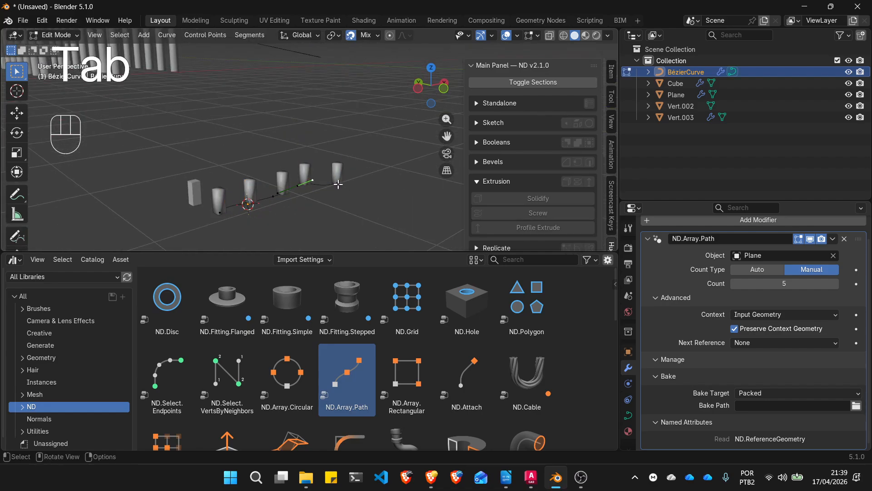
click(338, 184)
key(g)
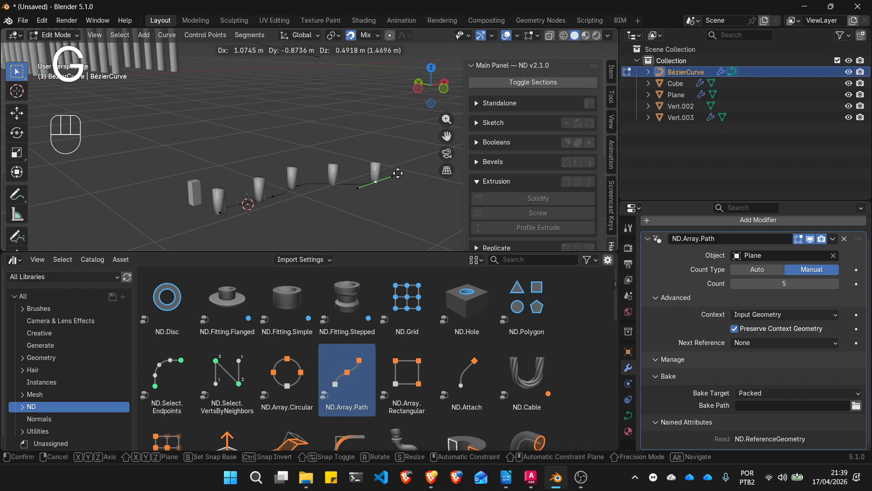
click(432, 175)
Move the curve's second-to-last control point by 2.1474 m in X, -2.1526 m in Y and -0.35749 m in Z
click(299, 184)
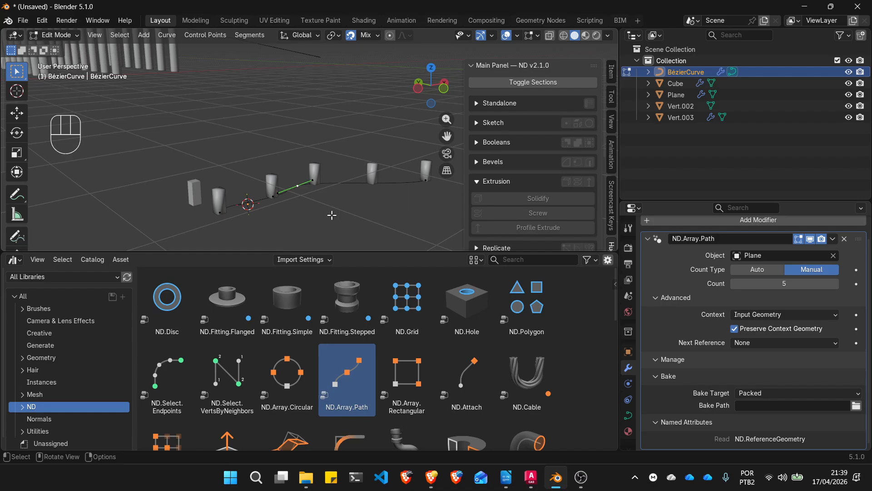
key(g)
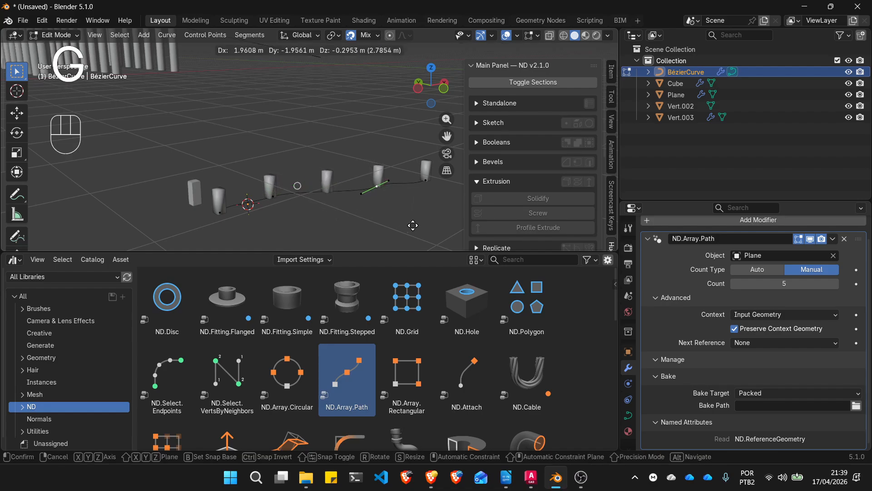
click(416, 225)
key(Escape)
key(Escape)
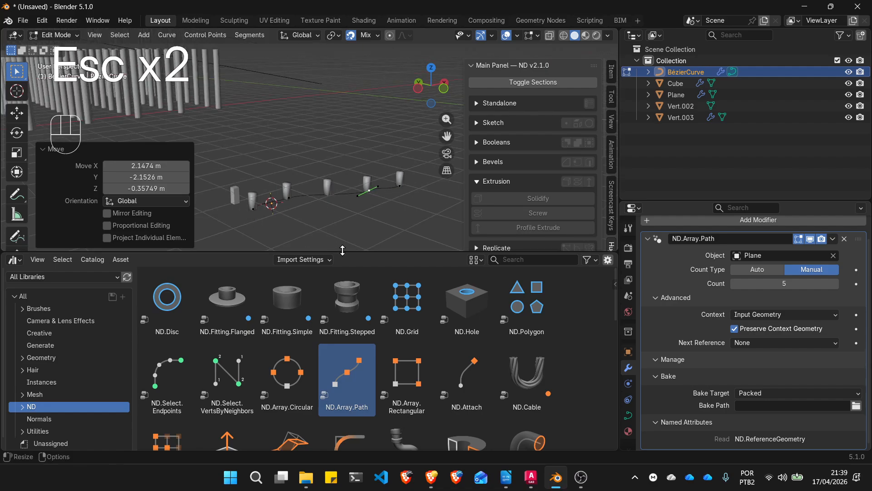
Enlarge the viewport and place the 3D cursor on the empty floor in front of the arrayed columns
drag(343, 250, 356, 346)
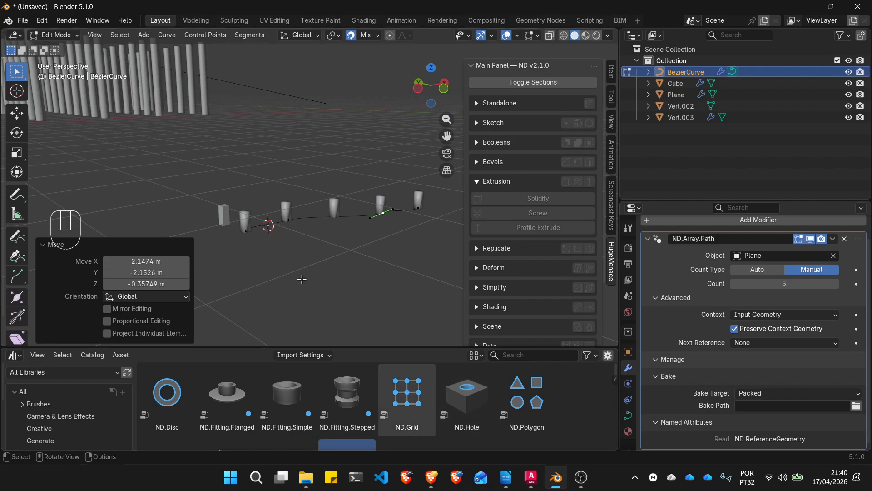
shift+right_click(317, 279)
key(shift+a)
key(Escape)
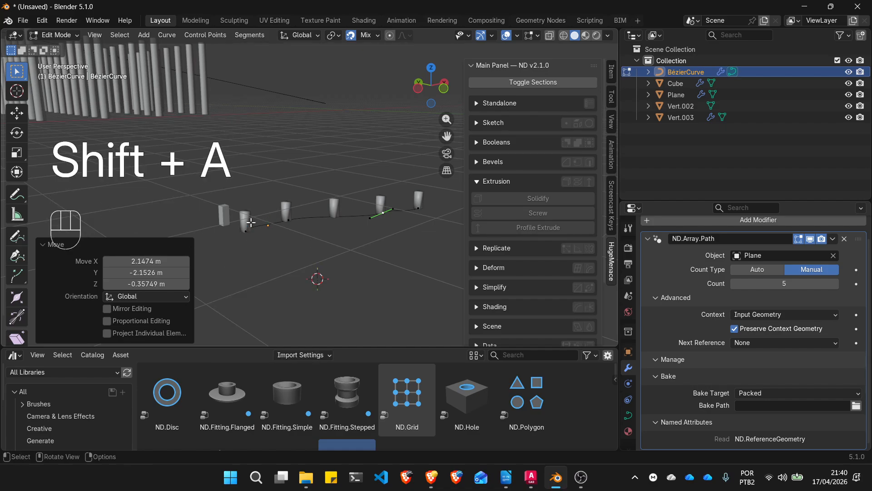
Leave Edit Mode, add a 1 m plane at the 3D cursor and apply the ND.Grid asset to it
key(Tab)
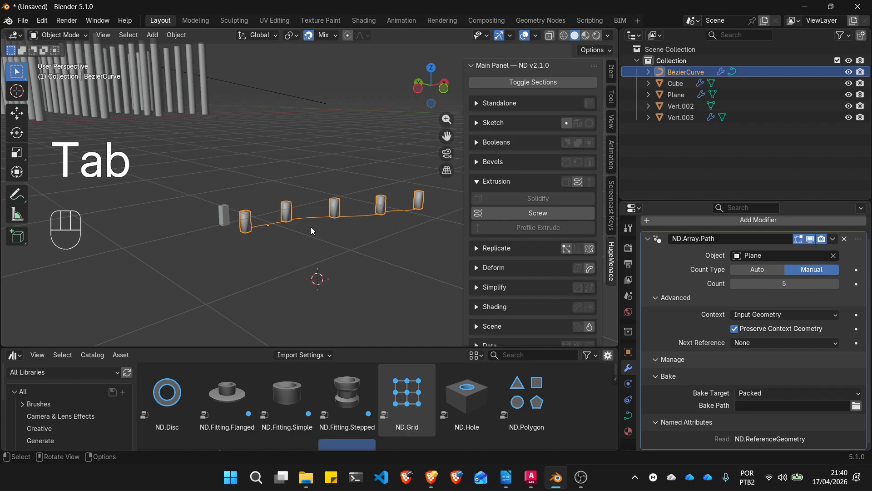
click(151, 35)
mouse_move(182, 48)
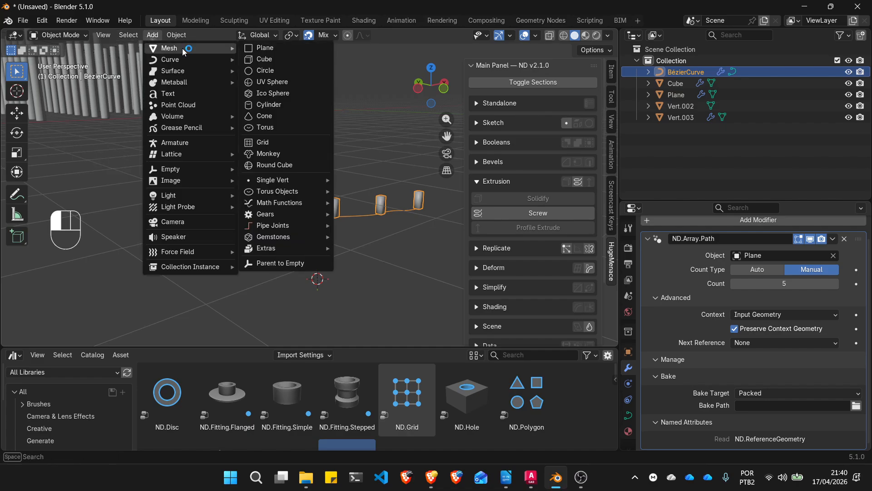
click(263, 48)
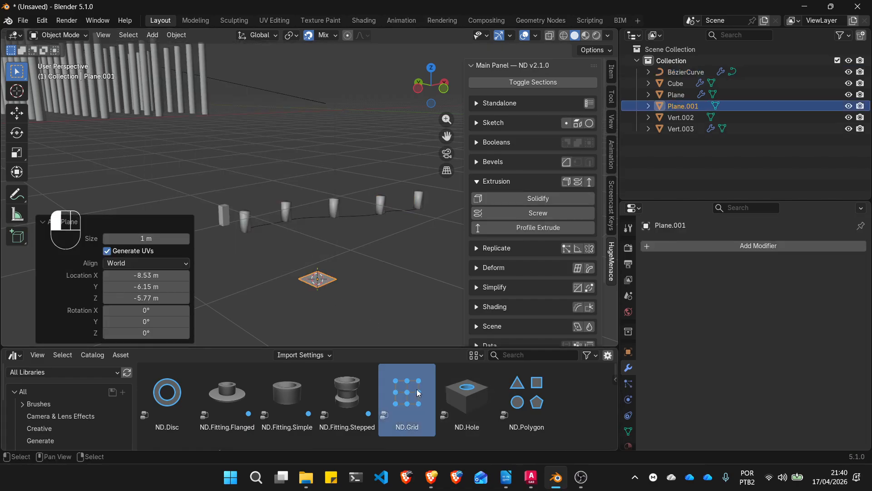
drag(416, 388, 325, 275)
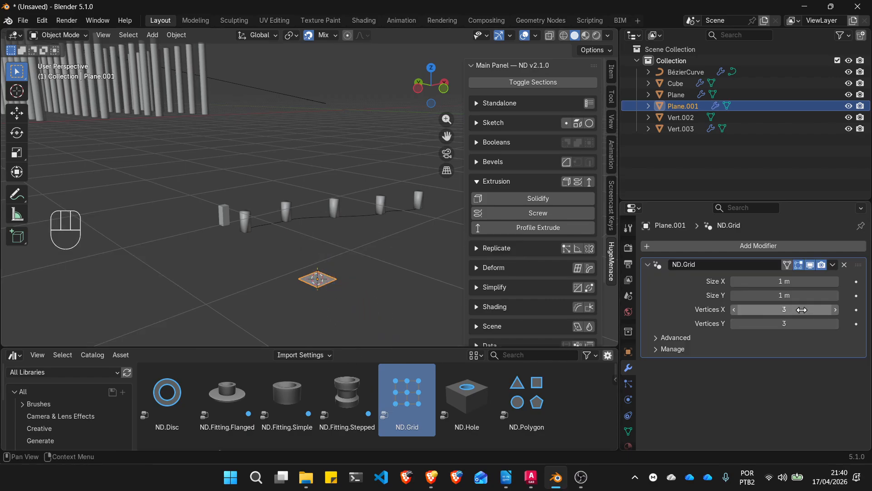
Set the grid to 2.73 by 2.26 m with 184 by 38 vertices and expand its Advanced, Manage, Bake and Named Attributes settings
drag(776, 281, 818, 281)
drag(763, 295, 763, 318)
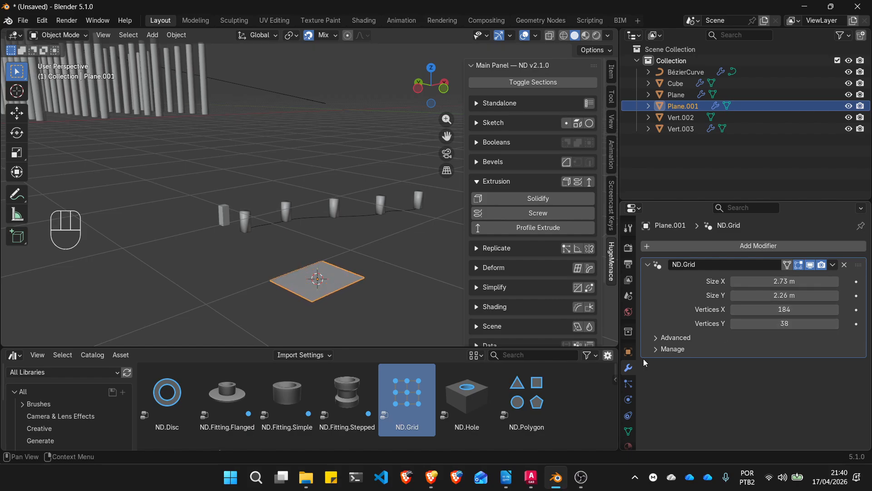
click(655, 338)
click(661, 371)
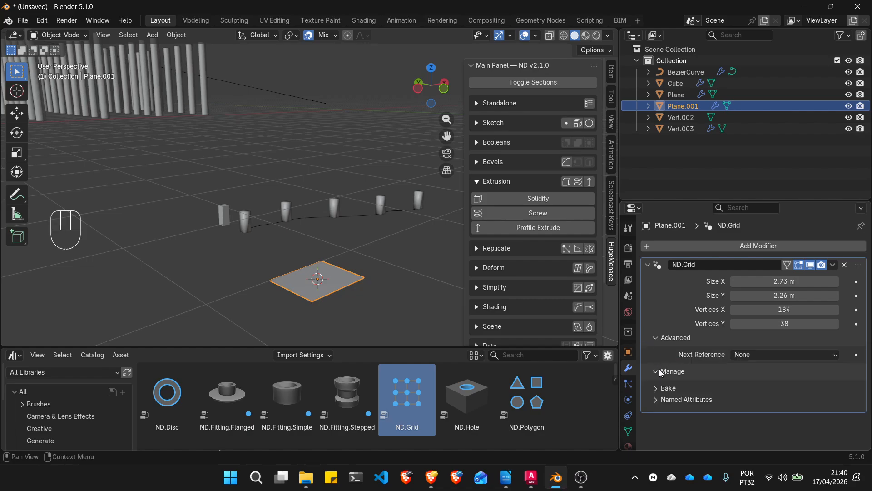
click(657, 389)
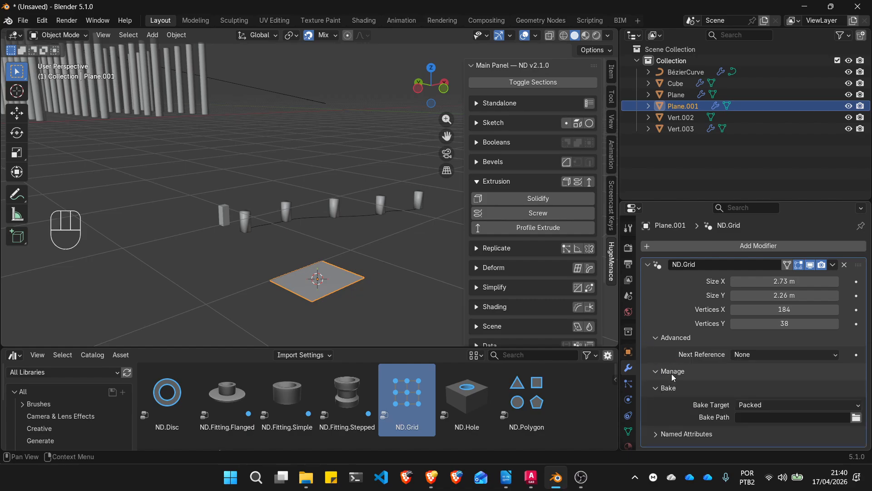
click(655, 433)
Select the Bézier curve and compare its path array's Auto and Manual count types, keeping Manual
scroll(246, 219, up, 6)
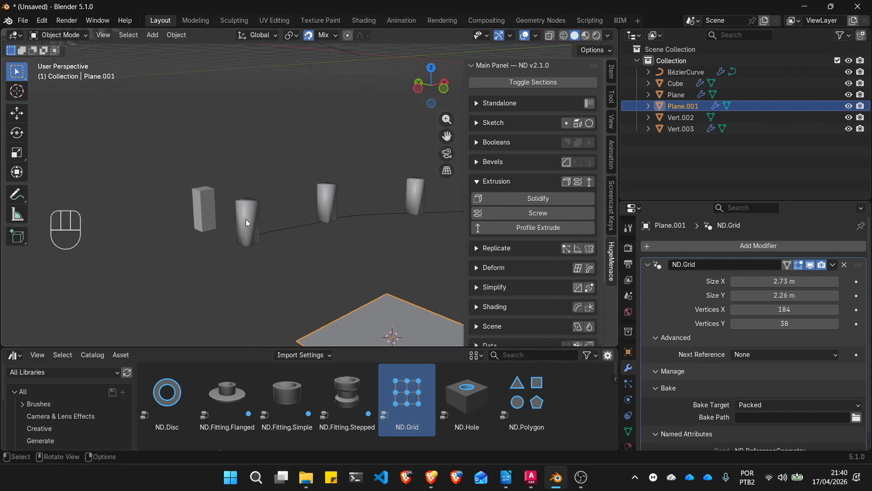
click(248, 203)
scroll(247, 203, down, 6)
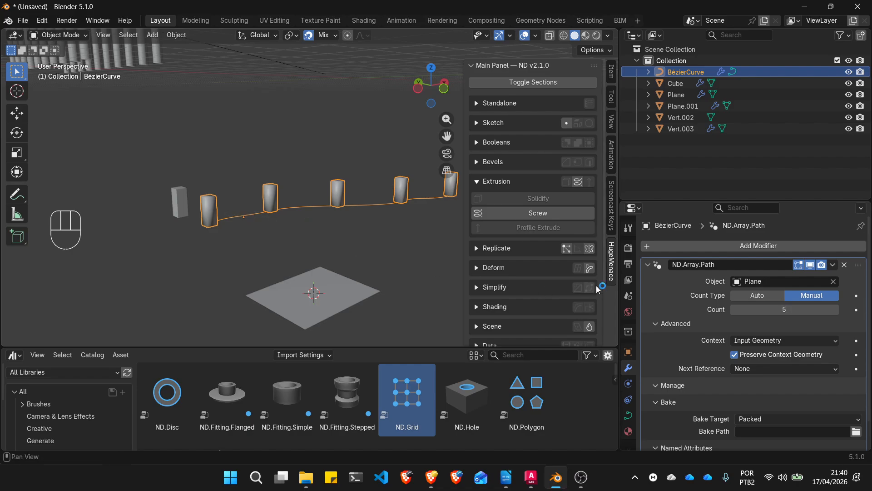
scroll(745, 324, down, 2)
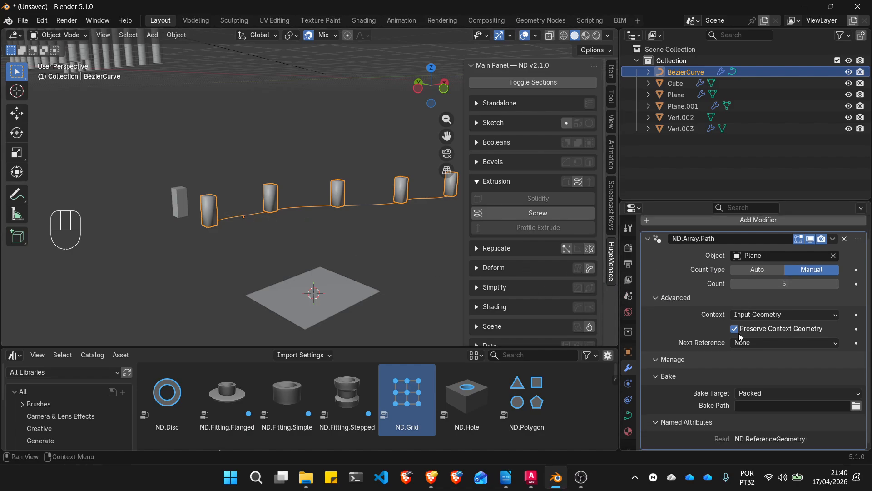
click(646, 240)
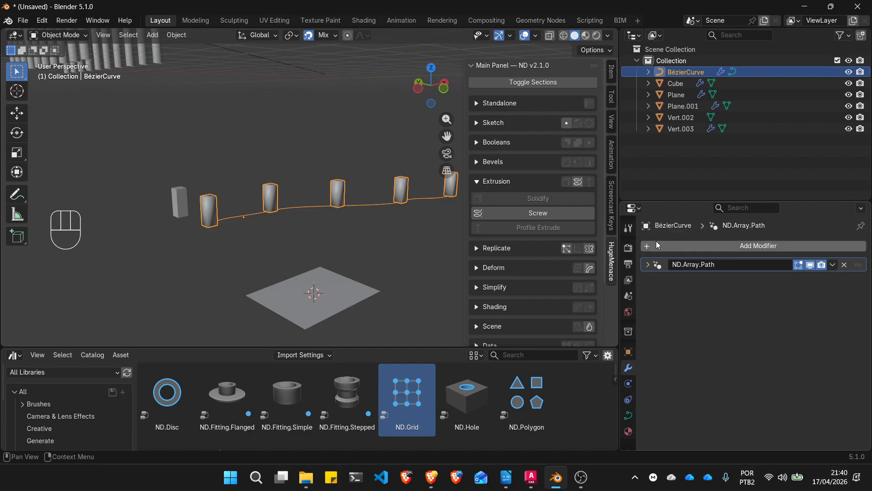
click(647, 267)
click(647, 267)
click(647, 267)
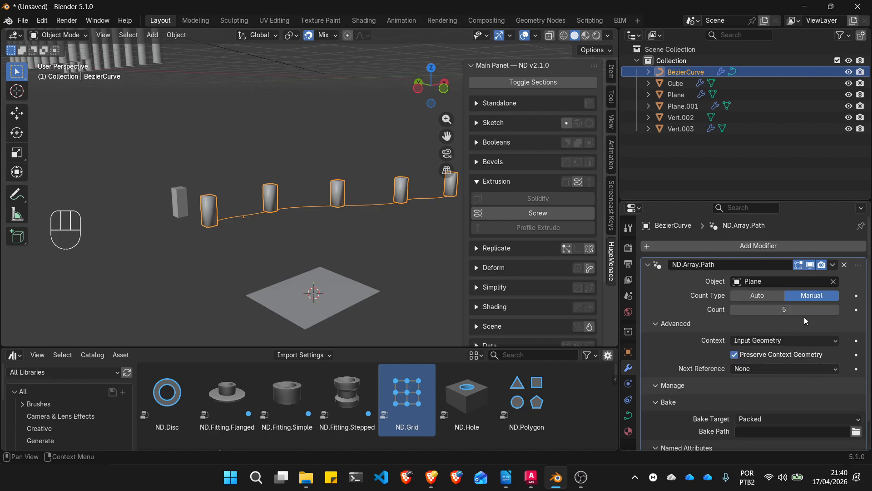
click(761, 296)
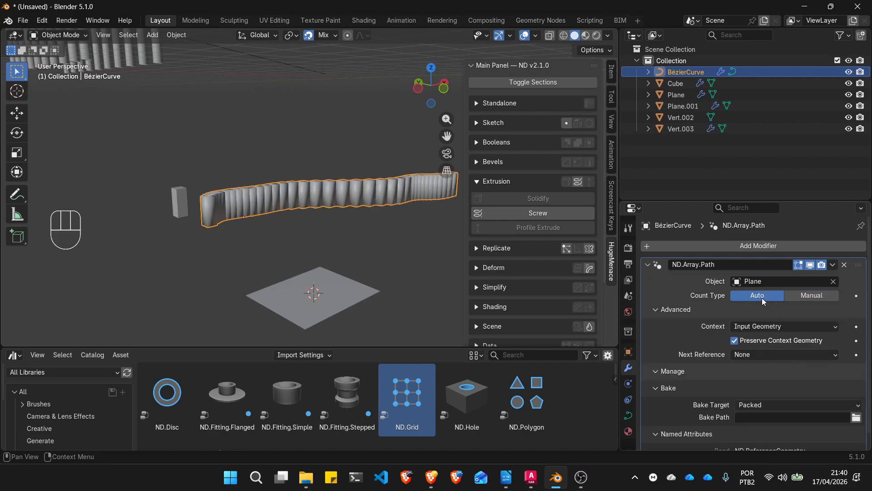
click(817, 296)
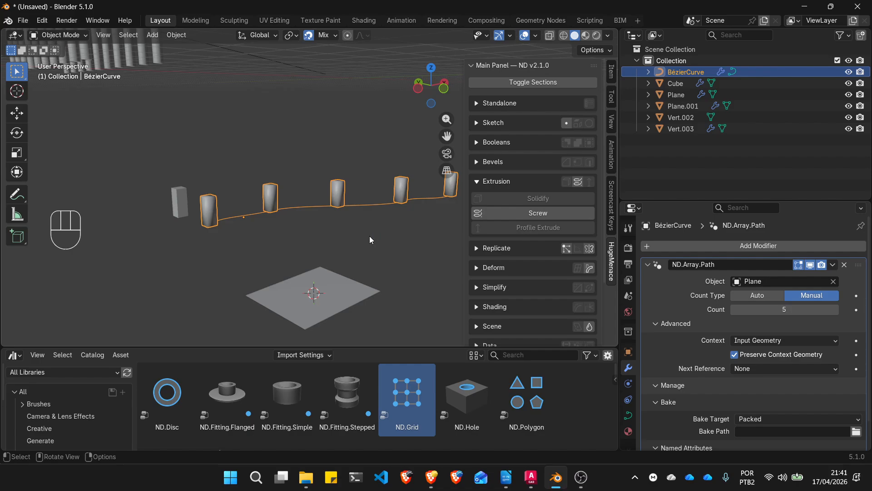
Create an ND single-vertex sketch at the 3D cursor and extrude its vertex 1.7403 m upward along Z
click(480, 122)
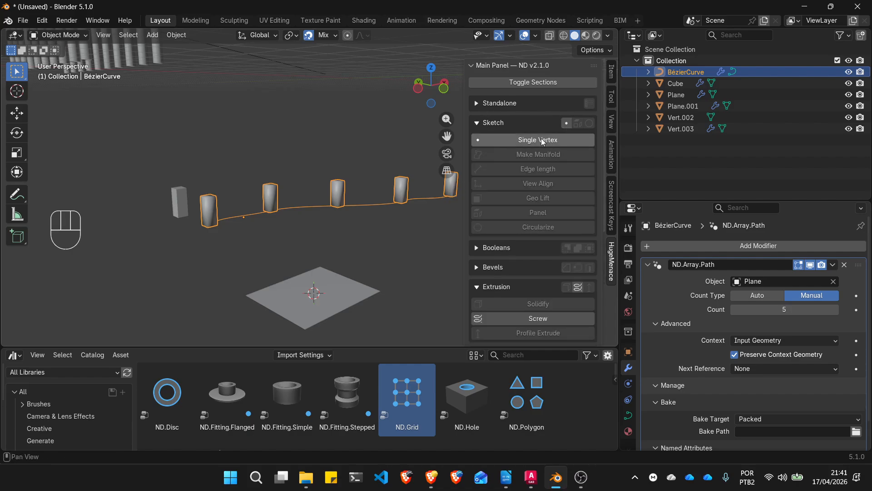
click(514, 143)
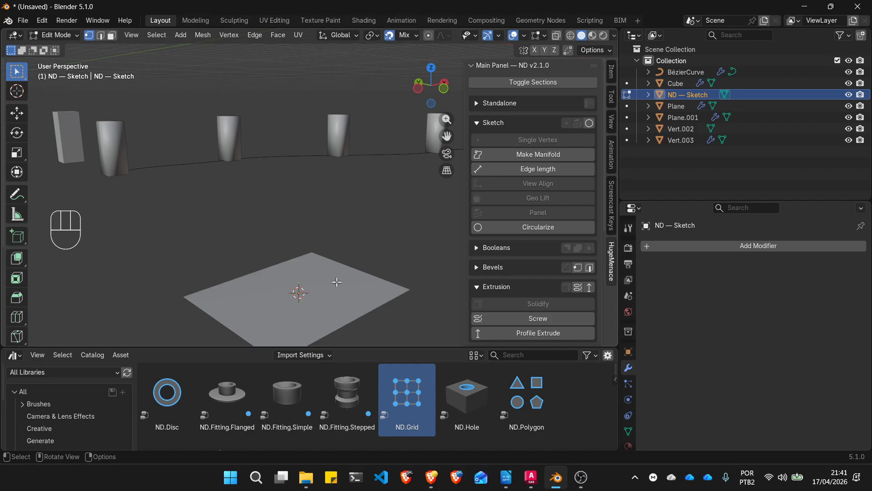
key(e)
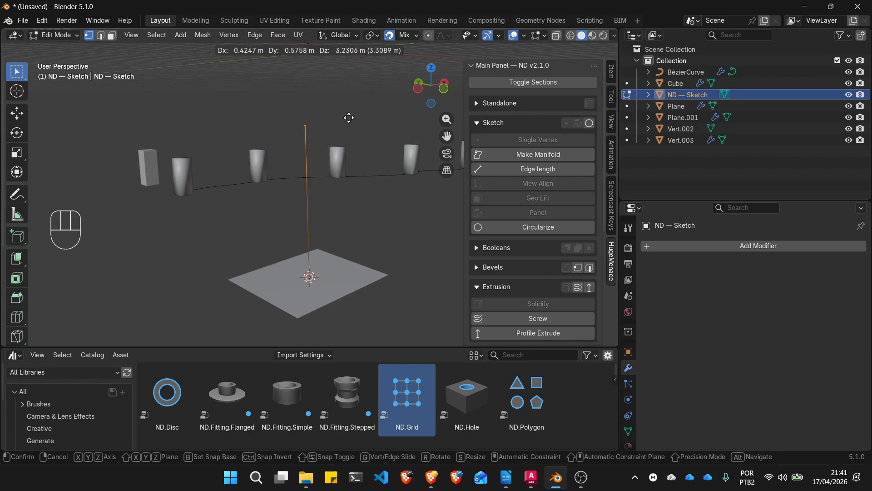
key(z)
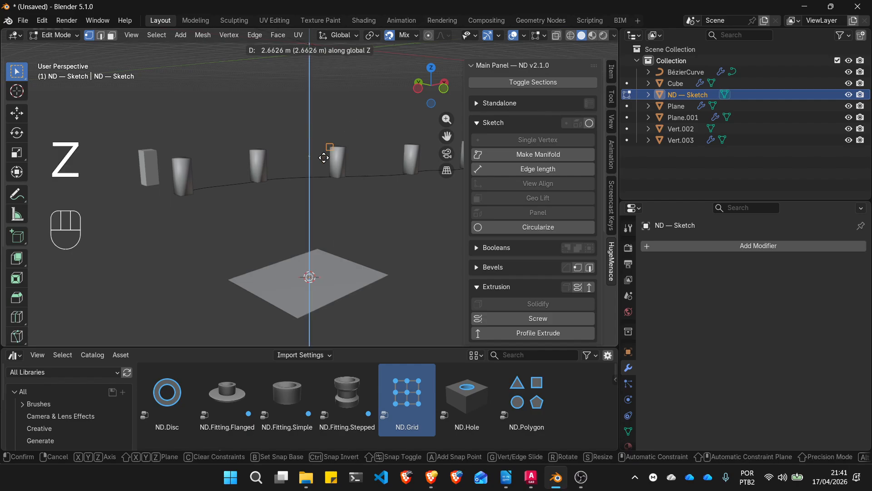
click(310, 191)
Extrude the sketch's upper vertex 4.8974 m along X and return to Object Mode
scroll(270, 184, down, 6)
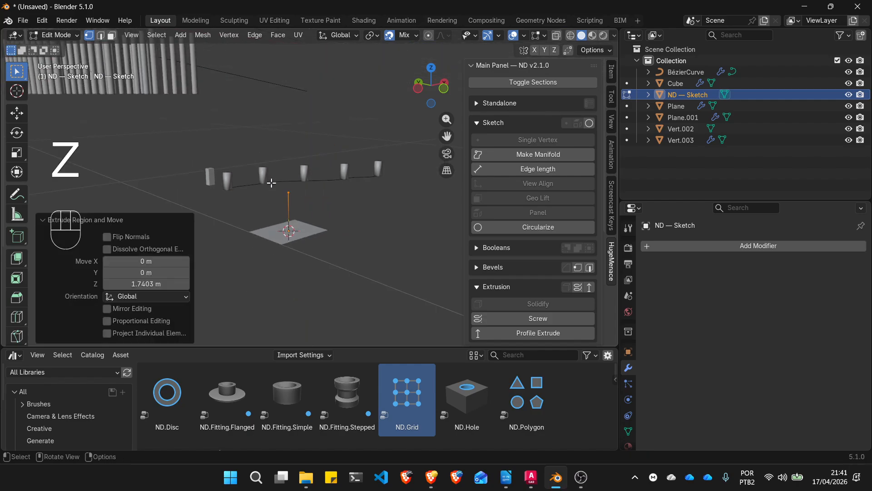
scroll(290, 195, up, 3)
key(e)
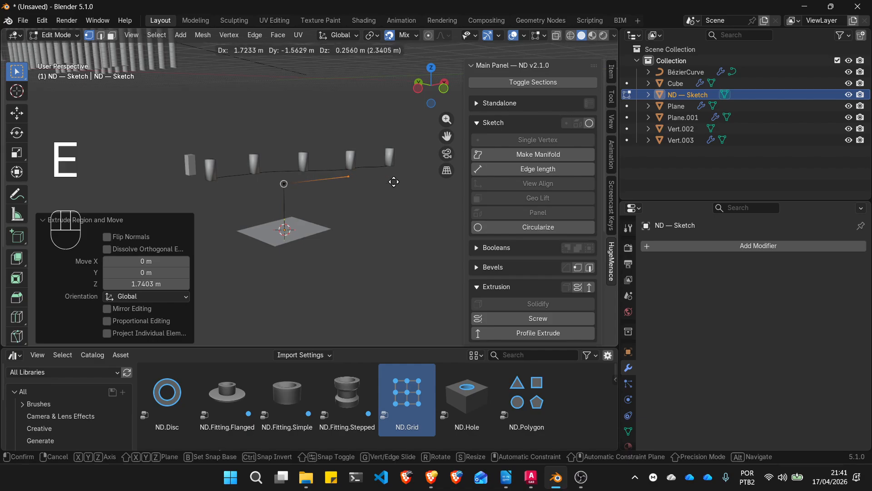
key(x)
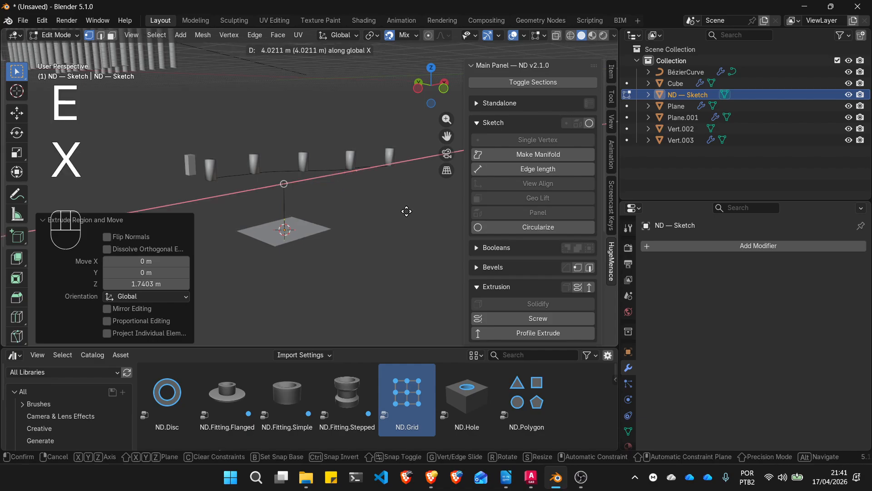
click(415, 169)
key(Escape)
scroll(295, 195, up, 3)
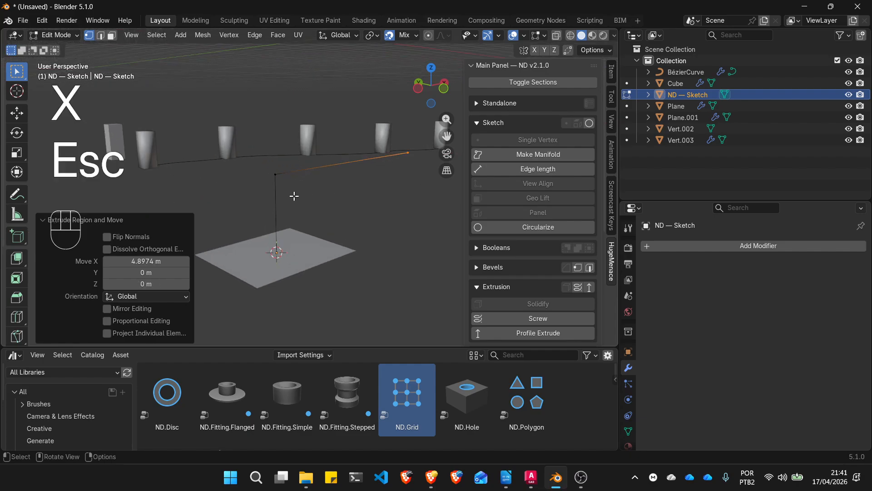
key(Tab)
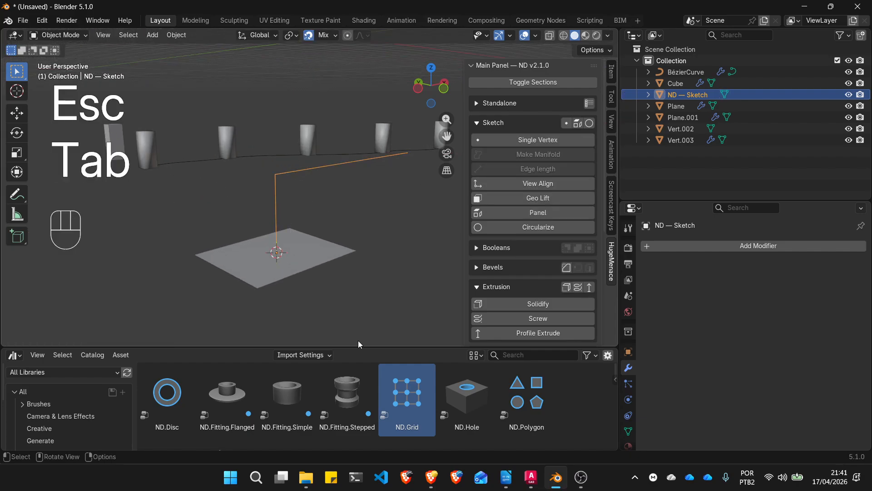
Enlarge the asset browser to show more of the ND assets
drag(358, 345, 358, 171)
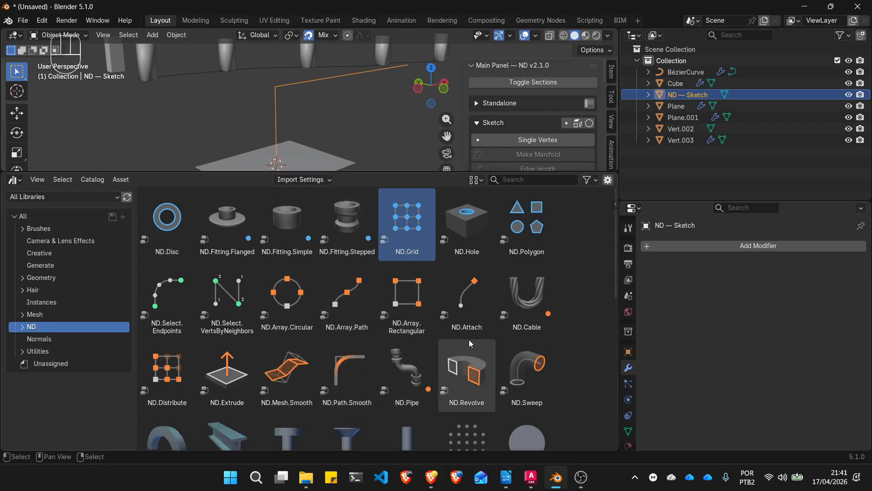
scroll(470, 343, down, 2)
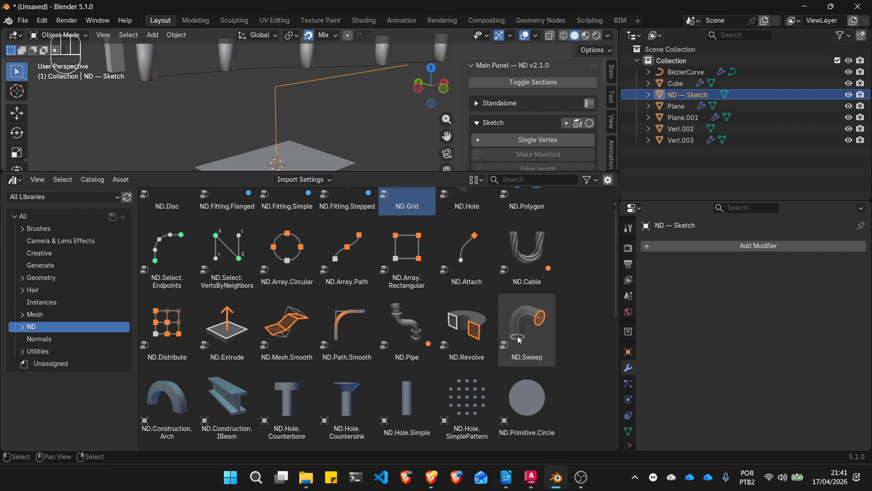
Try to apply the ND.Sweep asset to the L-shaped vertex sketch
drag(520, 340, 285, 98)
scroll(312, 107, down, 2)
scroll(310, 114, up, 2)
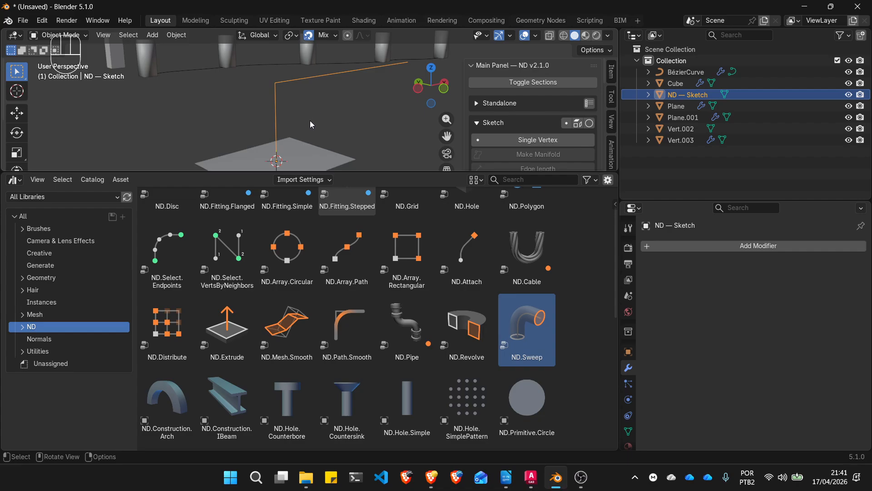
drag(527, 328, 131, 117)
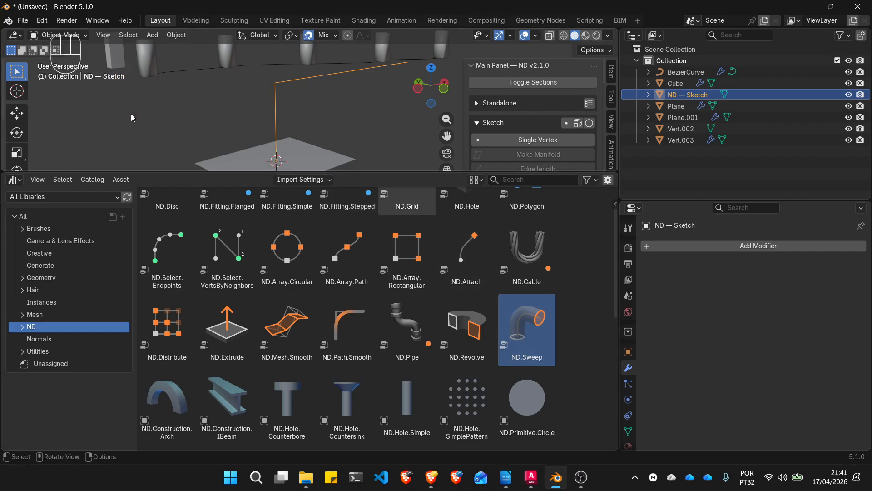
scroll(233, 119, down, 3)
scroll(241, 131, up, 1)
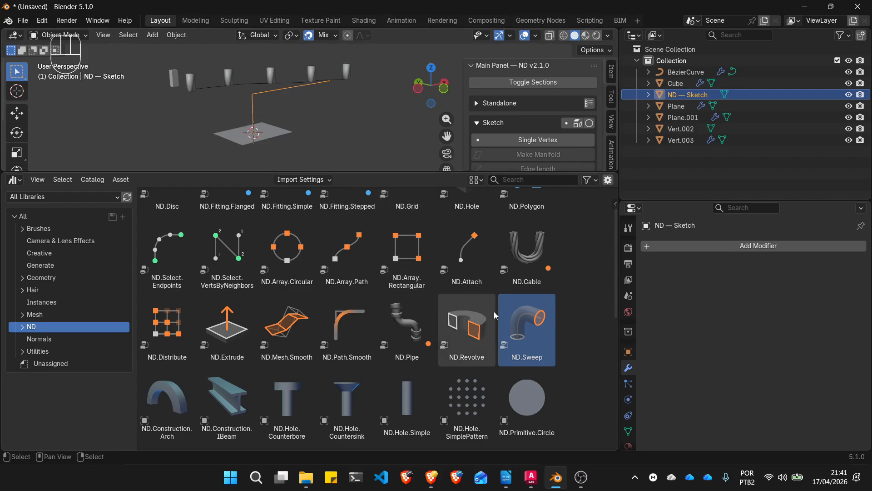
Try the ND.Sweep asset on the grid plane, undo it, and retry it on the sketch's vertical edge
drag(524, 328, 241, 136)
scroll(268, 133, up, 3)
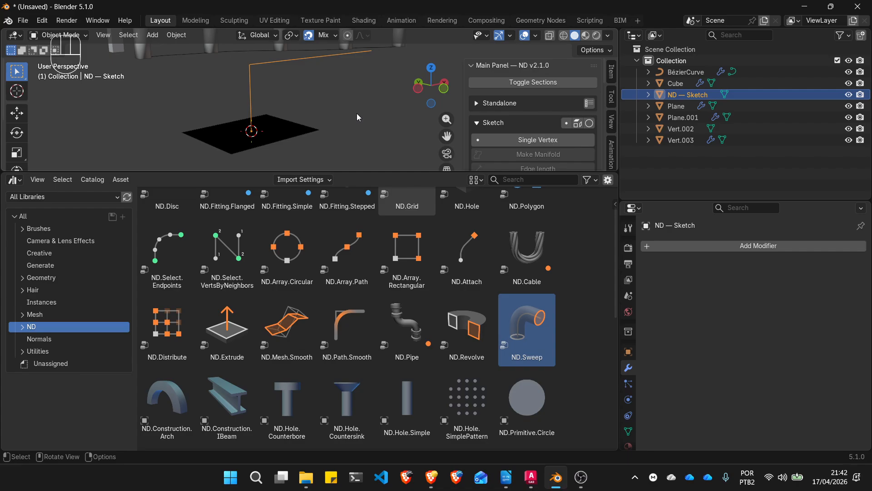
key(ctrl+z)
drag(527, 329, 272, 85)
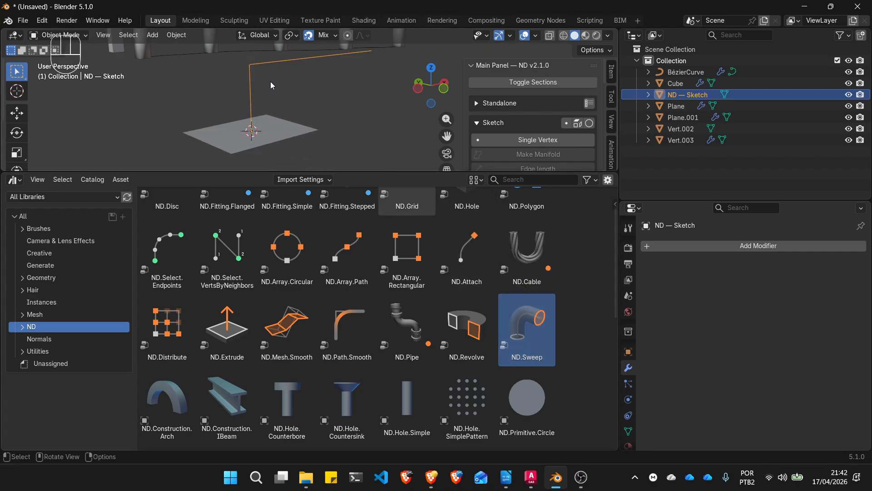
click(287, 143)
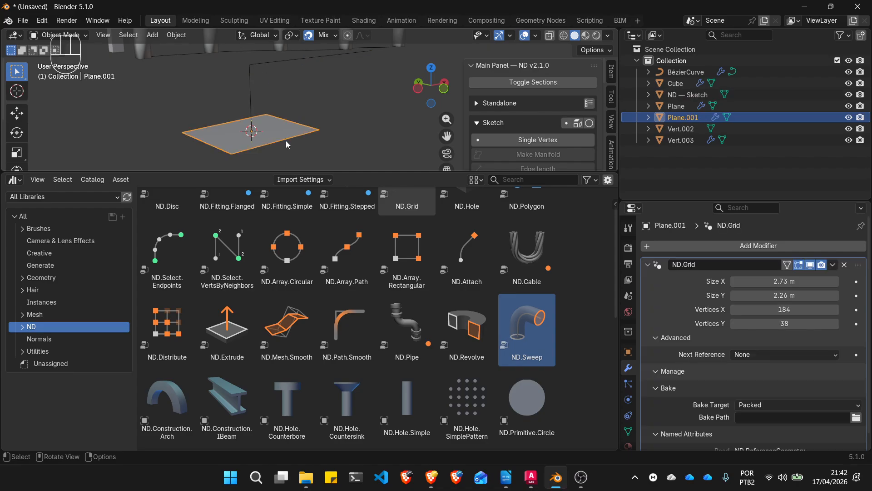
click(251, 94)
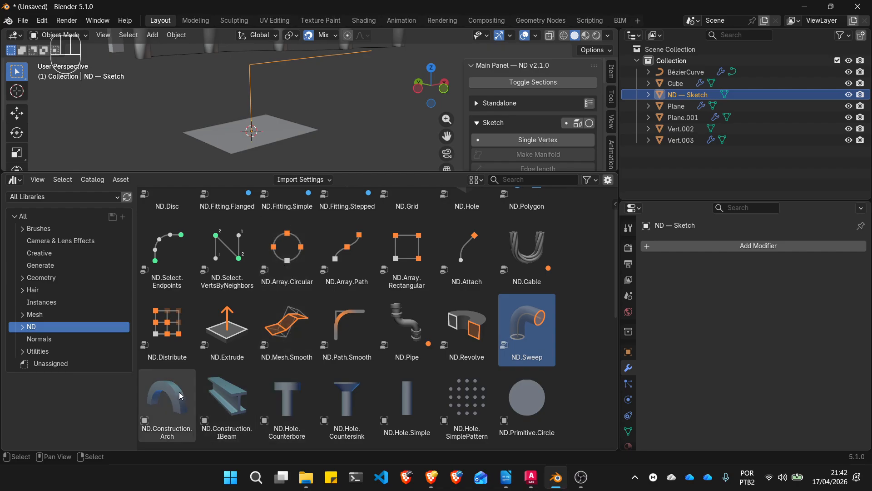
Place the ND.Construction.Arch asset in the scene beside the grid plane
drag(178, 397, 336, 125)
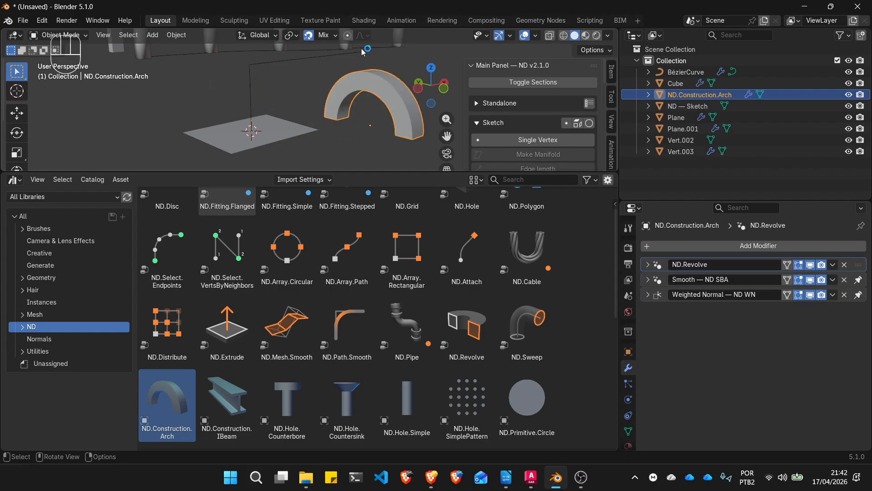
scroll(350, 361, up, 1)
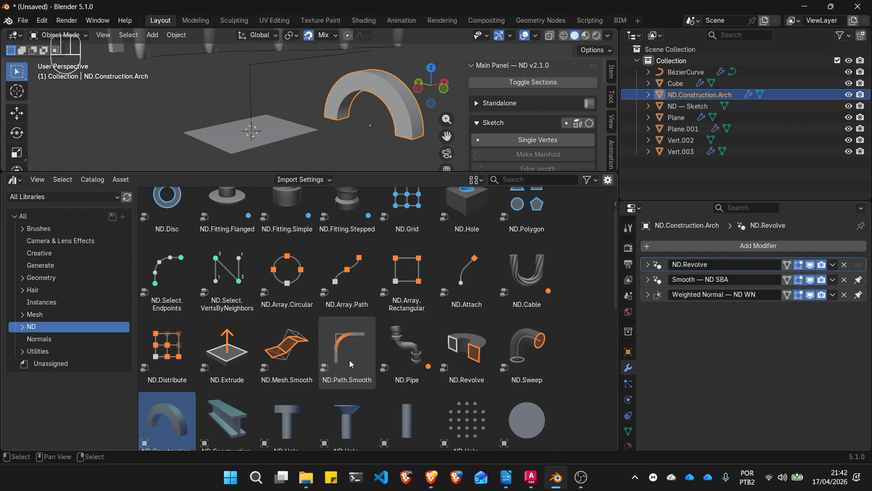
scroll(350, 359, up, 1)
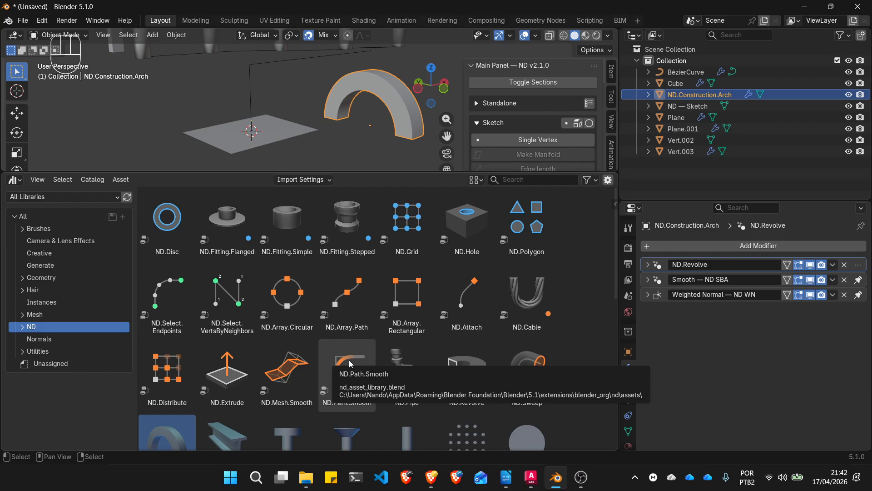
Apply the ND.Pipe asset to the L-shaped vertex sketch and inspect its corner
scroll(350, 356, down, 1)
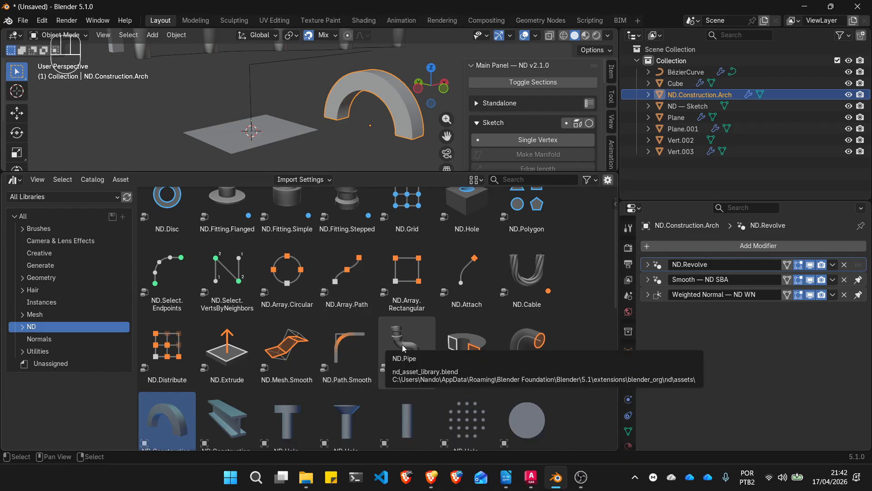
drag(402, 344, 256, 79)
middle_drag(256, 86, 288, 100)
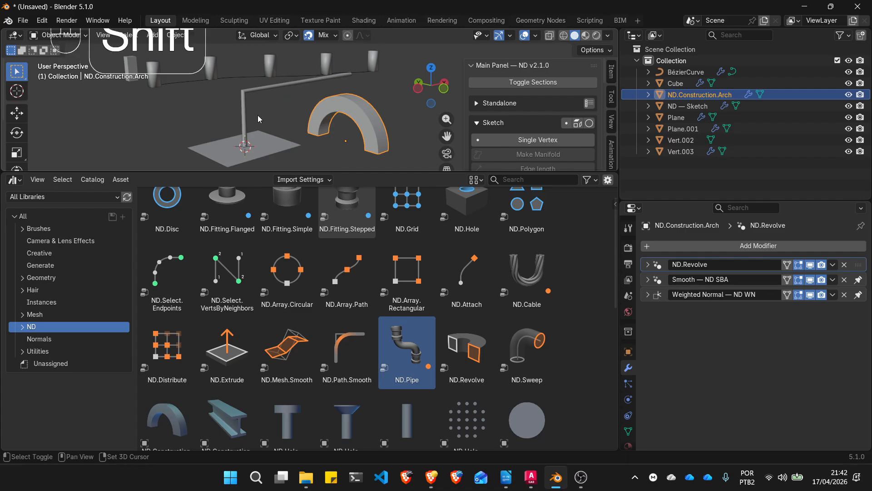
scroll(260, 83, up, 6)
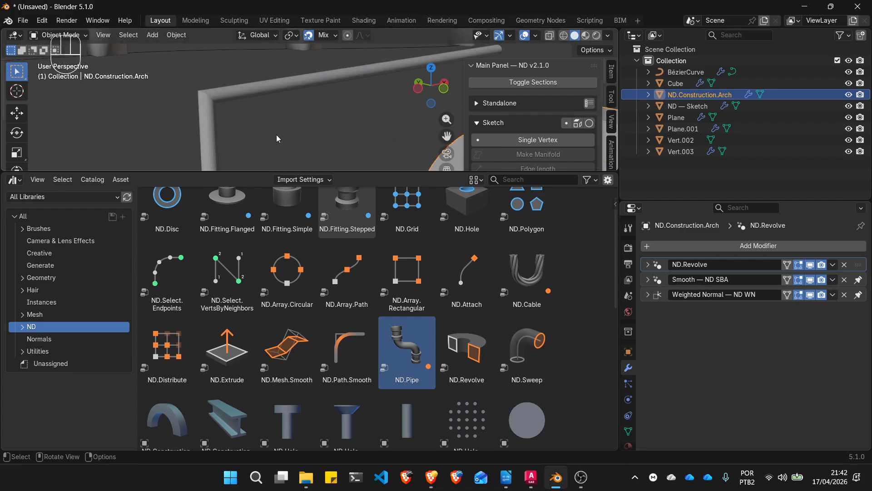
scroll(203, 73, down, 5)
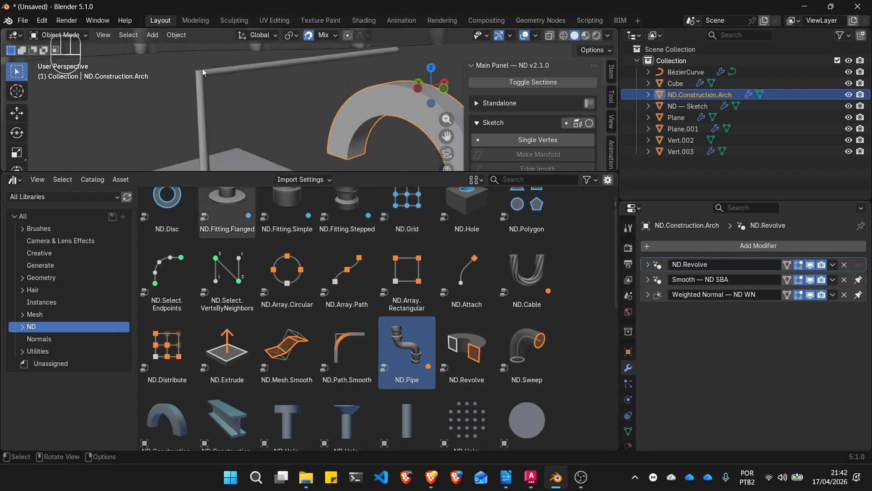
middle_drag(273, 69, 307, 77)
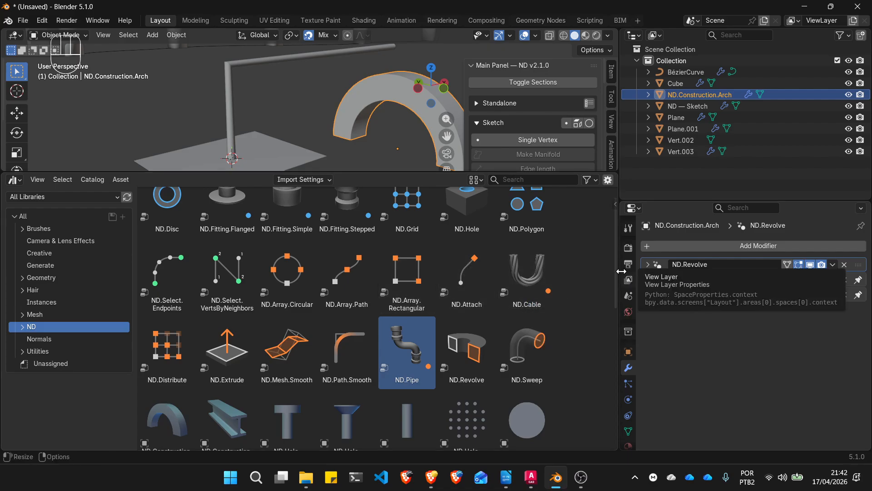
Expand the arch's ND.Revolve and Smooth modifiers and examine their settings
click(646, 267)
scroll(668, 307, down, 1)
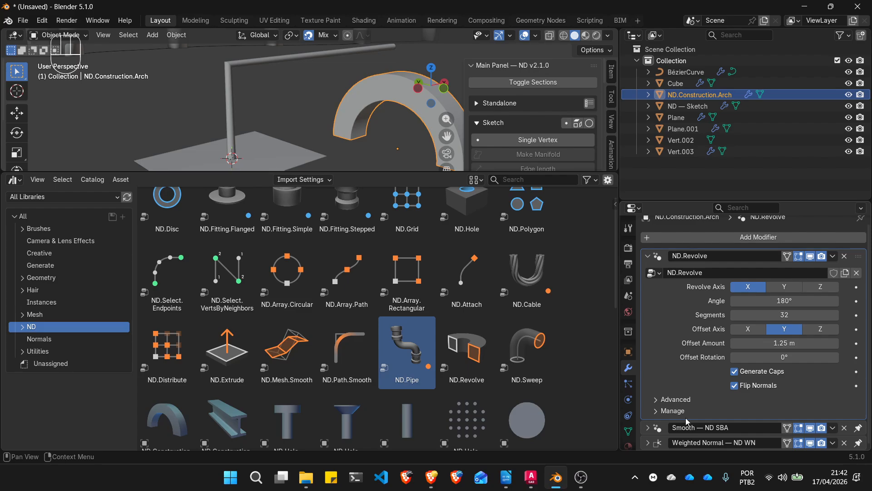
click(647, 428)
scroll(690, 399, down, 3)
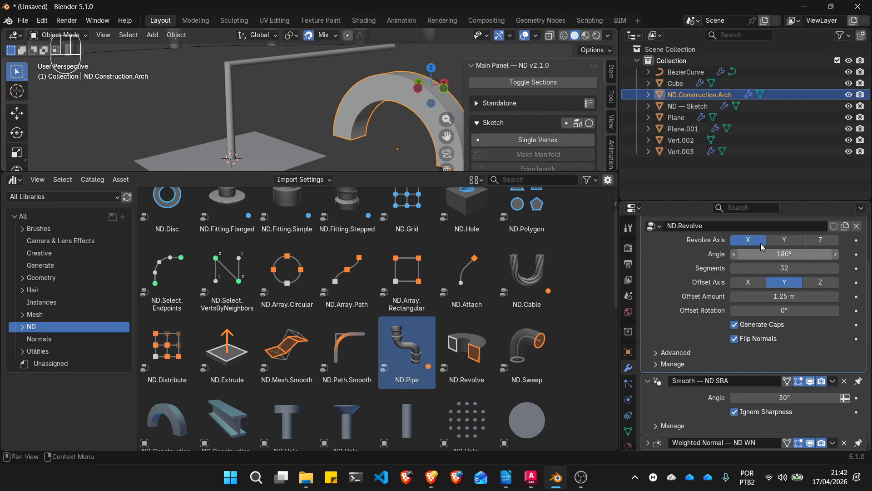
drag(777, 255, 777, 254)
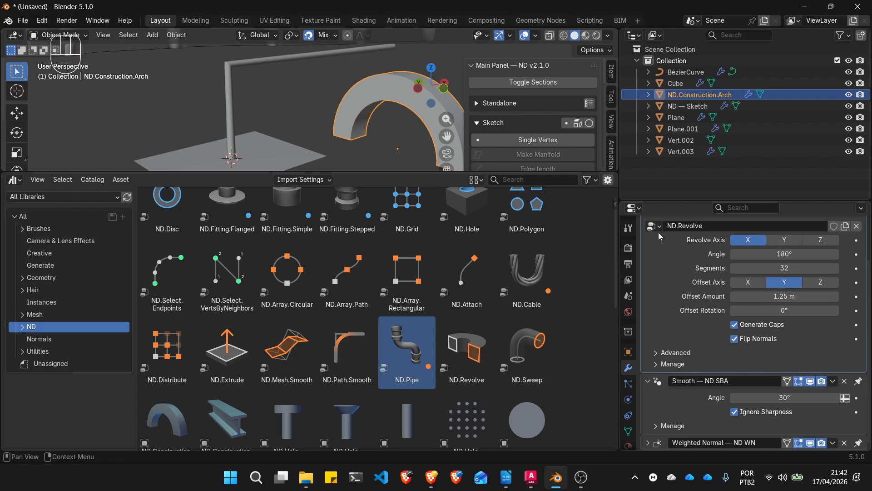
scroll(652, 377, up, 3)
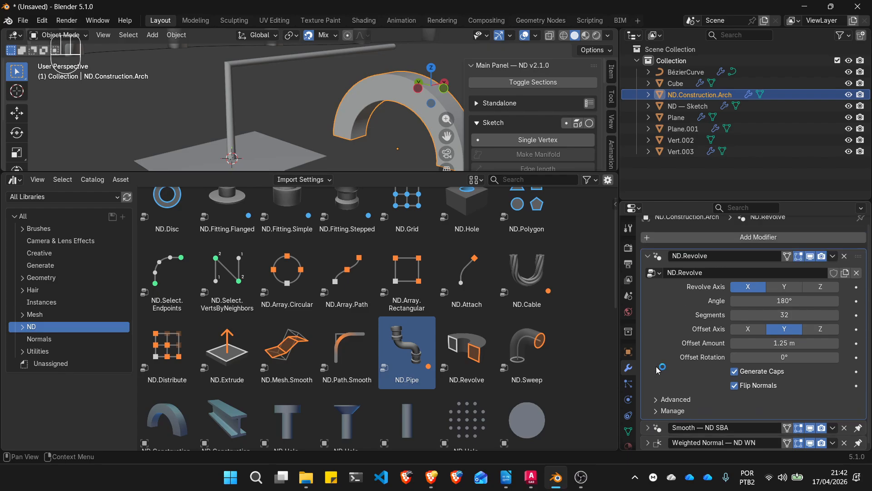
Set the Offset Amount of the arch's ND.Revolve modifier to 1.22 m
click(653, 274)
click(653, 274)
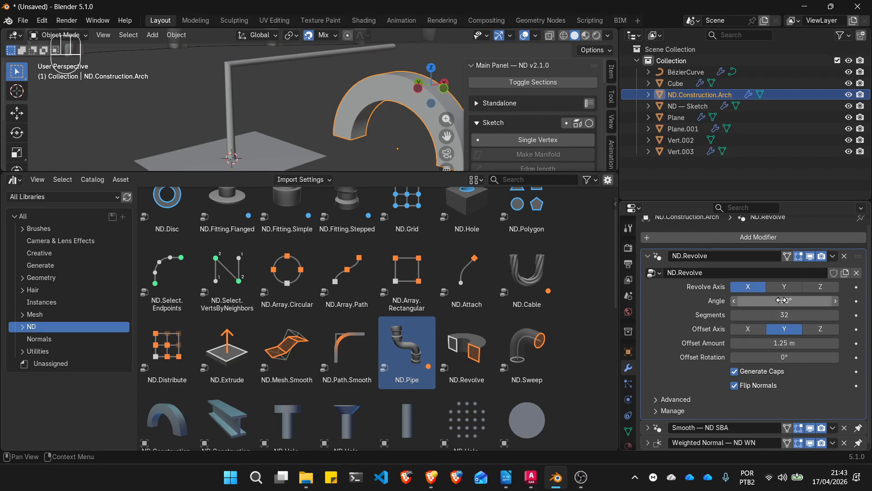
drag(778, 300, 780, 300)
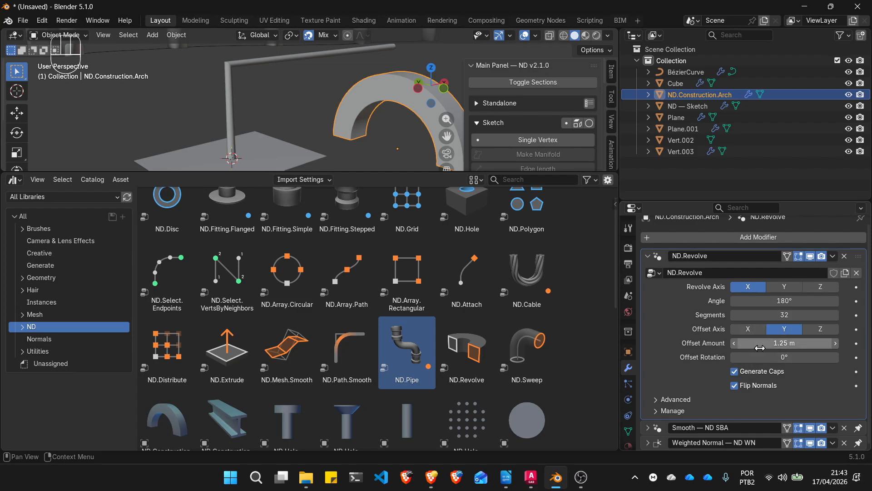
drag(760, 348, 757, 348)
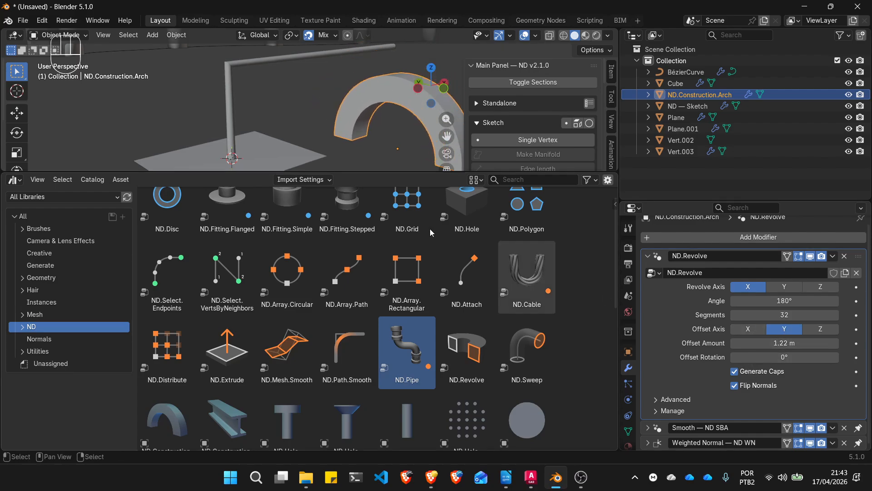
Set the Diameter of the L-shaped sketch's ND.Pipe modifier to 0.27 m
click(232, 106)
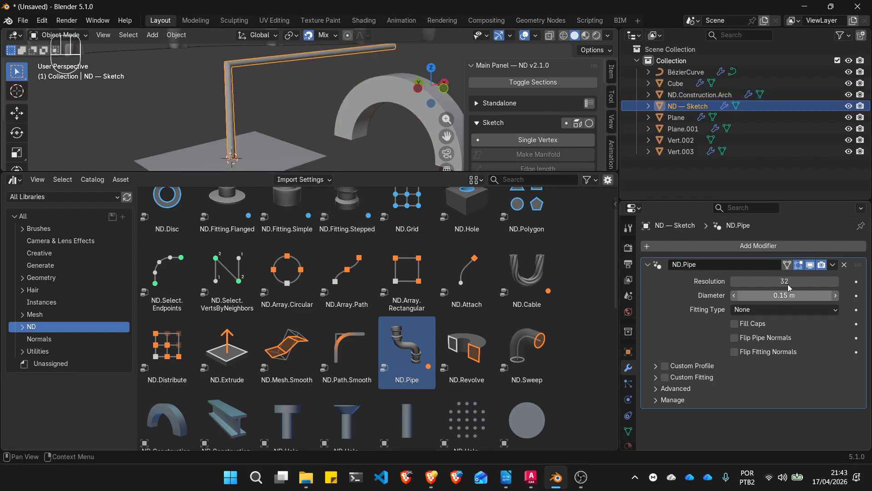
mouse_move(781, 295)
mouse_down()
mouse_move(813, 296)
mouse_move(785, 296)
mouse_up()
Try the Custom Profile option on the ND.Pipe modifier and turn it off again
click(656, 365)
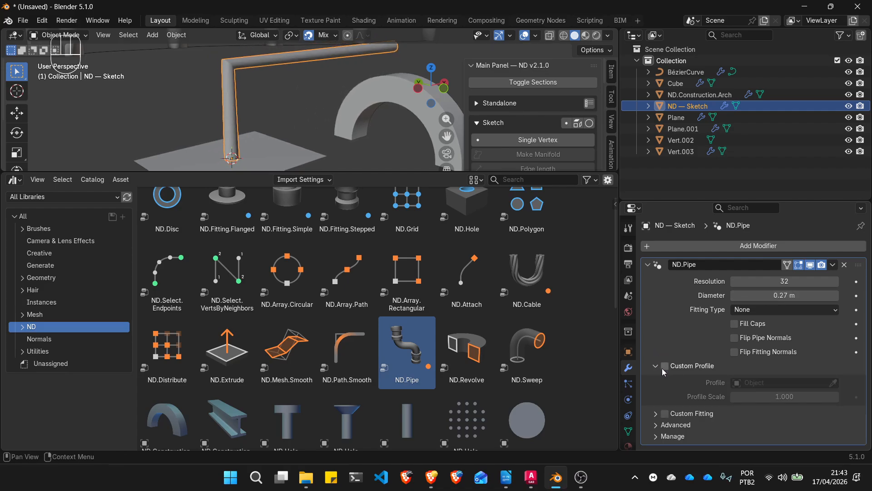
click(665, 367)
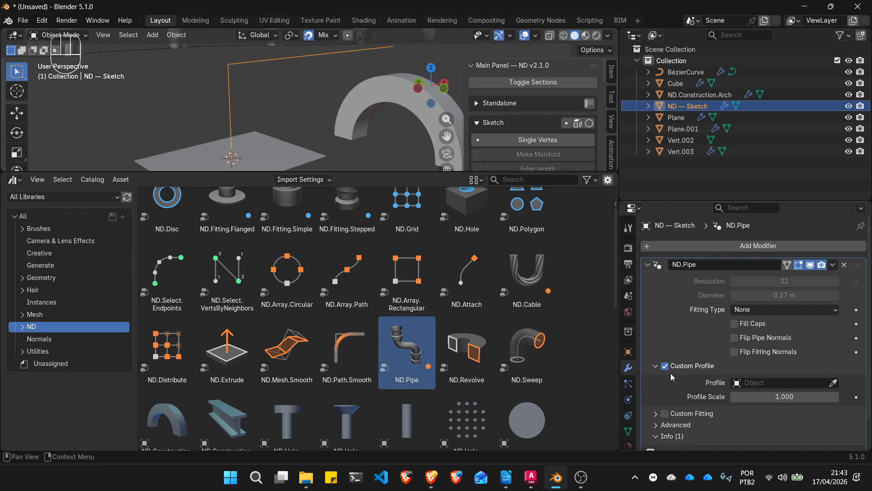
click(665, 366)
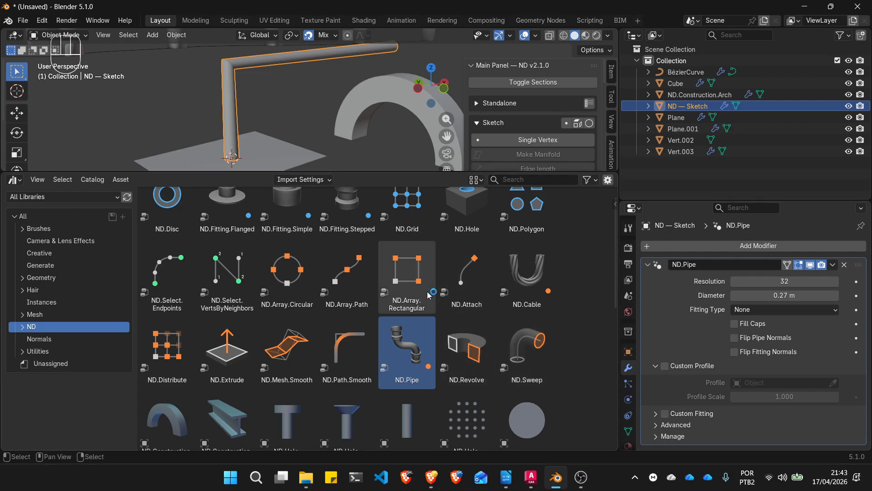
Shrink the asset browser to enlarge the 3D viewport and show more of the ND tool sections
scroll(468, 278, up, 1)
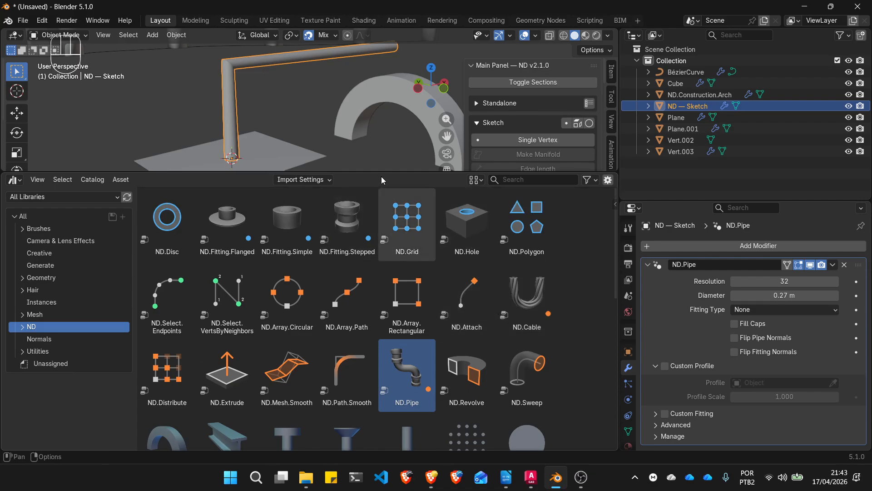
drag(384, 172, 391, 368)
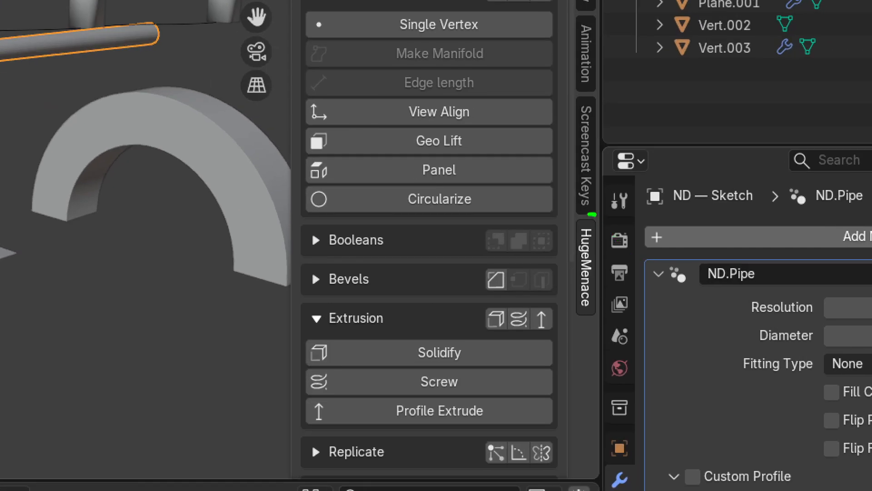
mouse_move(593, 213)
mouse_down()
mouse_move(625, 270)
mouse_move(602, 222)
mouse_up()
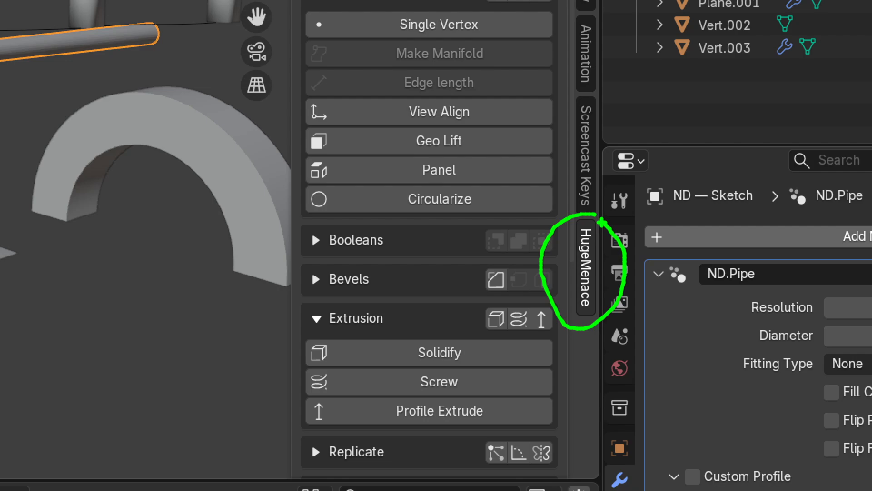